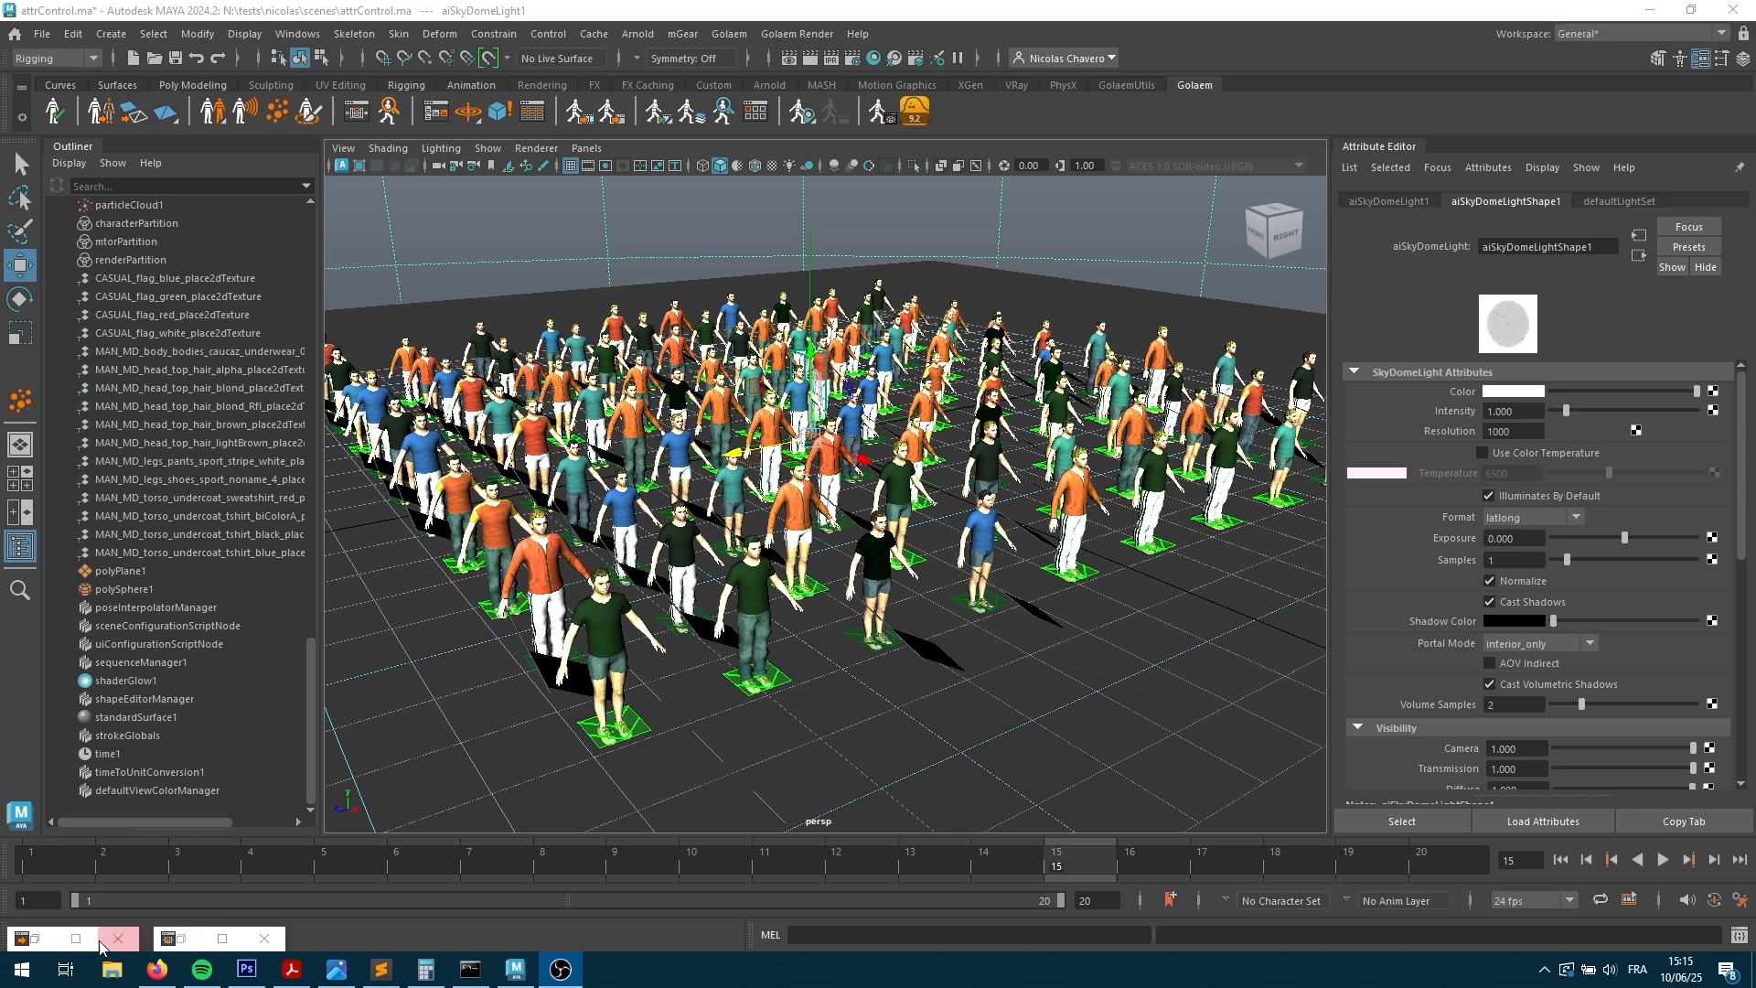
- Bring up the Character Maker's asset graph and examine the Undercoat asset group's weighting properties
click(181, 940)
middle_drag(922, 554, 1274, 586)
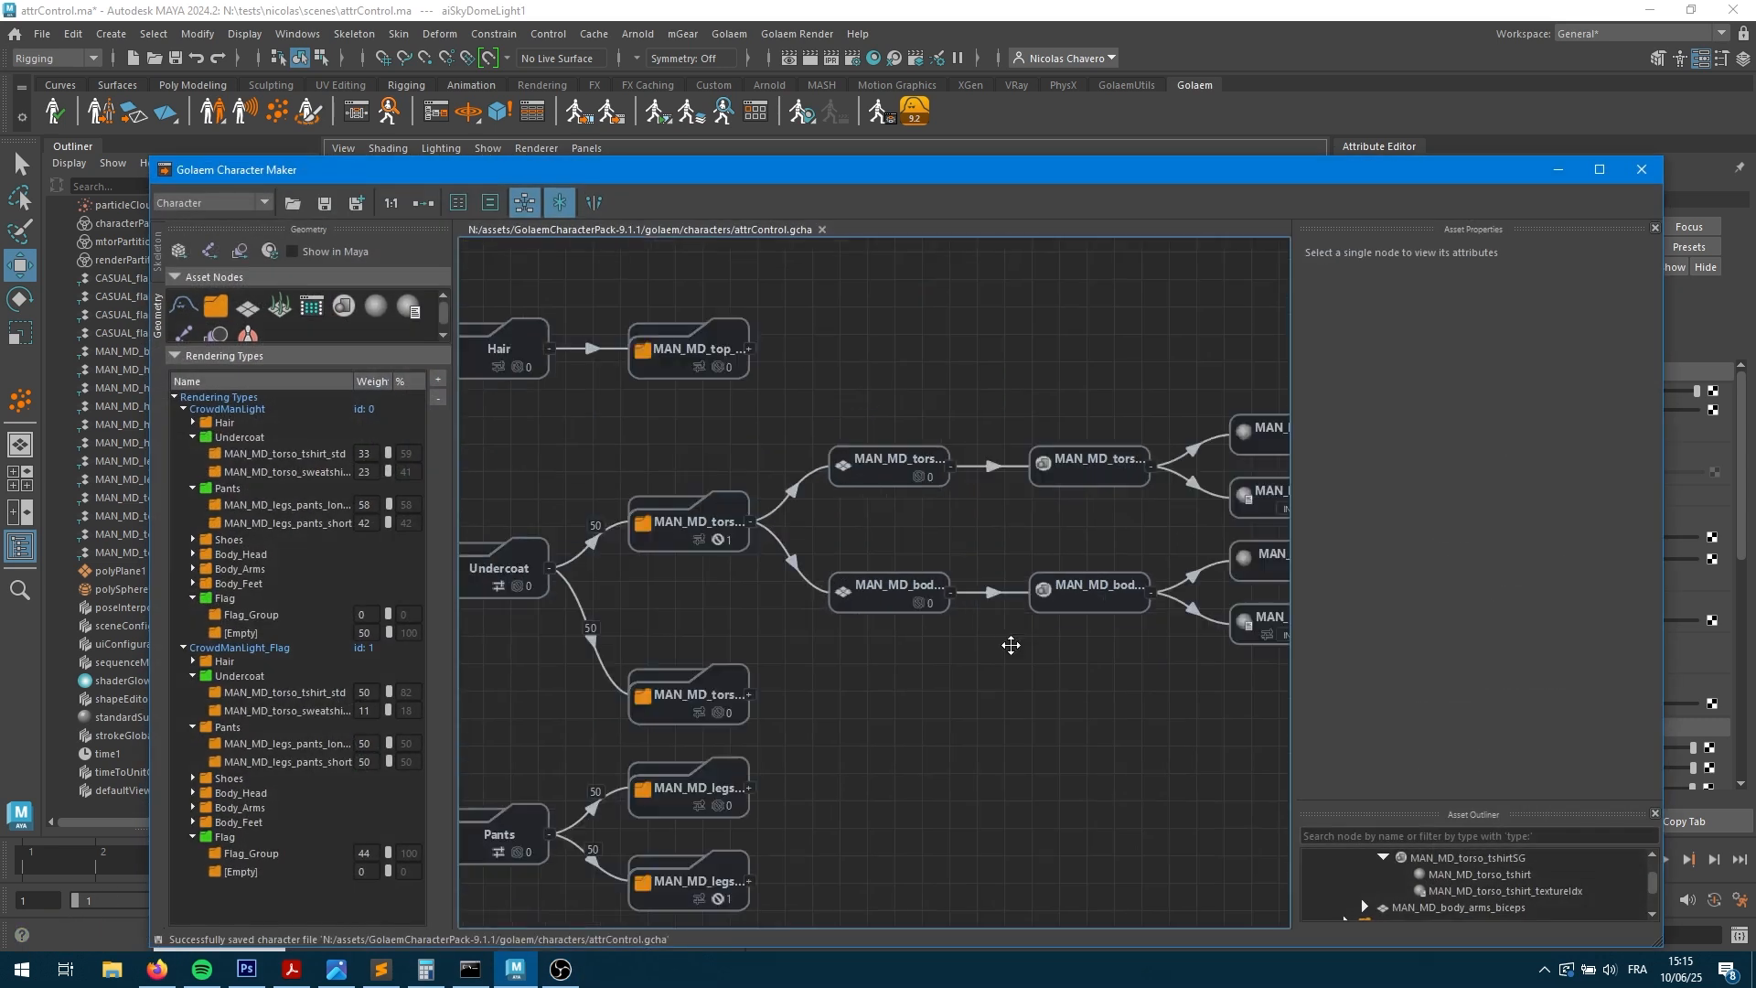
middle_drag(939, 614, 1194, 432)
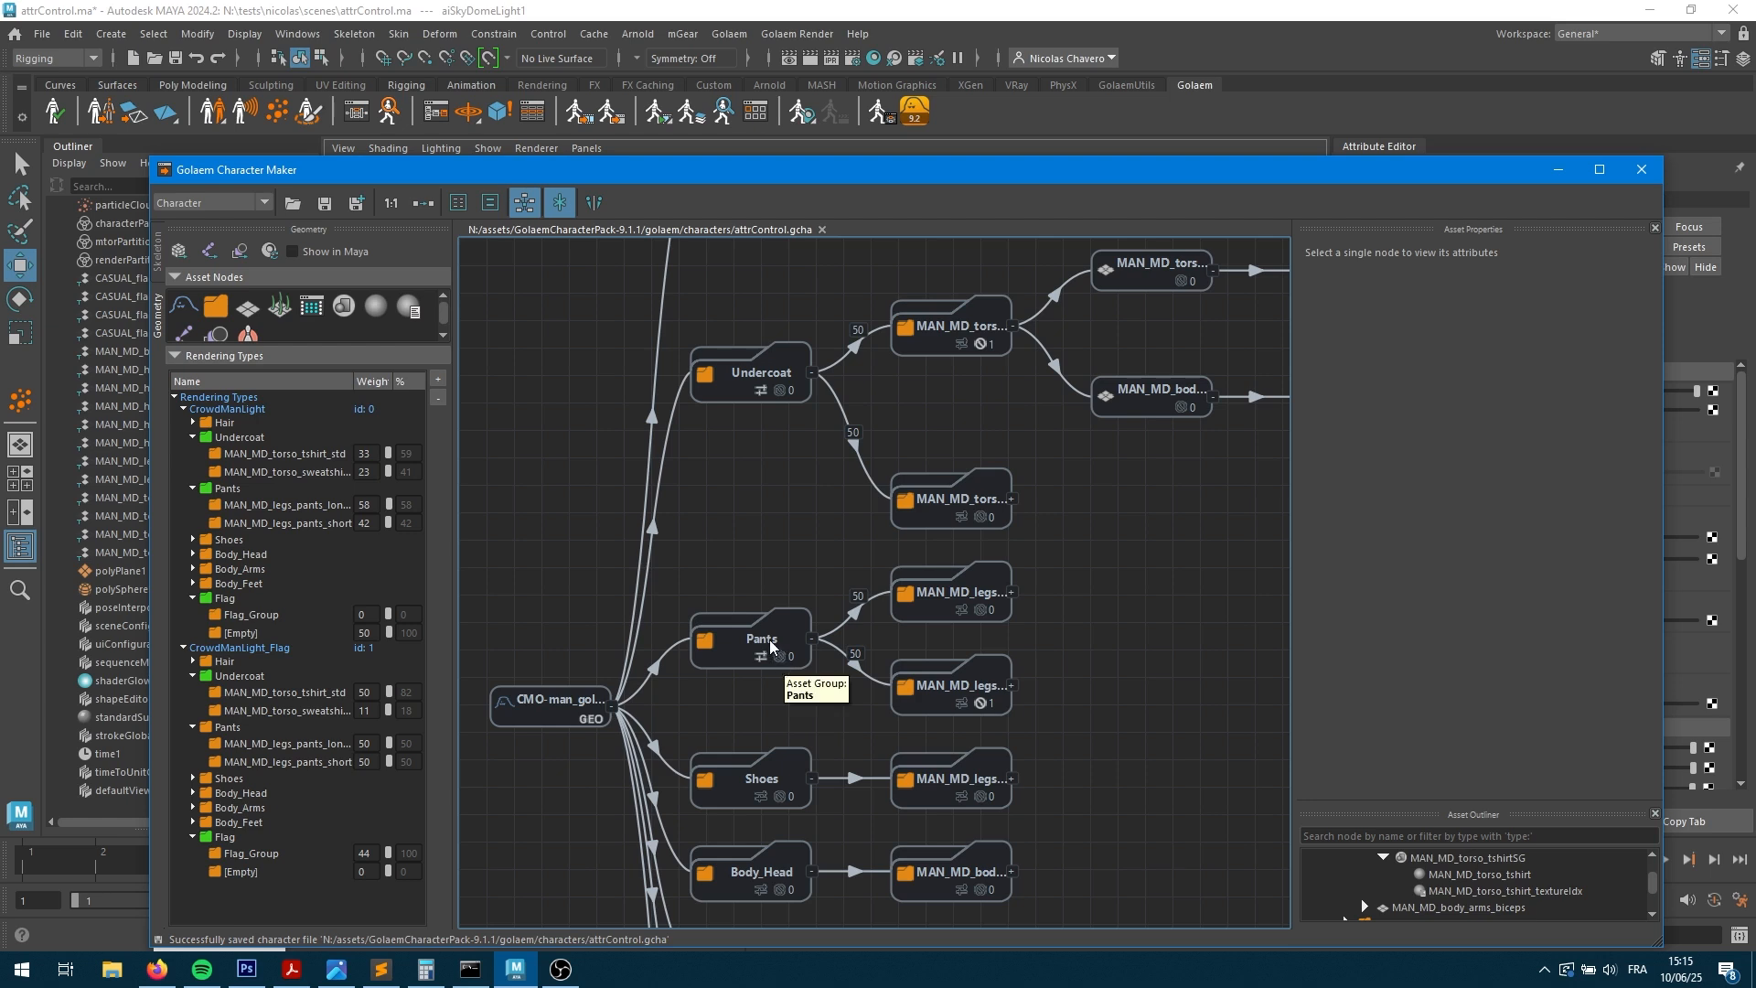
click(735, 395)
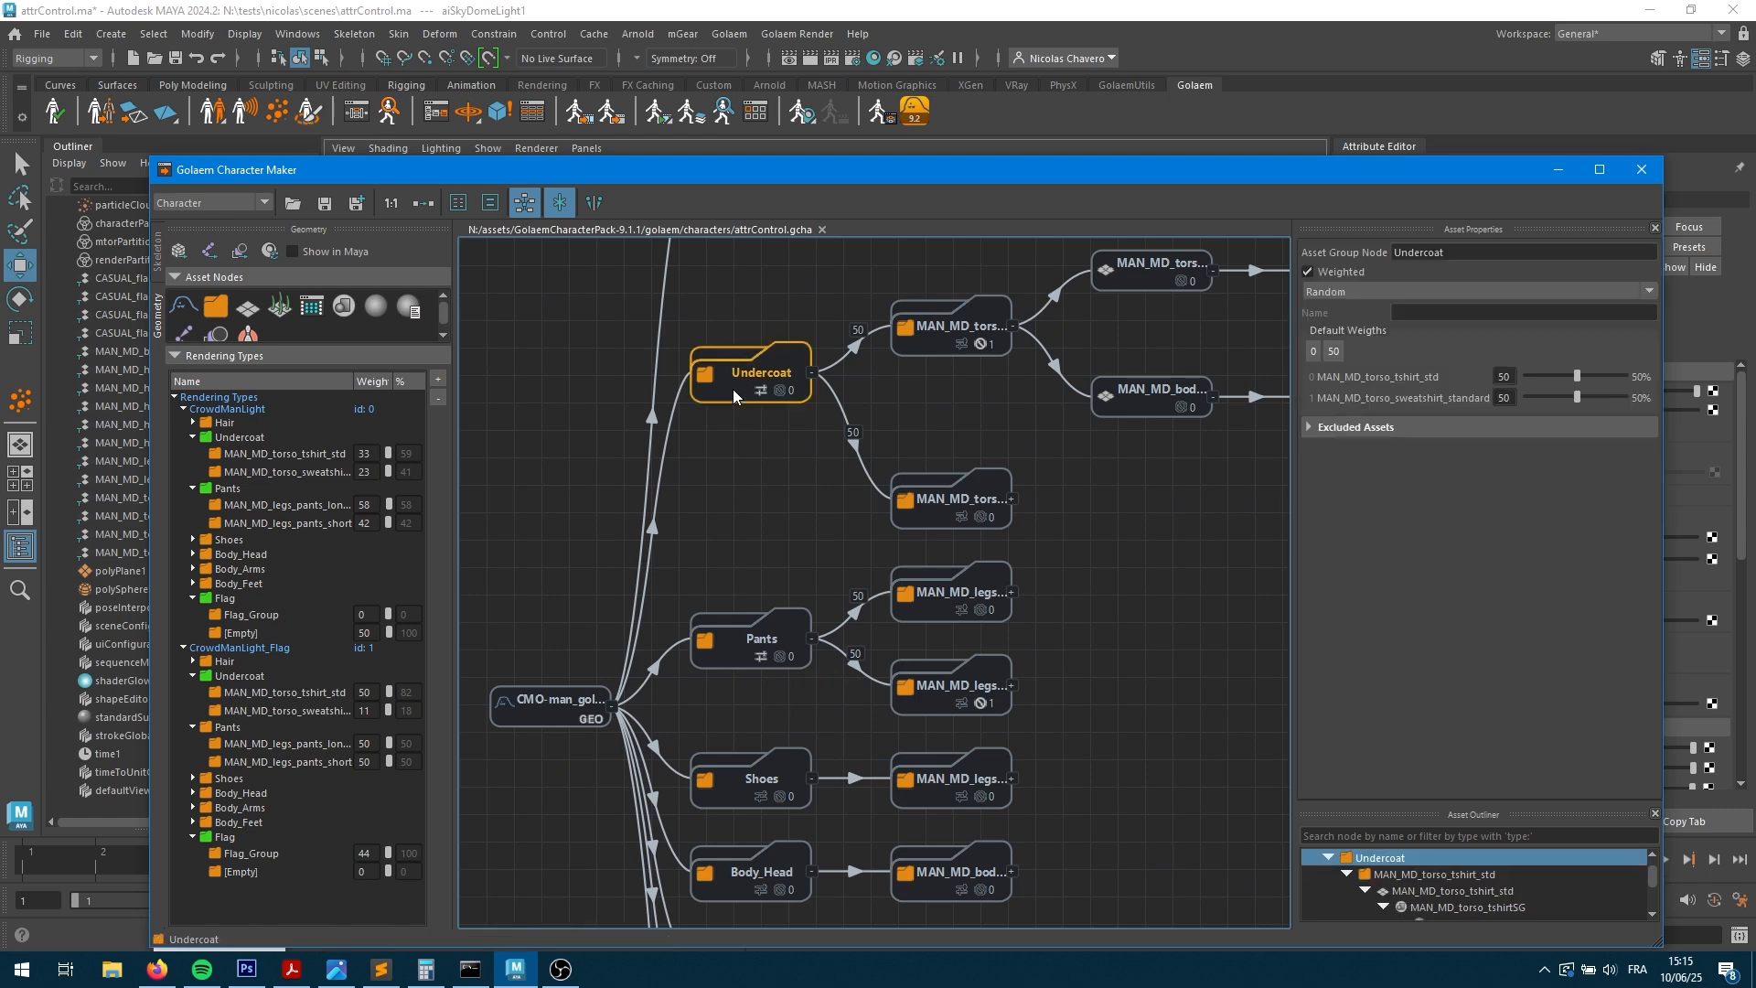
middle_drag(733, 388, 624, 523)
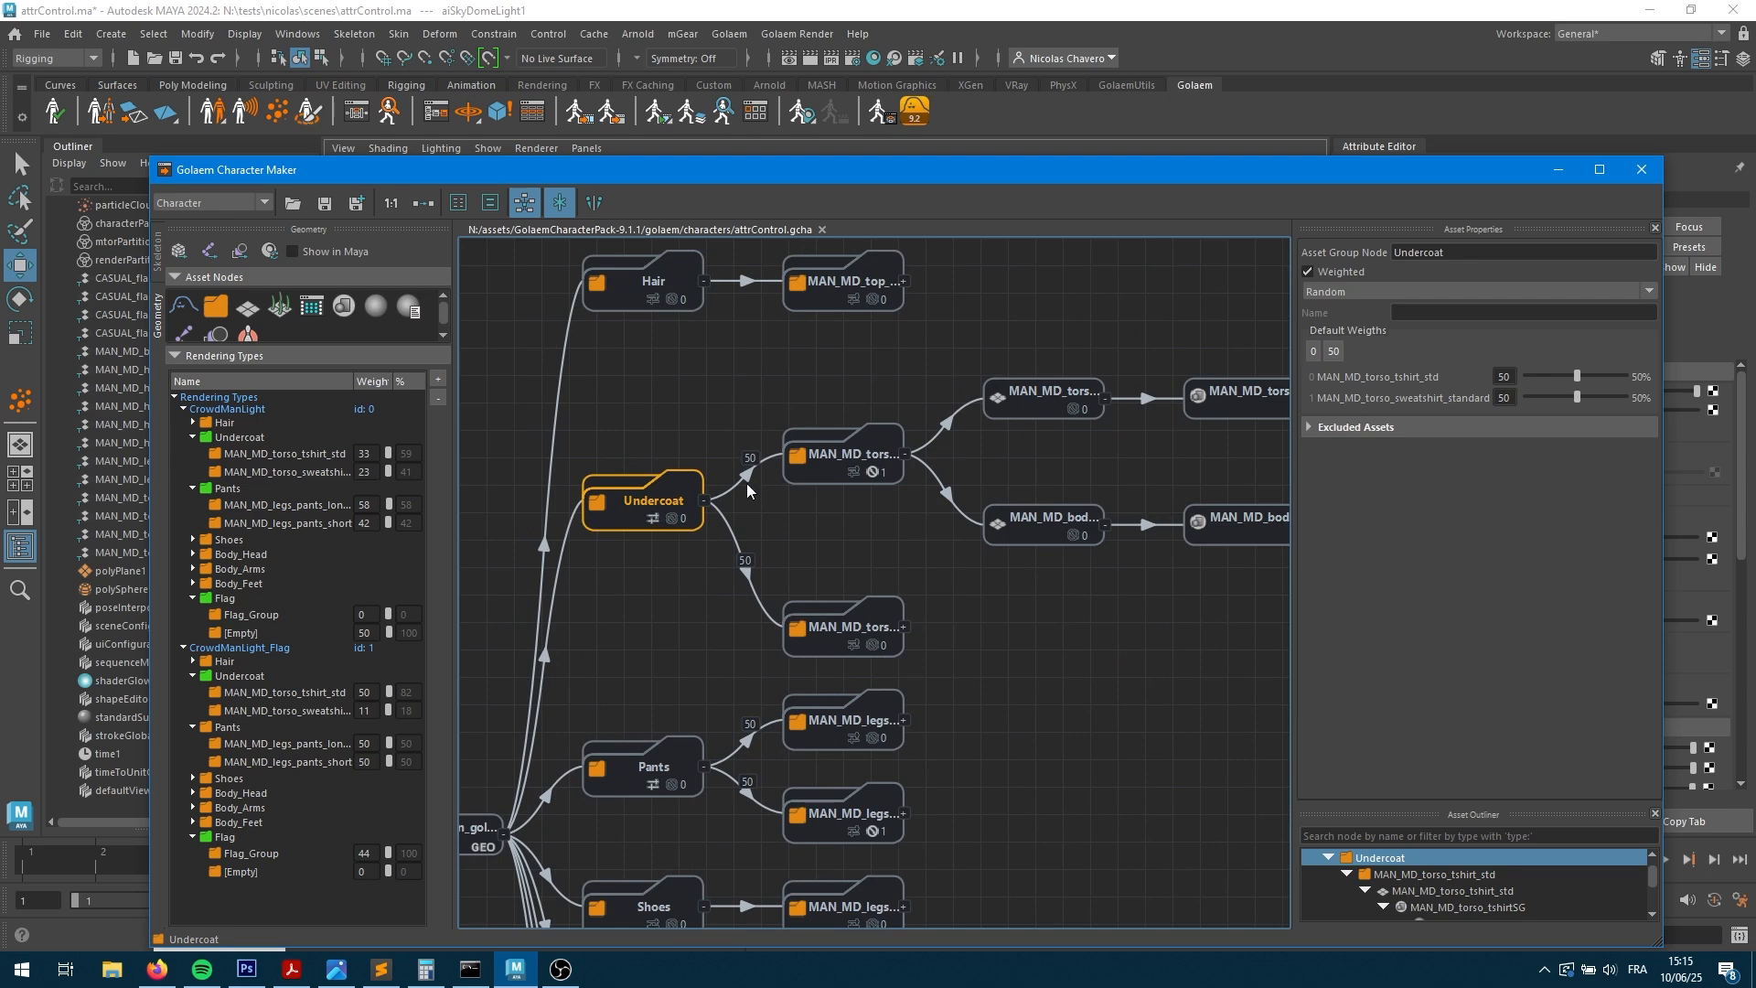
- Collapse the T-shirt and sweatshirt asset groups under Undercoat and examine the group's weighted branches up close
click(827, 468)
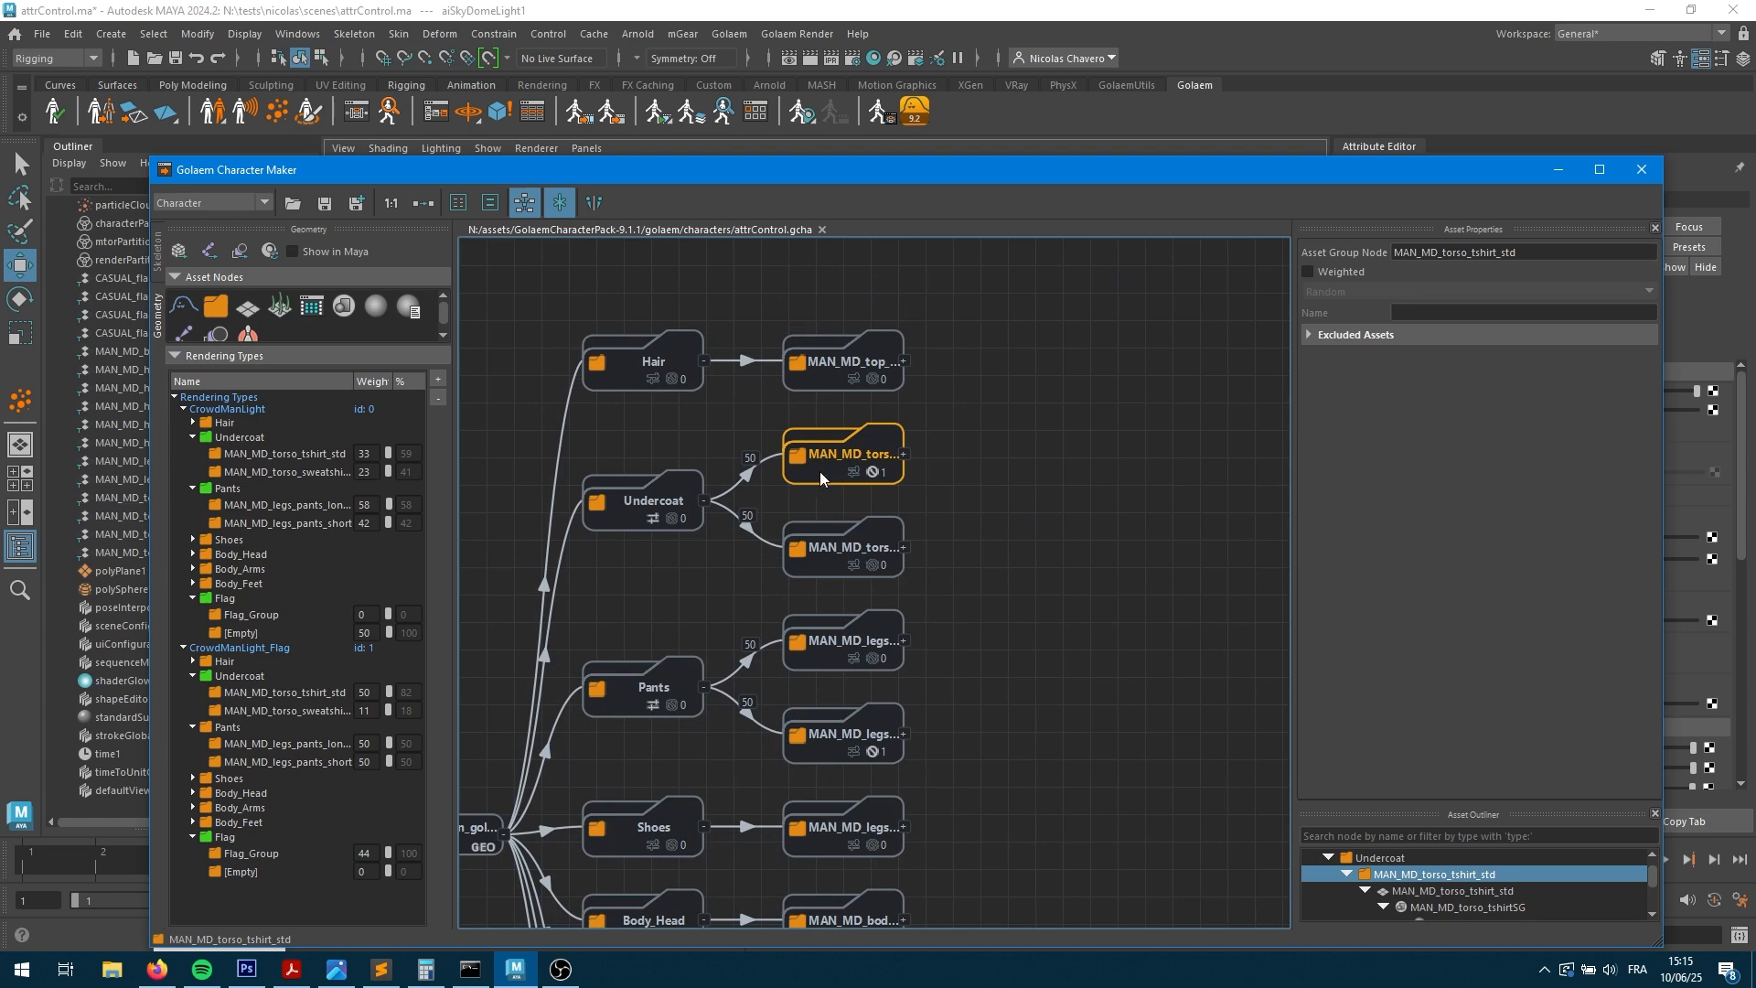
double_click(821, 469)
double_click(821, 468)
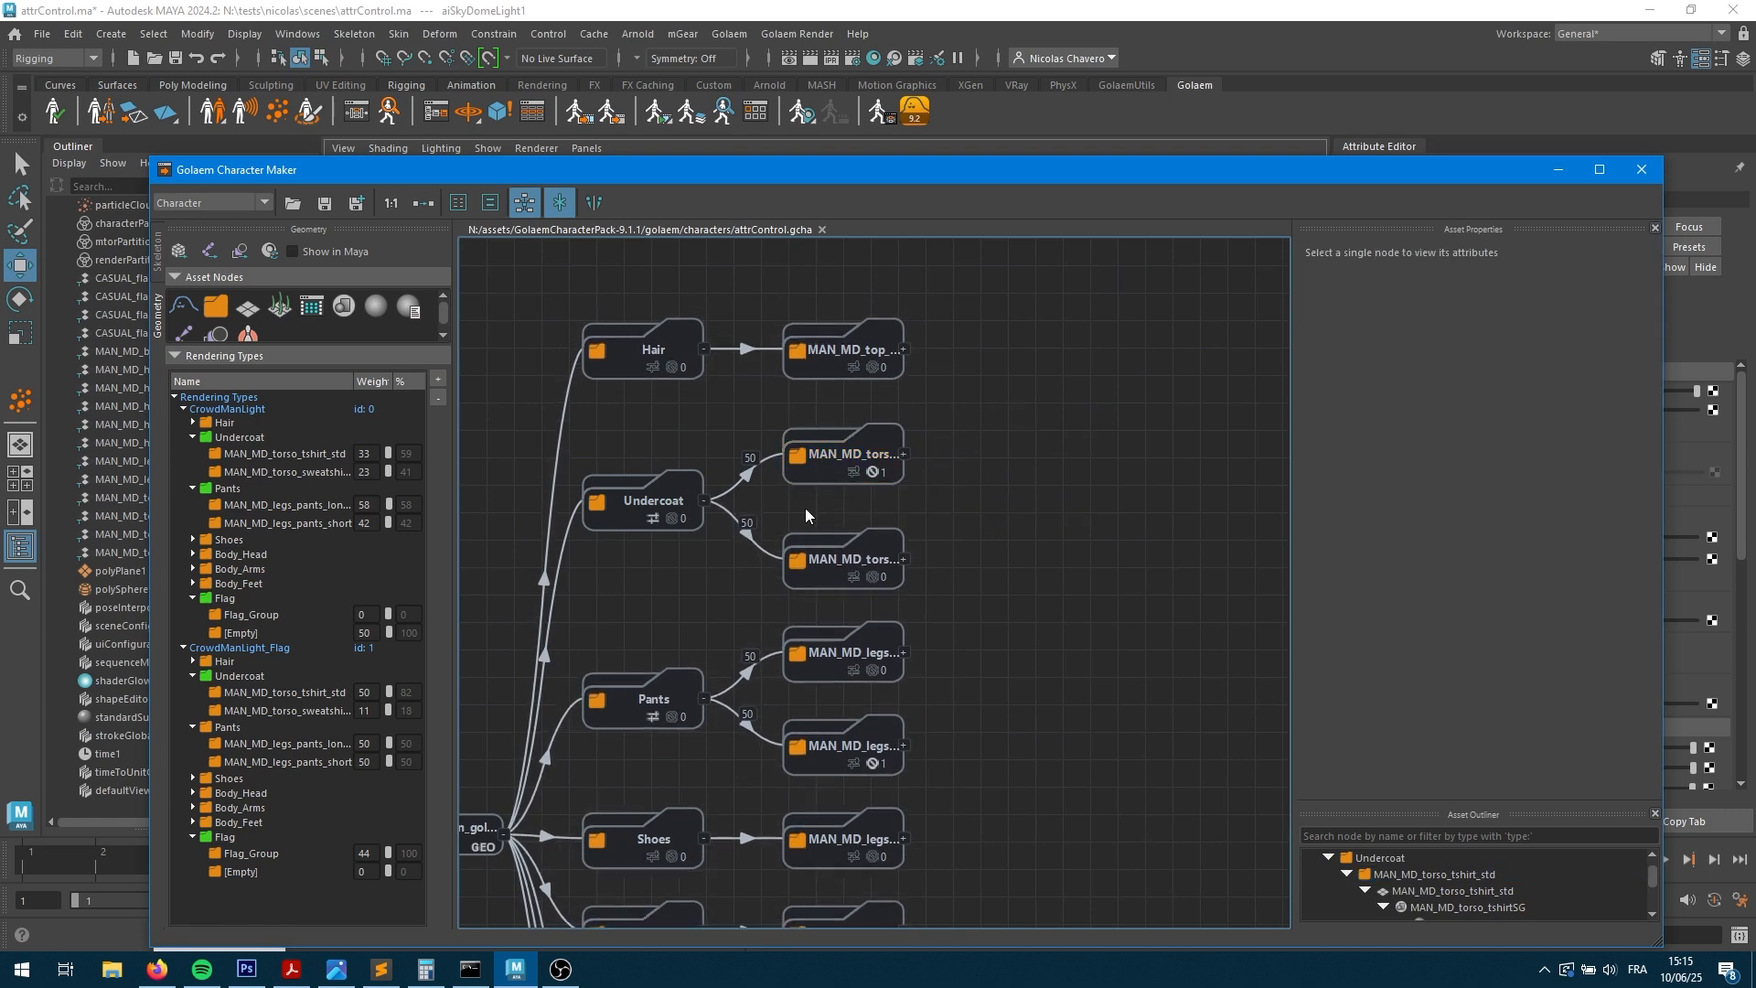
click(821, 558)
double_click(821, 560)
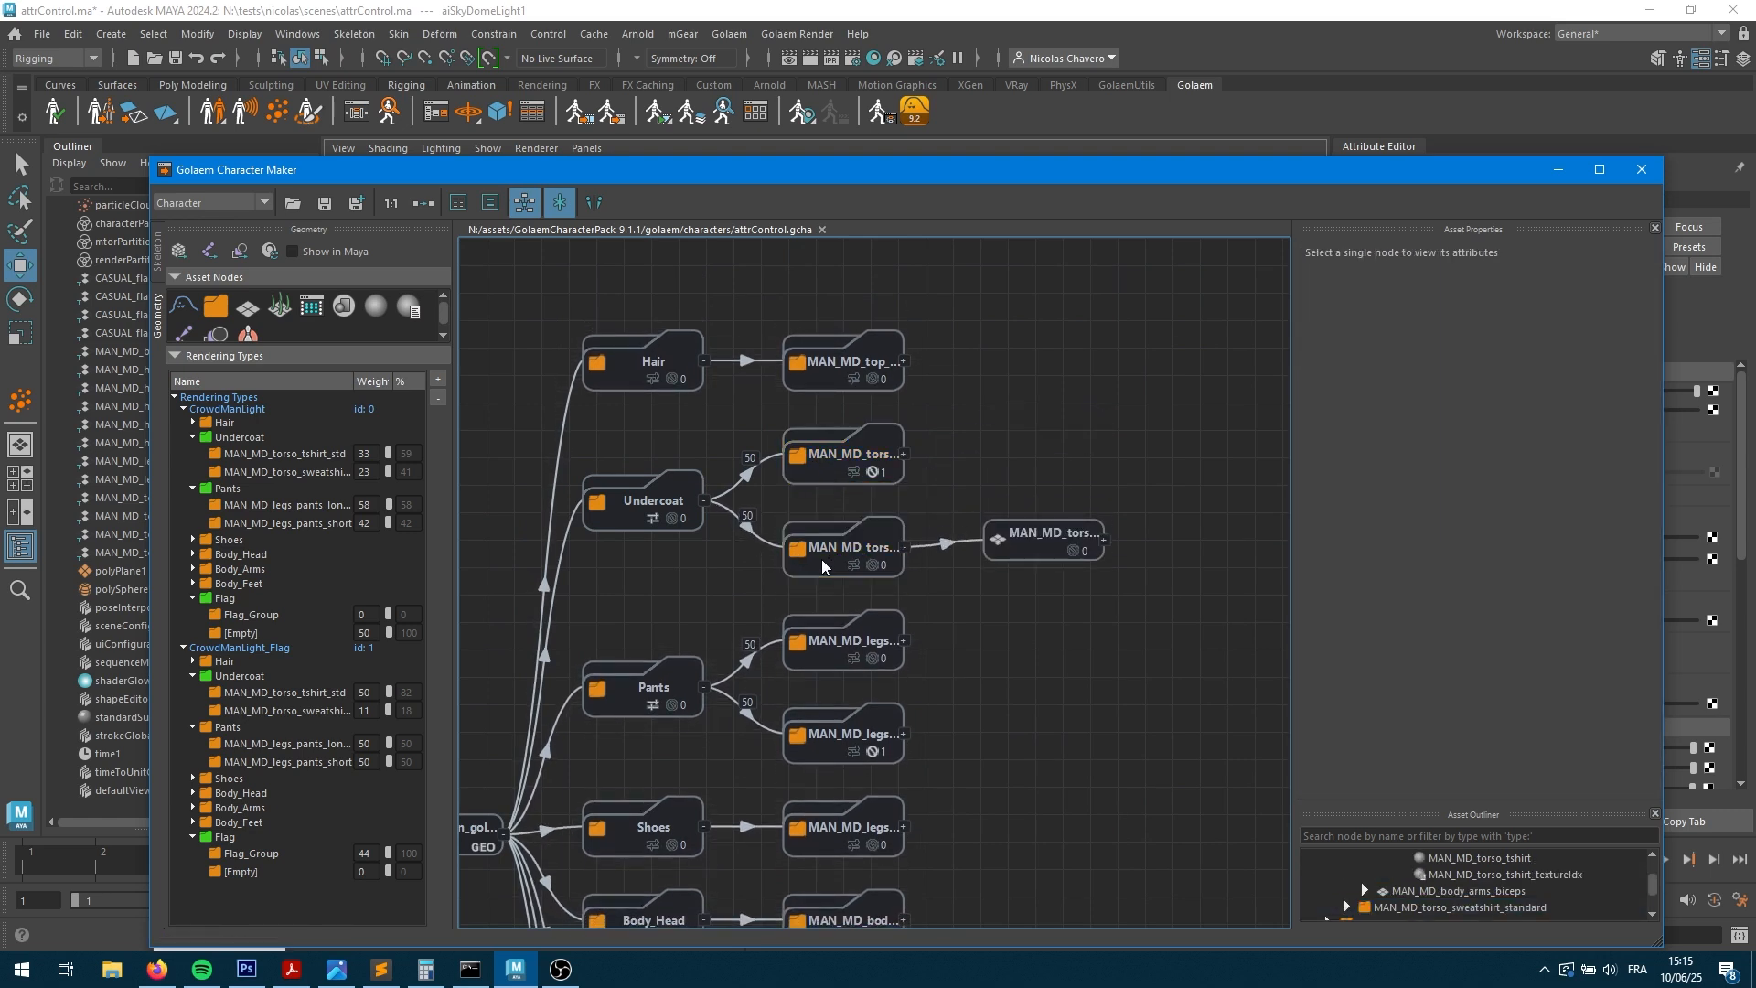
double_click(821, 559)
scroll(655, 562, up, 2)
scroll(655, 561, up, 2)
middle_drag(573, 525, 784, 572)
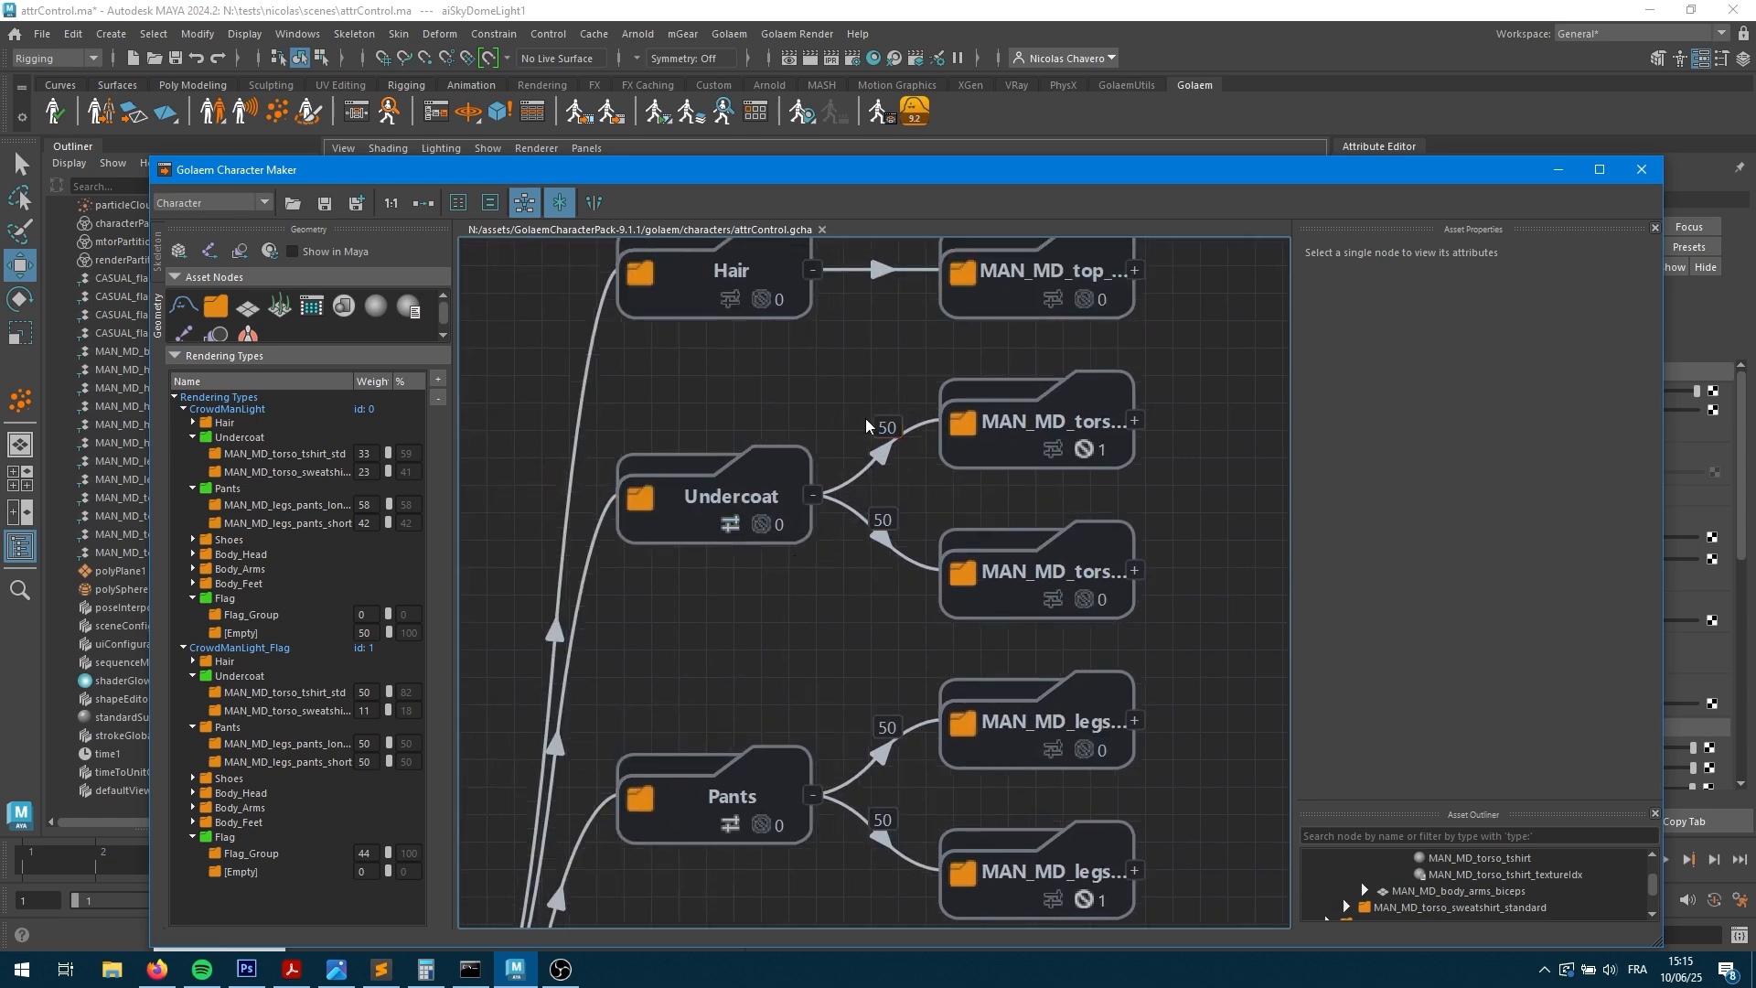
- Expand the T-shirt asset group's branch and examine the Undercoat group's default weights
click(792, 524)
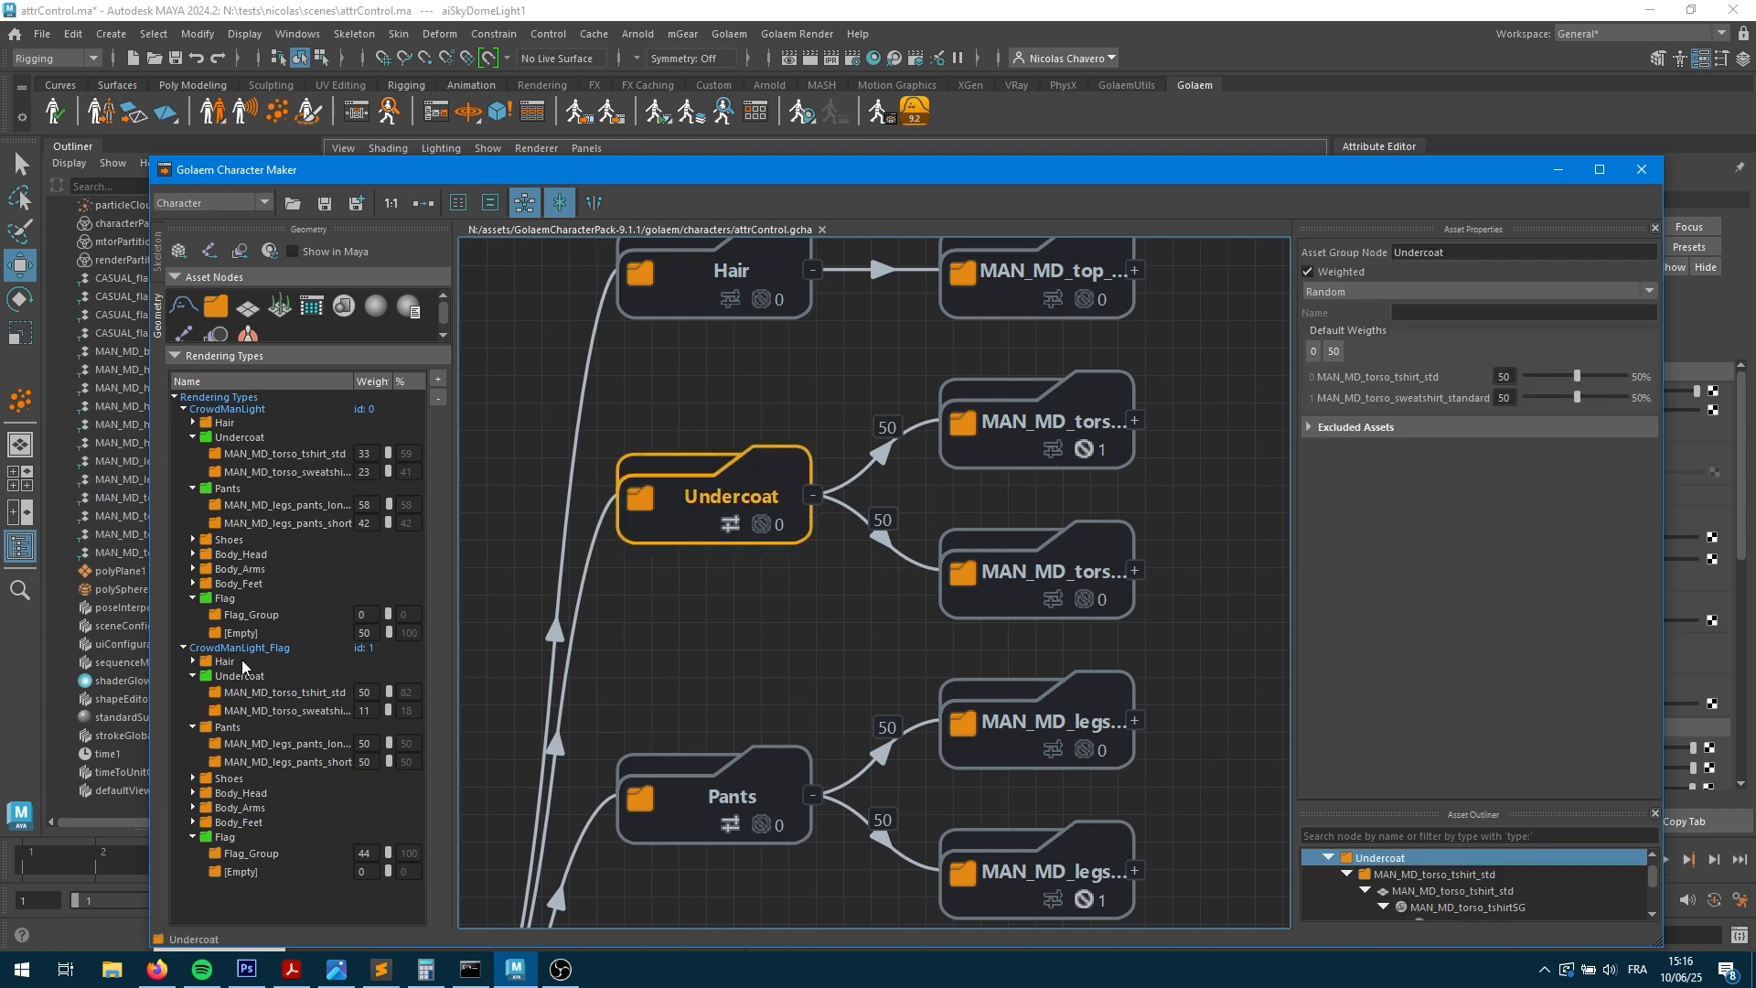
double_click(1006, 435)
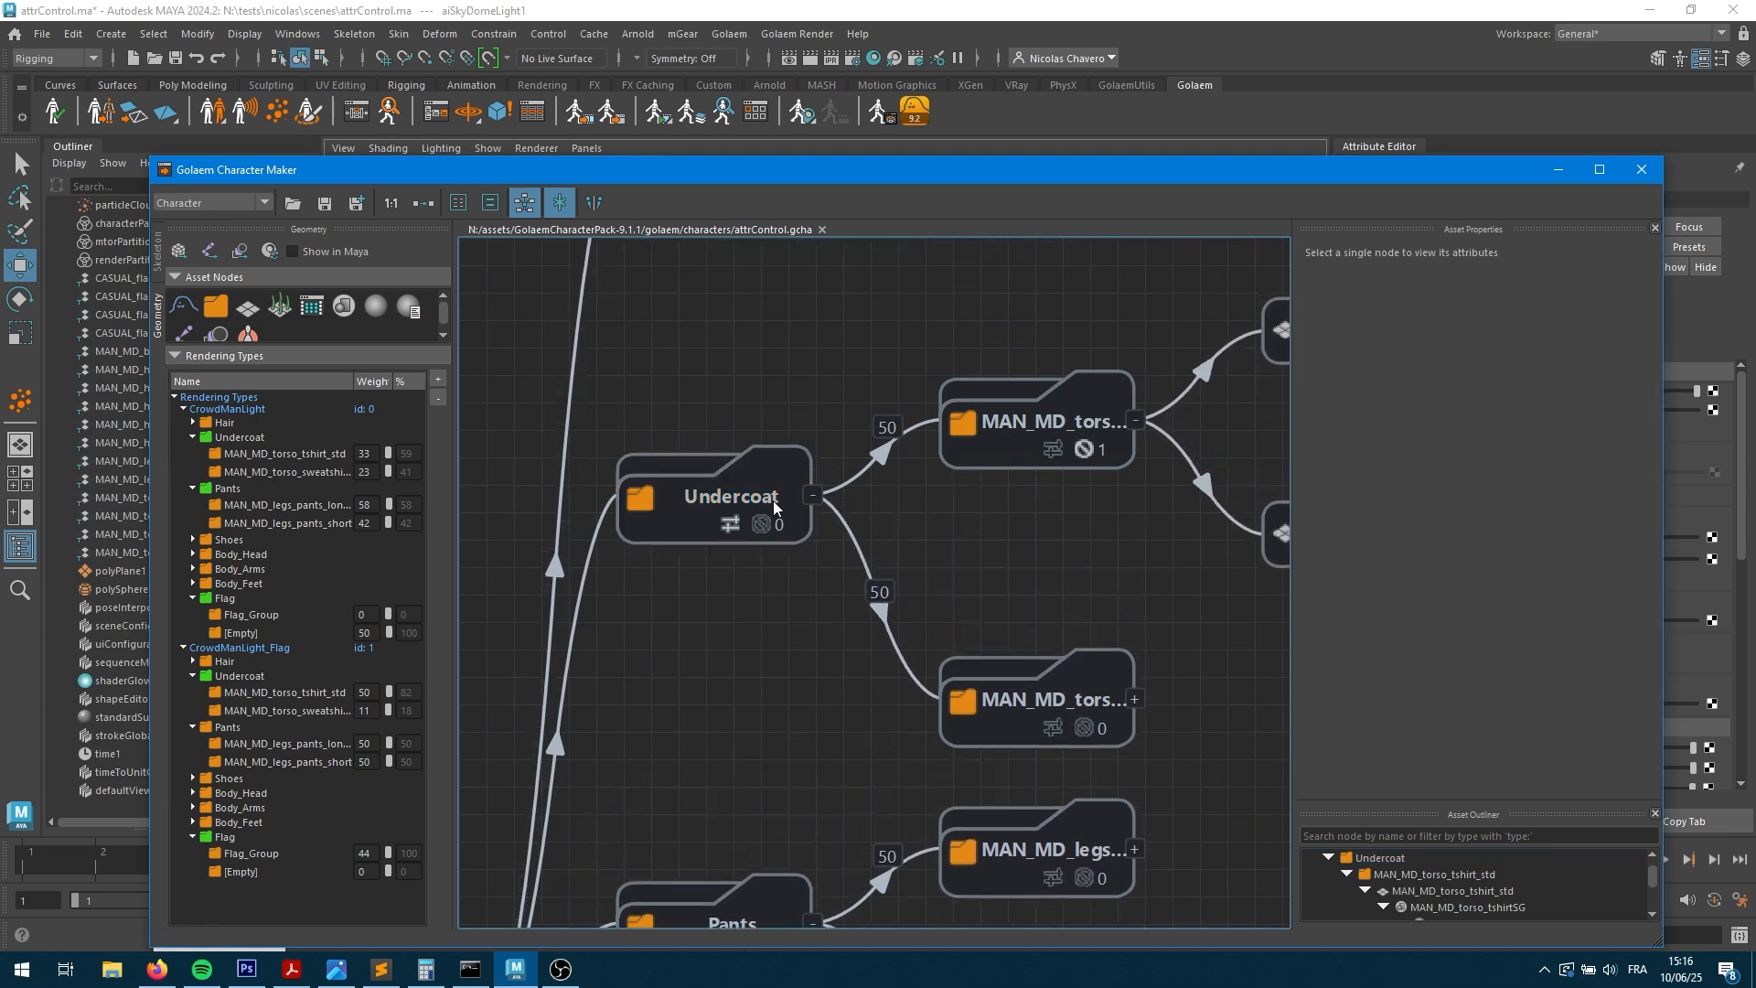
click(678, 531)
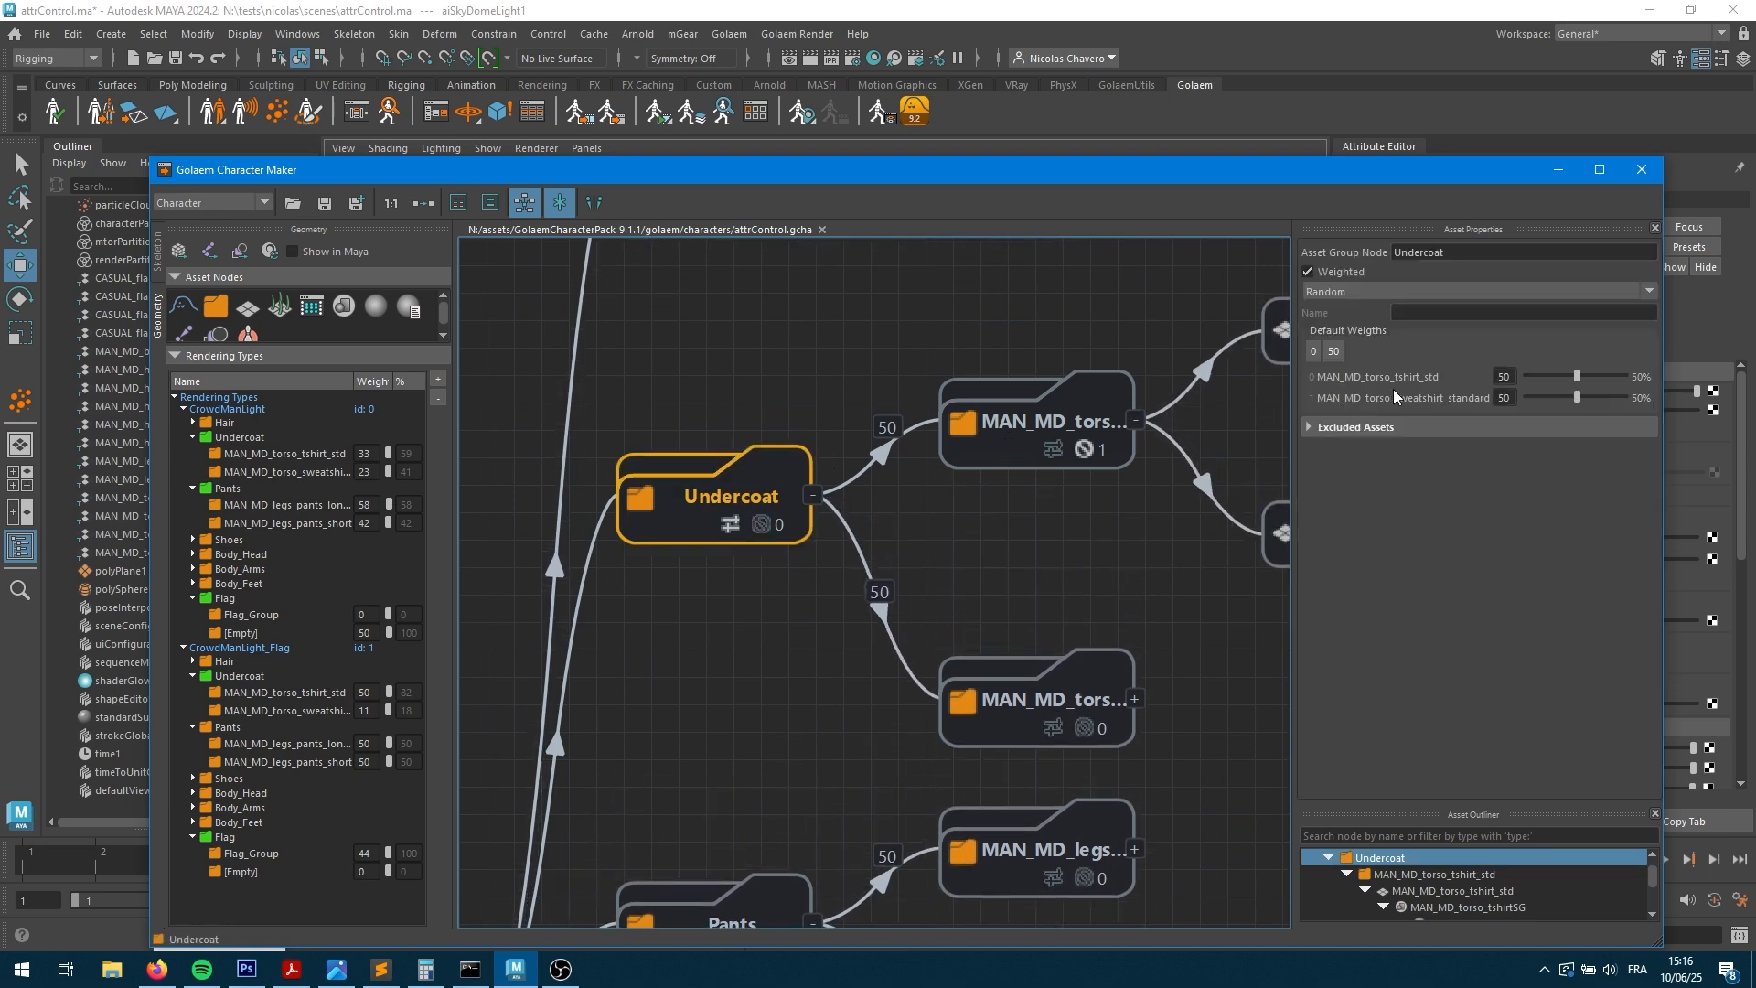
- Try Attribute as the Undercoat group's selection mode, and restore Random
click(1358, 290)
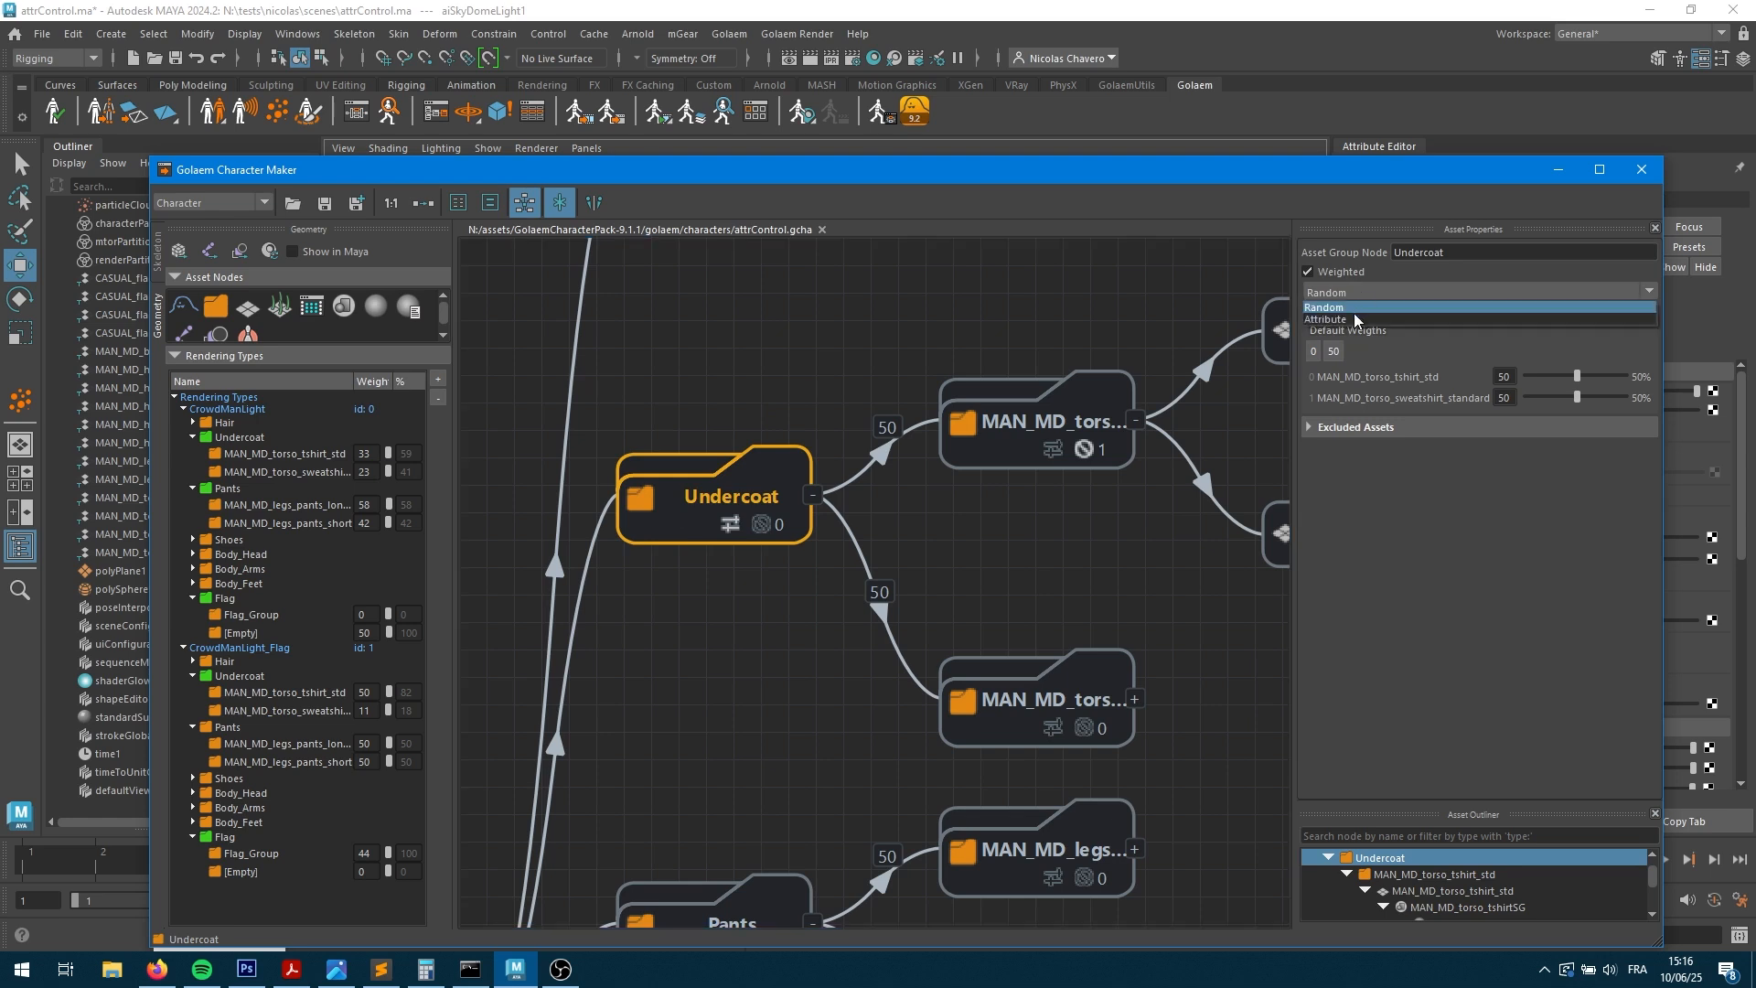
click(1352, 319)
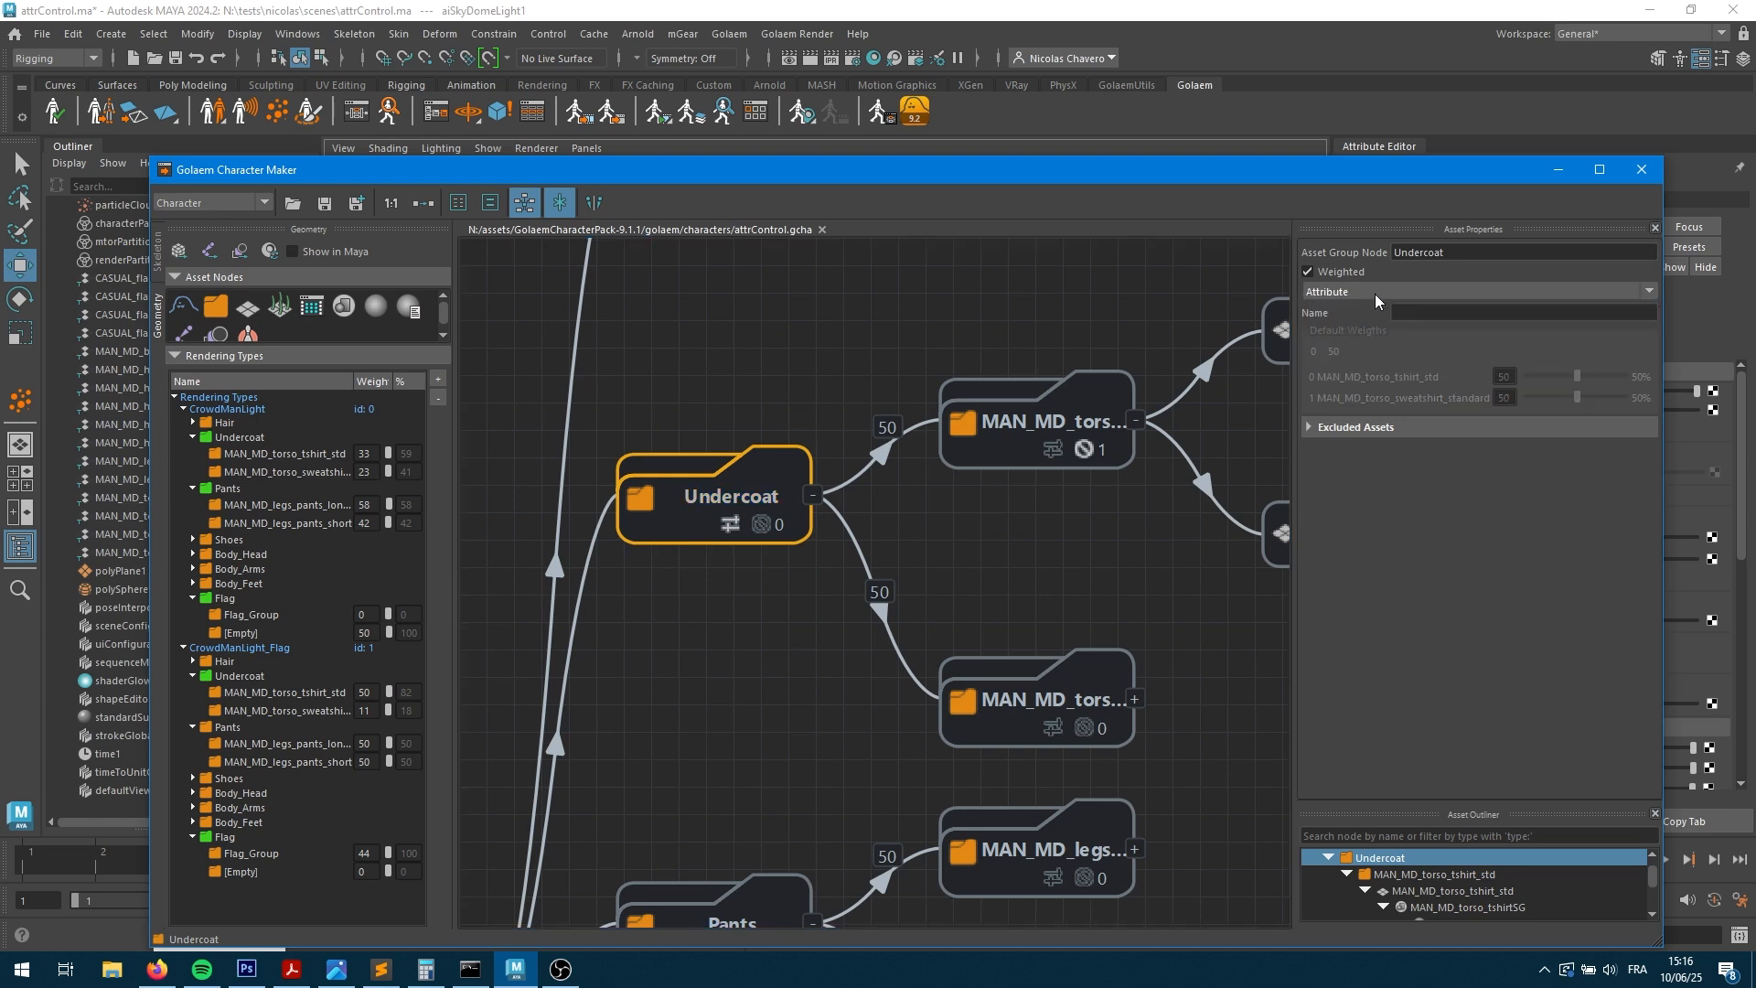
click(1435, 313)
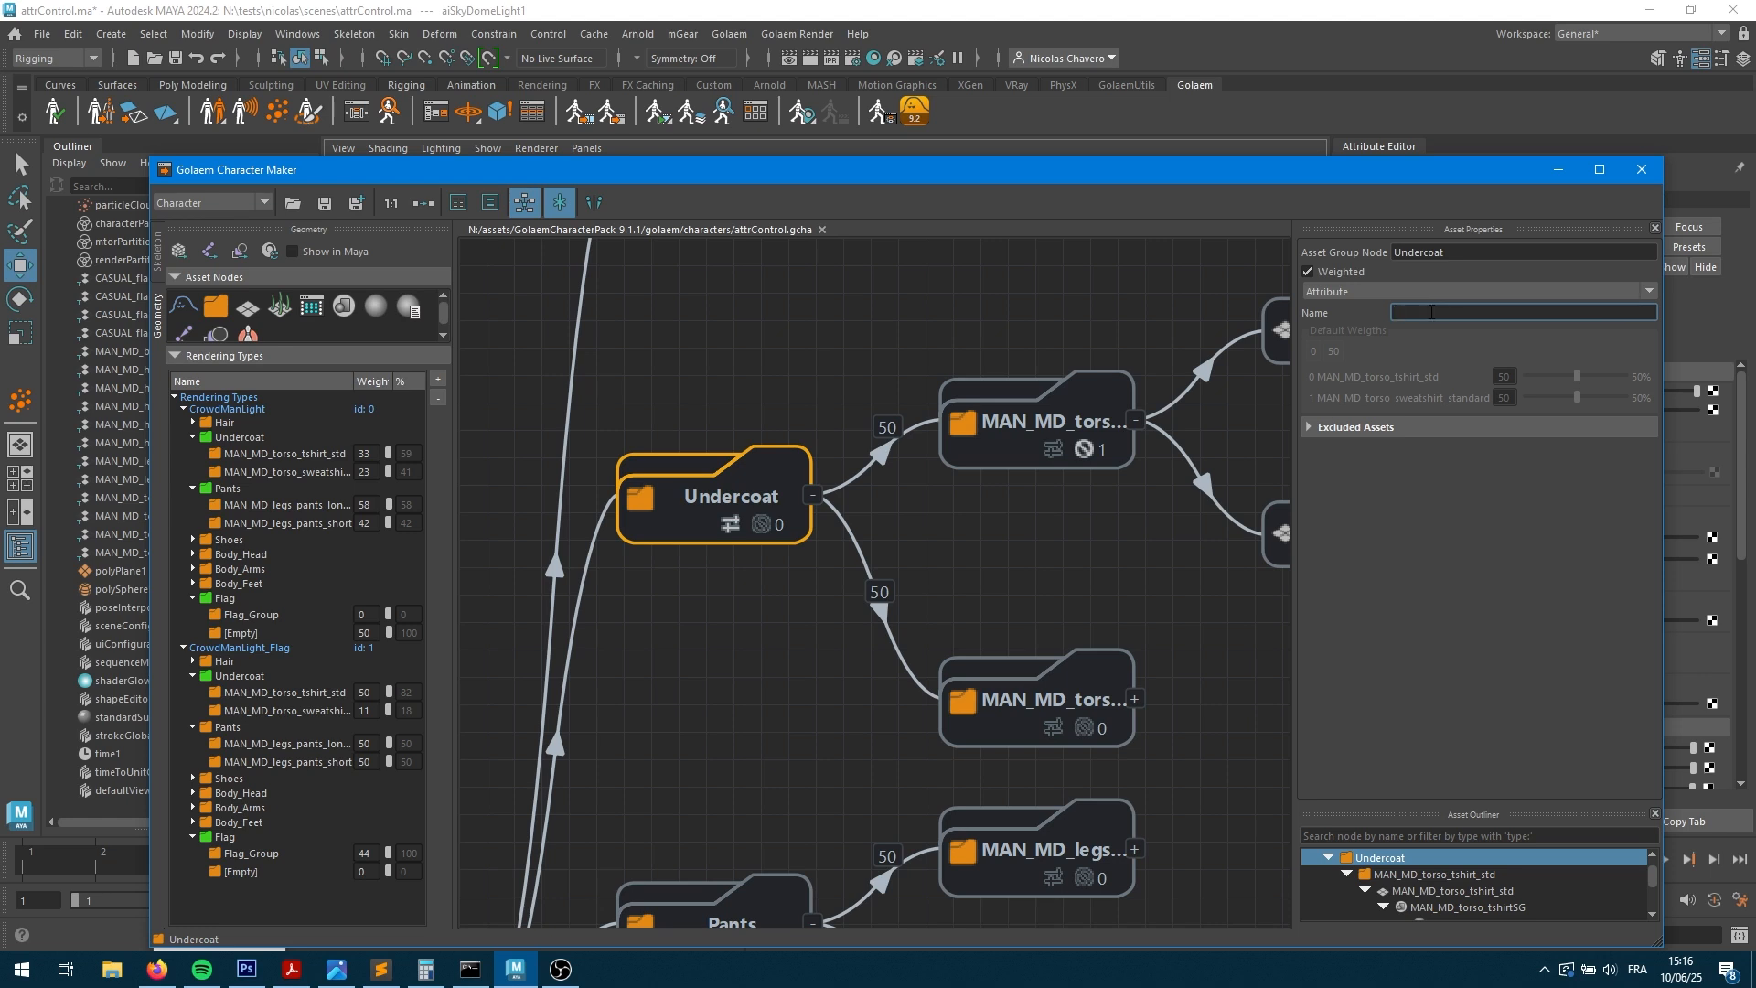
click(1343, 293)
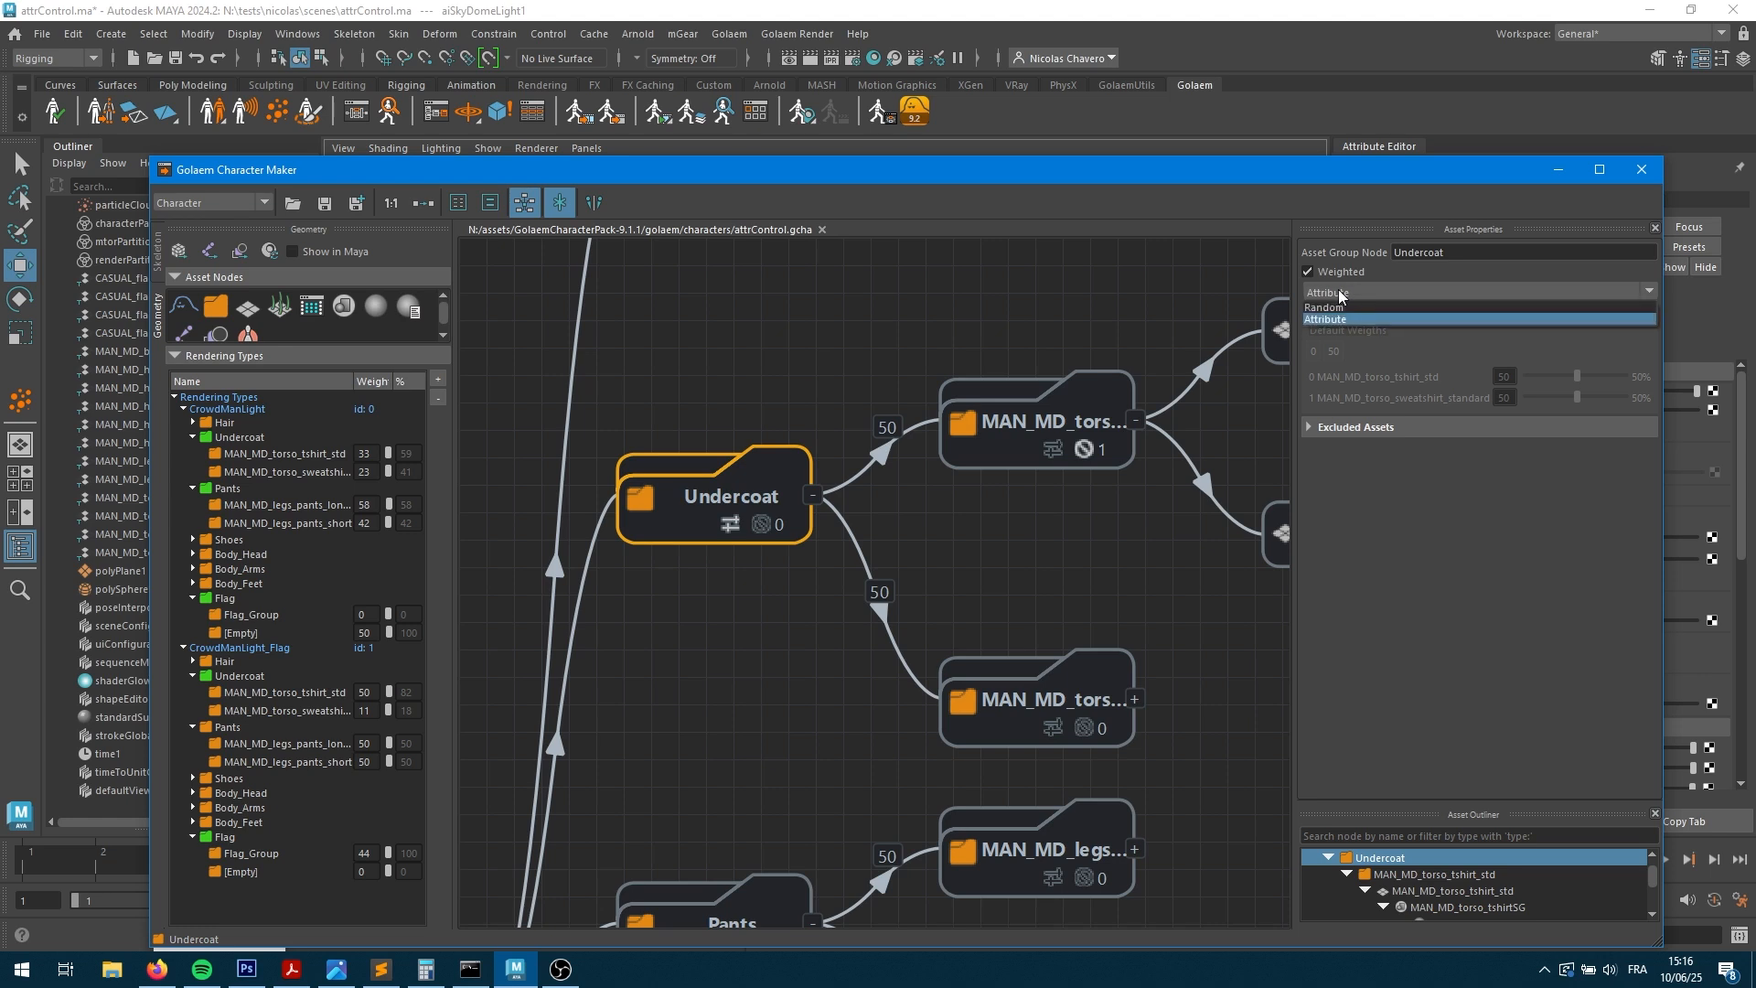
click(1341, 308)
- Examine the T-shirt's shading group and the settings of its MAN_MD_torso_tshirt_textureIdx shader attribute
middle_drag(1058, 548, 540, 593)
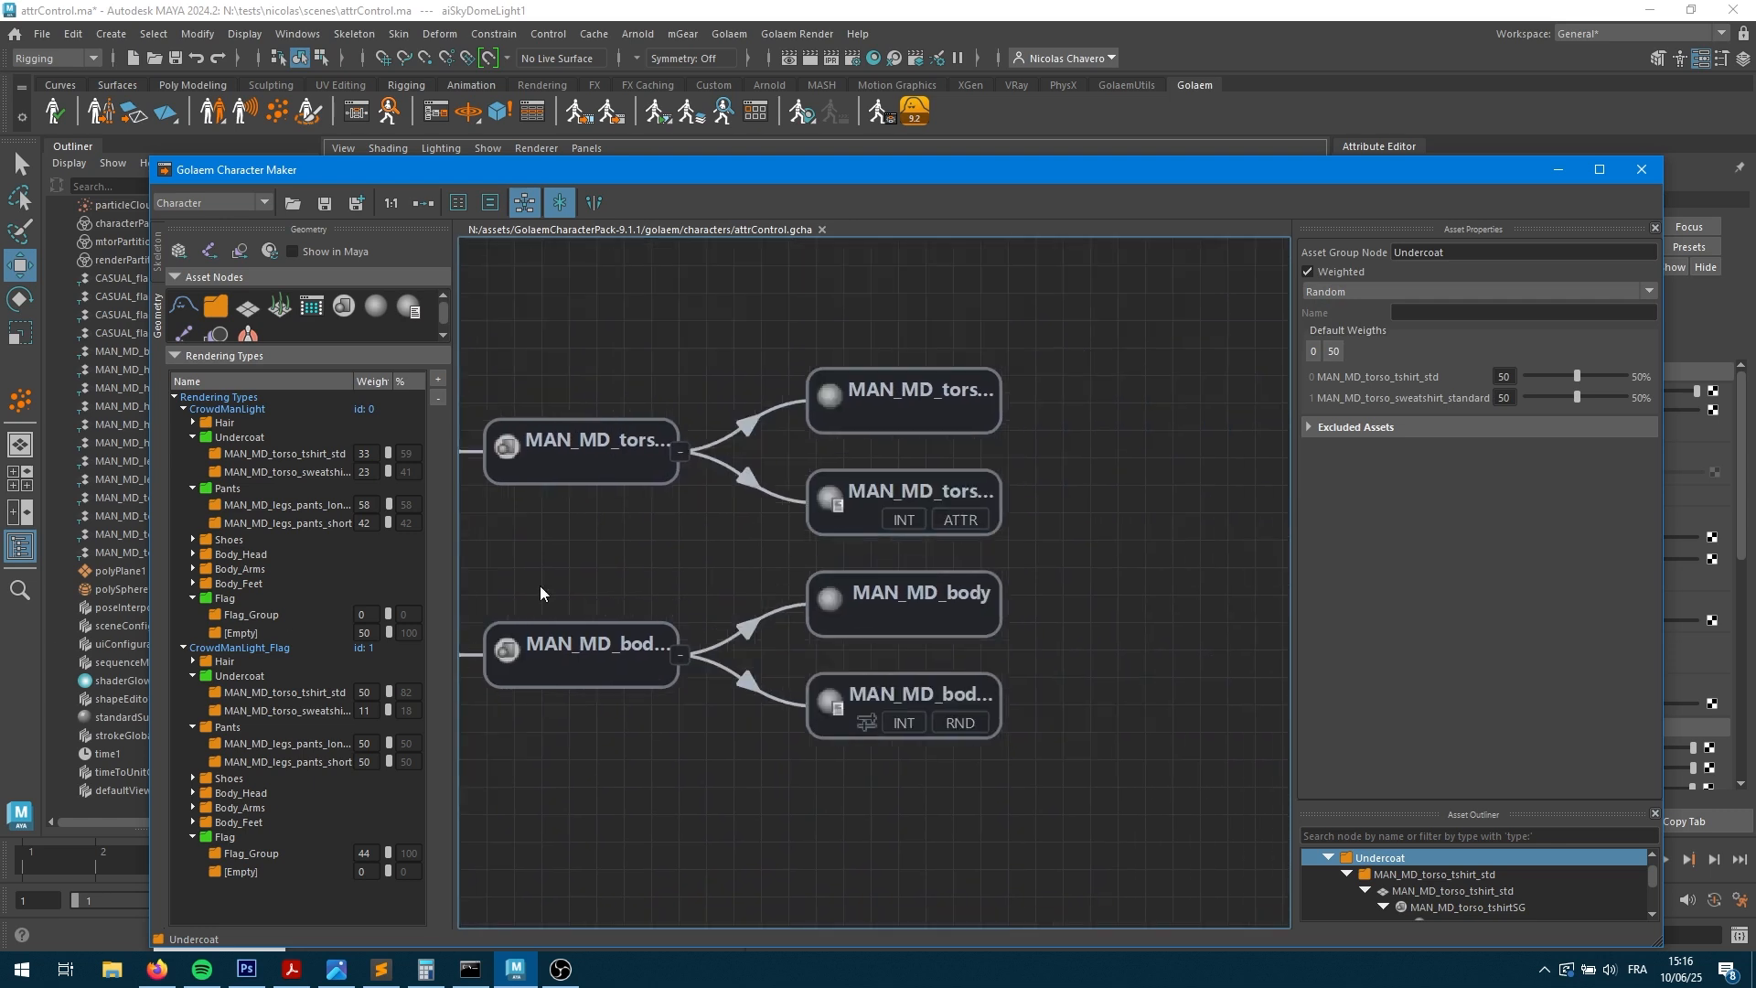
click(552, 459)
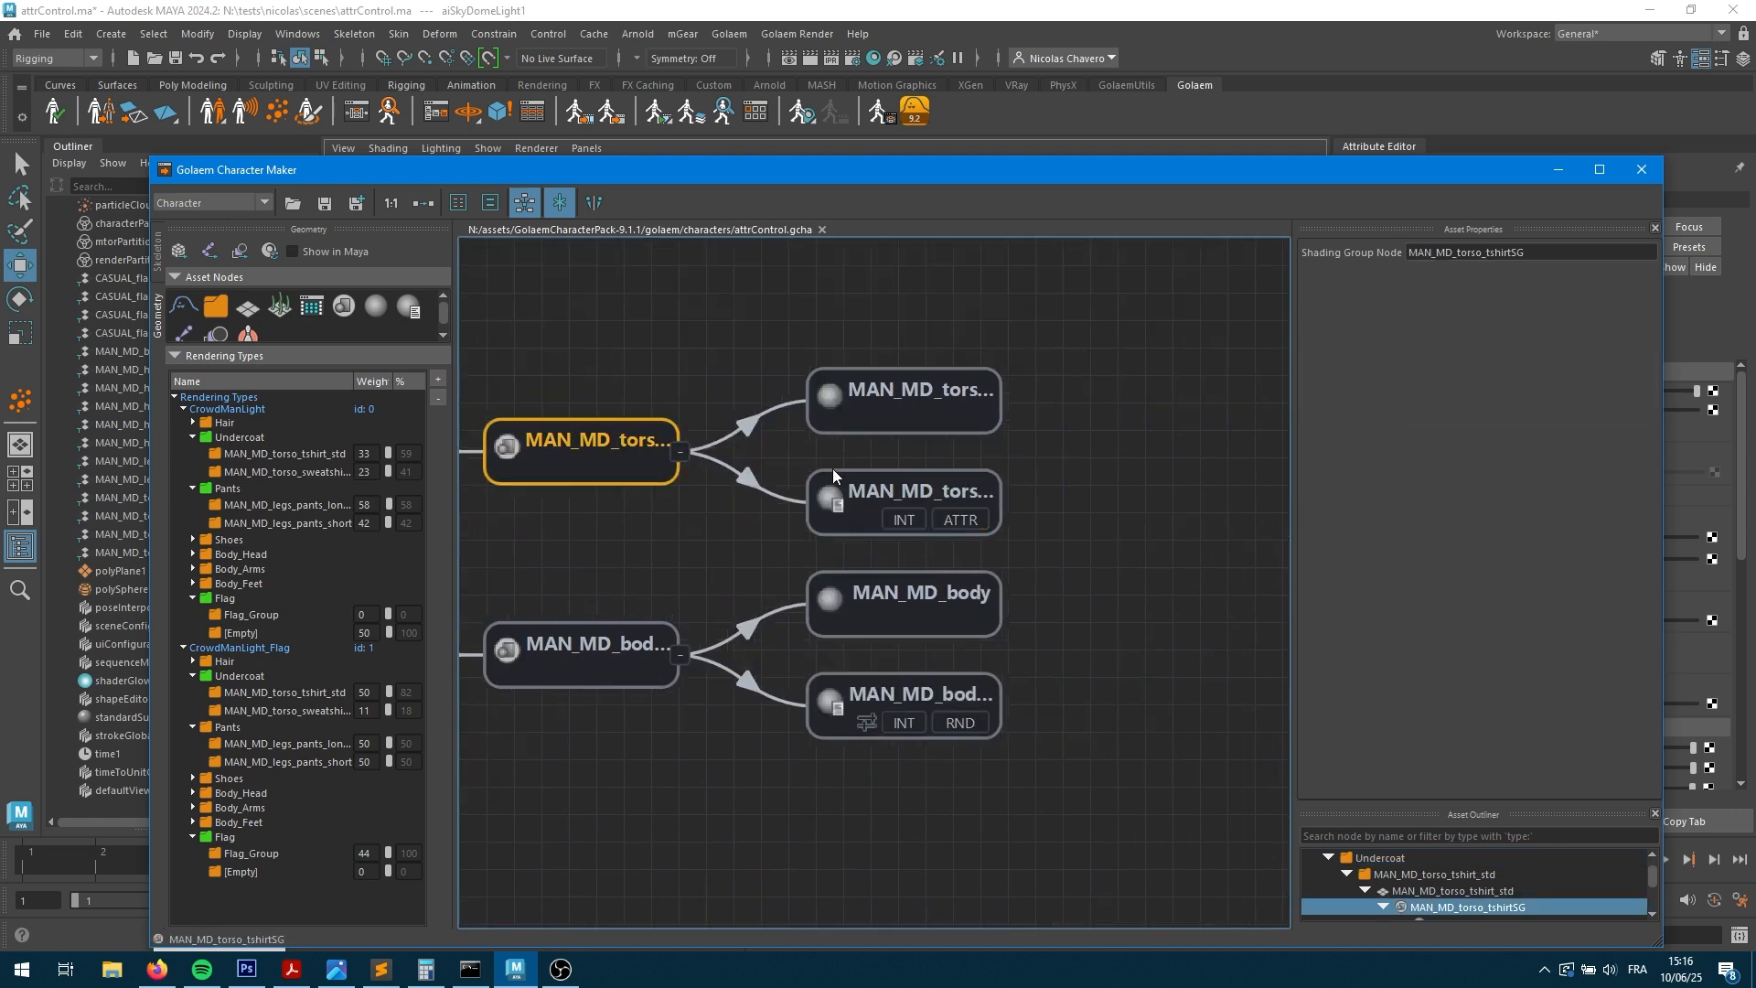
click(873, 492)
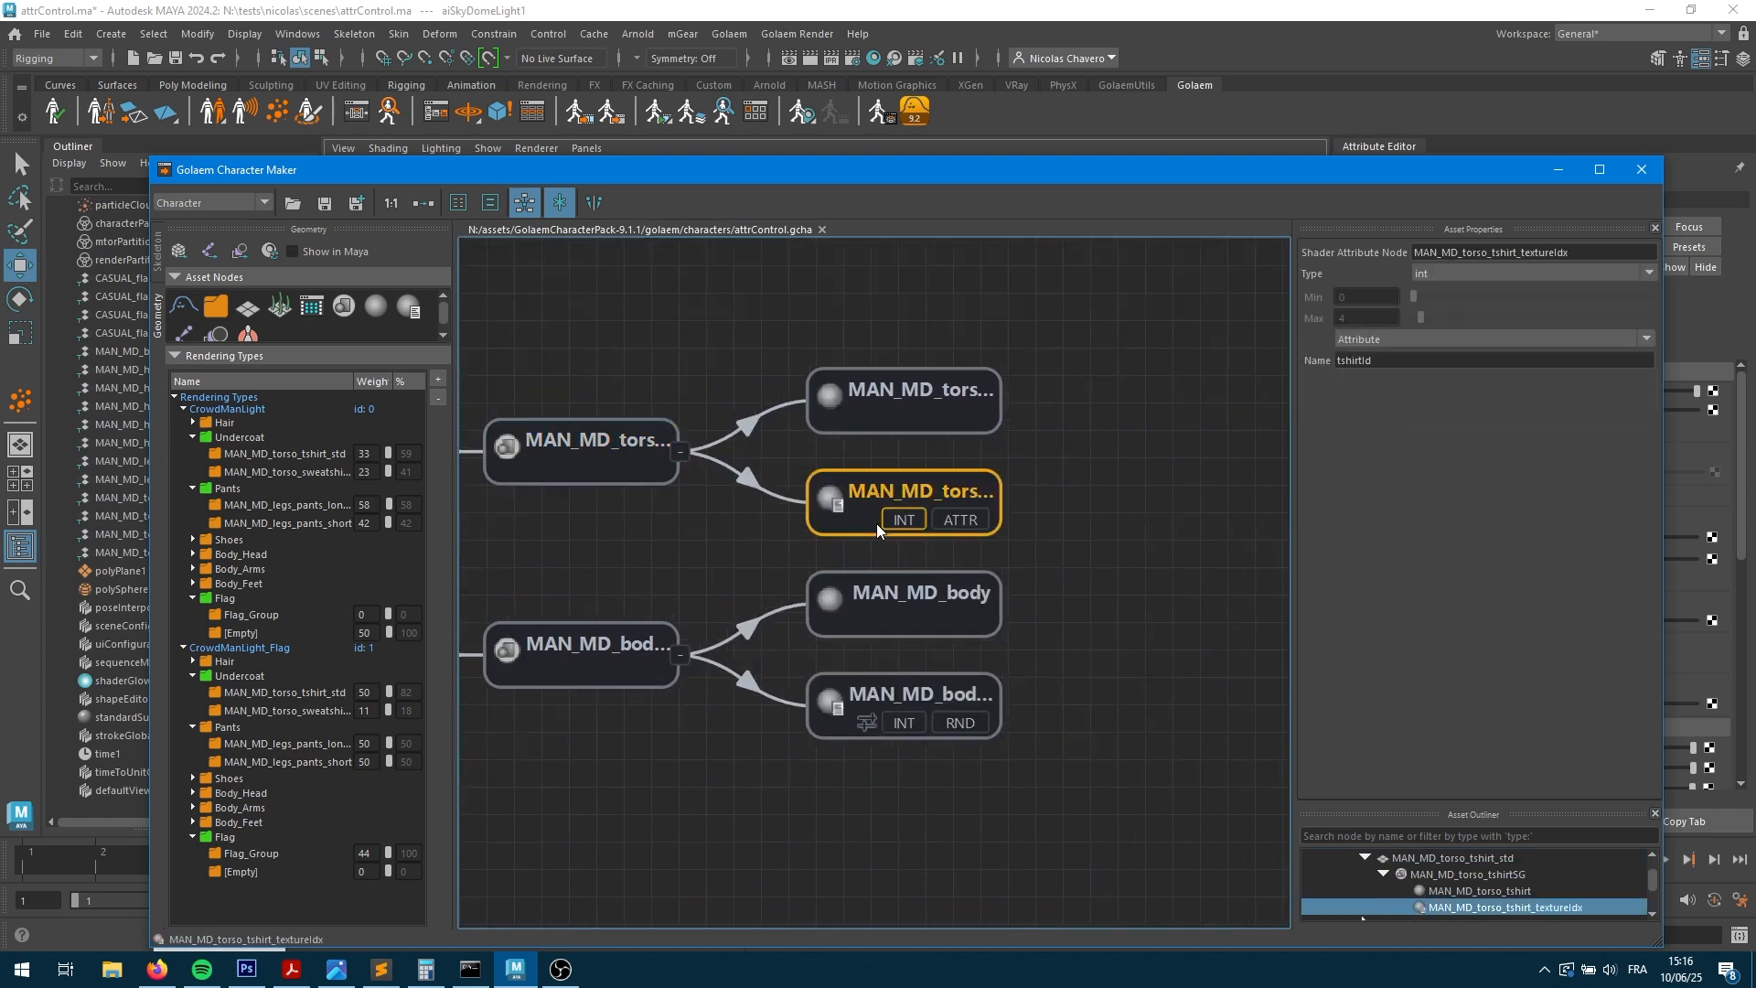
- Try Random mode with weights on the T-shirt texture index shader attribute, and restore Attribute mode with the name tshirtId
click(1414, 339)
click(1361, 357)
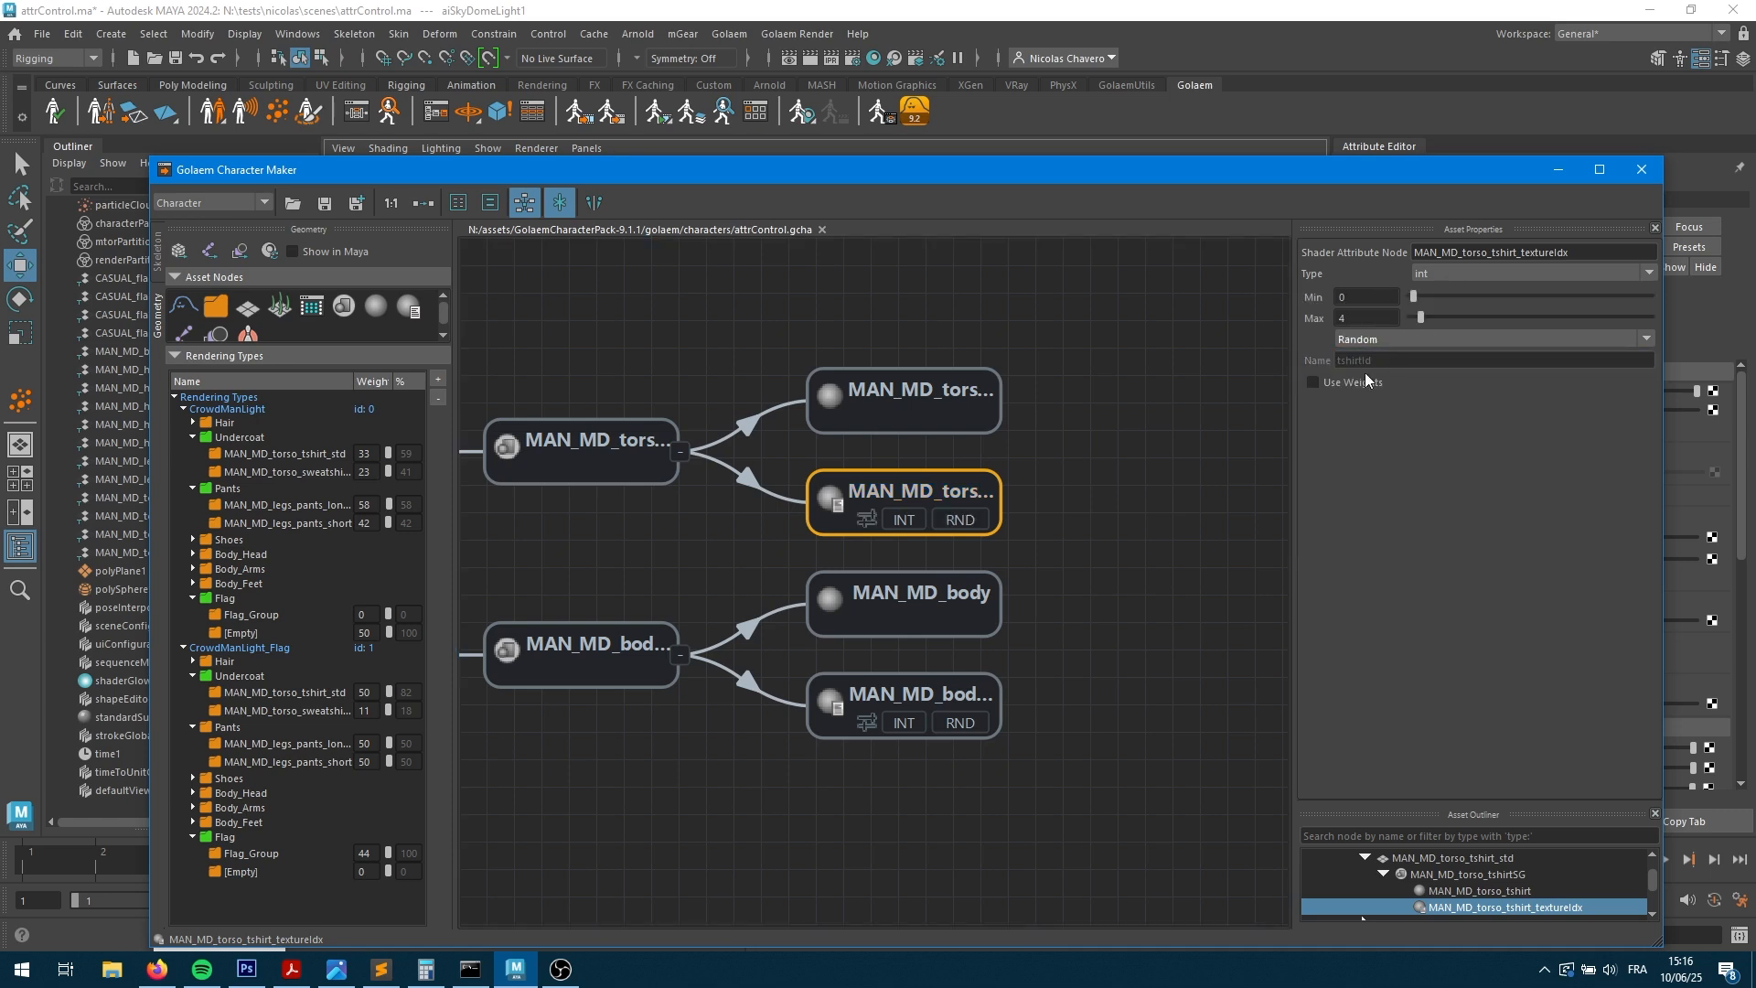
click(1314, 383)
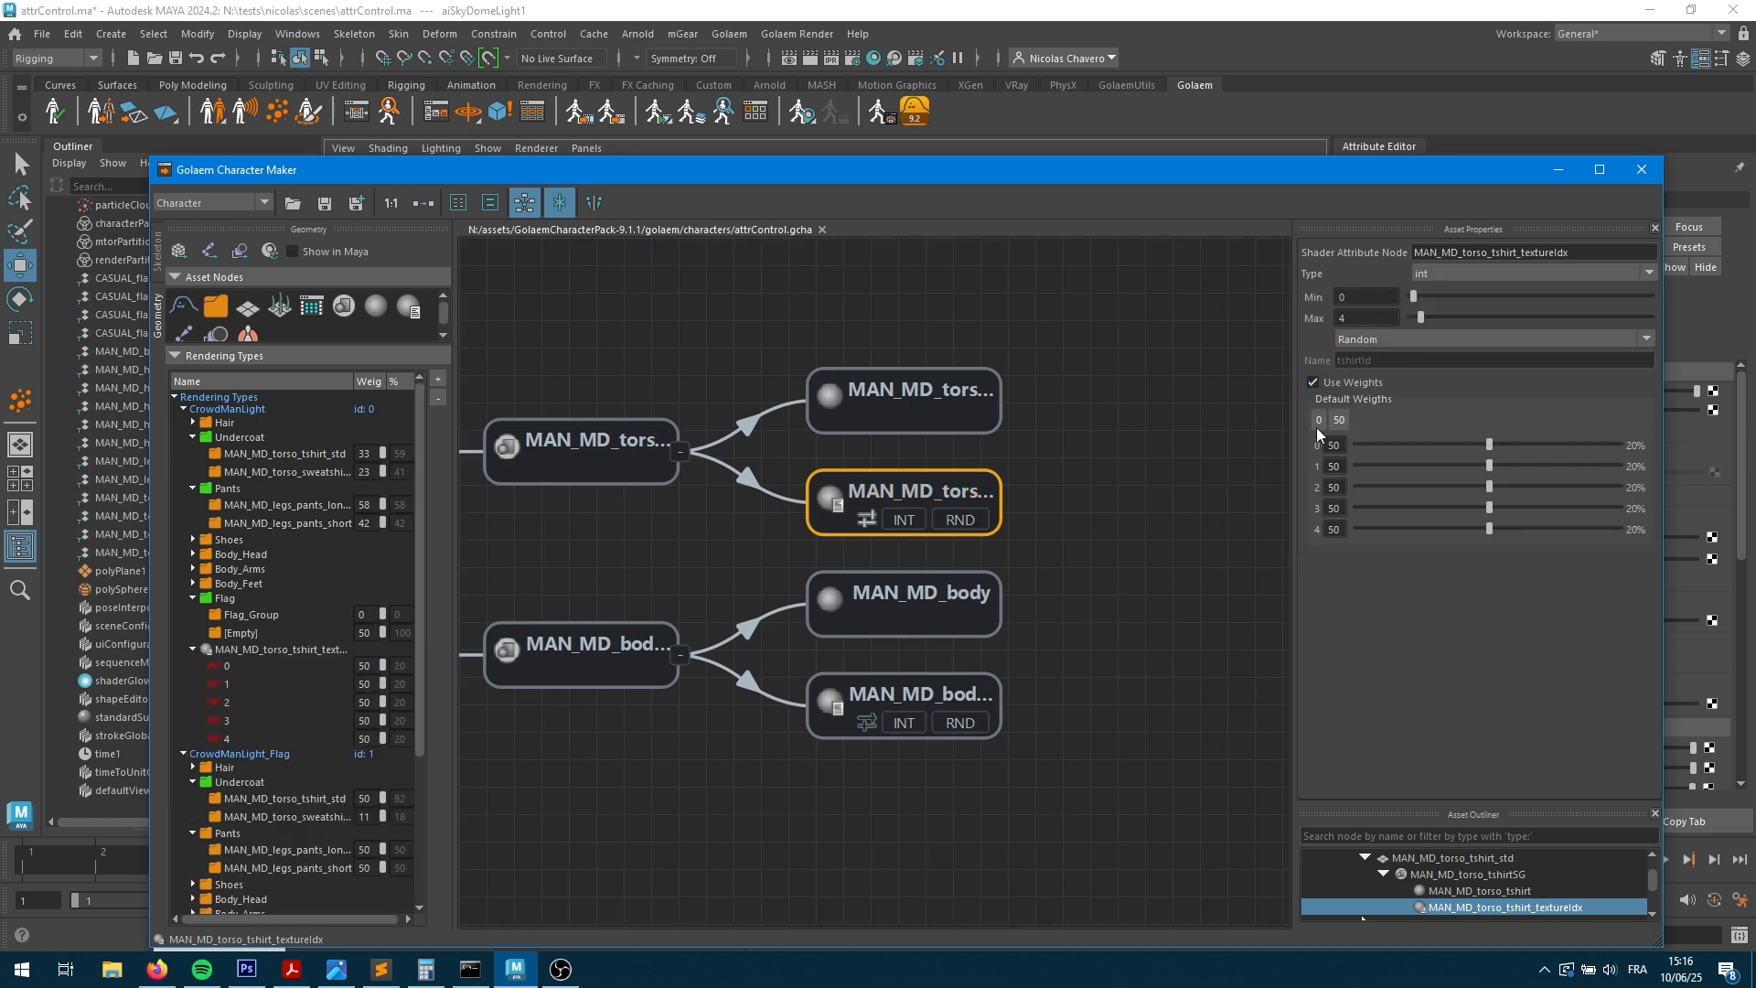
click(1314, 383)
click(1415, 338)
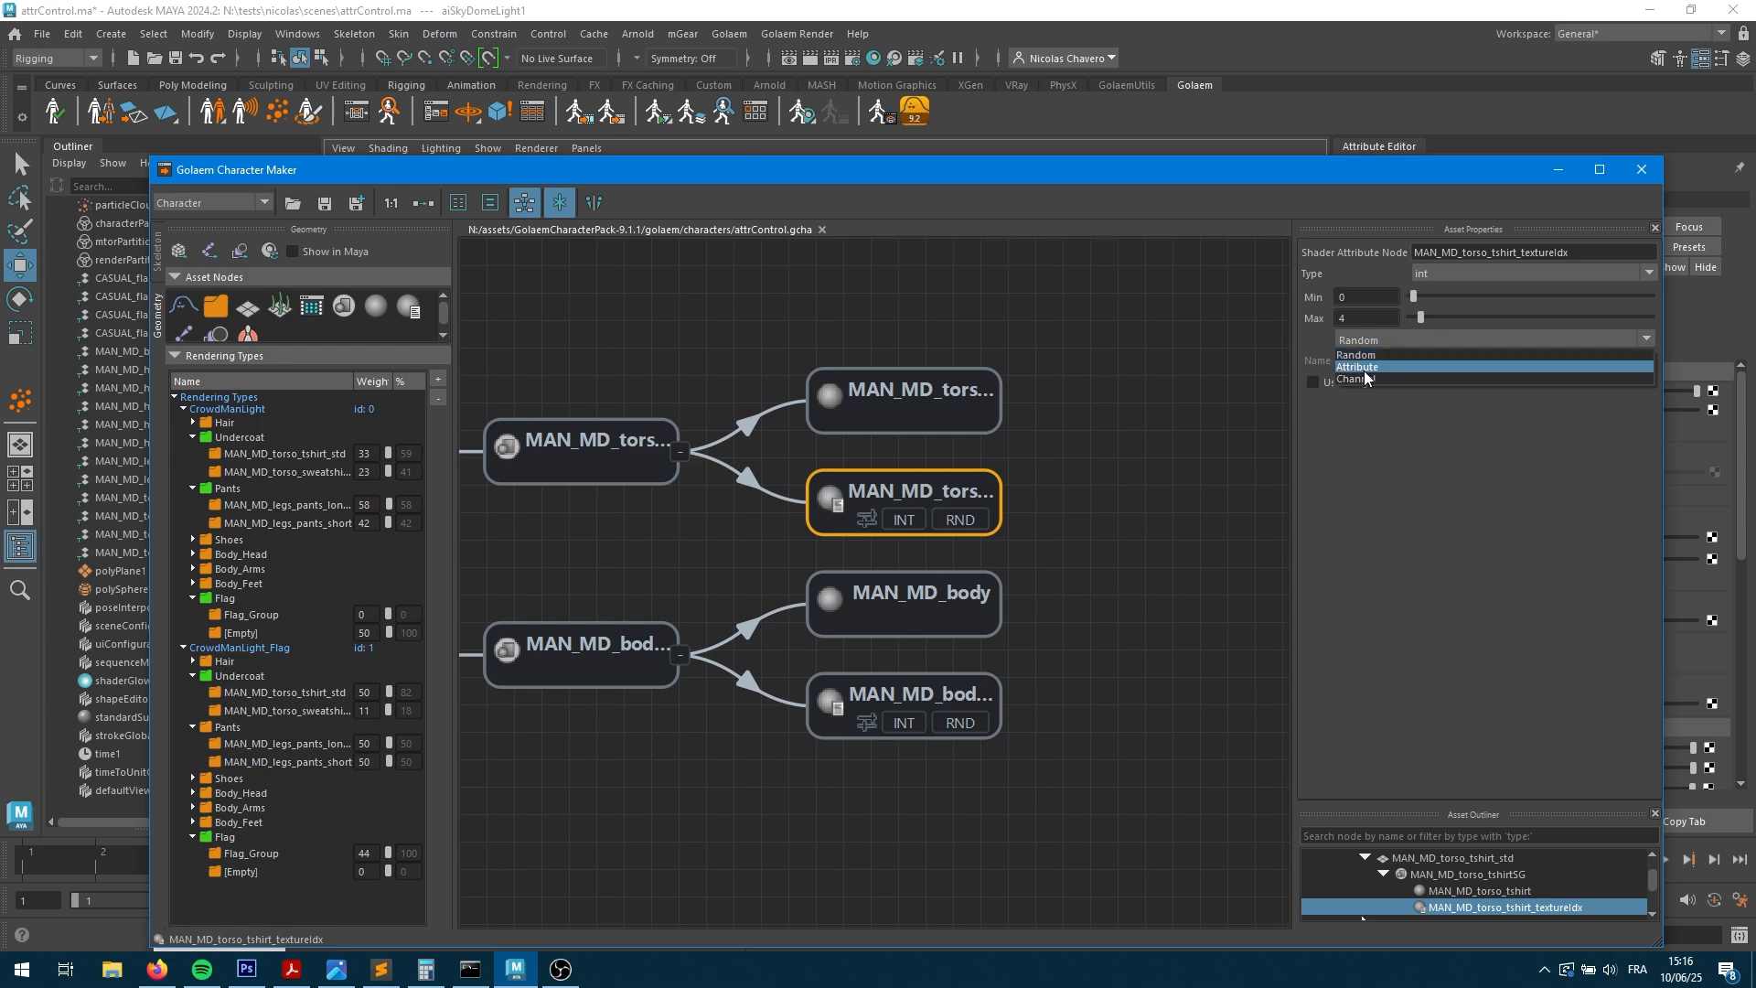
click(1383, 375)
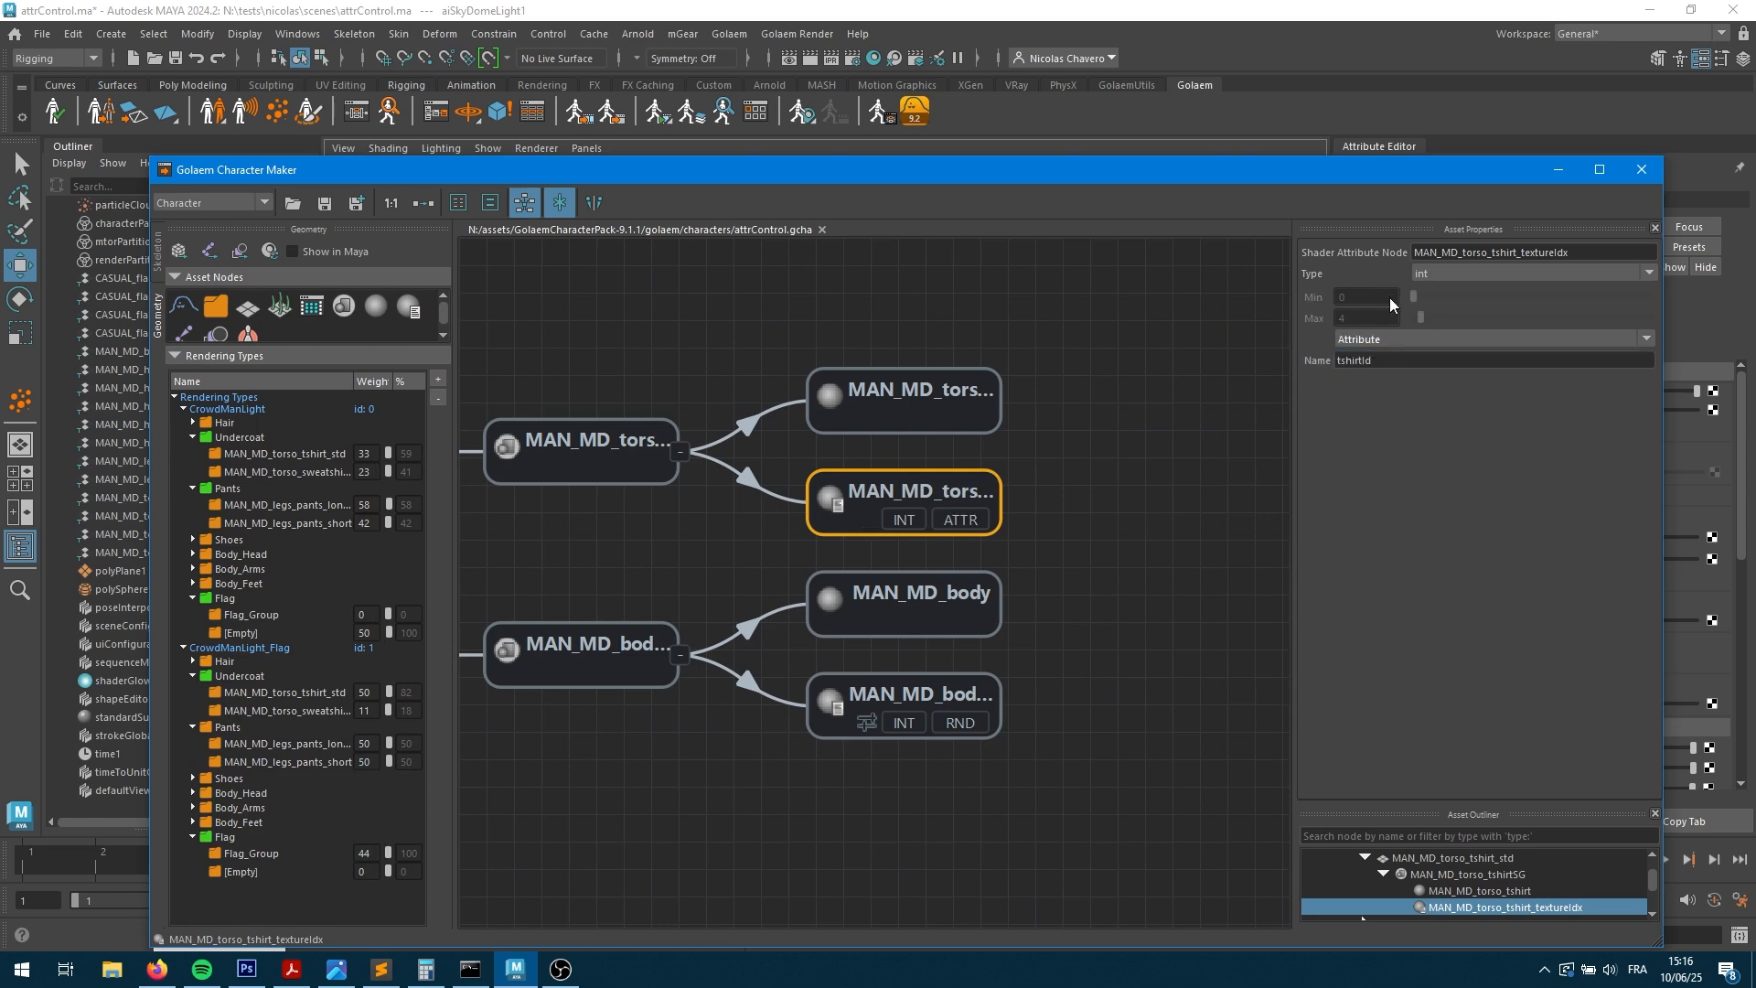
double_click(1384, 360)
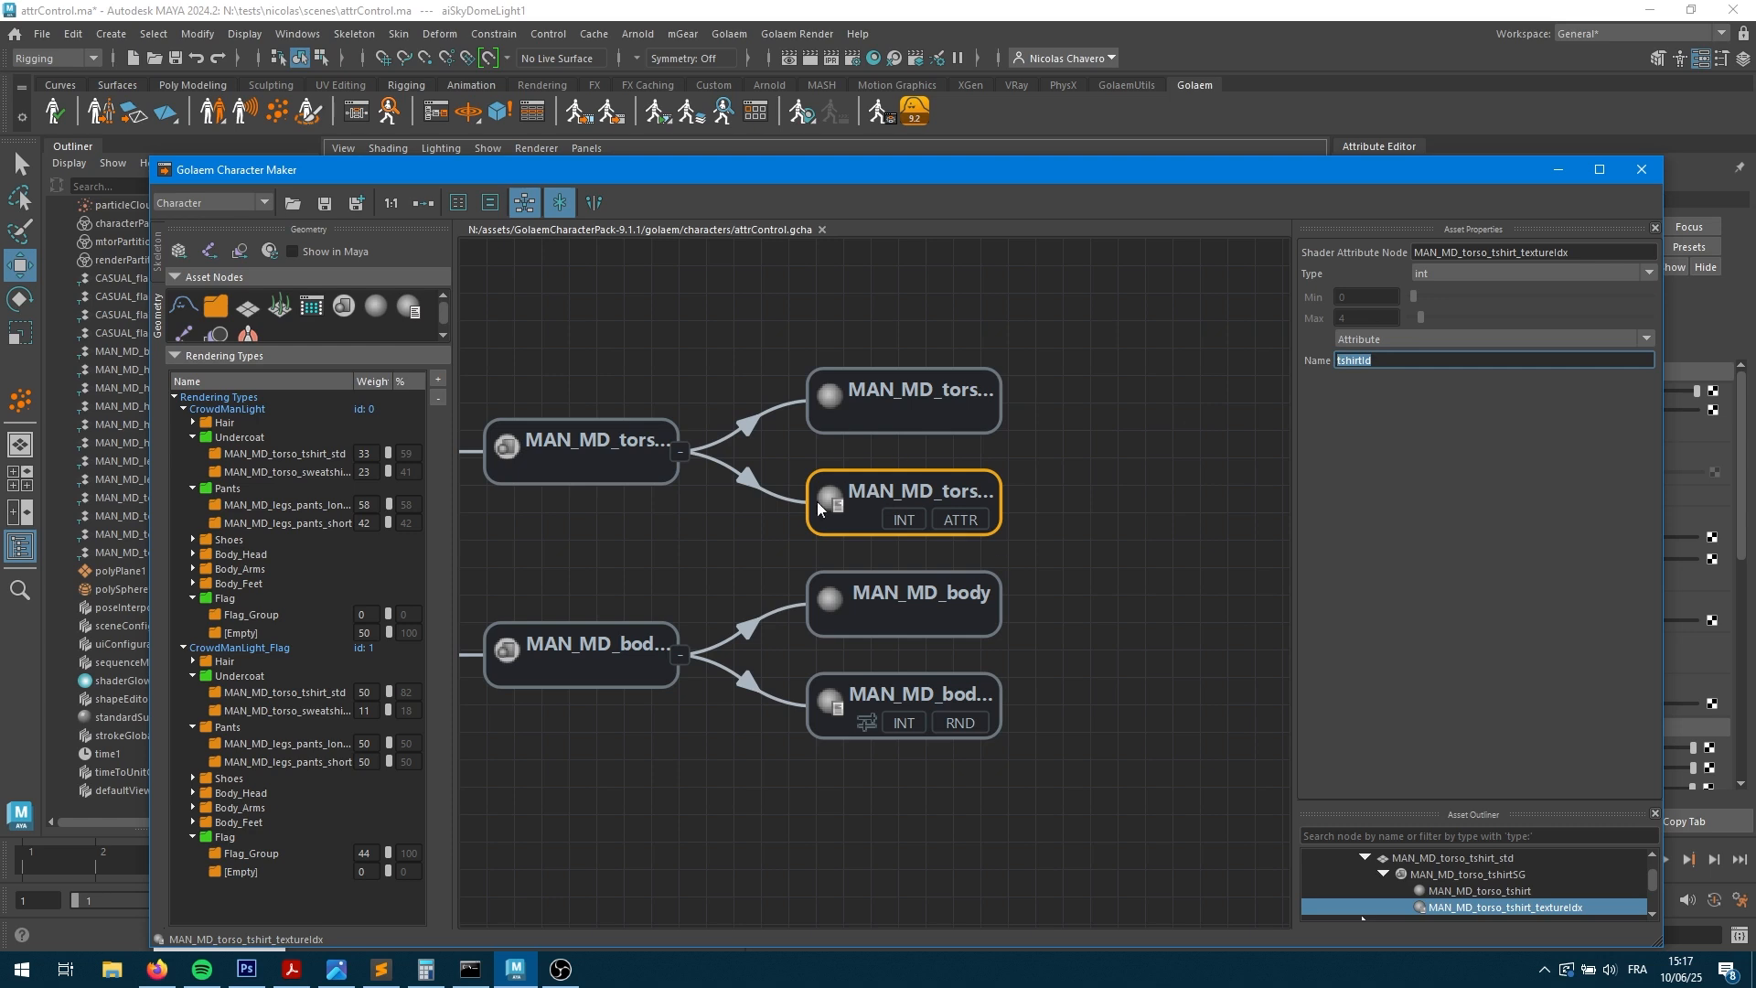
- Add a new EntityTypeAttribute to the attrControlType1 entity type in the Maya scene and remove its duplicate second slot
click(1557, 168)
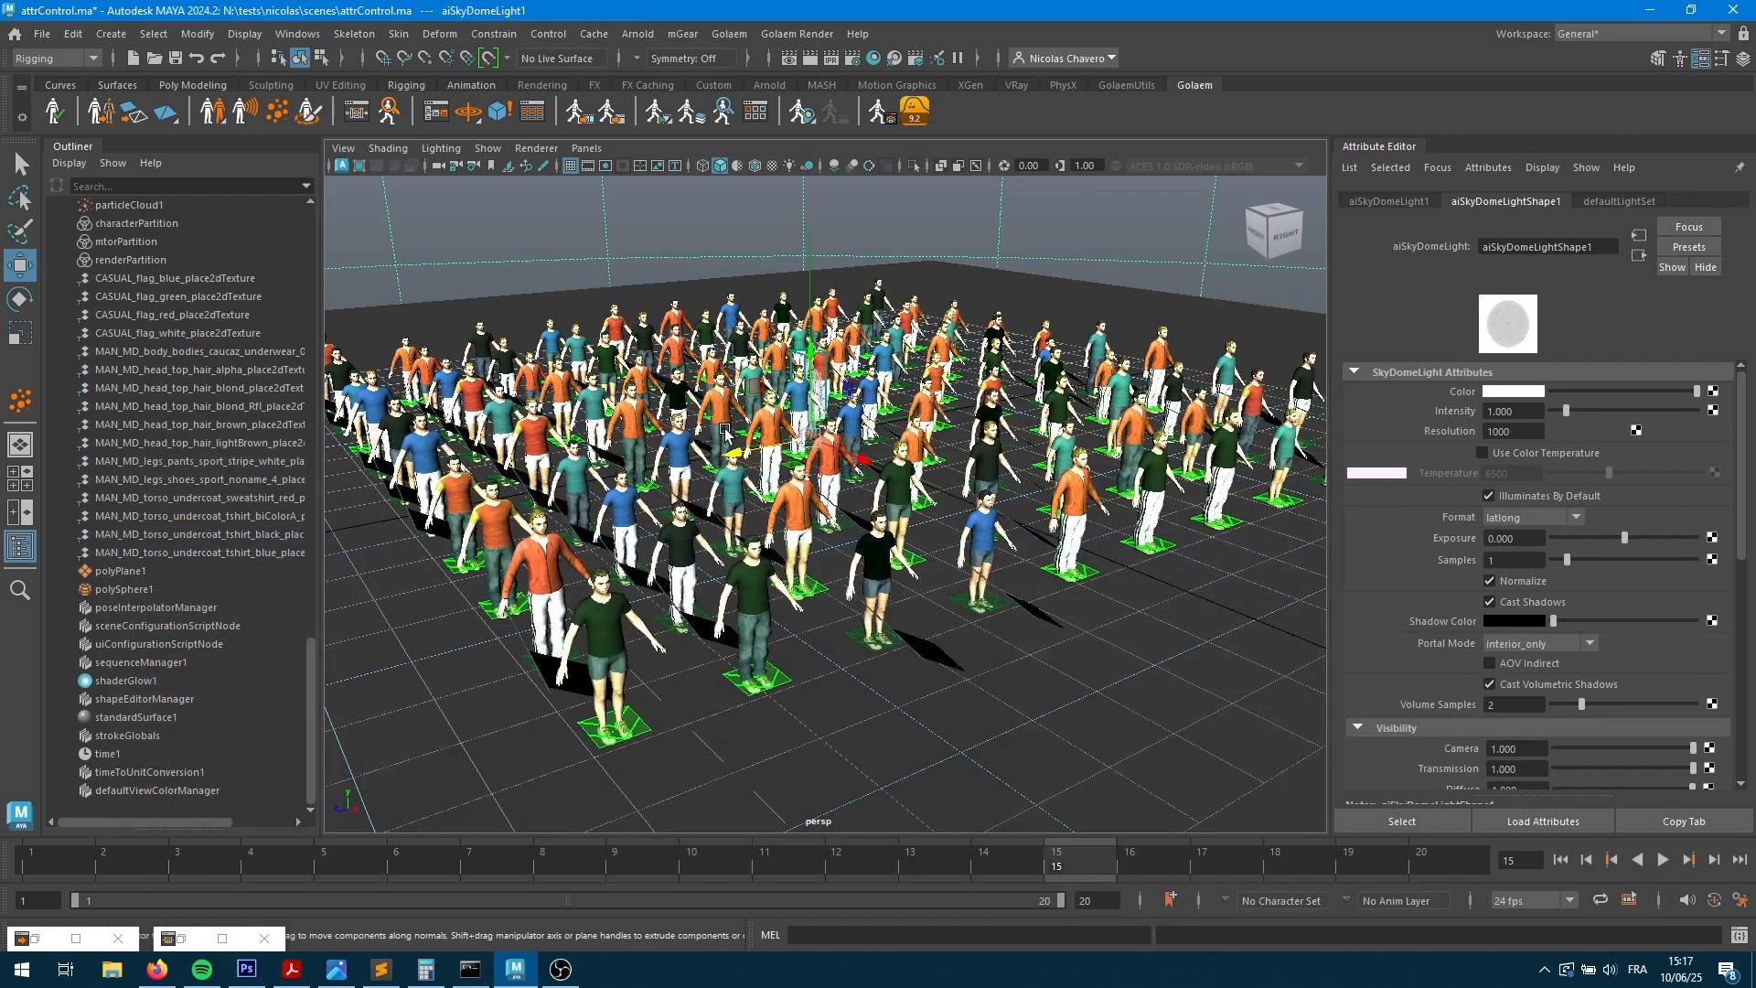
scroll(237, 497, up, 15)
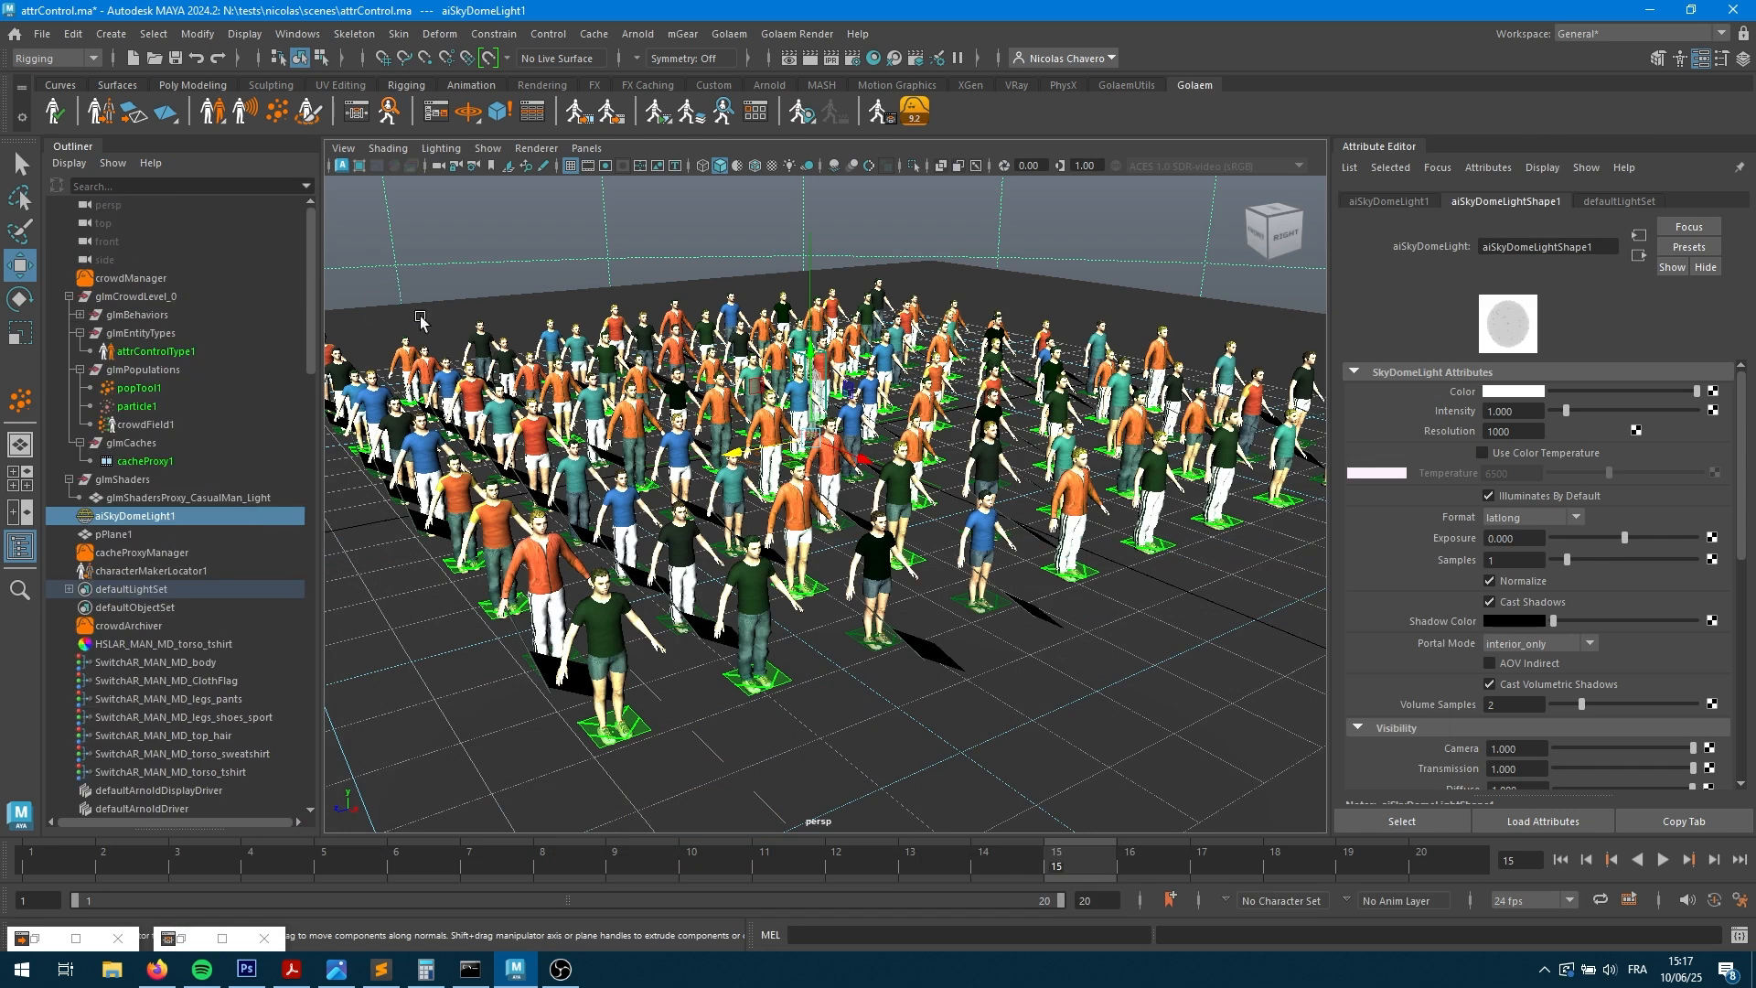
click(150, 352)
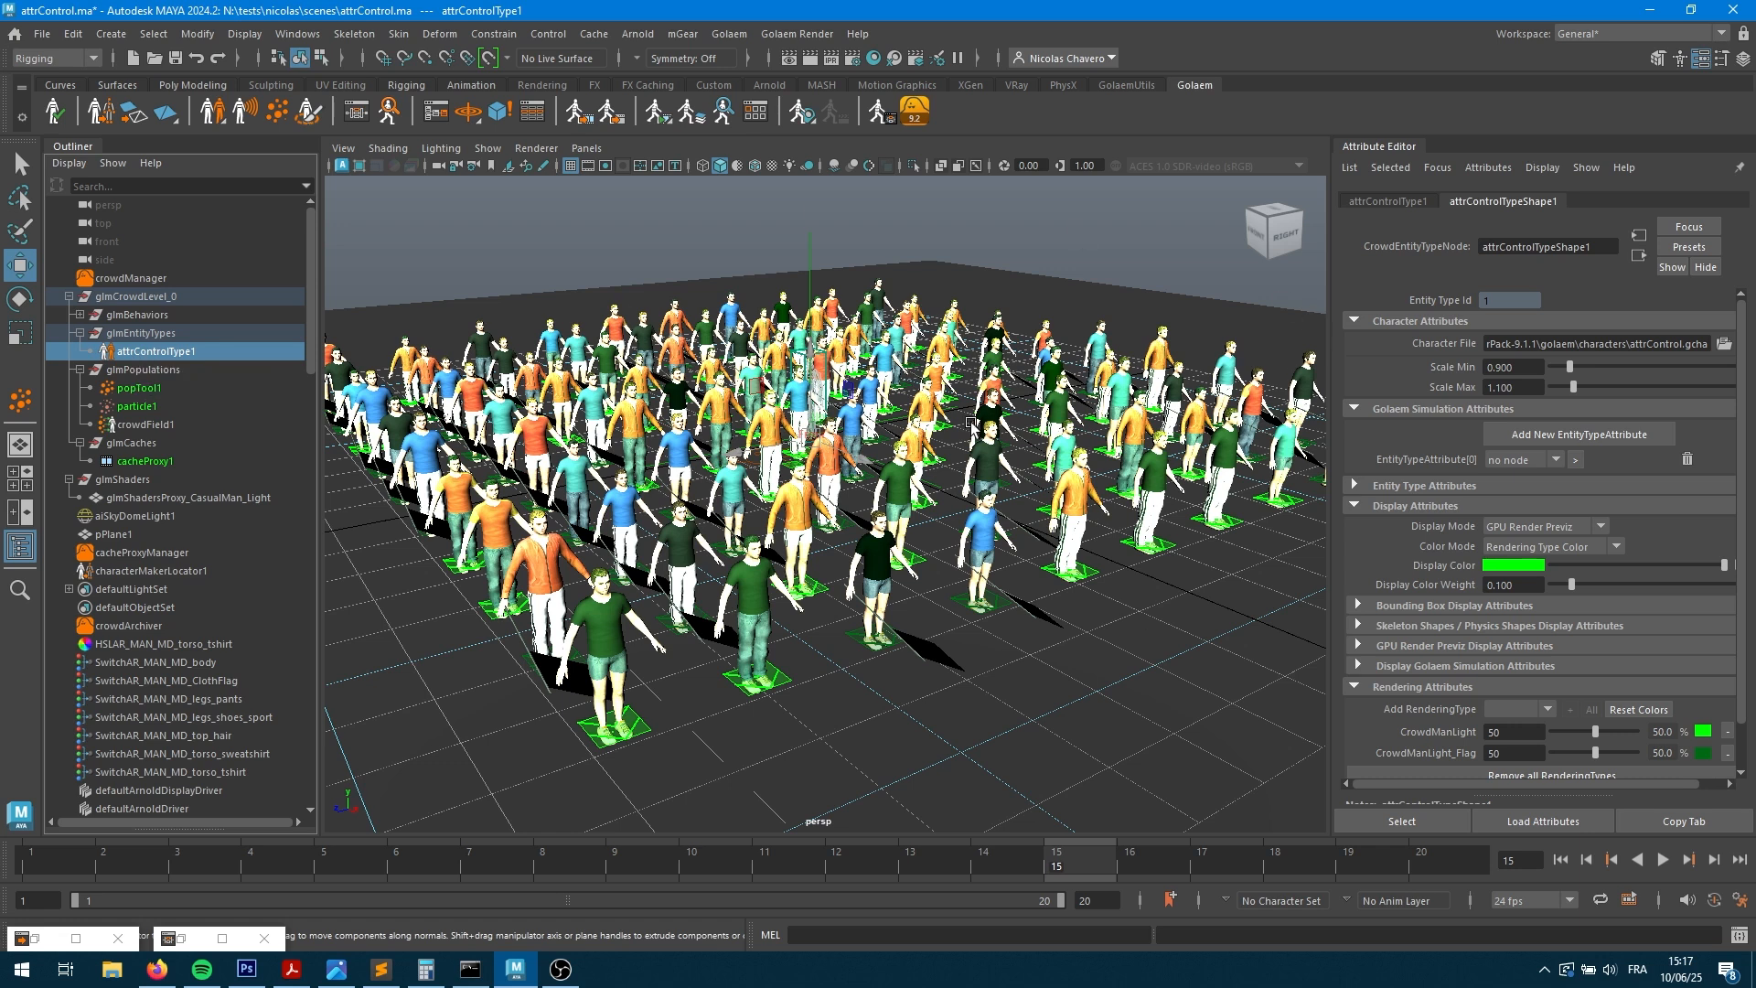
click(1427, 410)
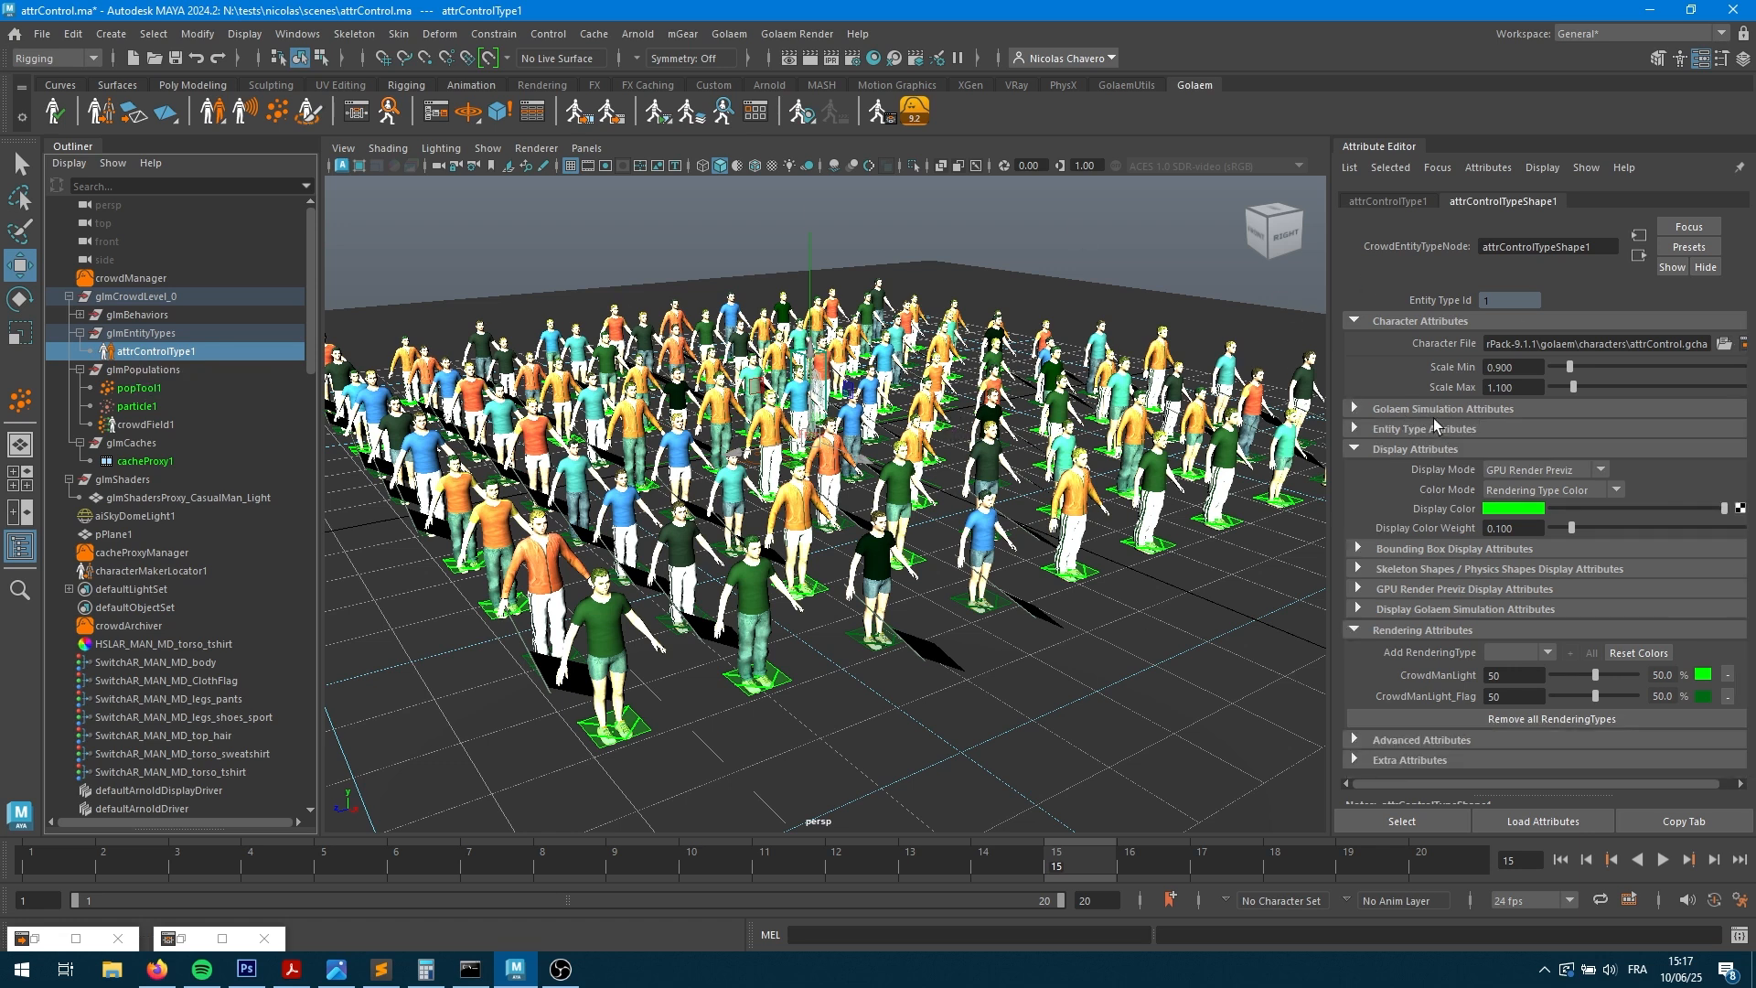
click(1432, 412)
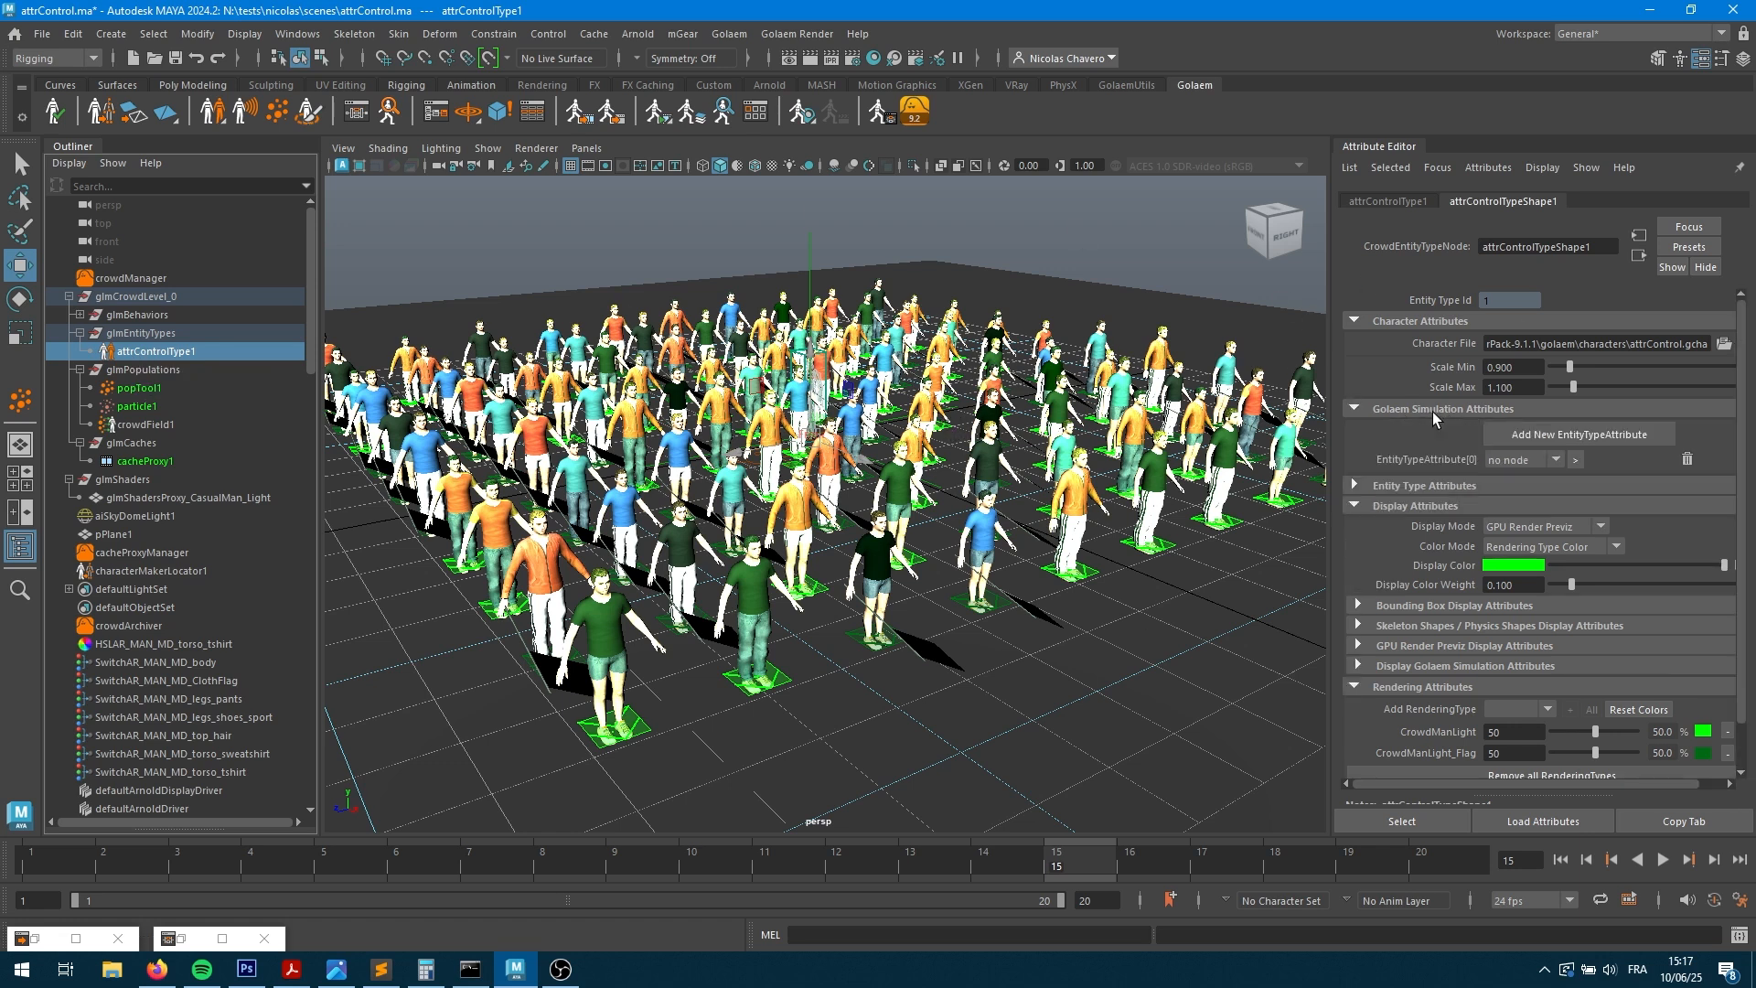
click(1549, 436)
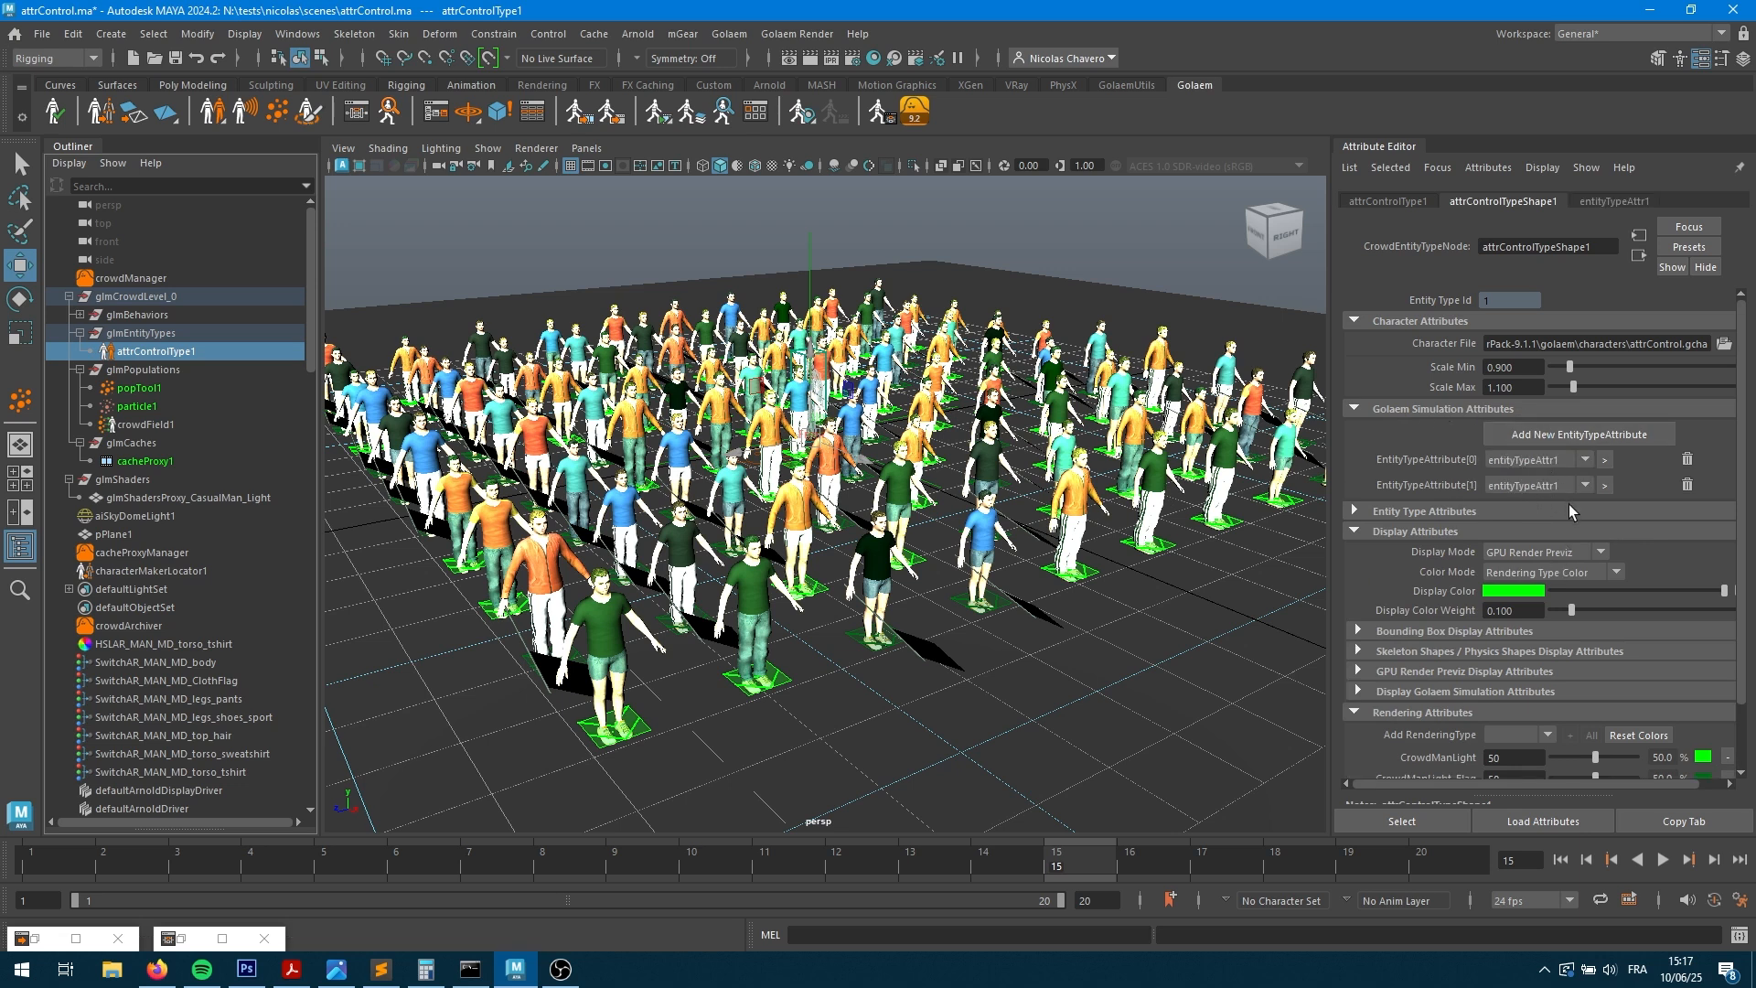
click(1687, 485)
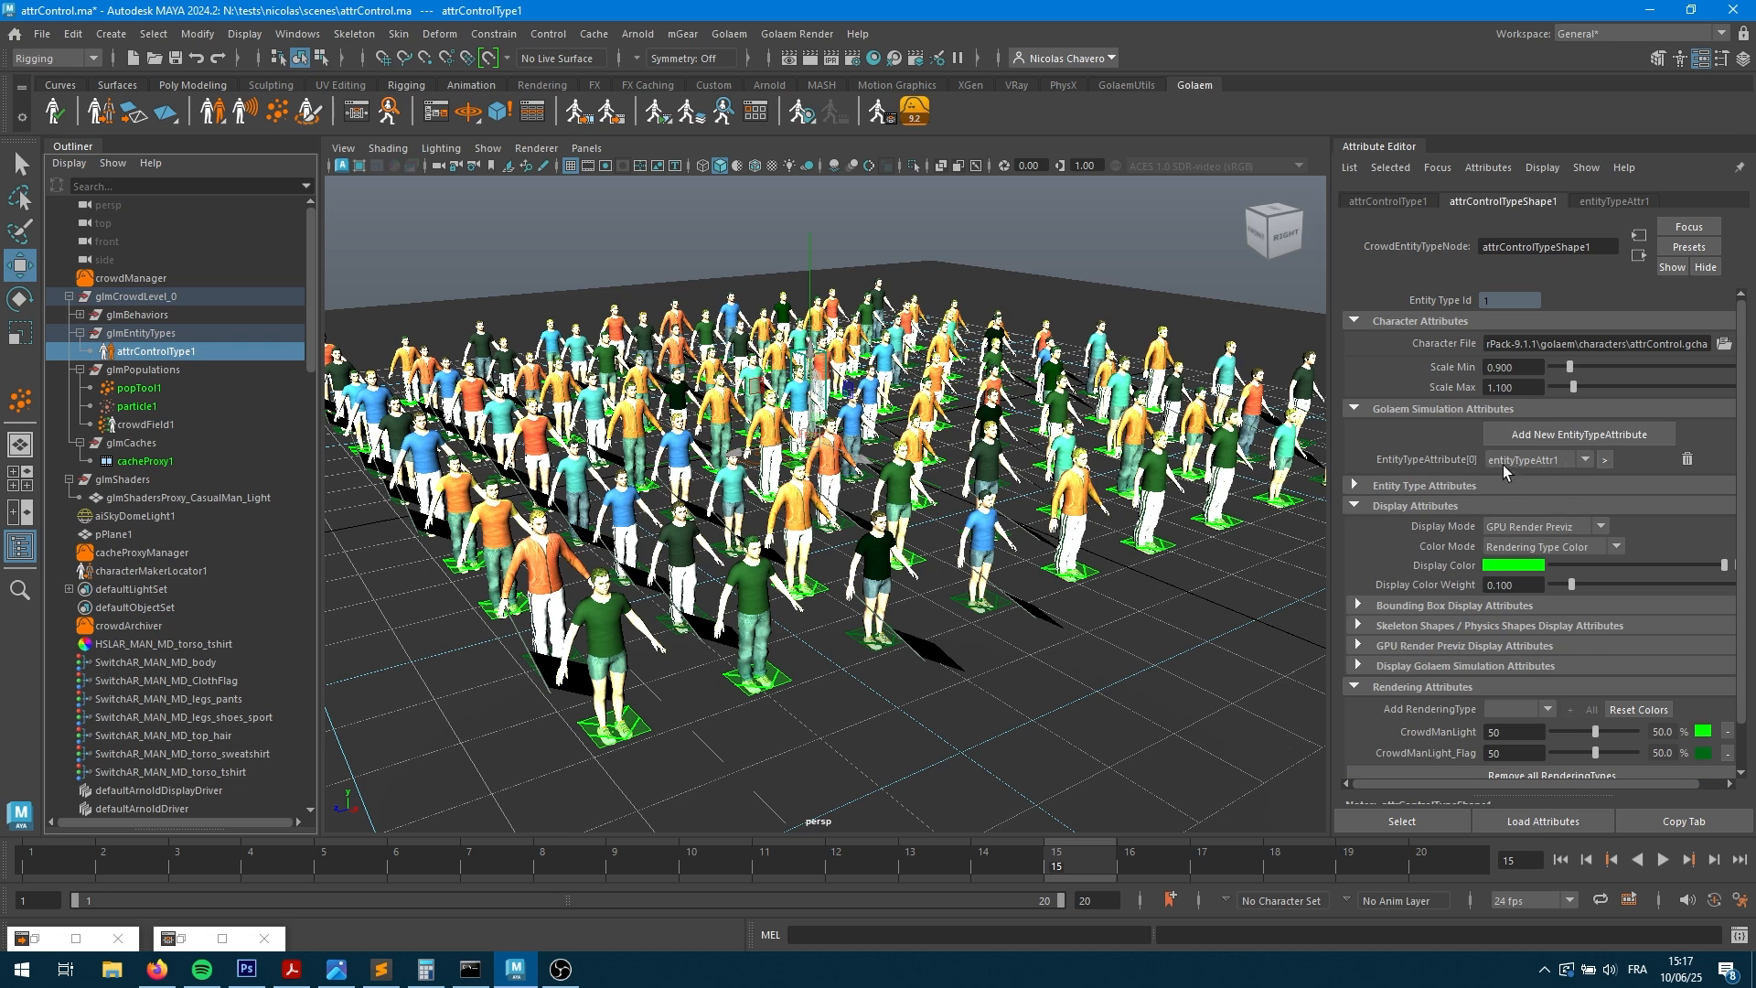
- Open the newly added entity type attribute node and delete it from the scene
click(1606, 461)
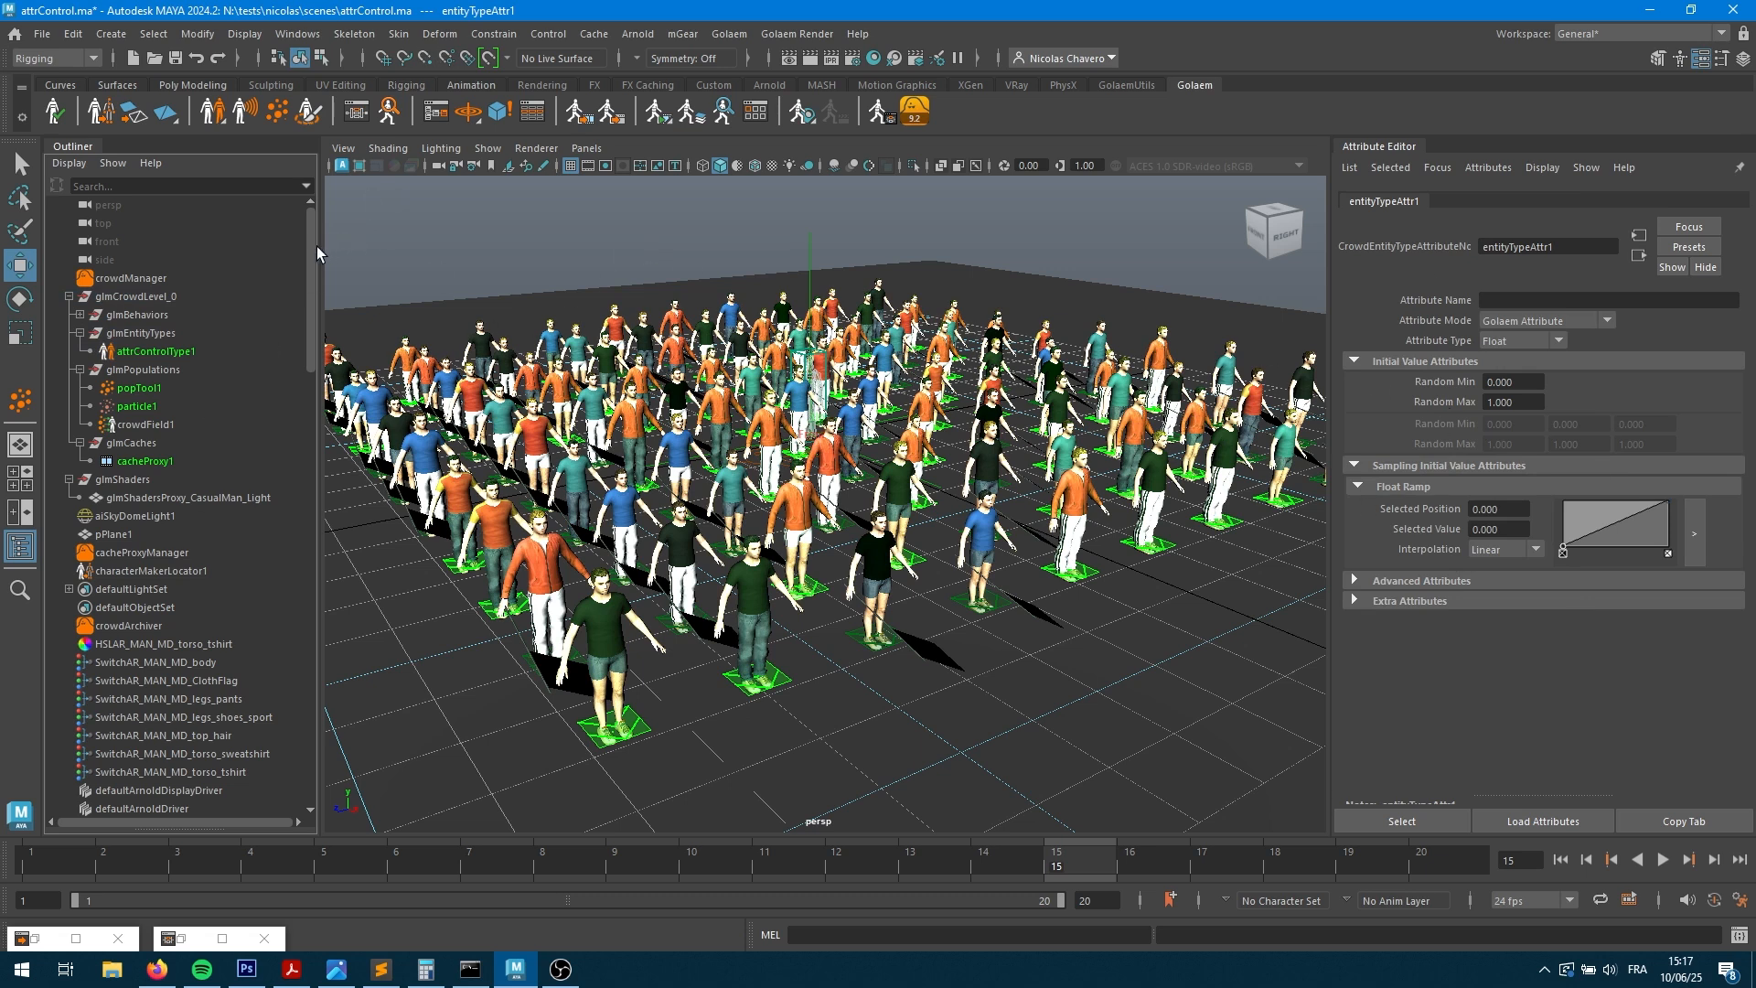
drag(315, 247, 299, 717)
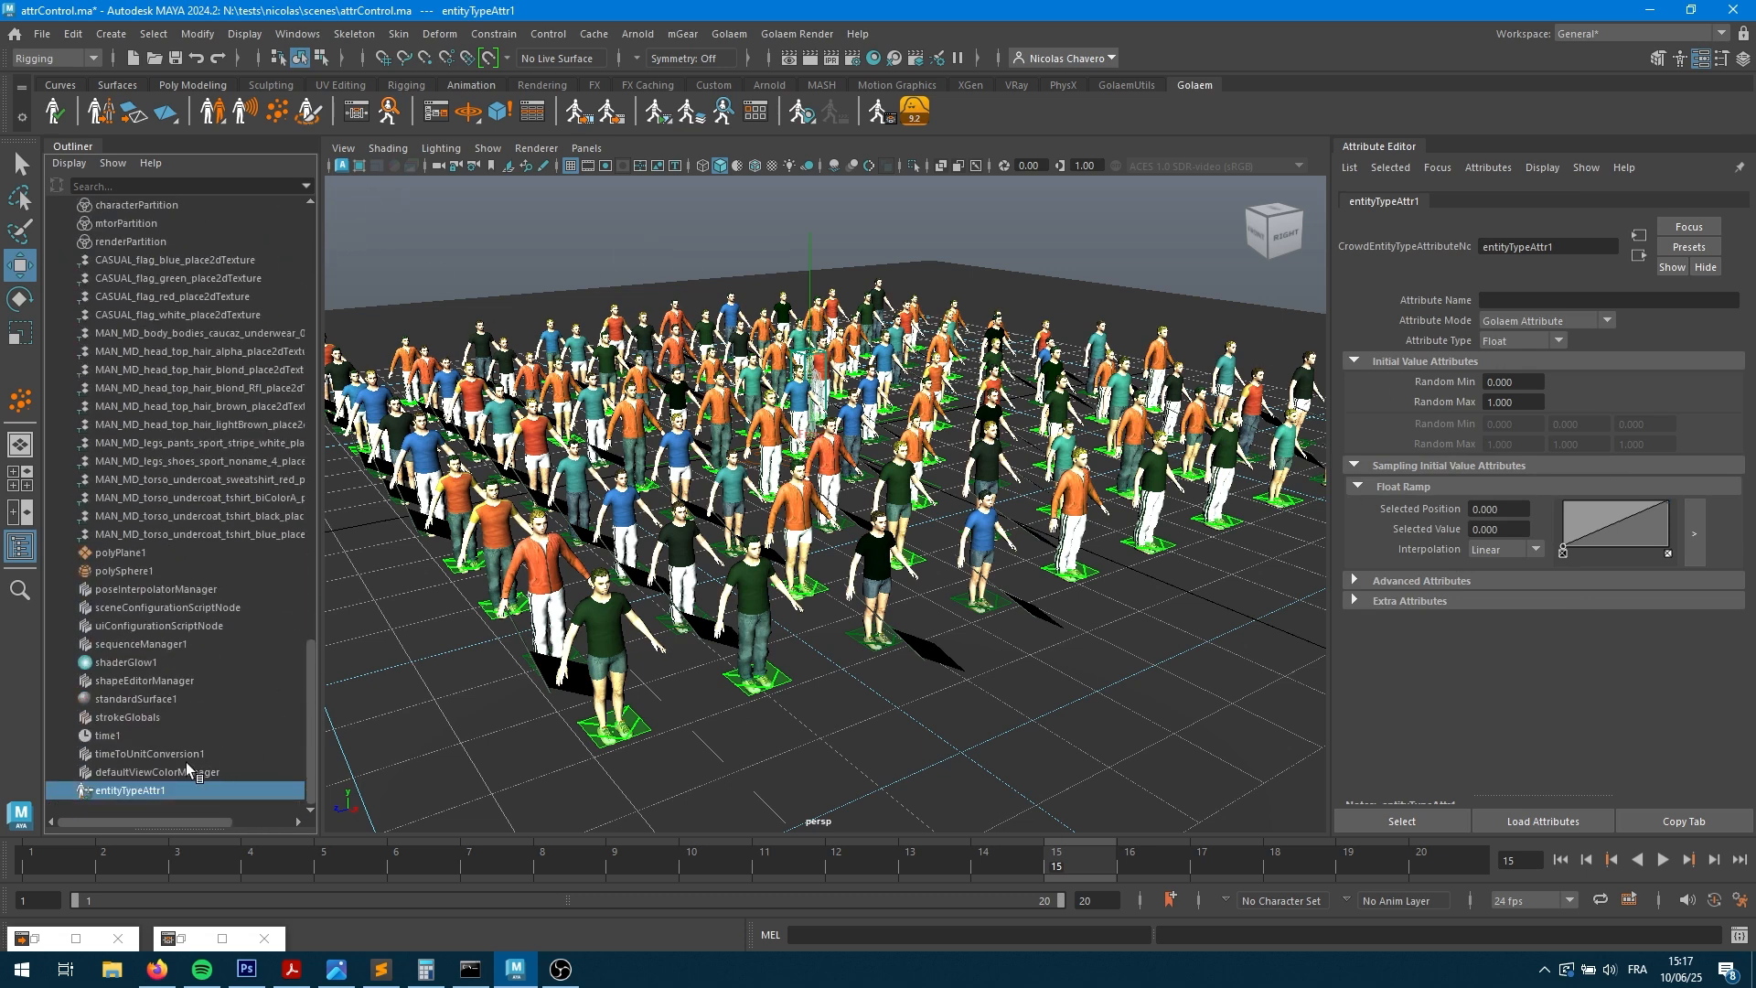
key(Delete)
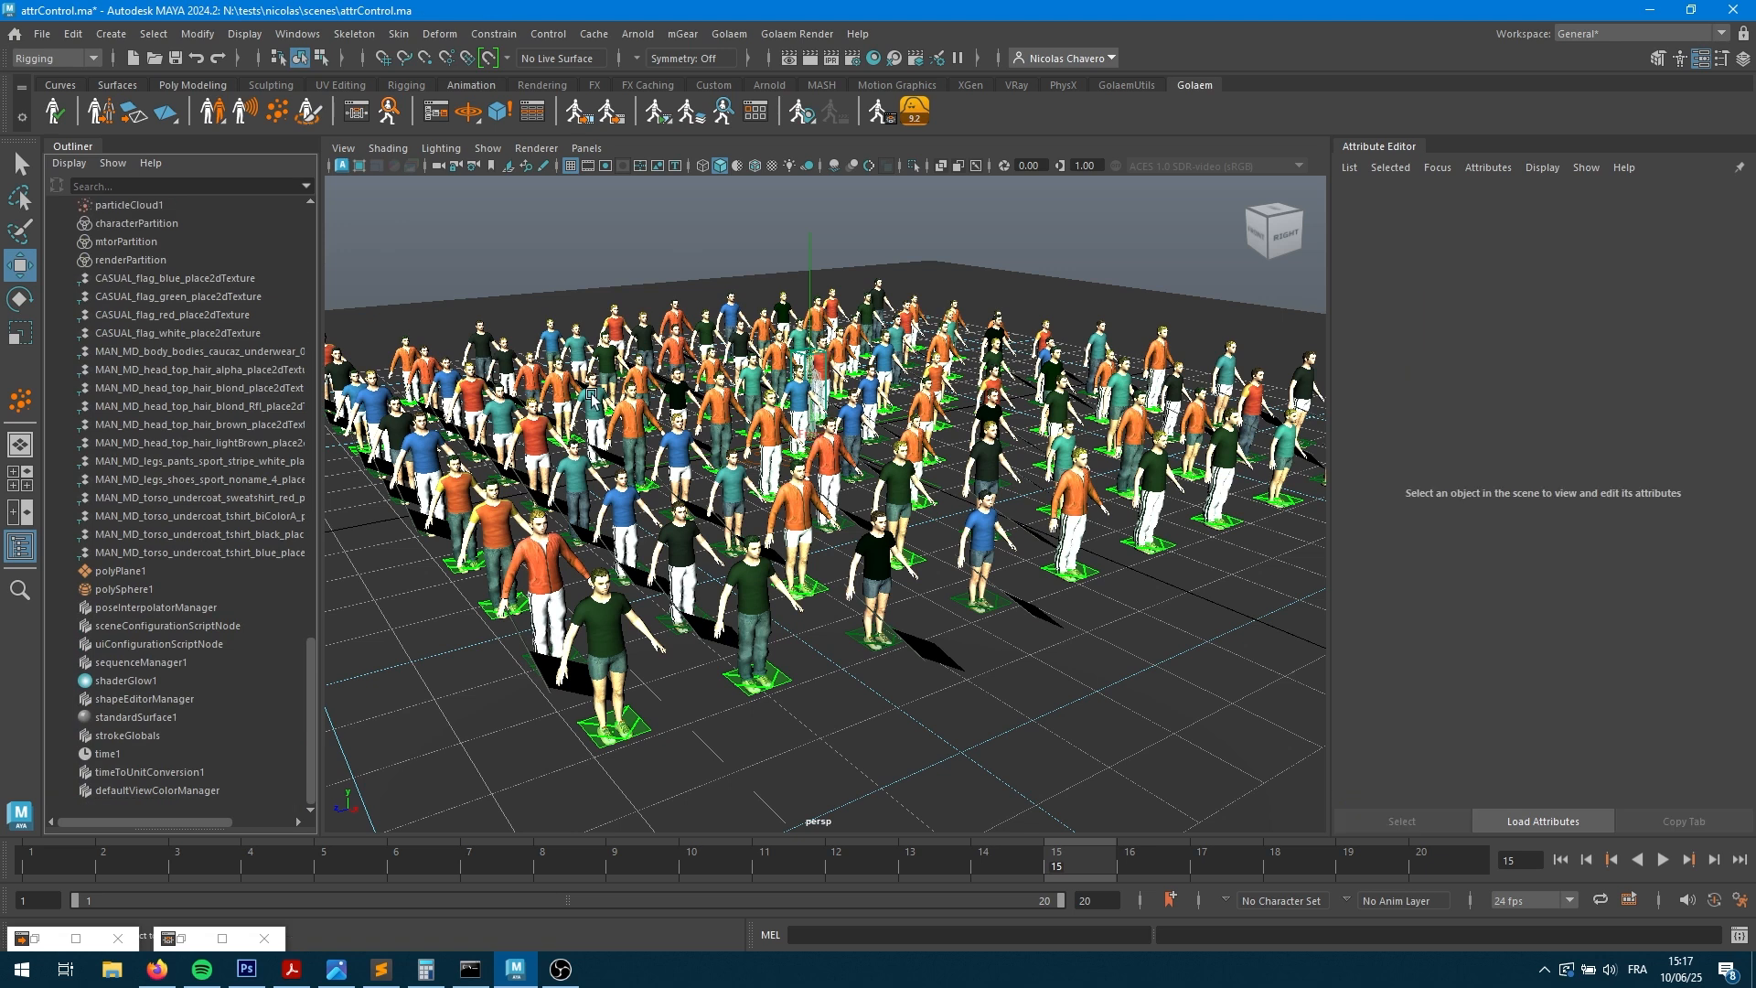
- Add a new EntityType attribute to attrControlTypeShape1 from the scene nodes outliner and open the new attribute's settings
click(181, 938)
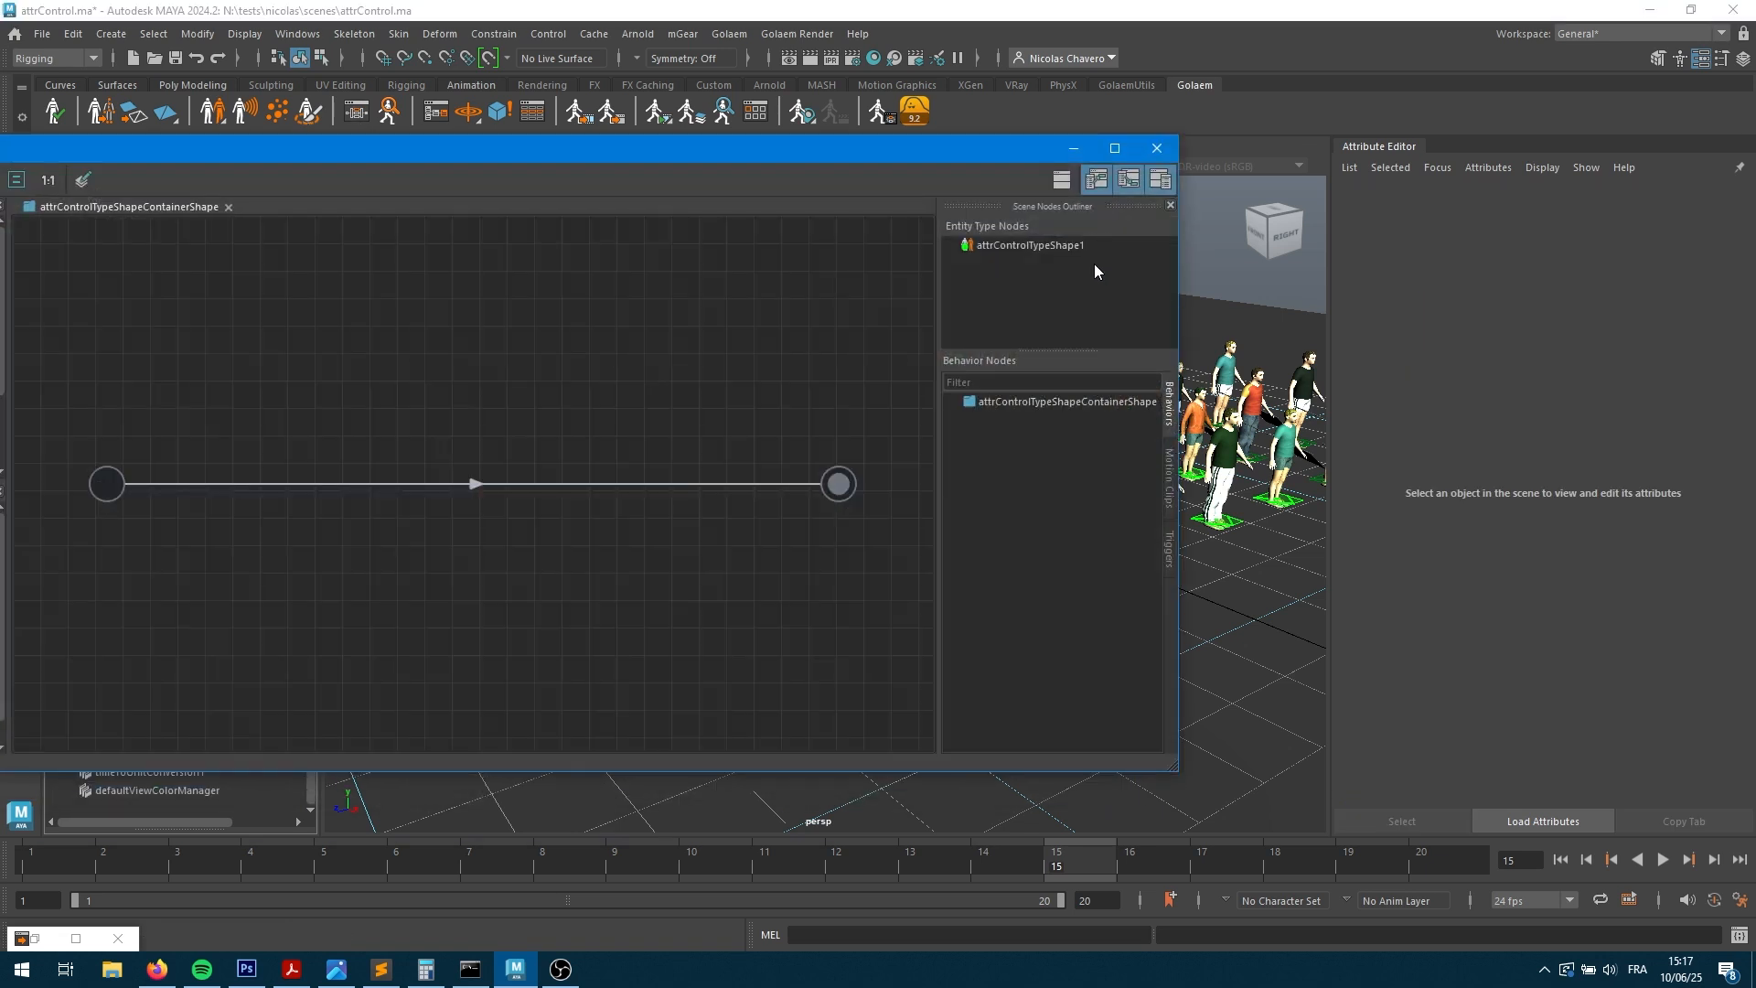
click(1012, 247)
right_click(1012, 249)
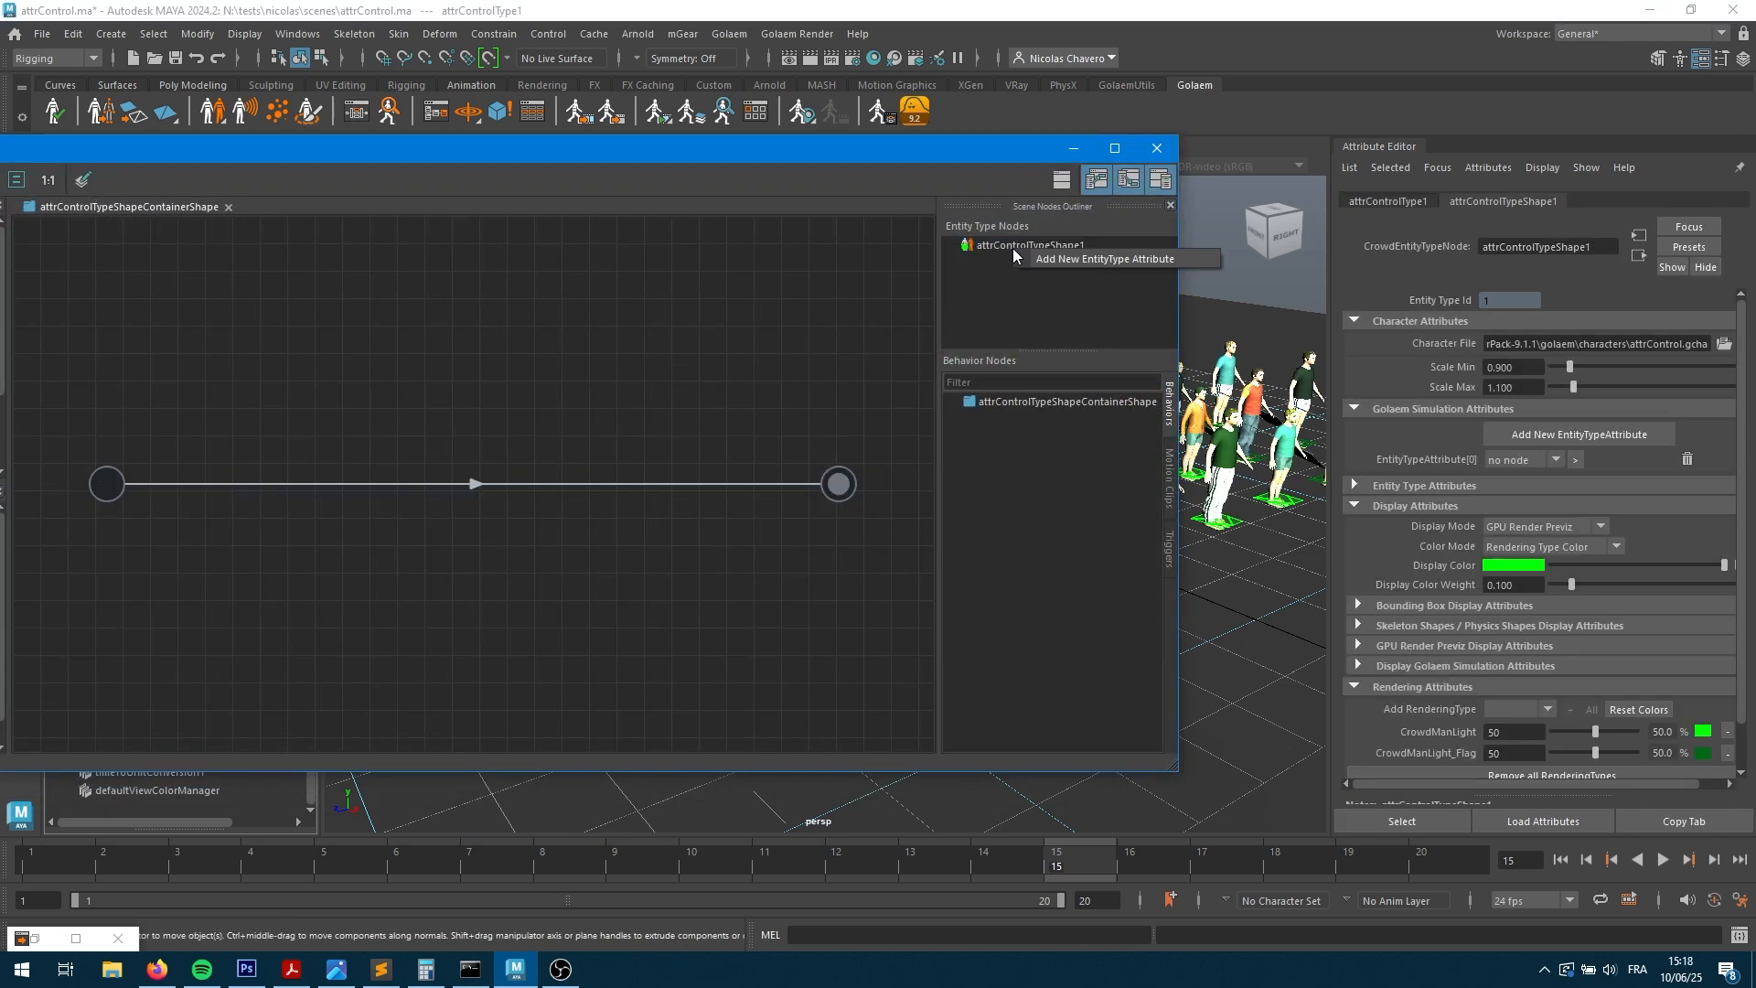
click(1062, 260)
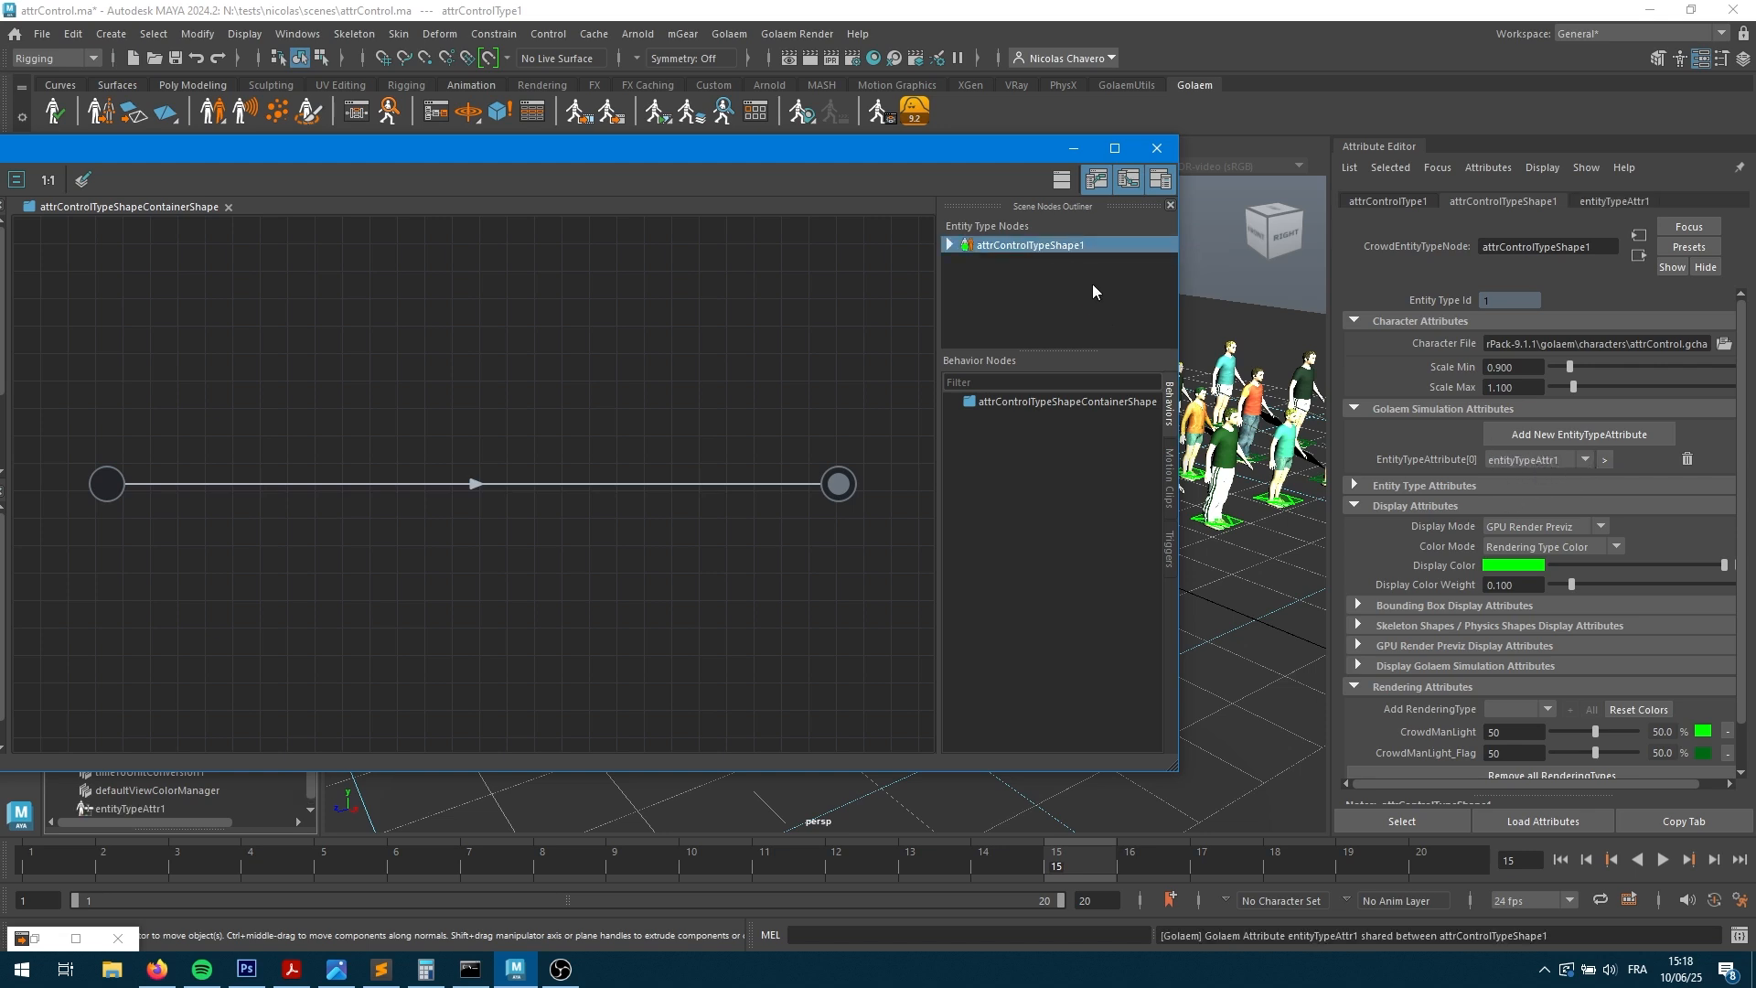
click(949, 246)
click(1003, 259)
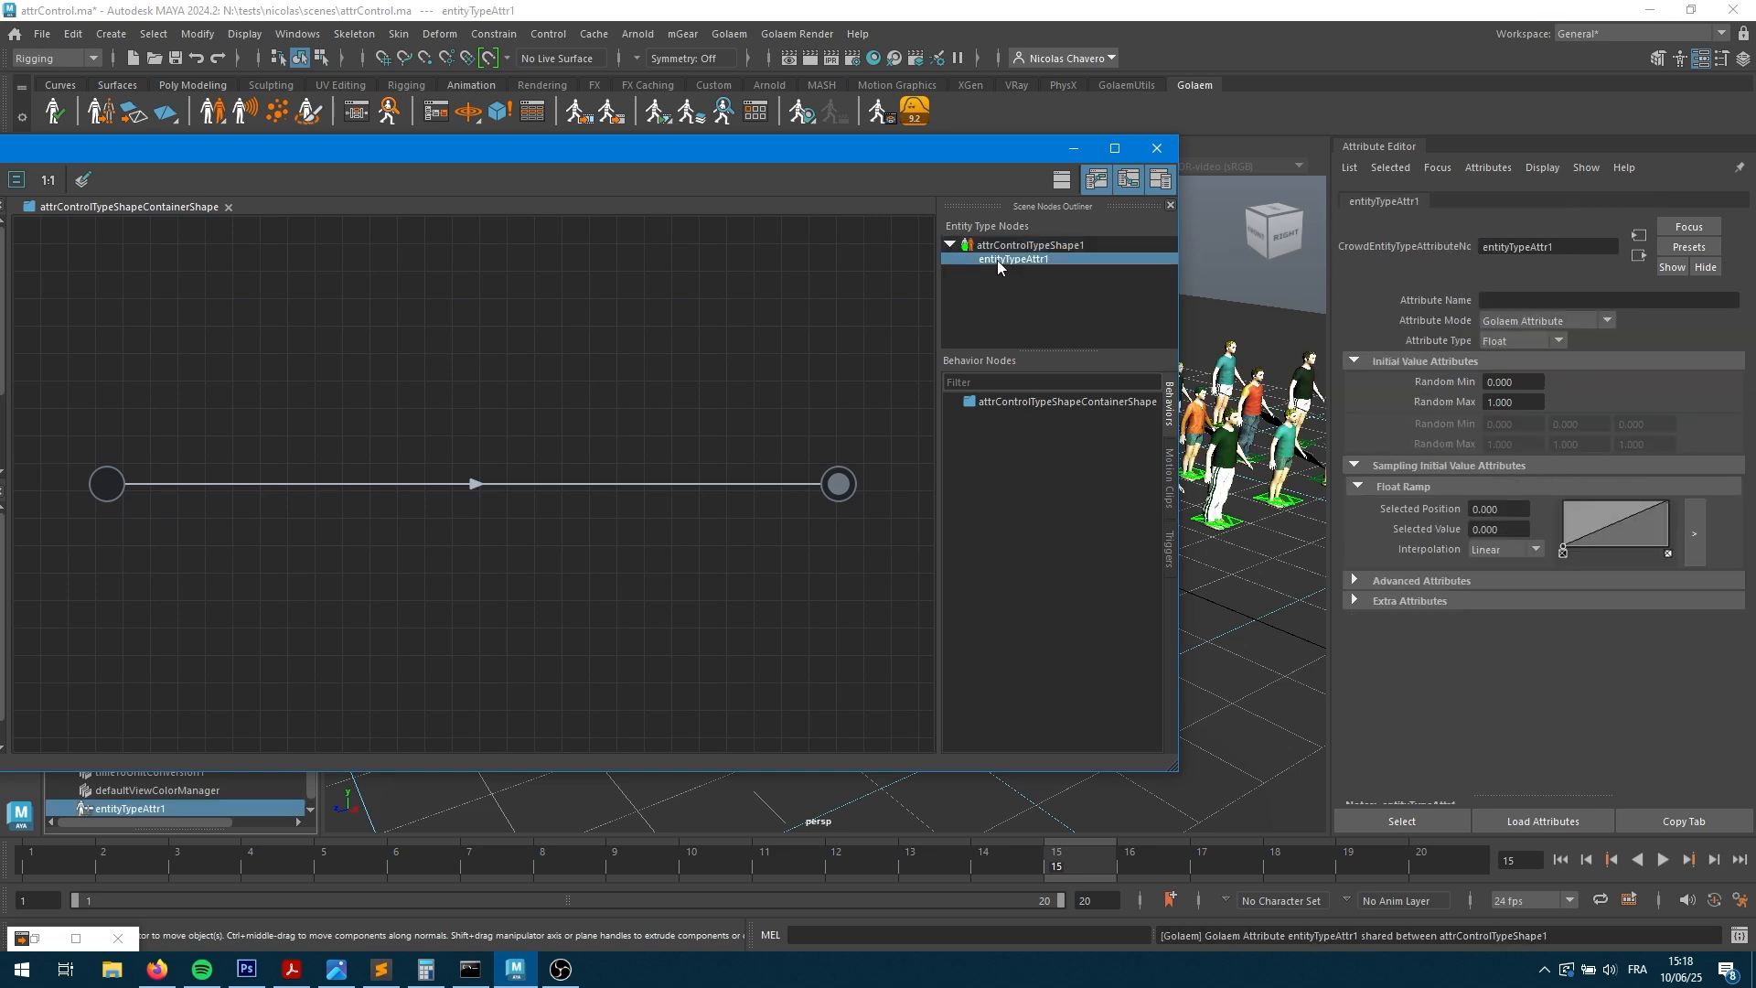
click(1016, 246)
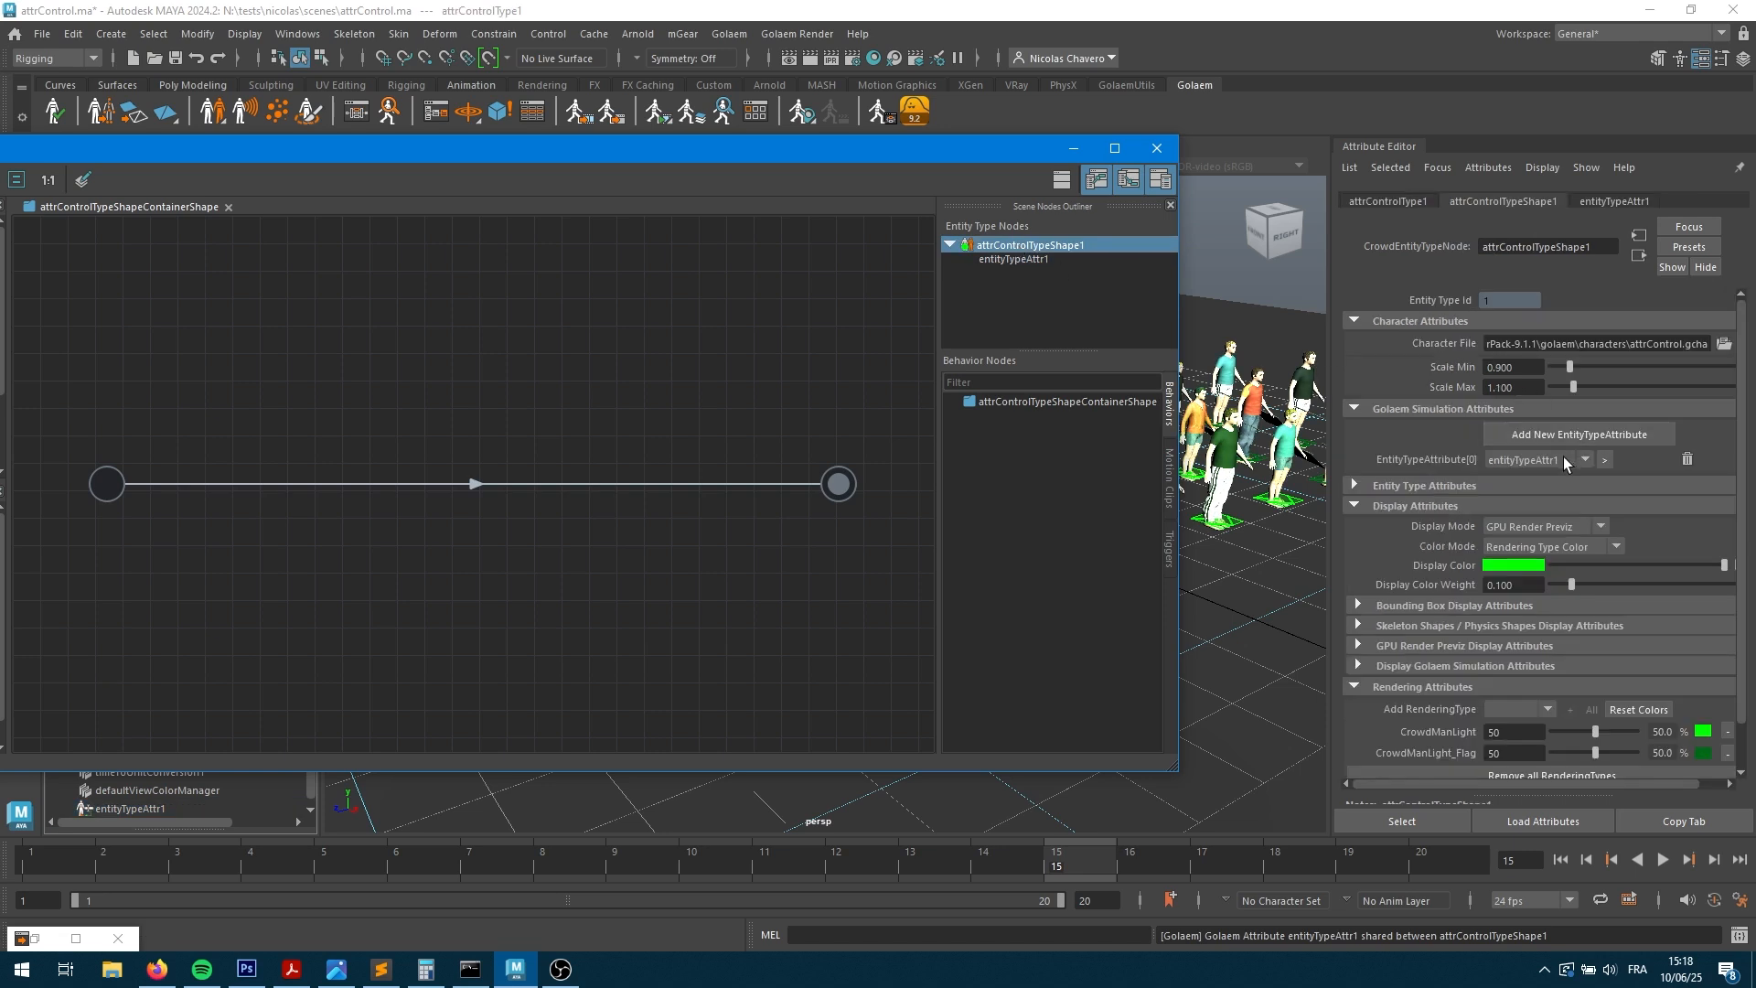
click(1604, 460)
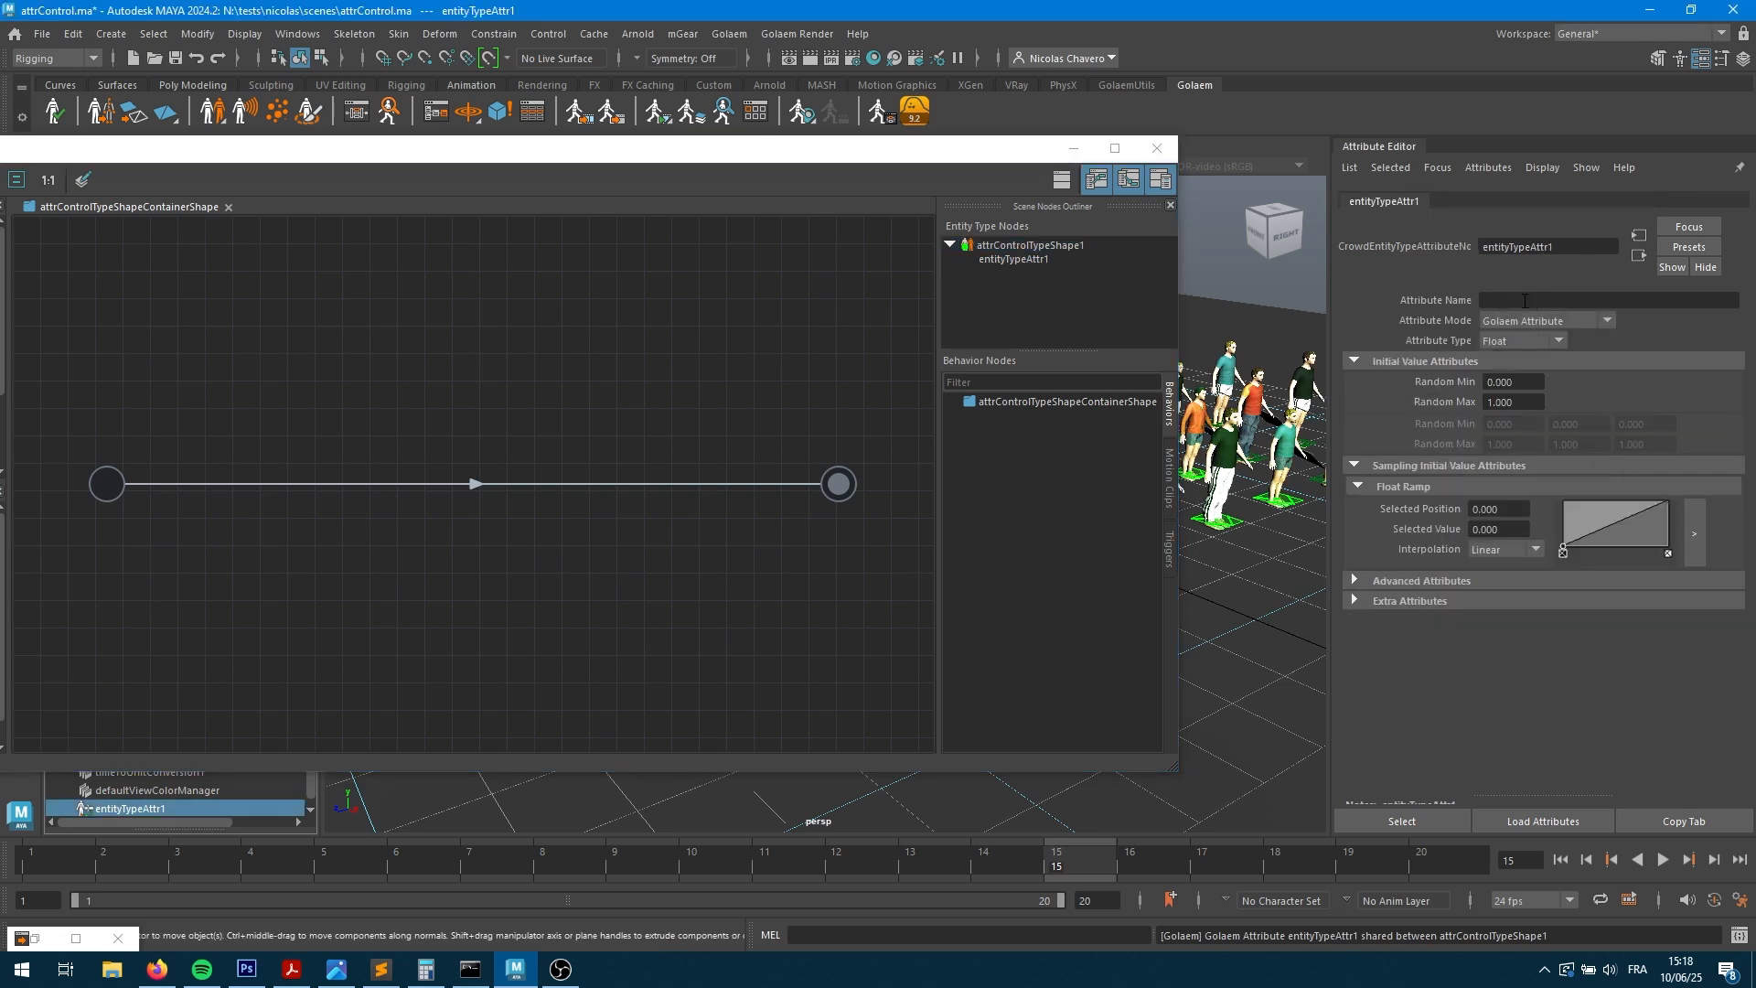
- Try a second entity type attribute slot on attrControlTypeShape1 that shares entityTypeAttr1, and remove that slot
click(1021, 245)
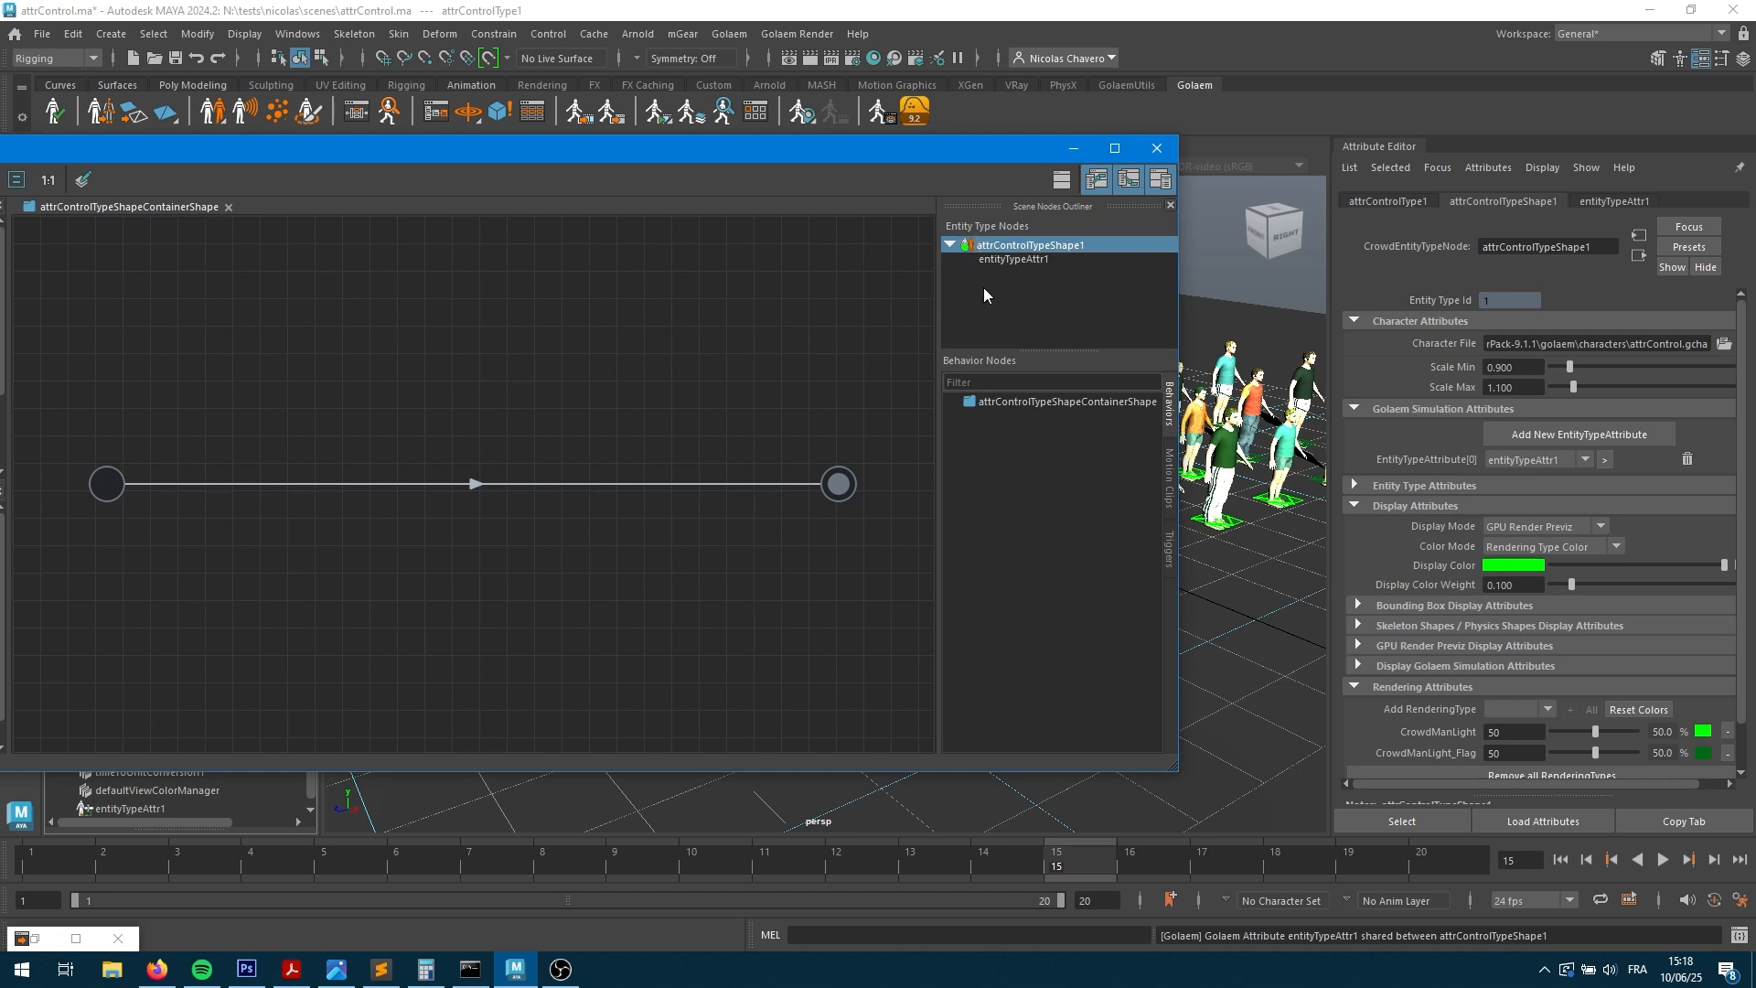
click(1563, 436)
click(1506, 481)
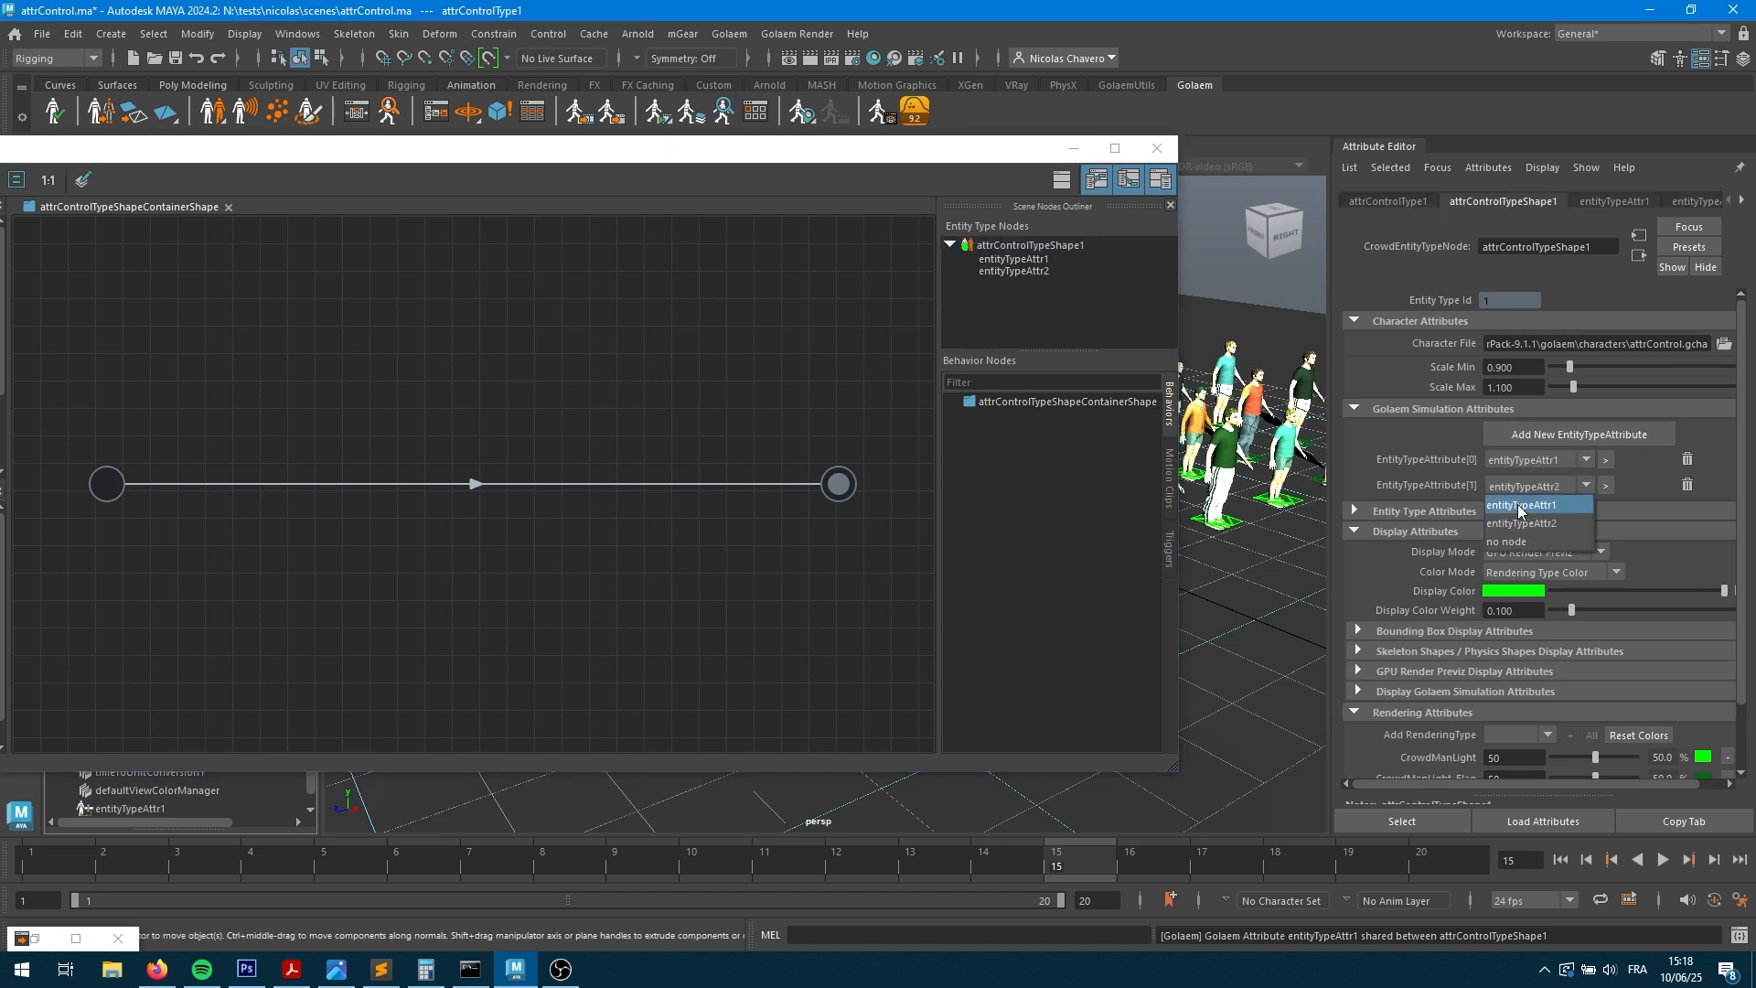
click(1539, 497)
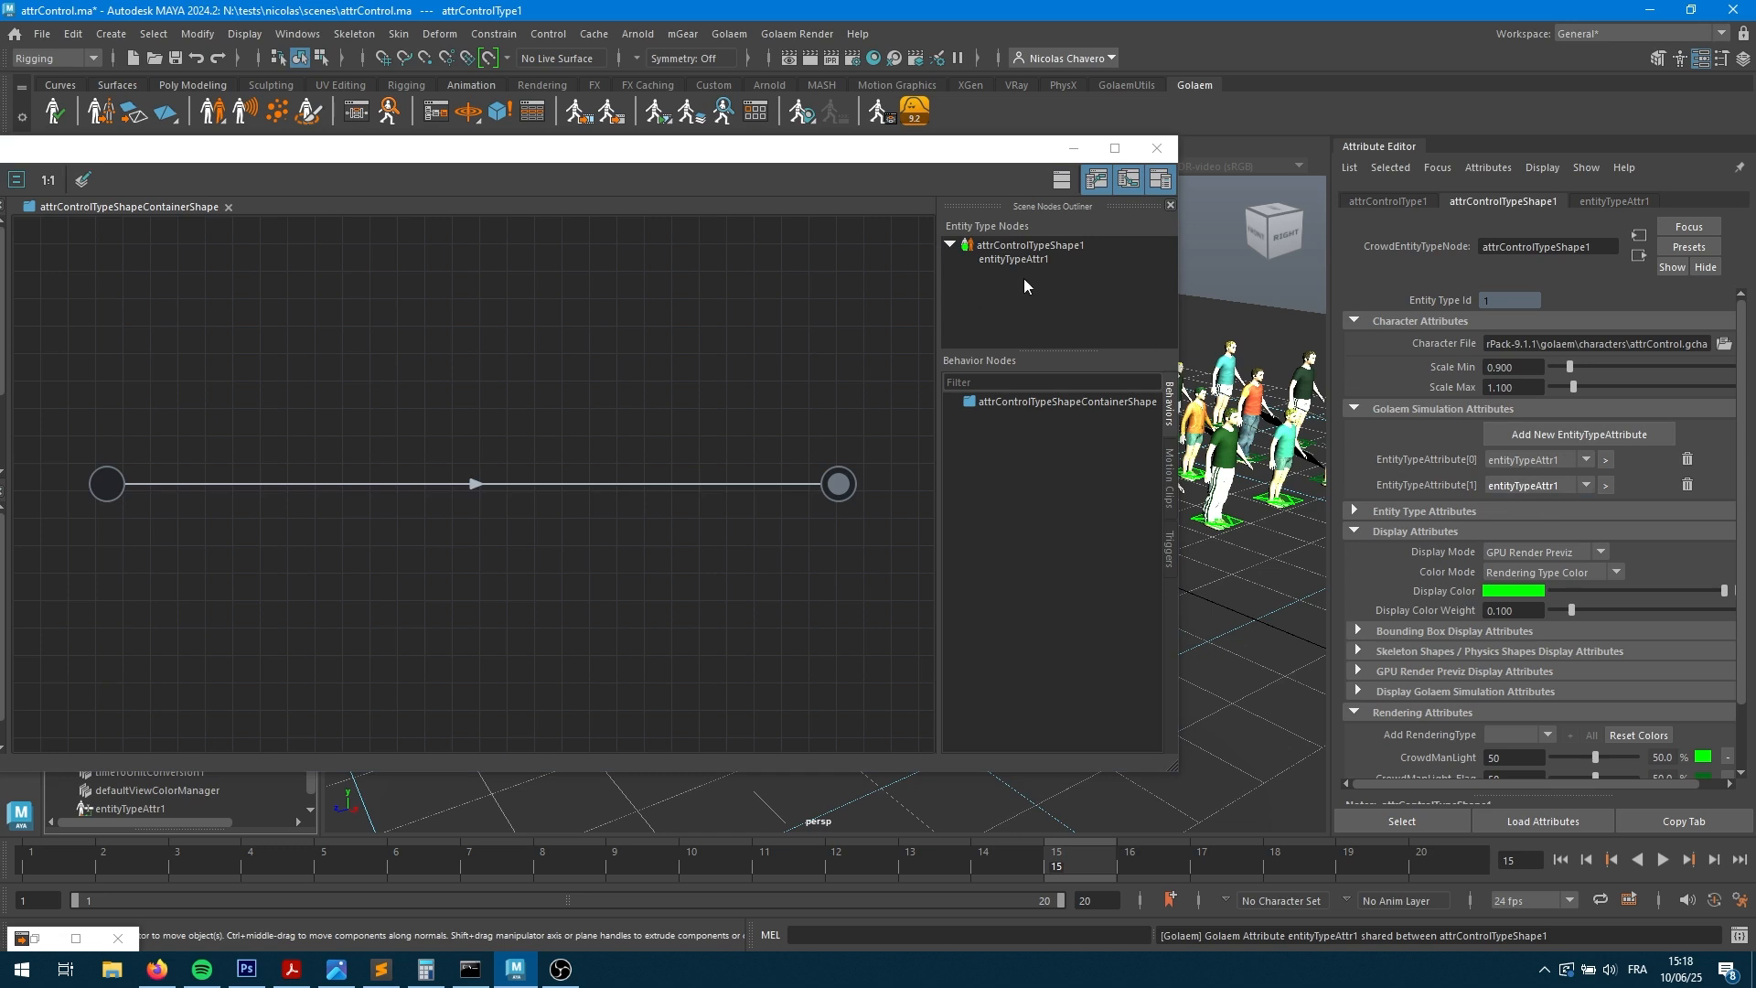
click(1687, 485)
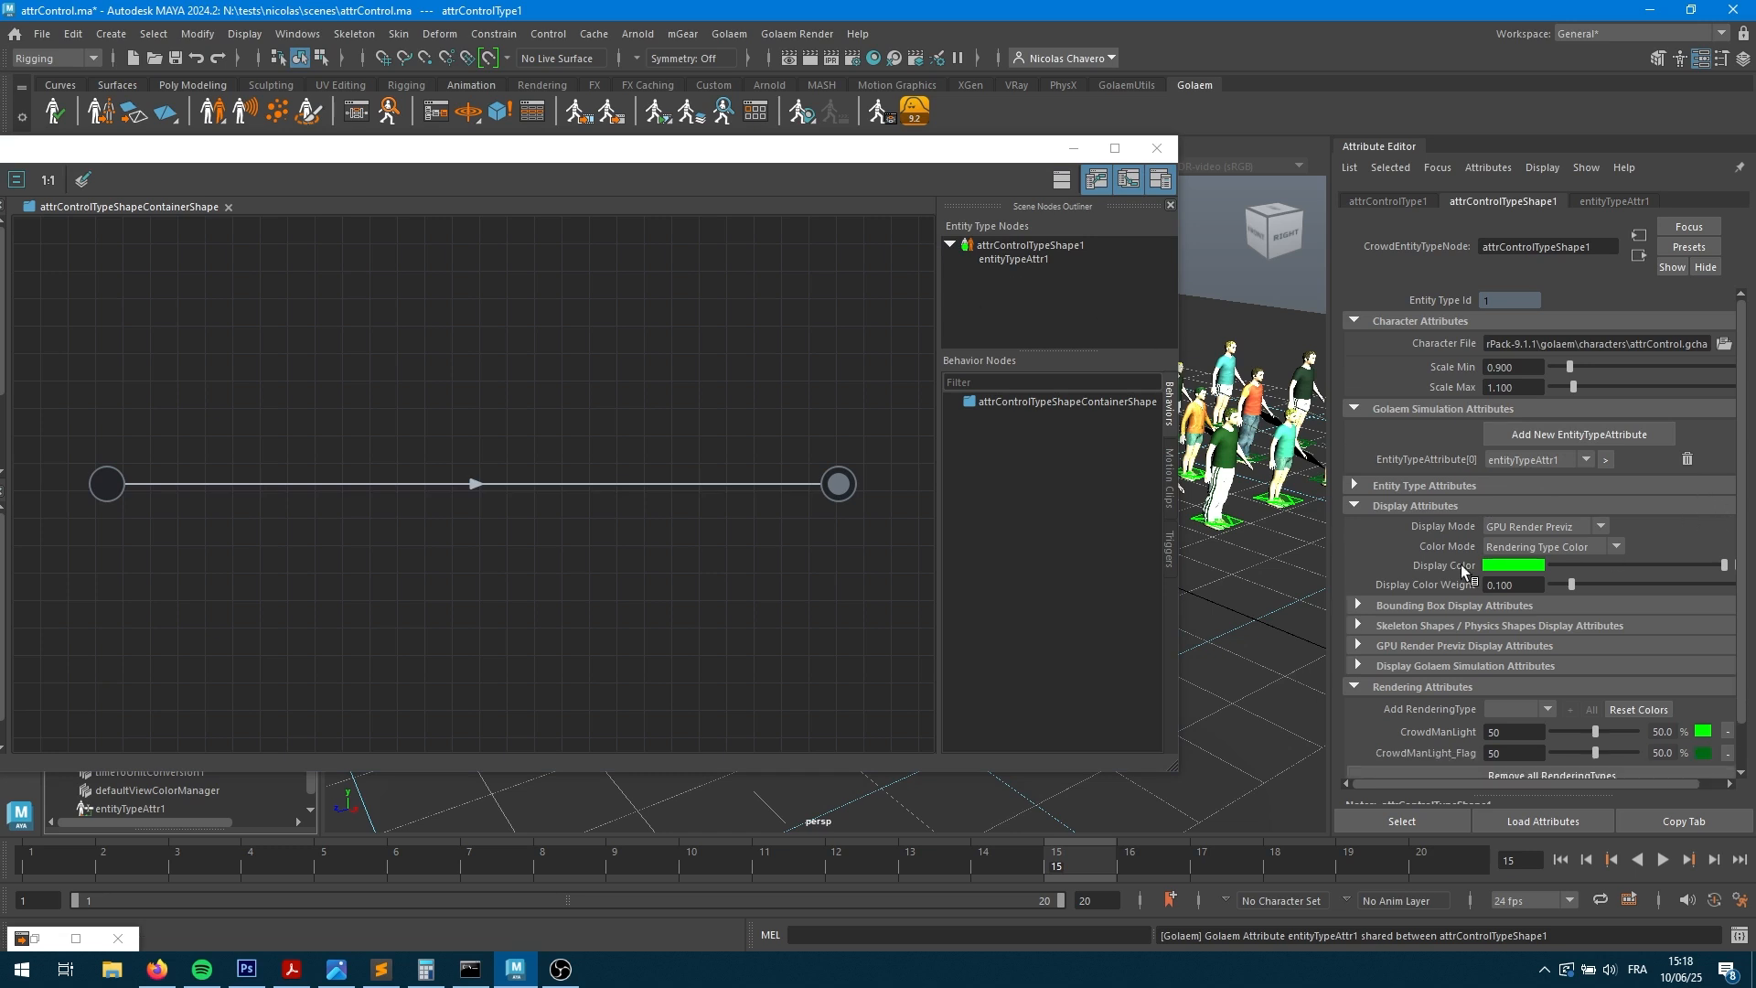
- Name the entityTypeAttr1 attribute tshirtId and keep its mode as Golaem Attribute
click(1606, 459)
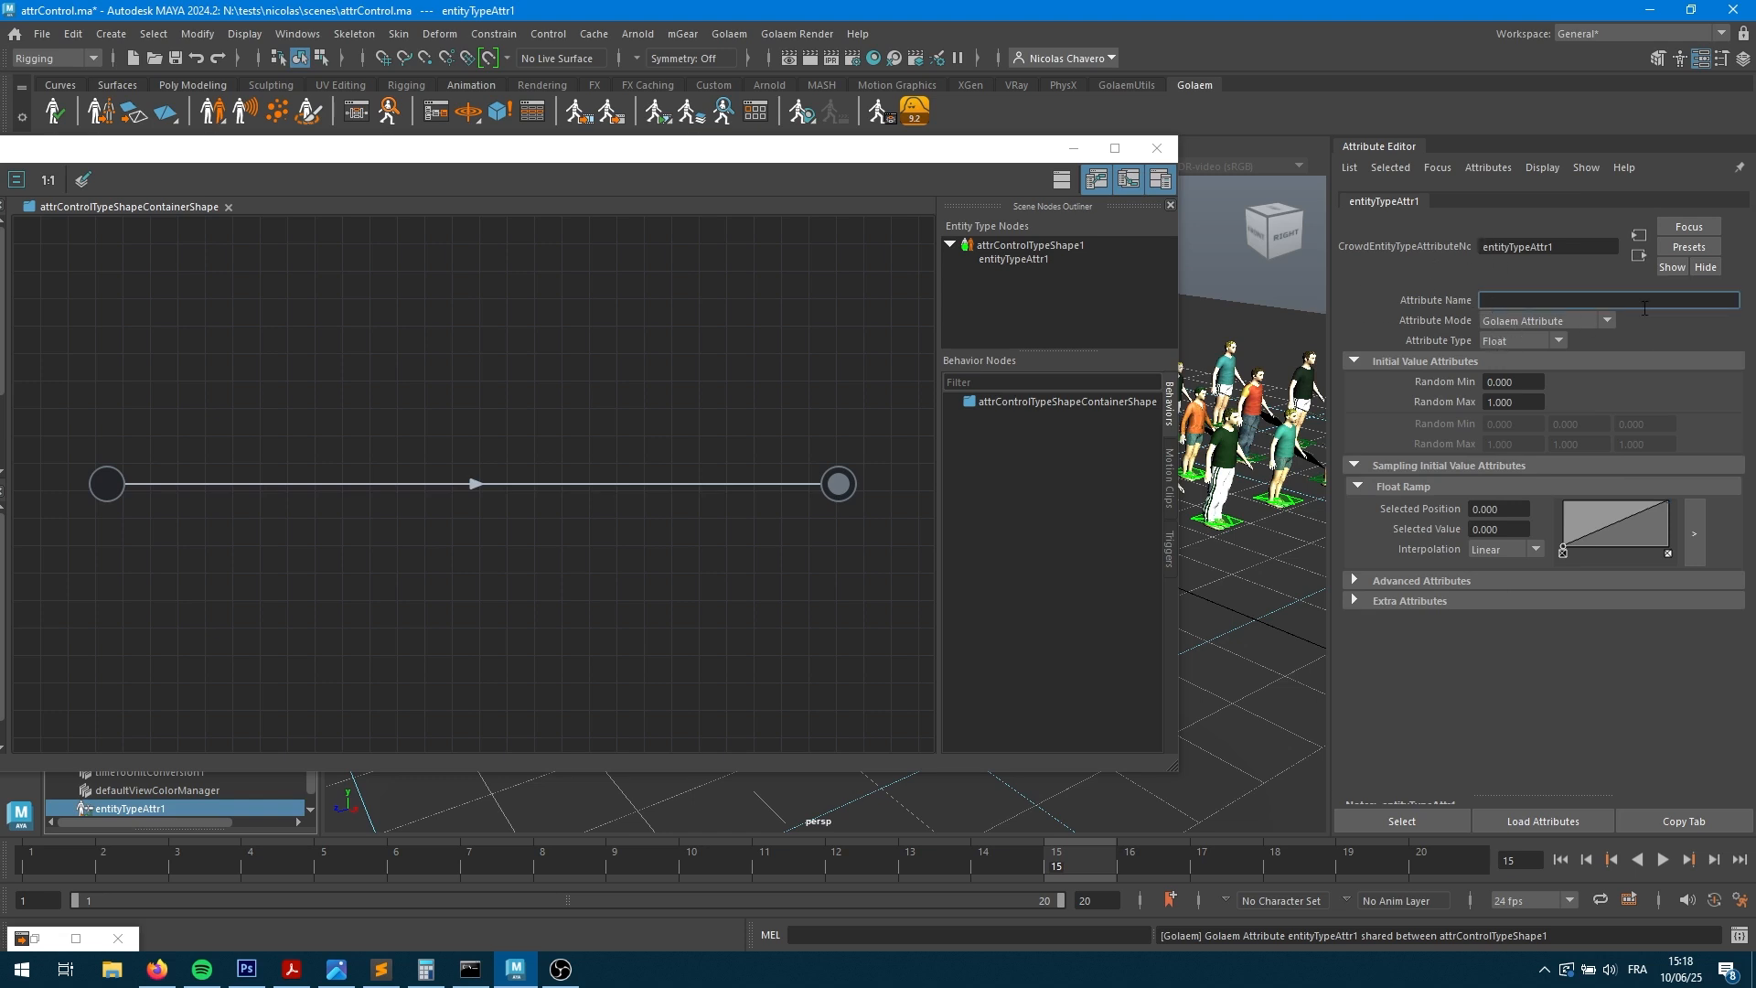
text(tshirtId)
click(1539, 320)
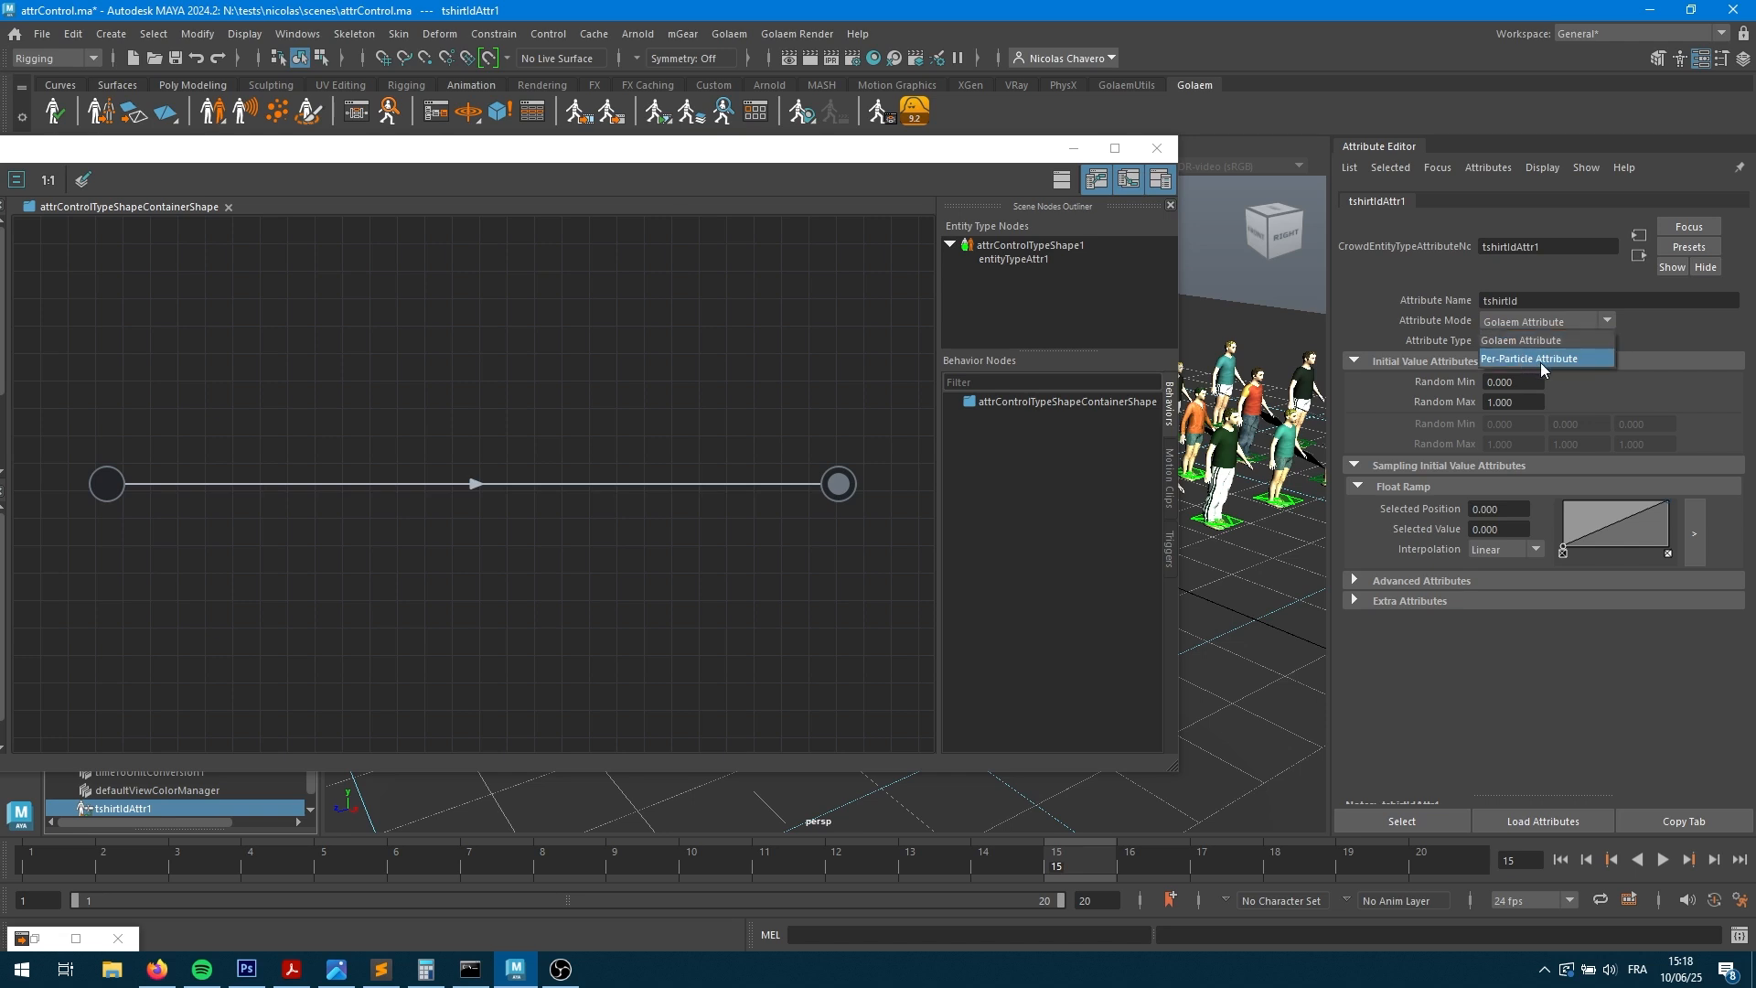
click(1524, 340)
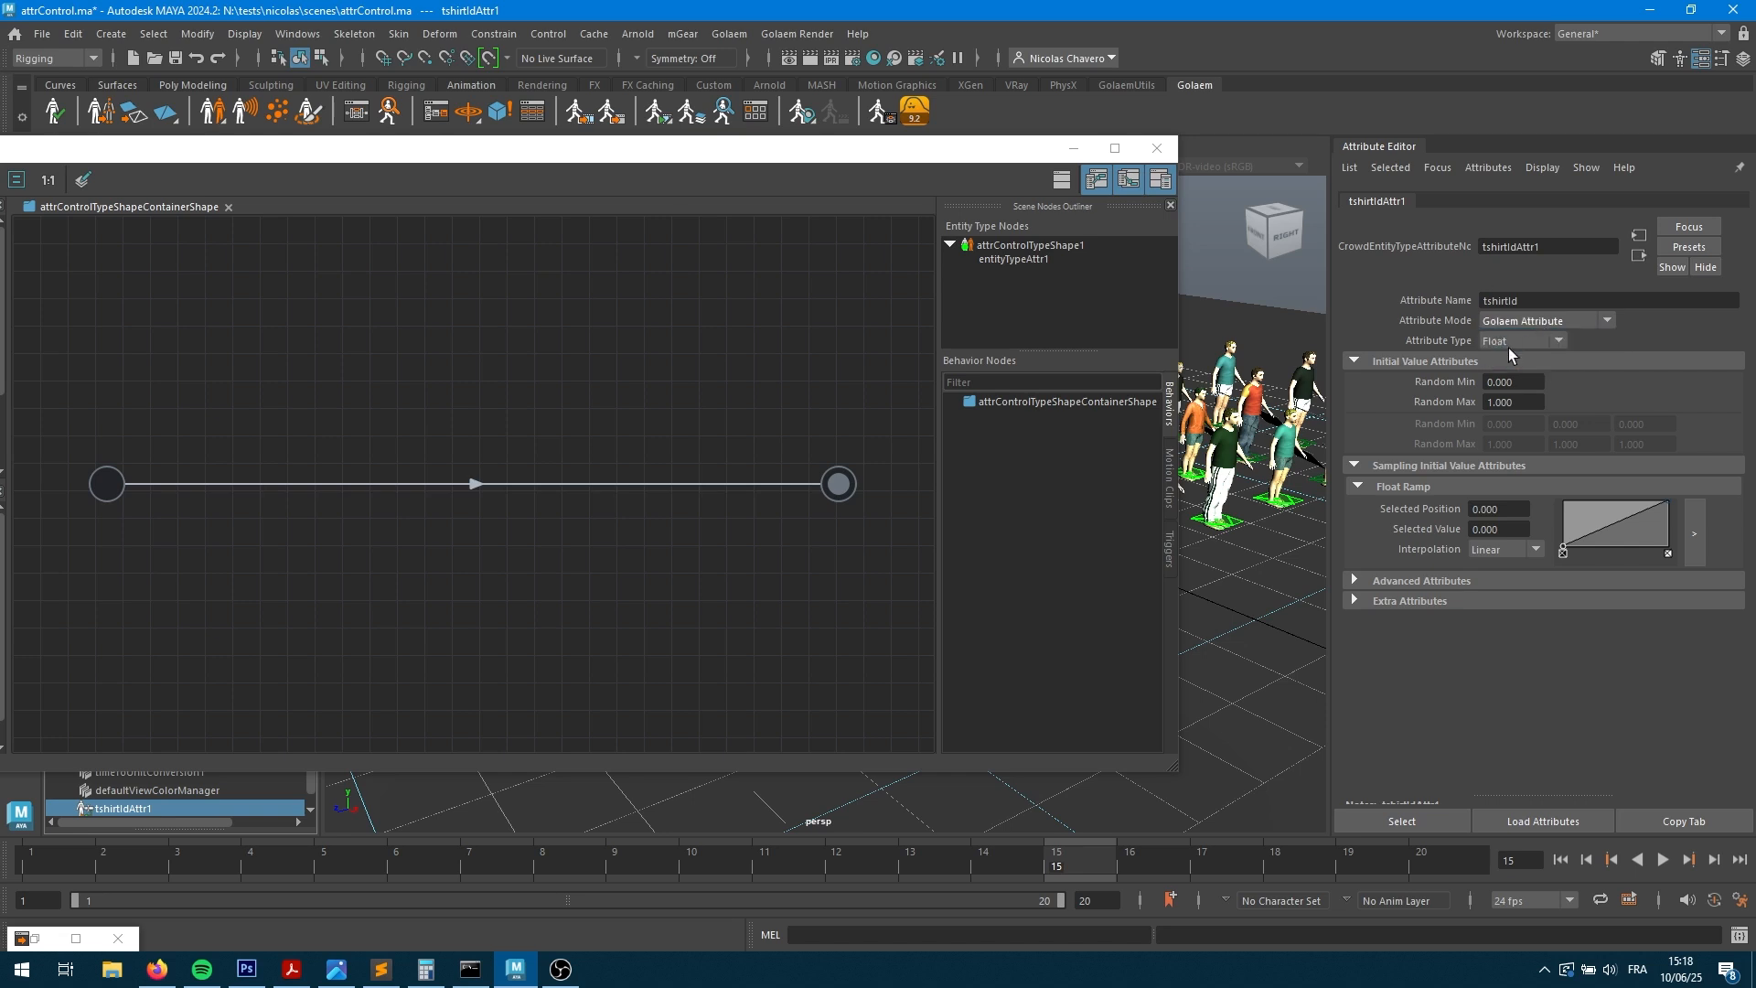
- Check which data type the MAN_MD_torso_tshirt_textureIdx shader attribute uses in the Golaem Character Maker
click(1509, 343)
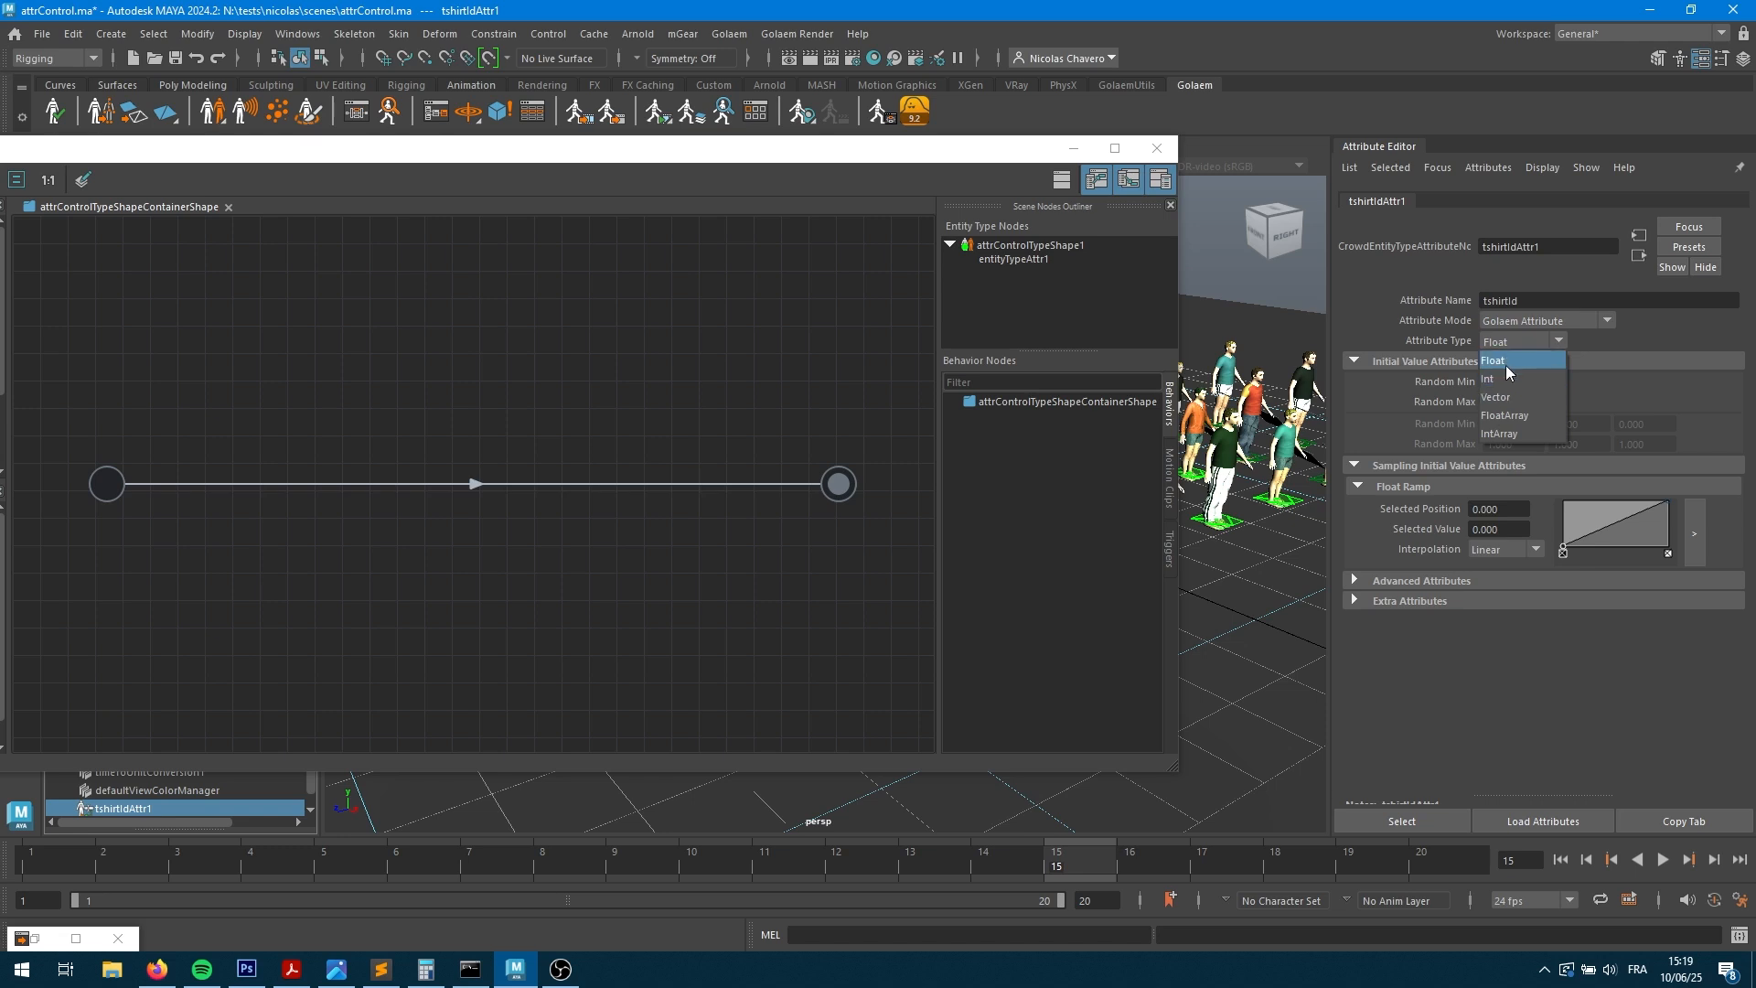
click(1092, 157)
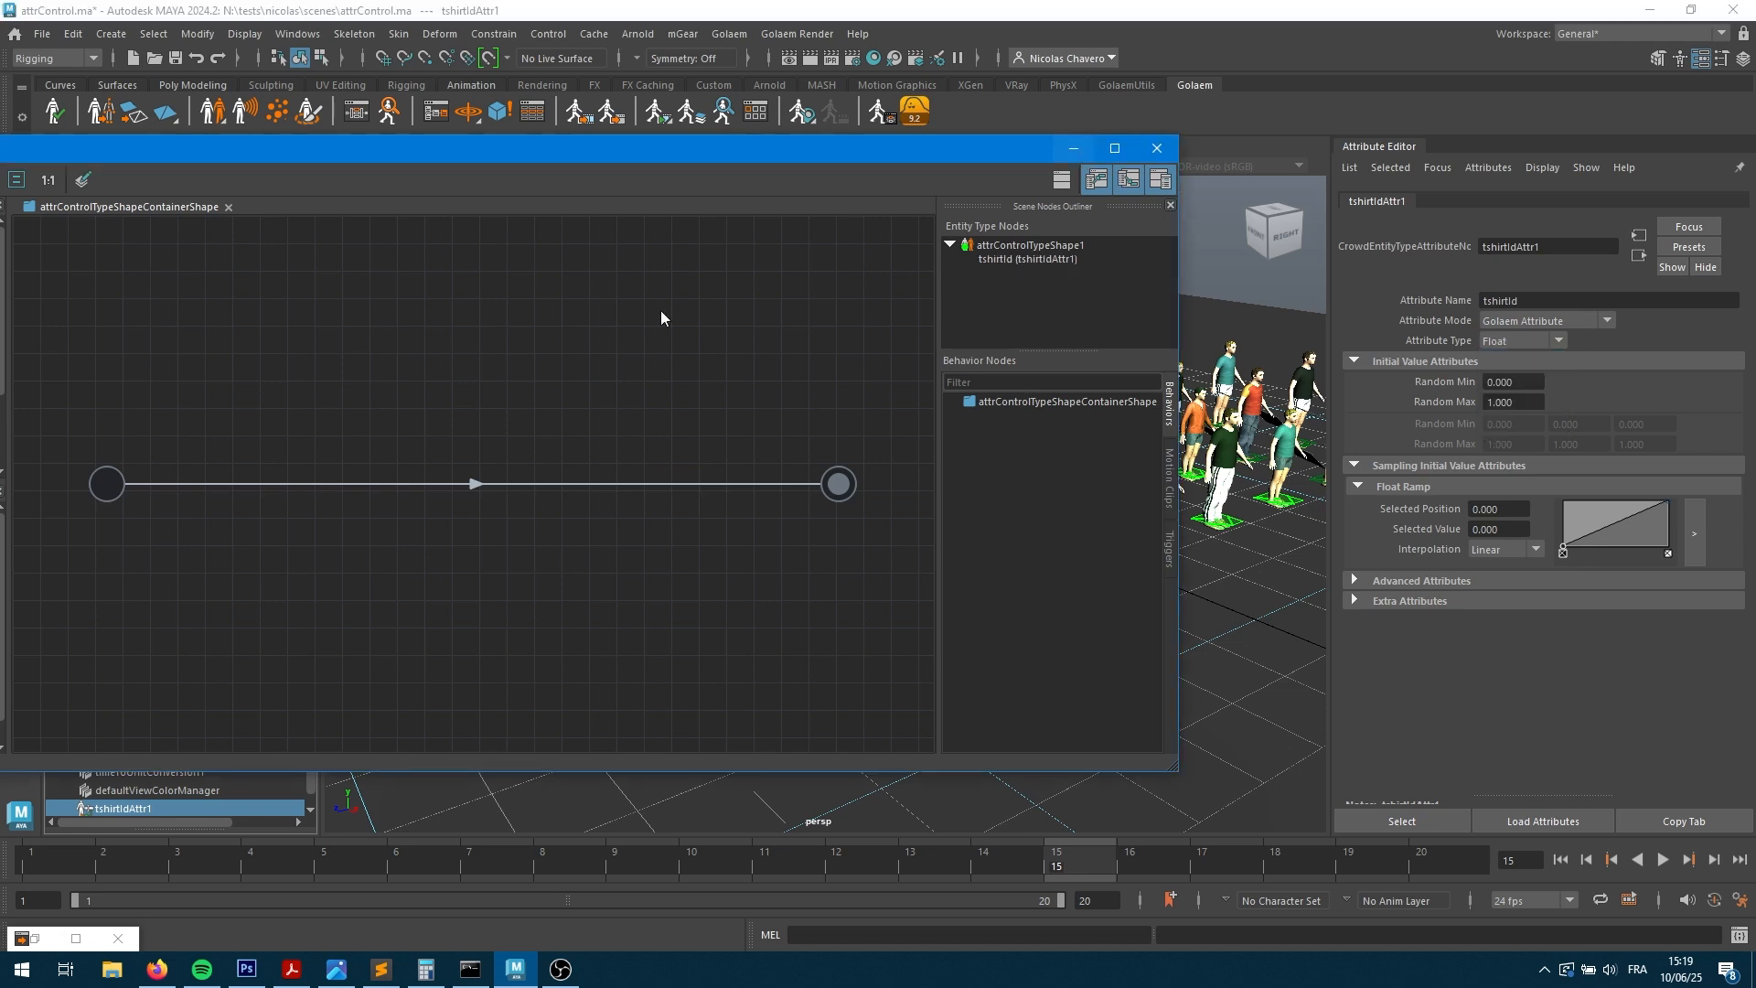
click(37, 942)
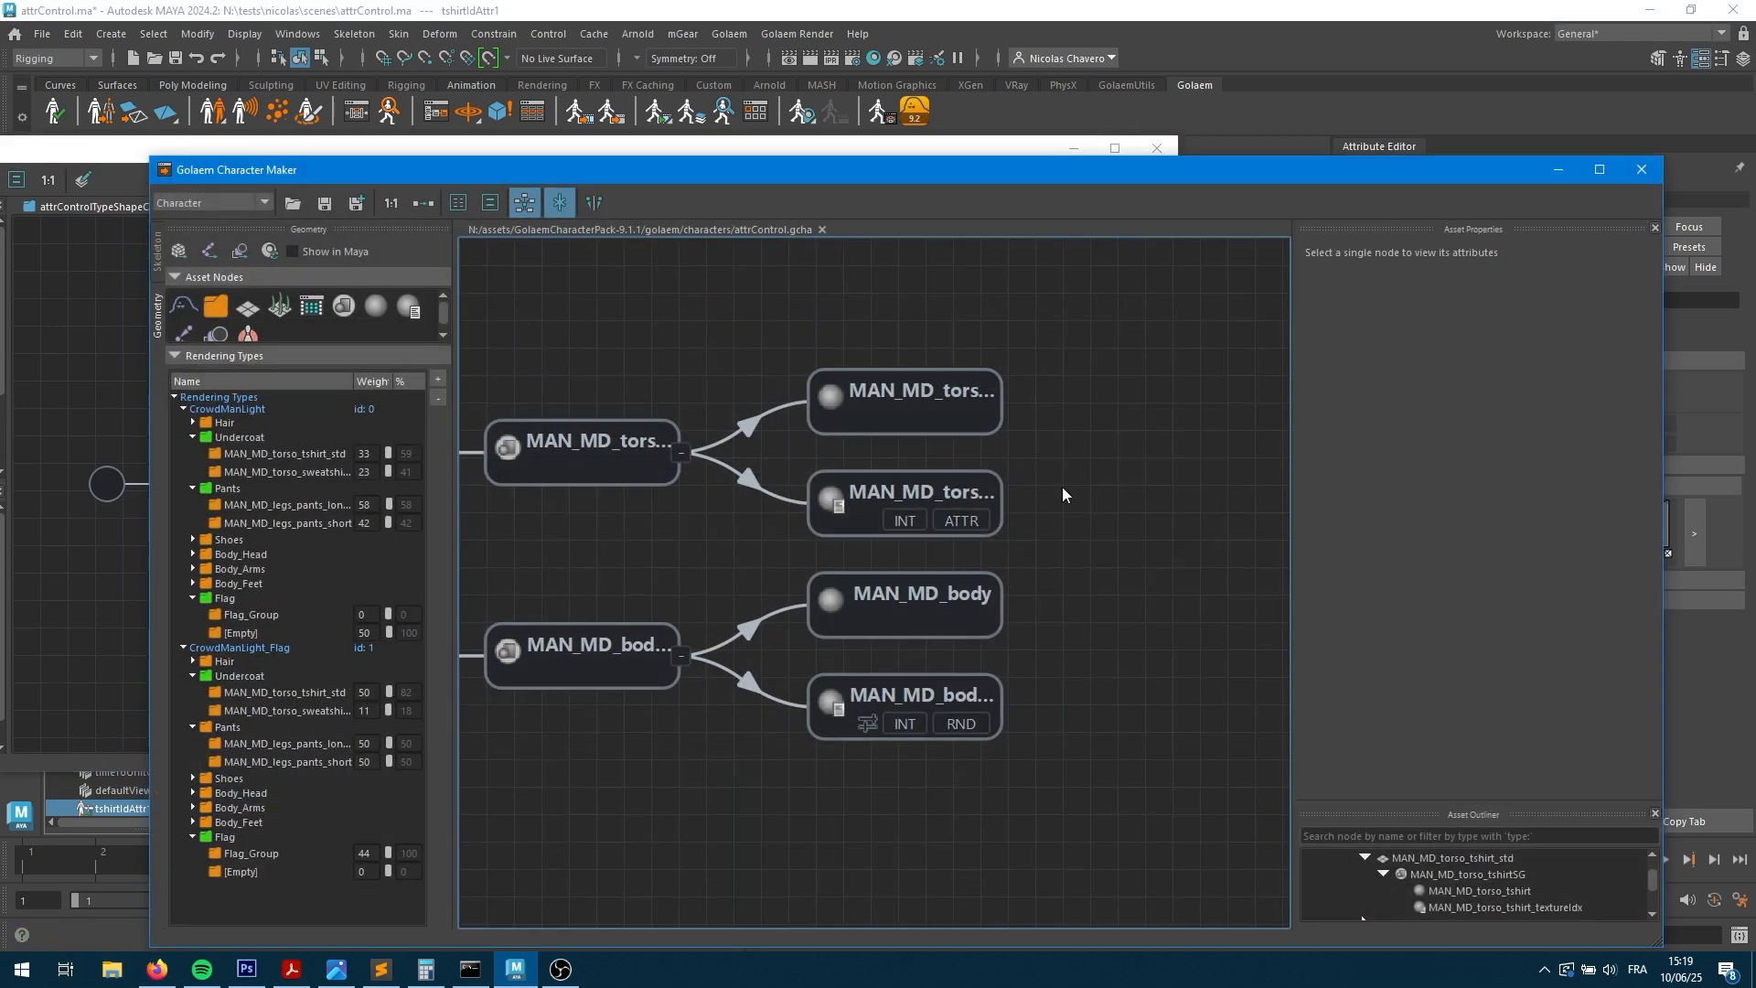
click(855, 491)
click(1434, 274)
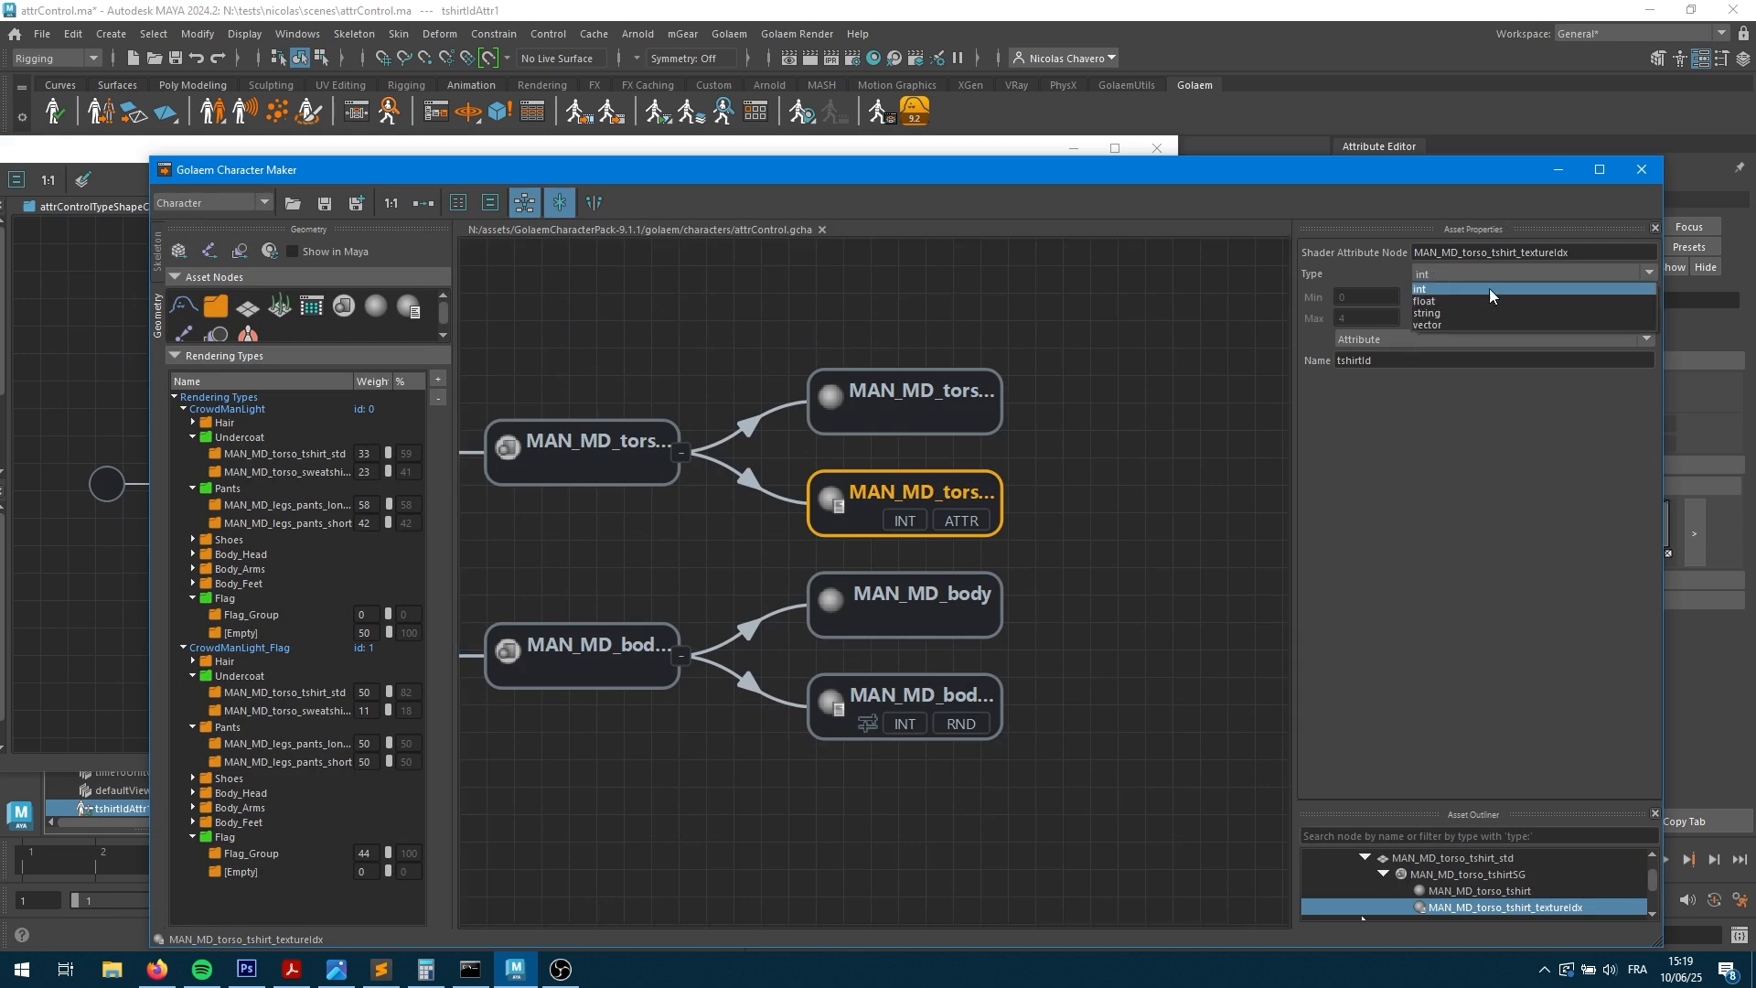
click(1459, 289)
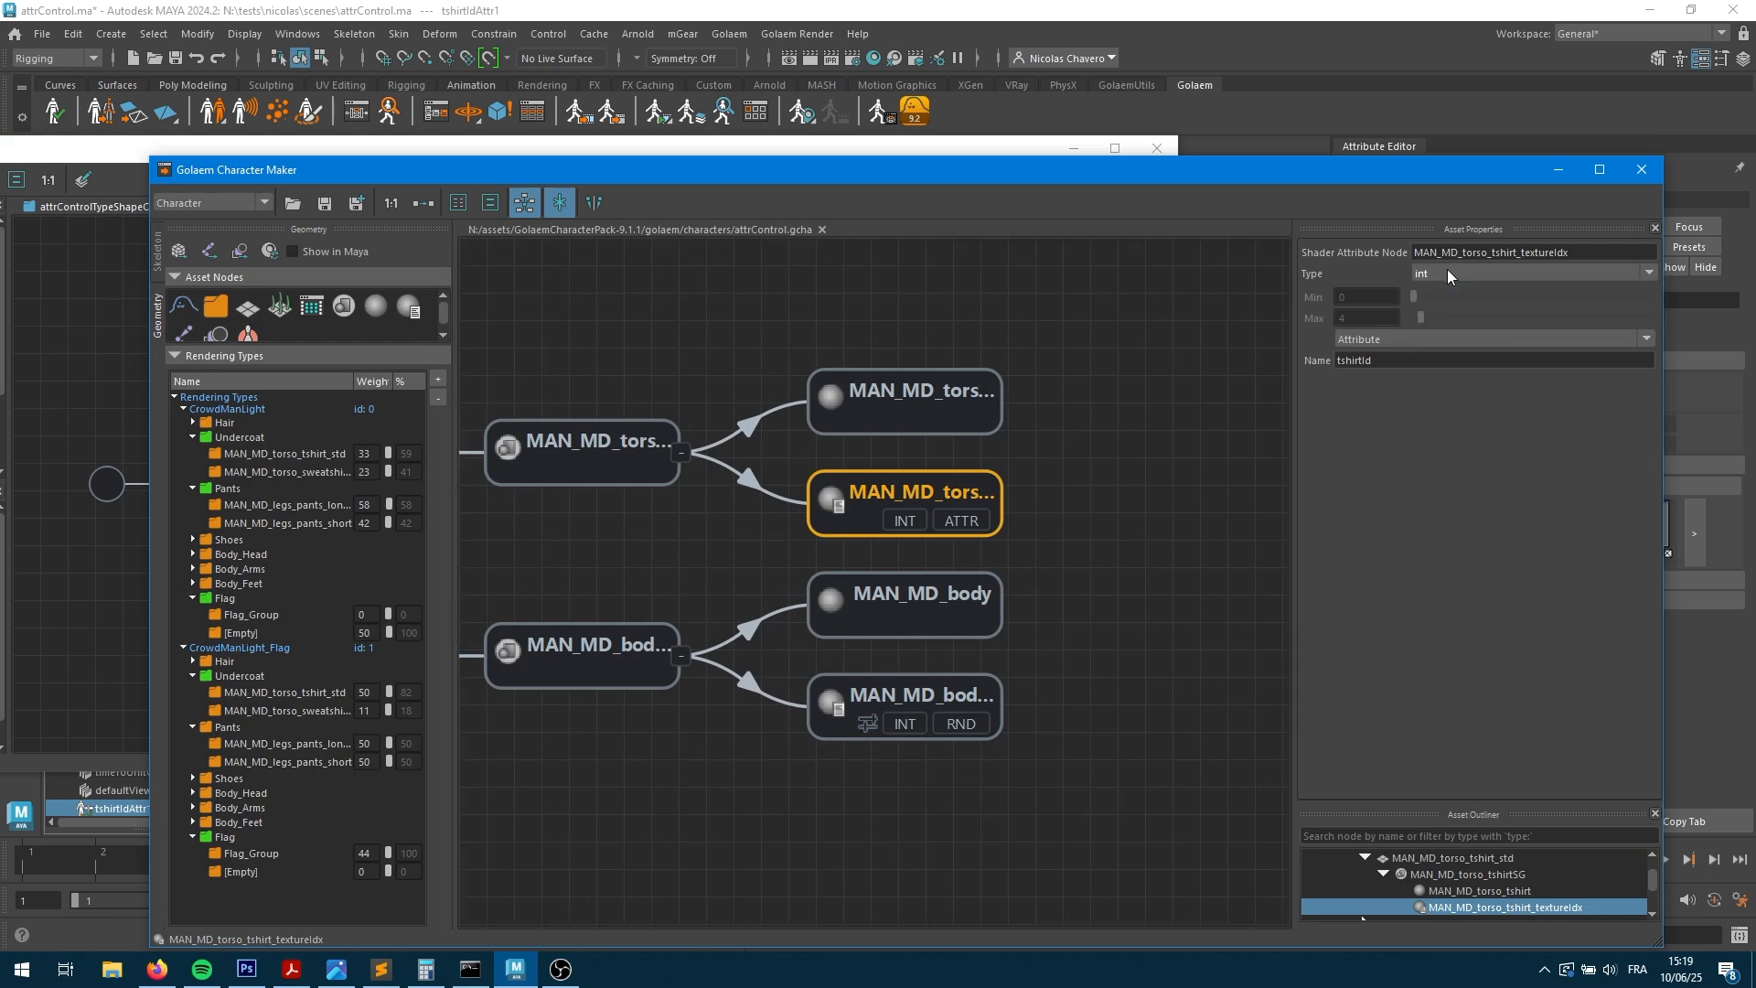
click(1559, 169)
- Set the tshirtId attribute's type to Int and its initial Random Max to 4
click(1502, 340)
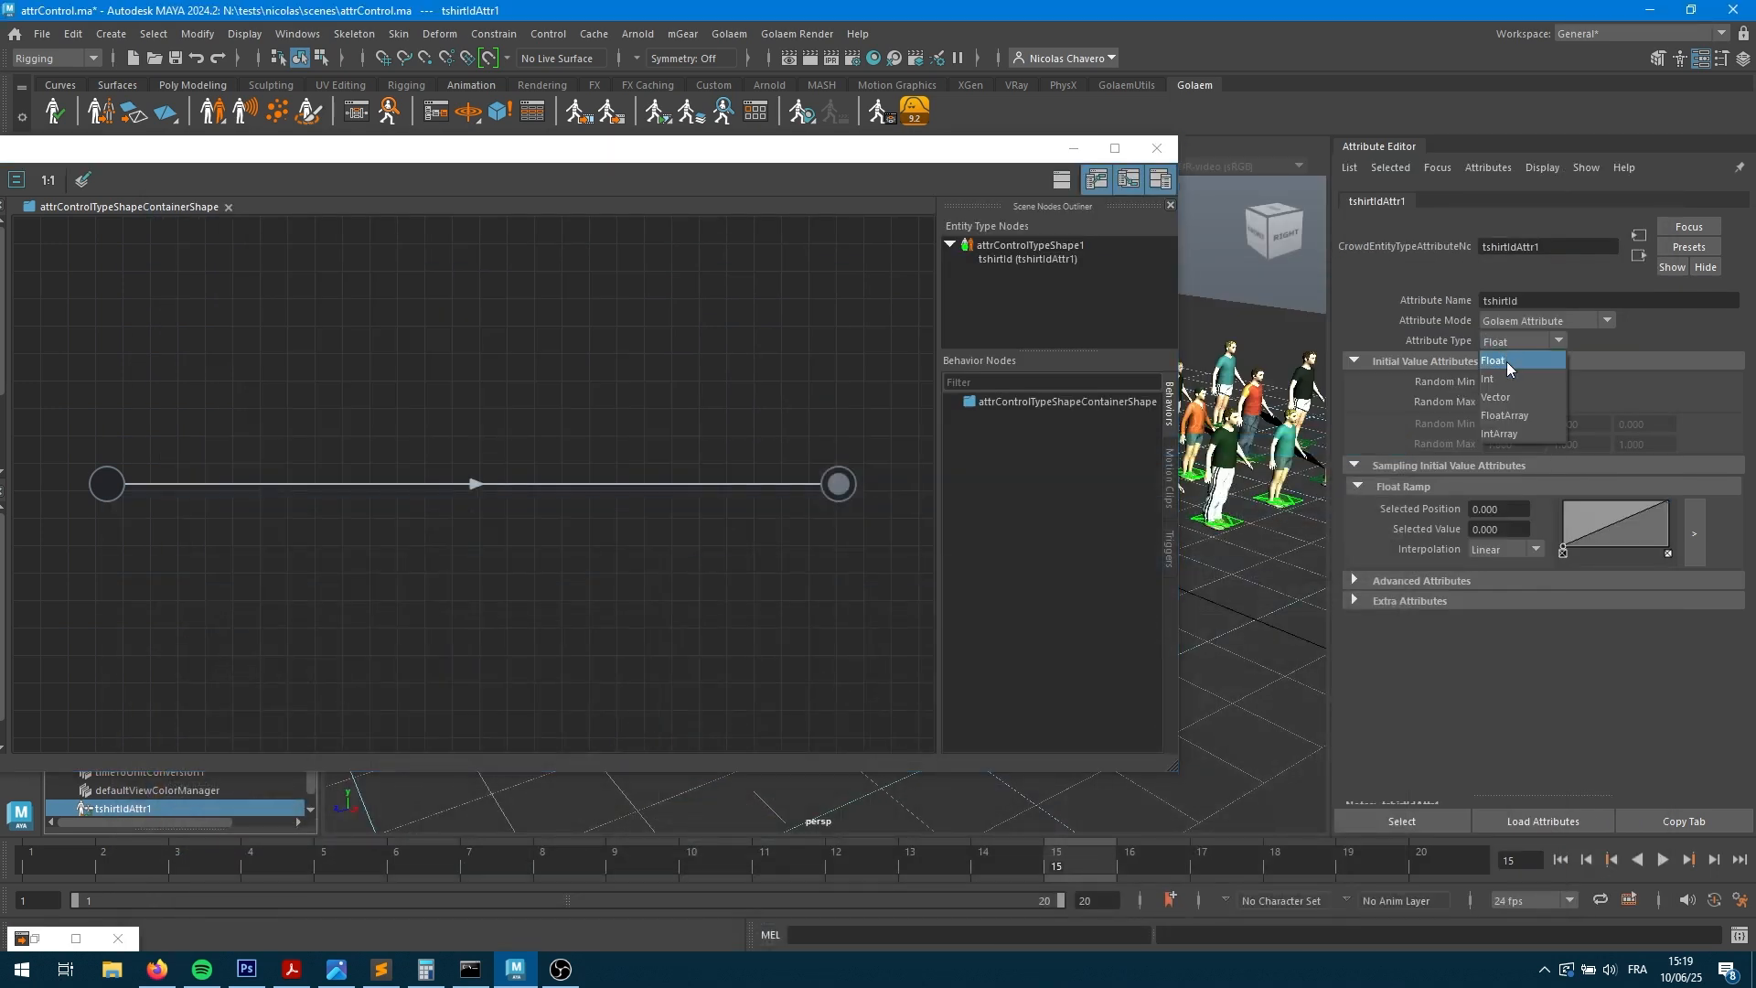
click(1506, 360)
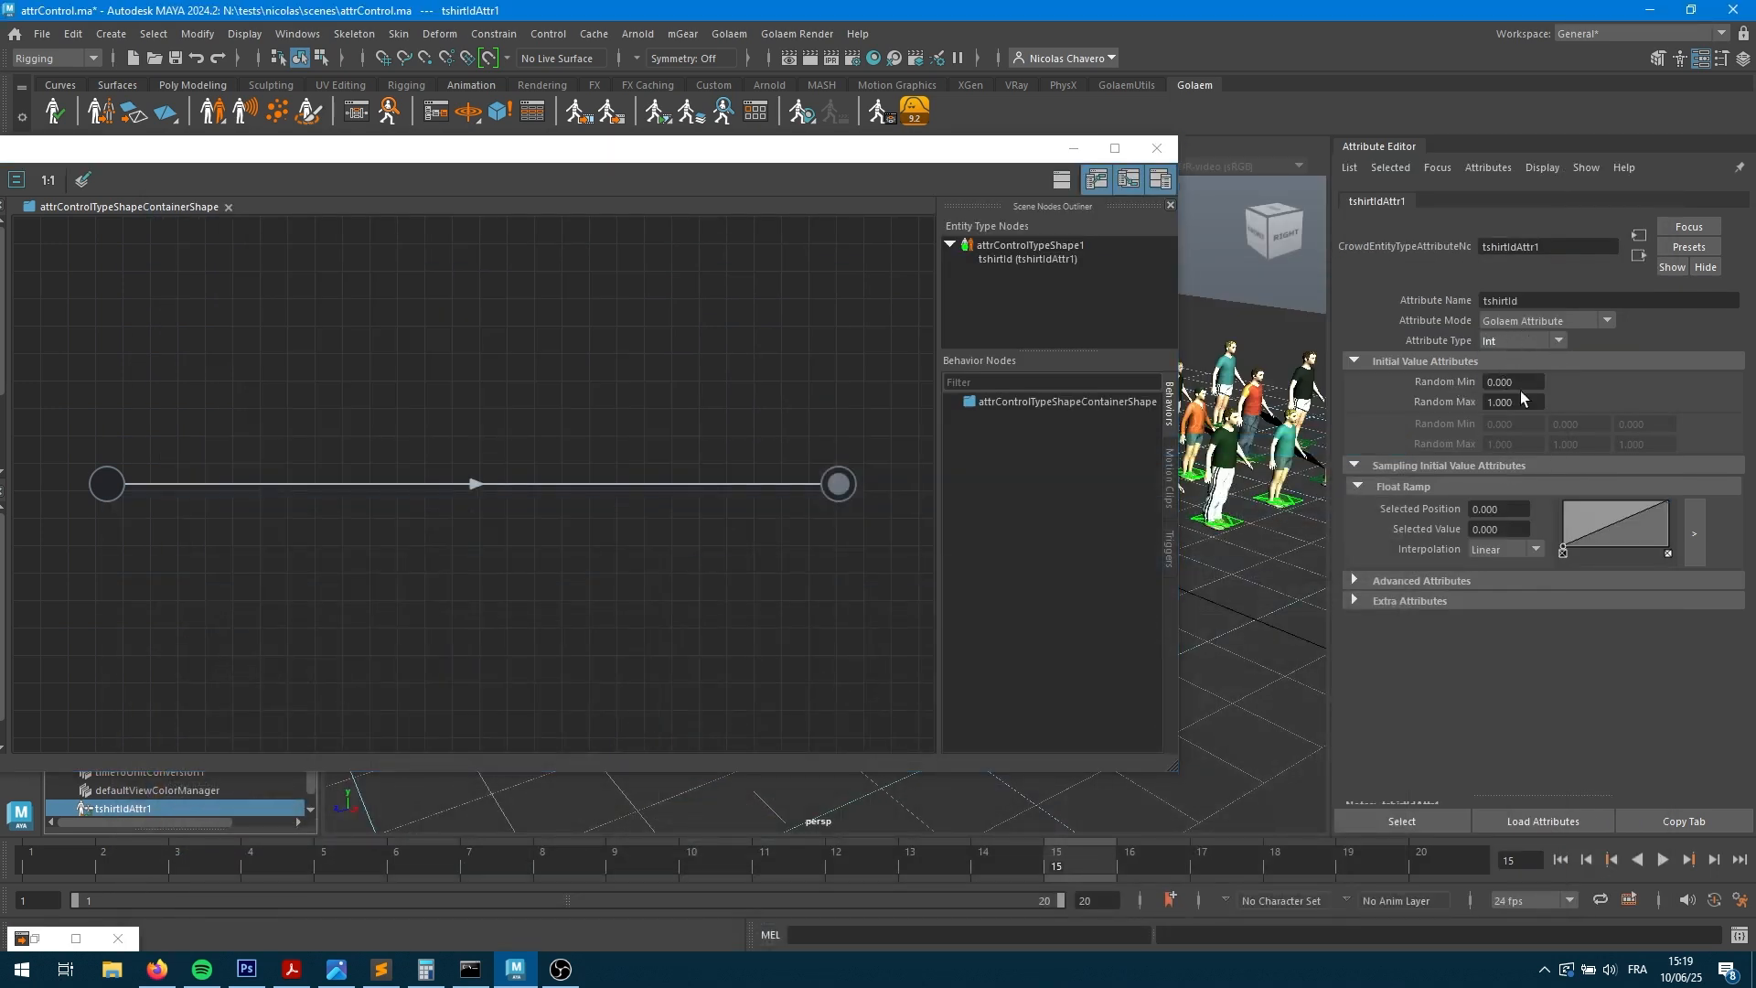
double_click(1523, 404)
text(4)
key(Tab)
- Try moving the float ramp's start point up to 1, and flatten the ramp to 0 at both ends
drag(1562, 546, 1556, 491)
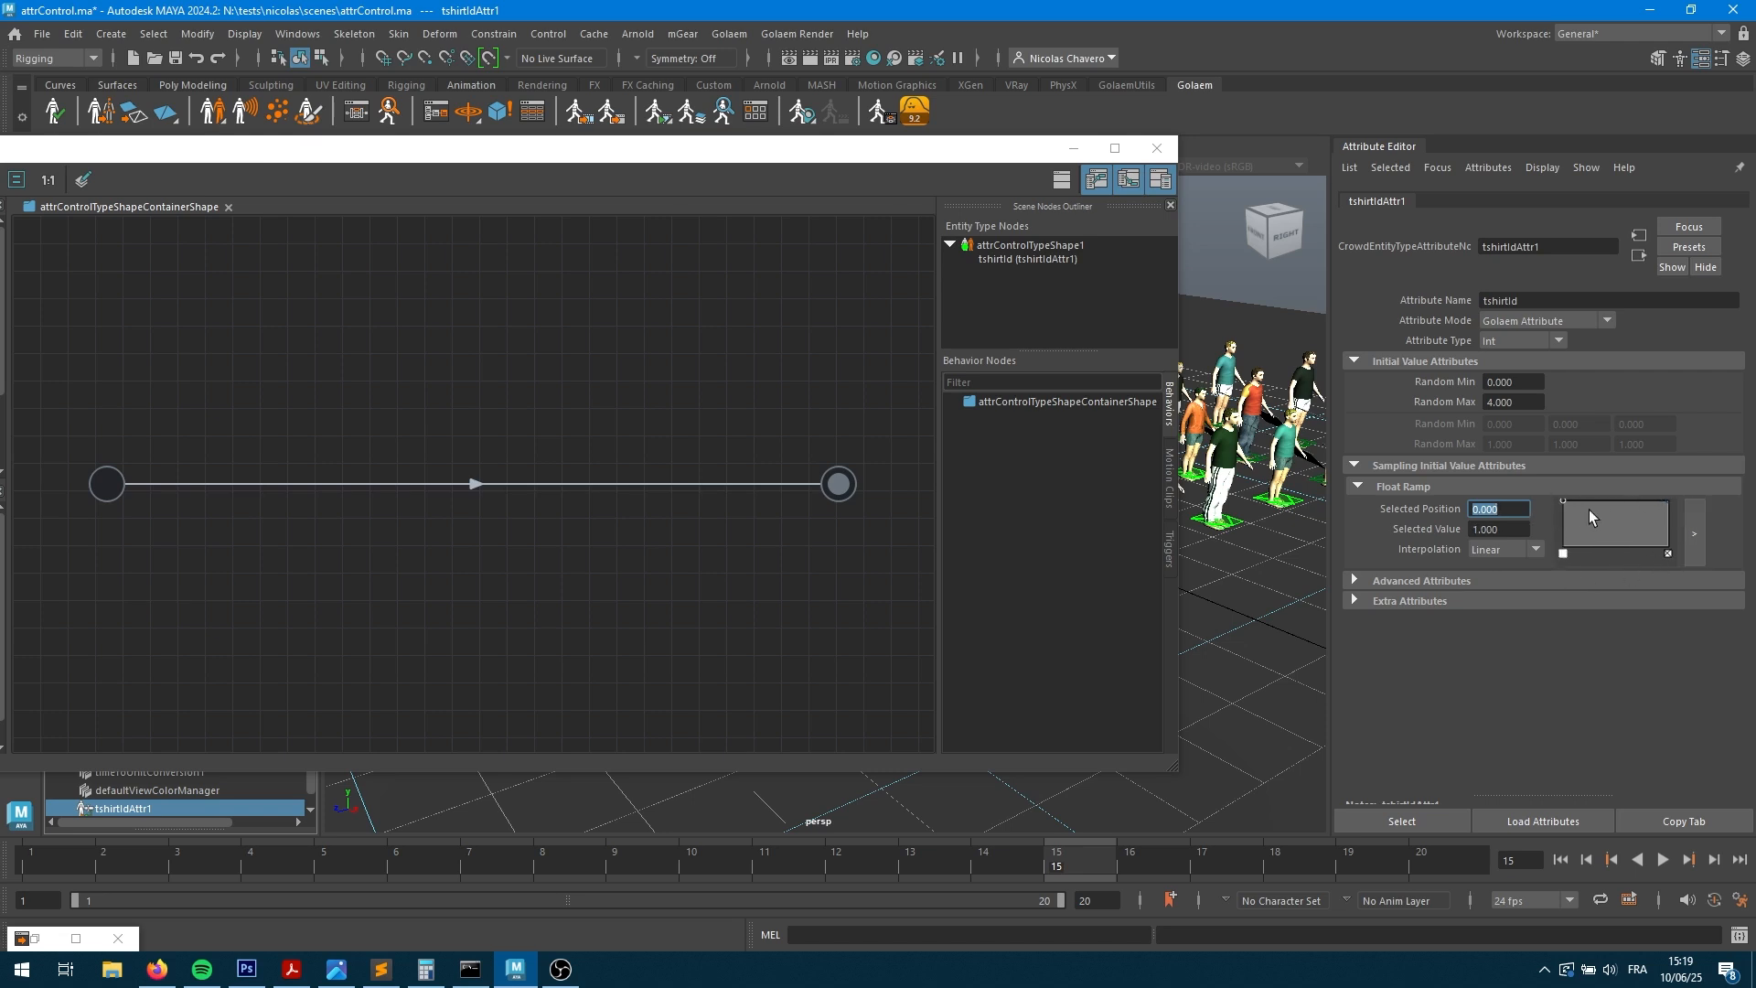
drag(1562, 501, 1680, 558)
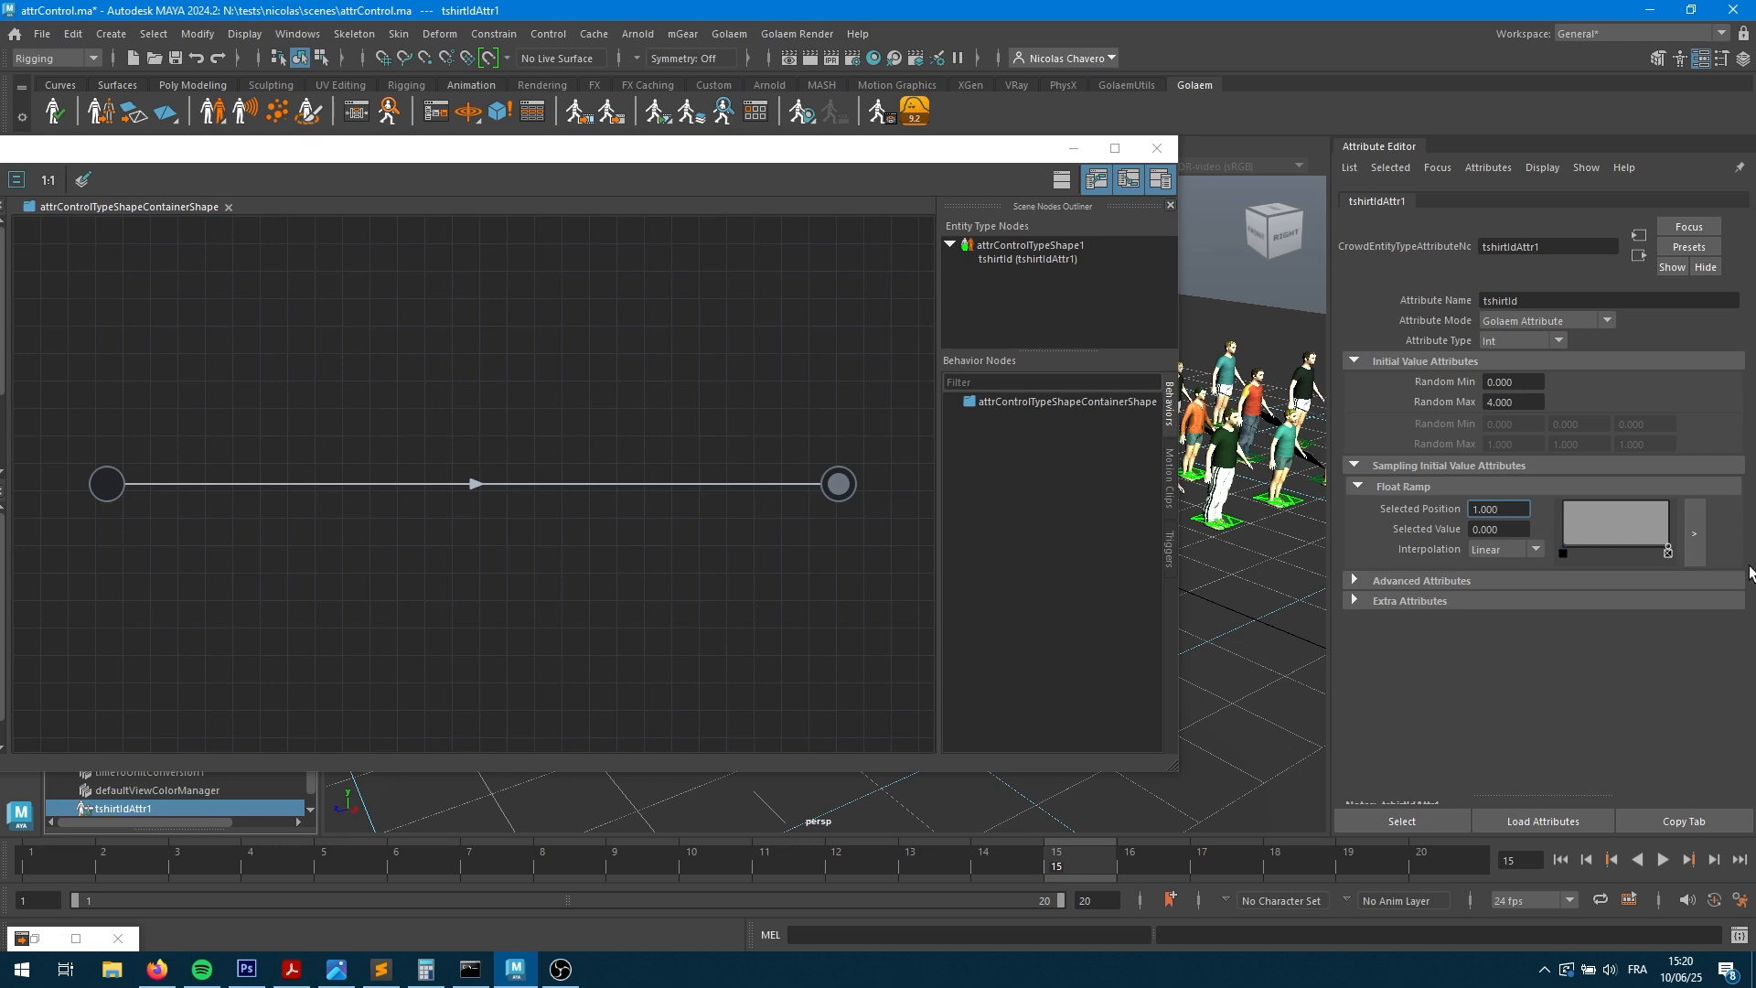
click(1074, 148)
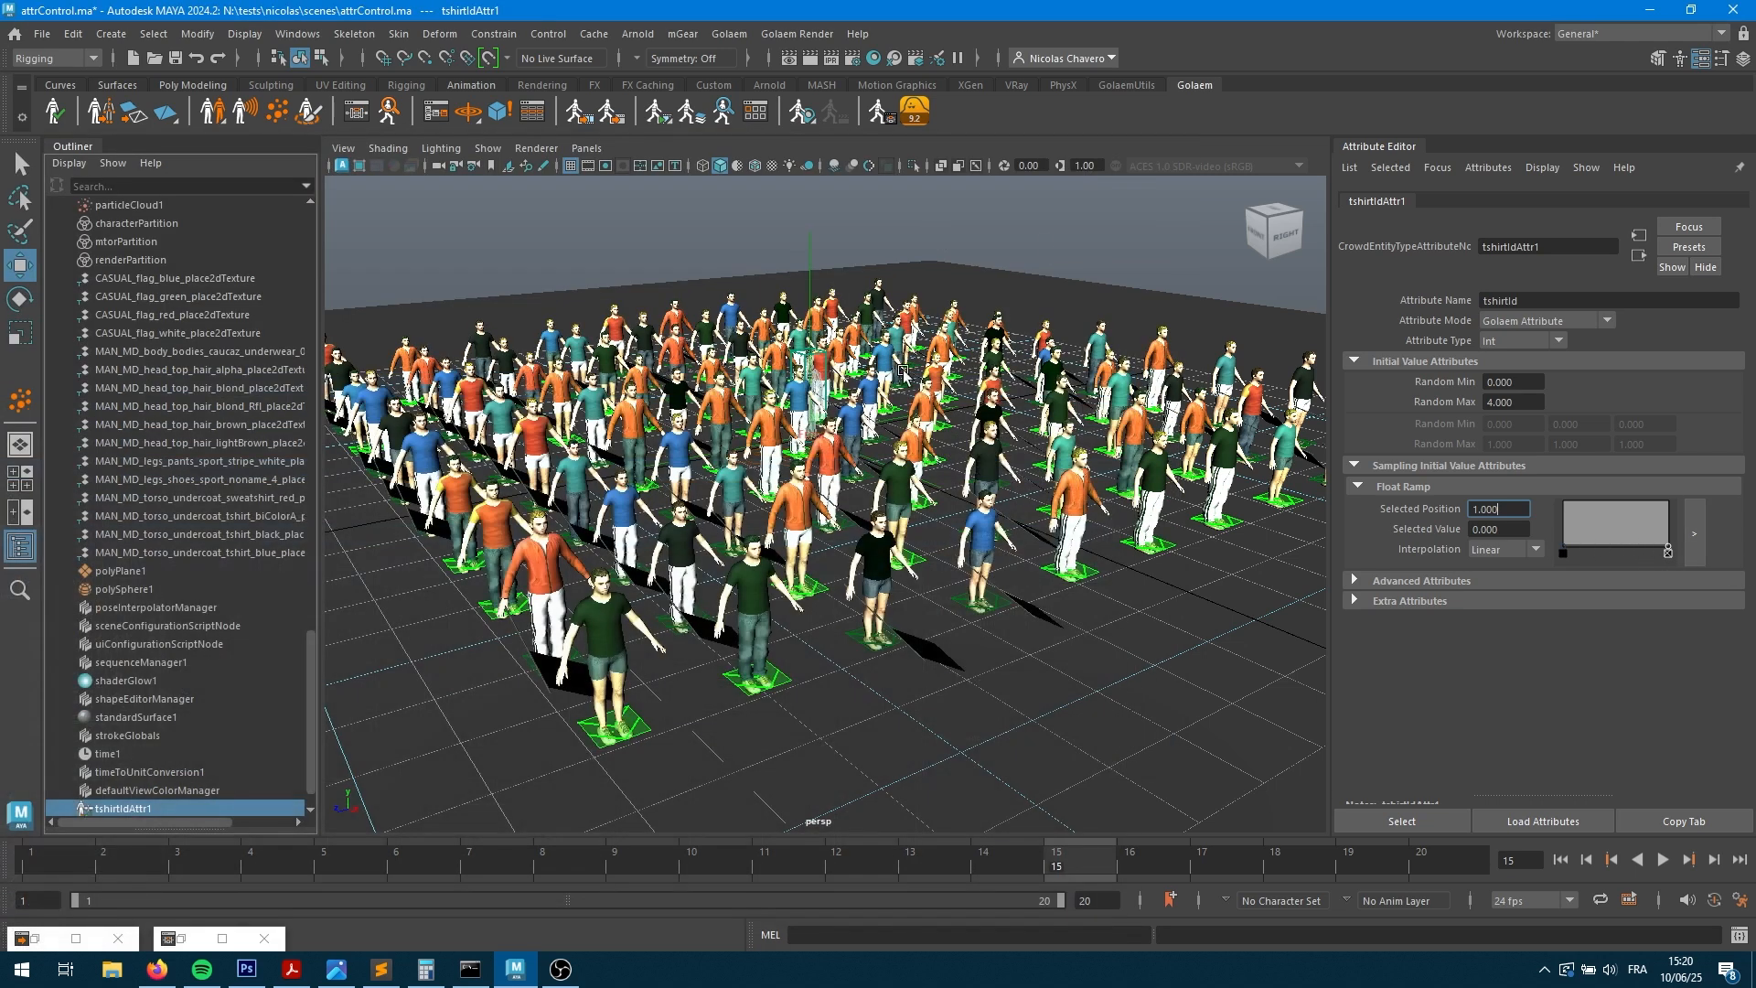
- Export the crowdField1 simulation cache with tshirtId as an additional Golaem attribute, and render the crowd in Arnold
click(580, 112)
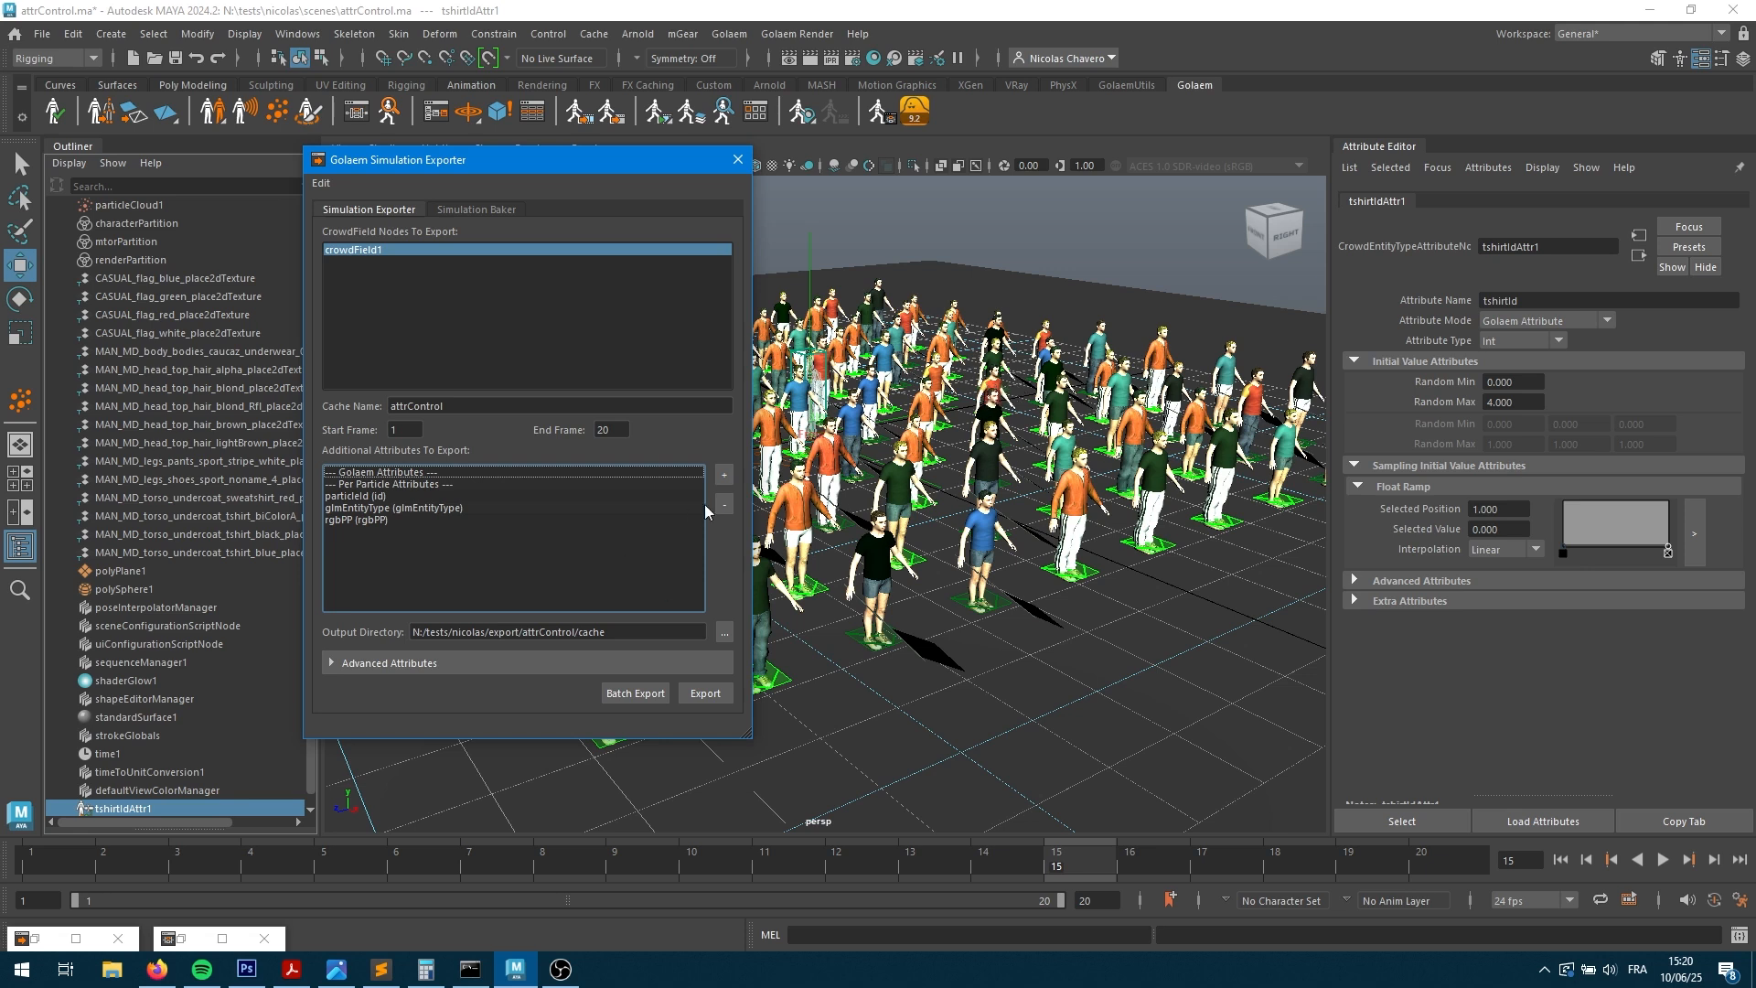
click(723, 474)
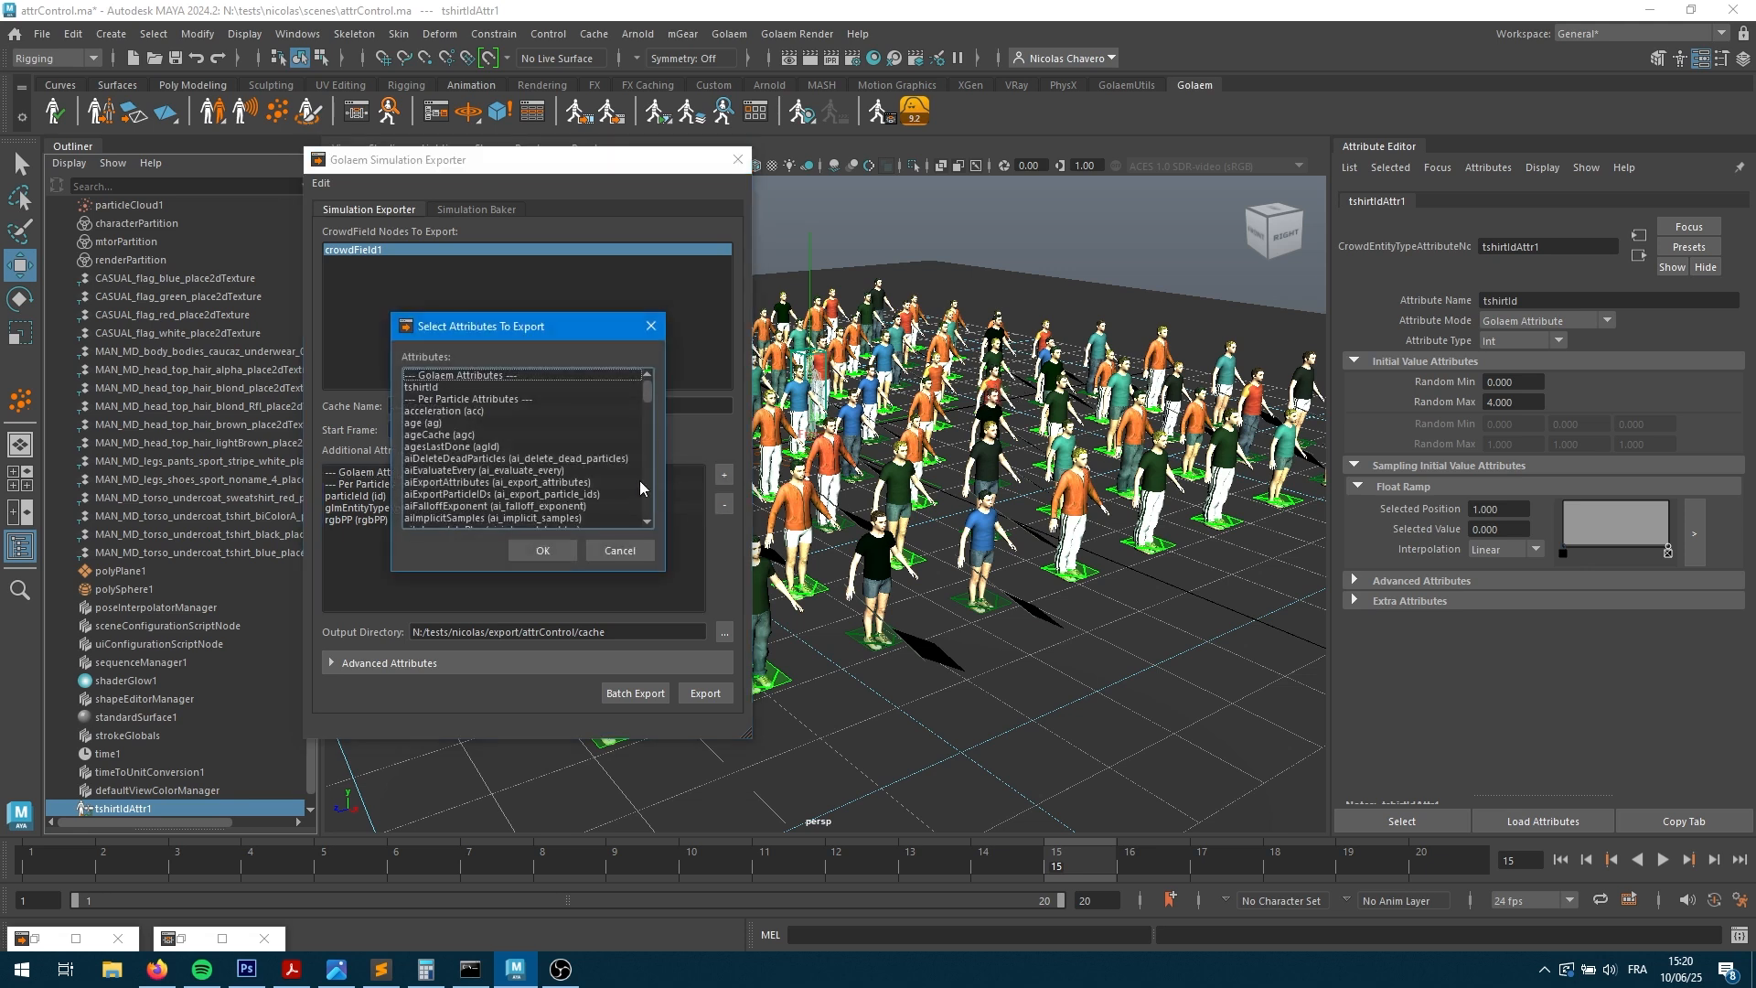
click(430, 387)
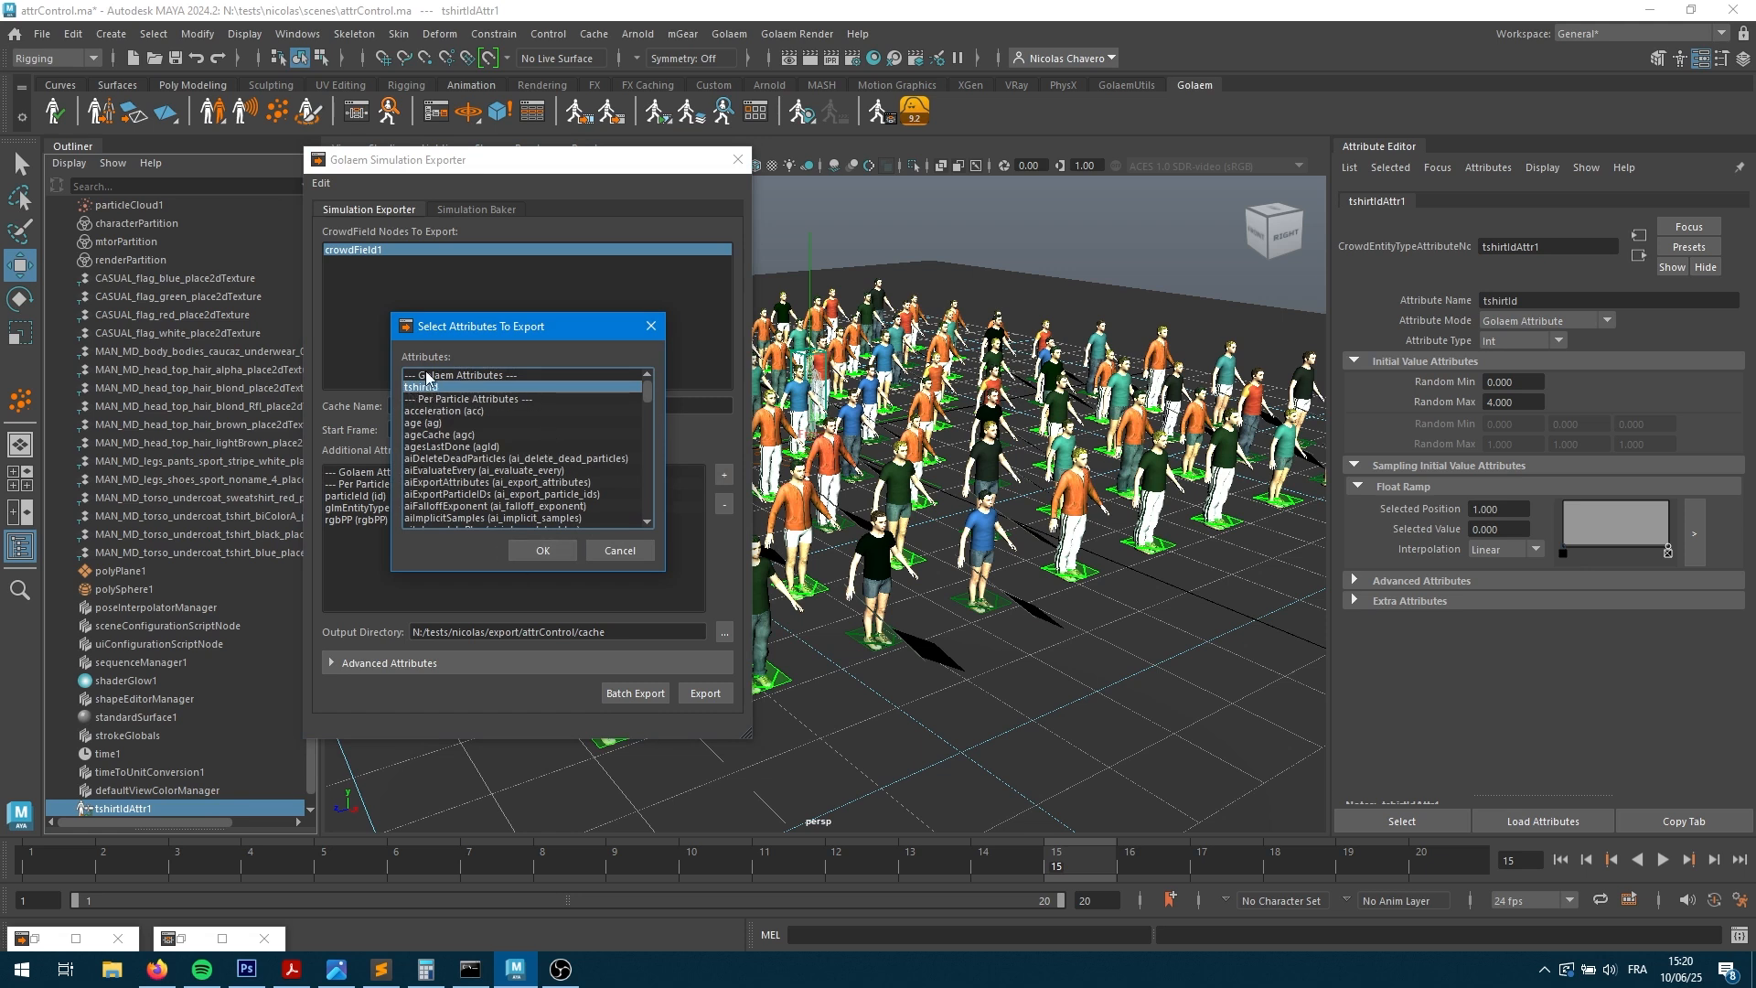
click(543, 550)
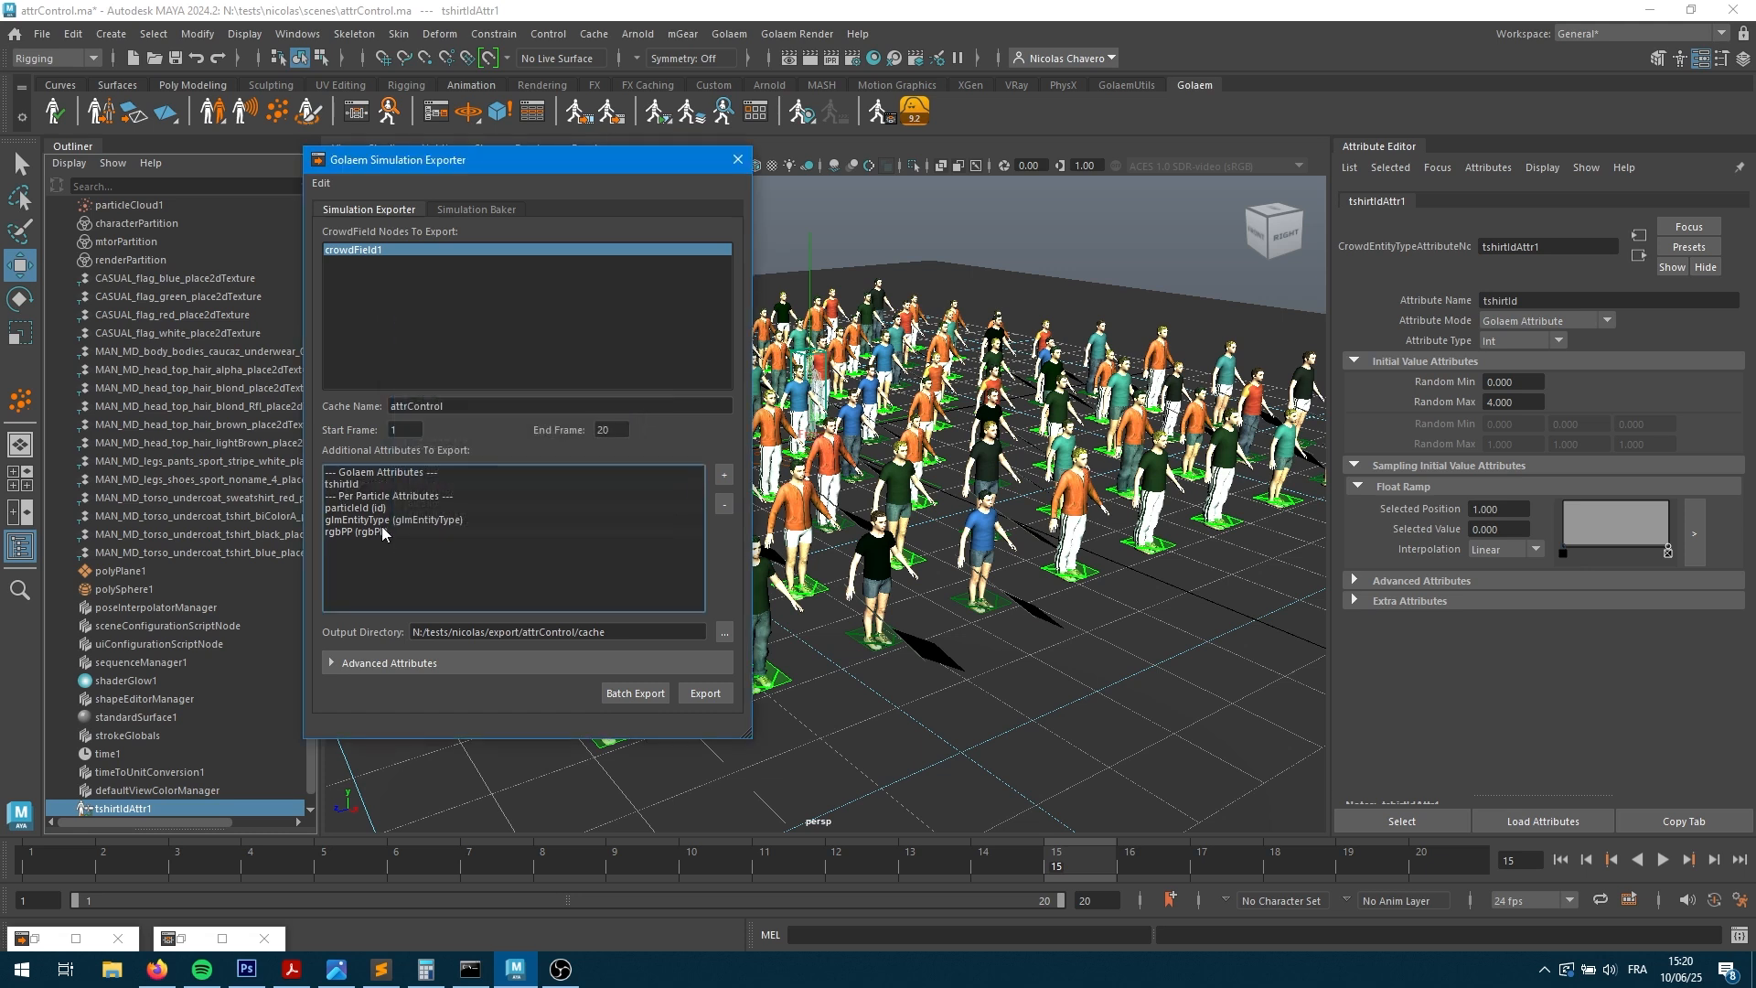
click(710, 695)
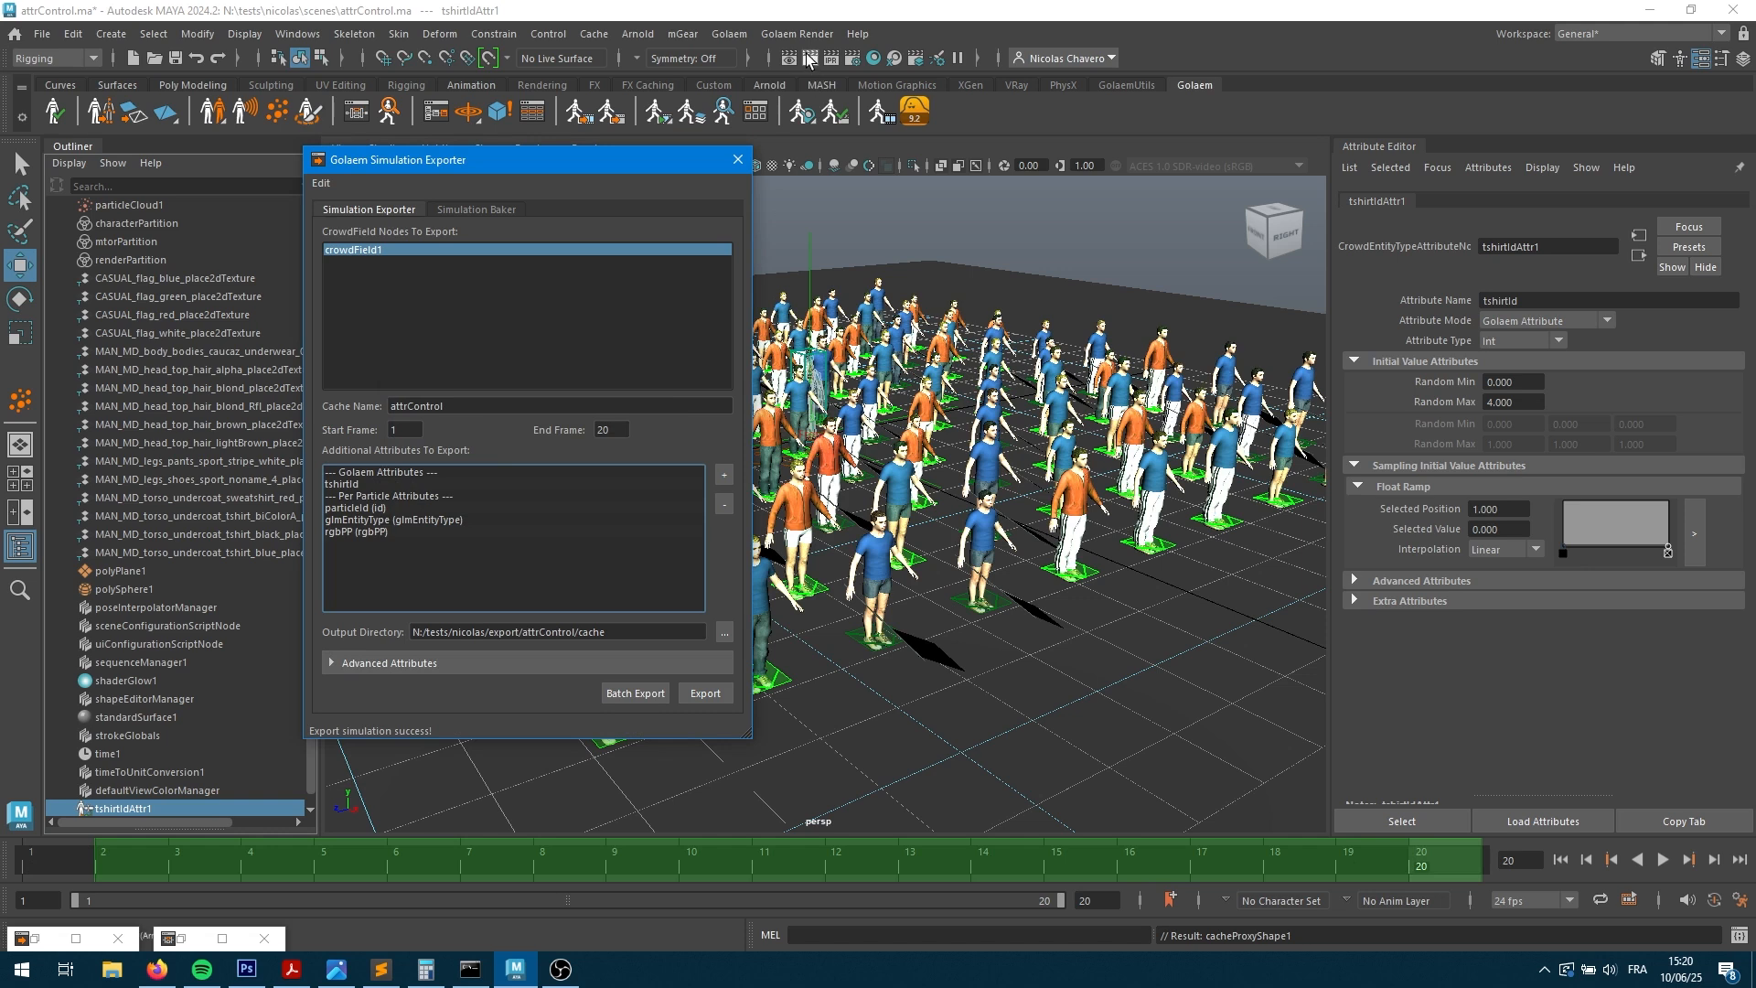
click(811, 58)
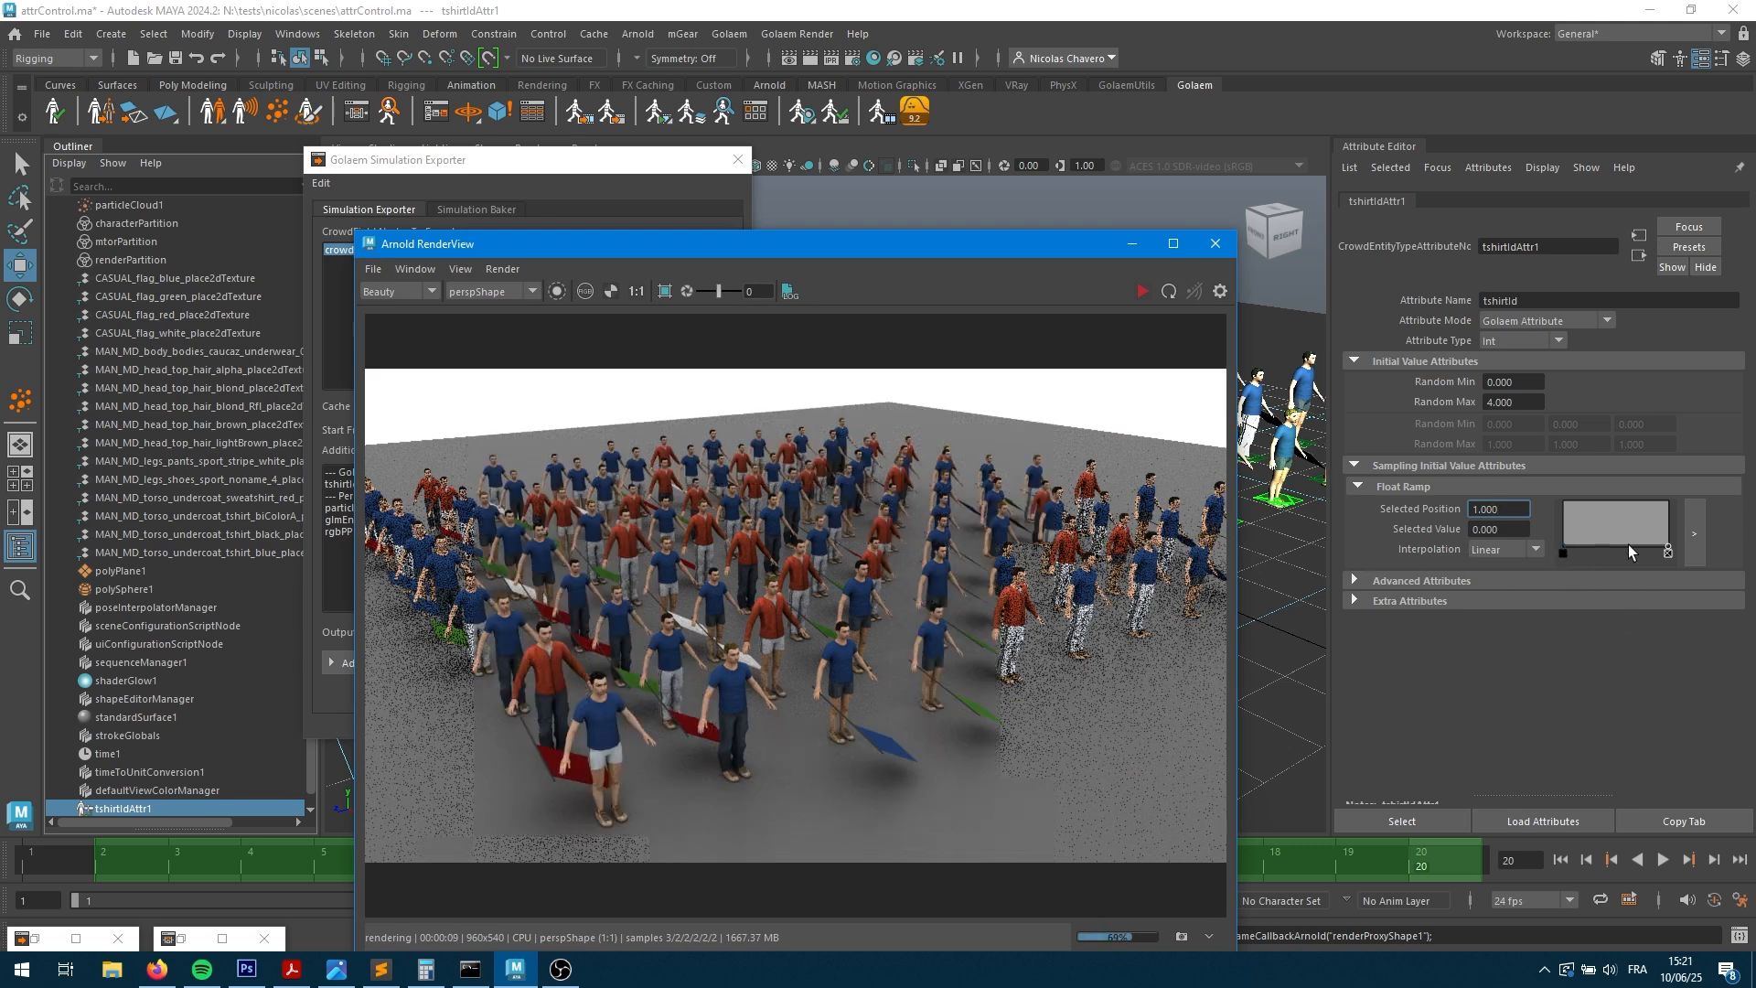
- Raise the float ramp's end point to 1 and export the crowdField1 simulation again
drag(1669, 545, 1676, 502)
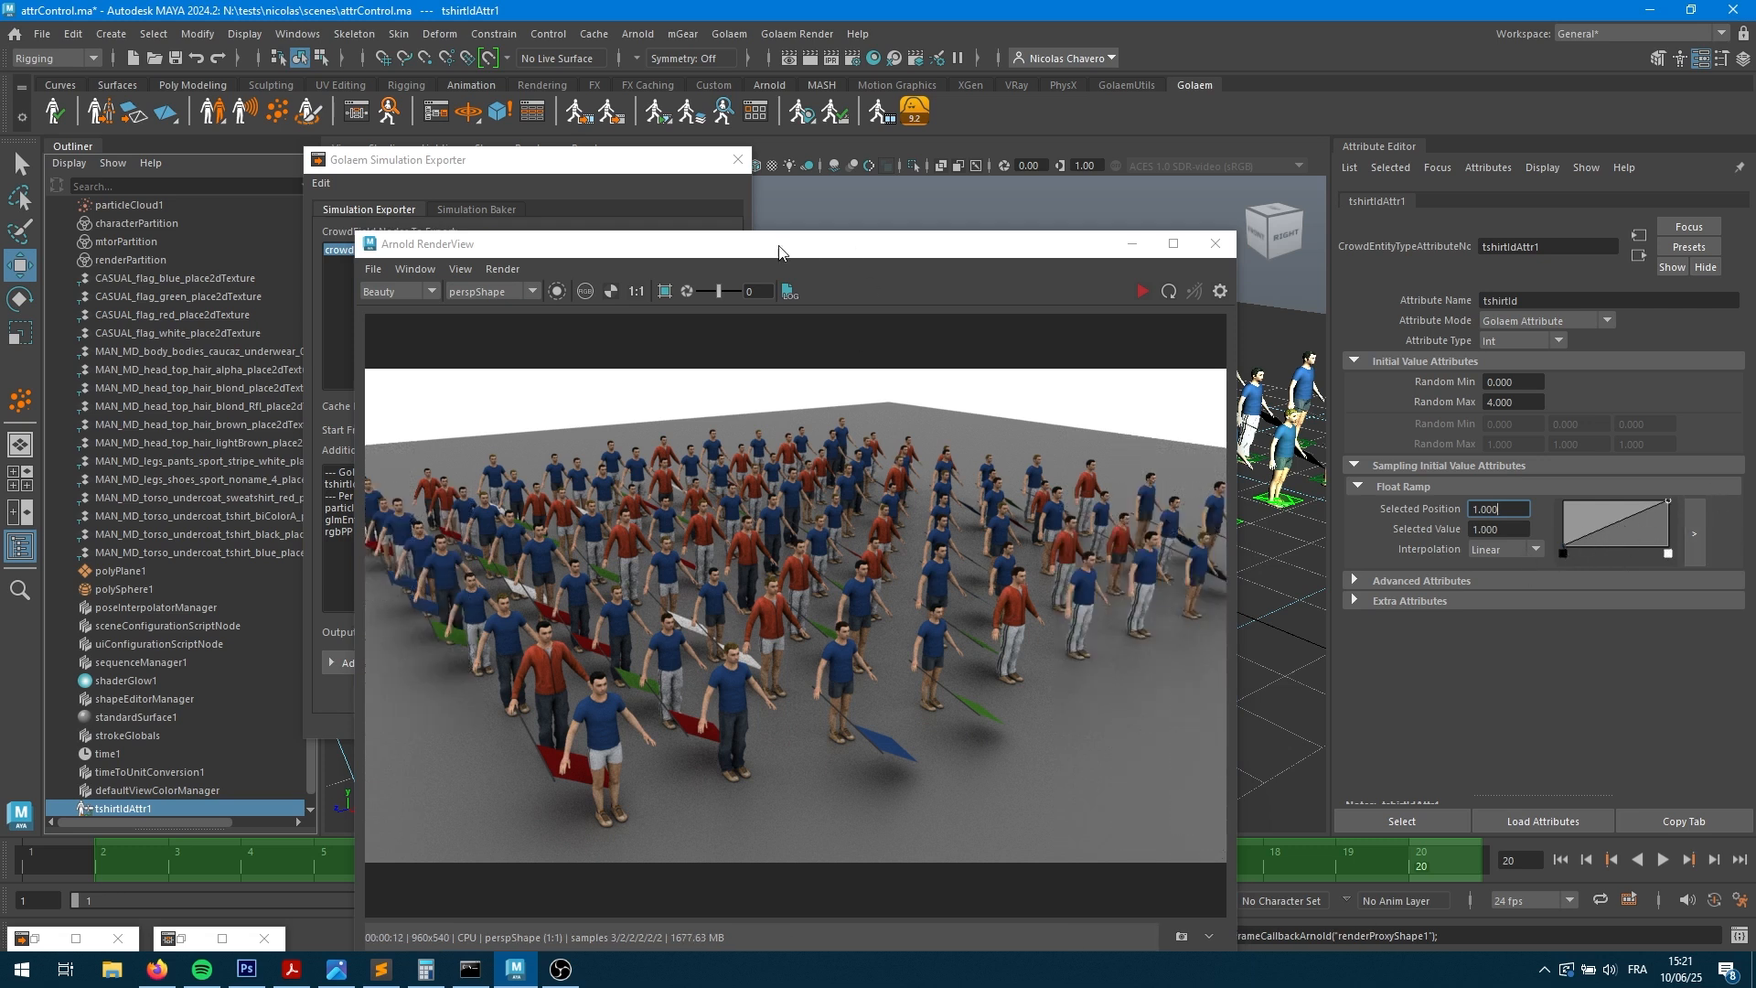
click(595, 168)
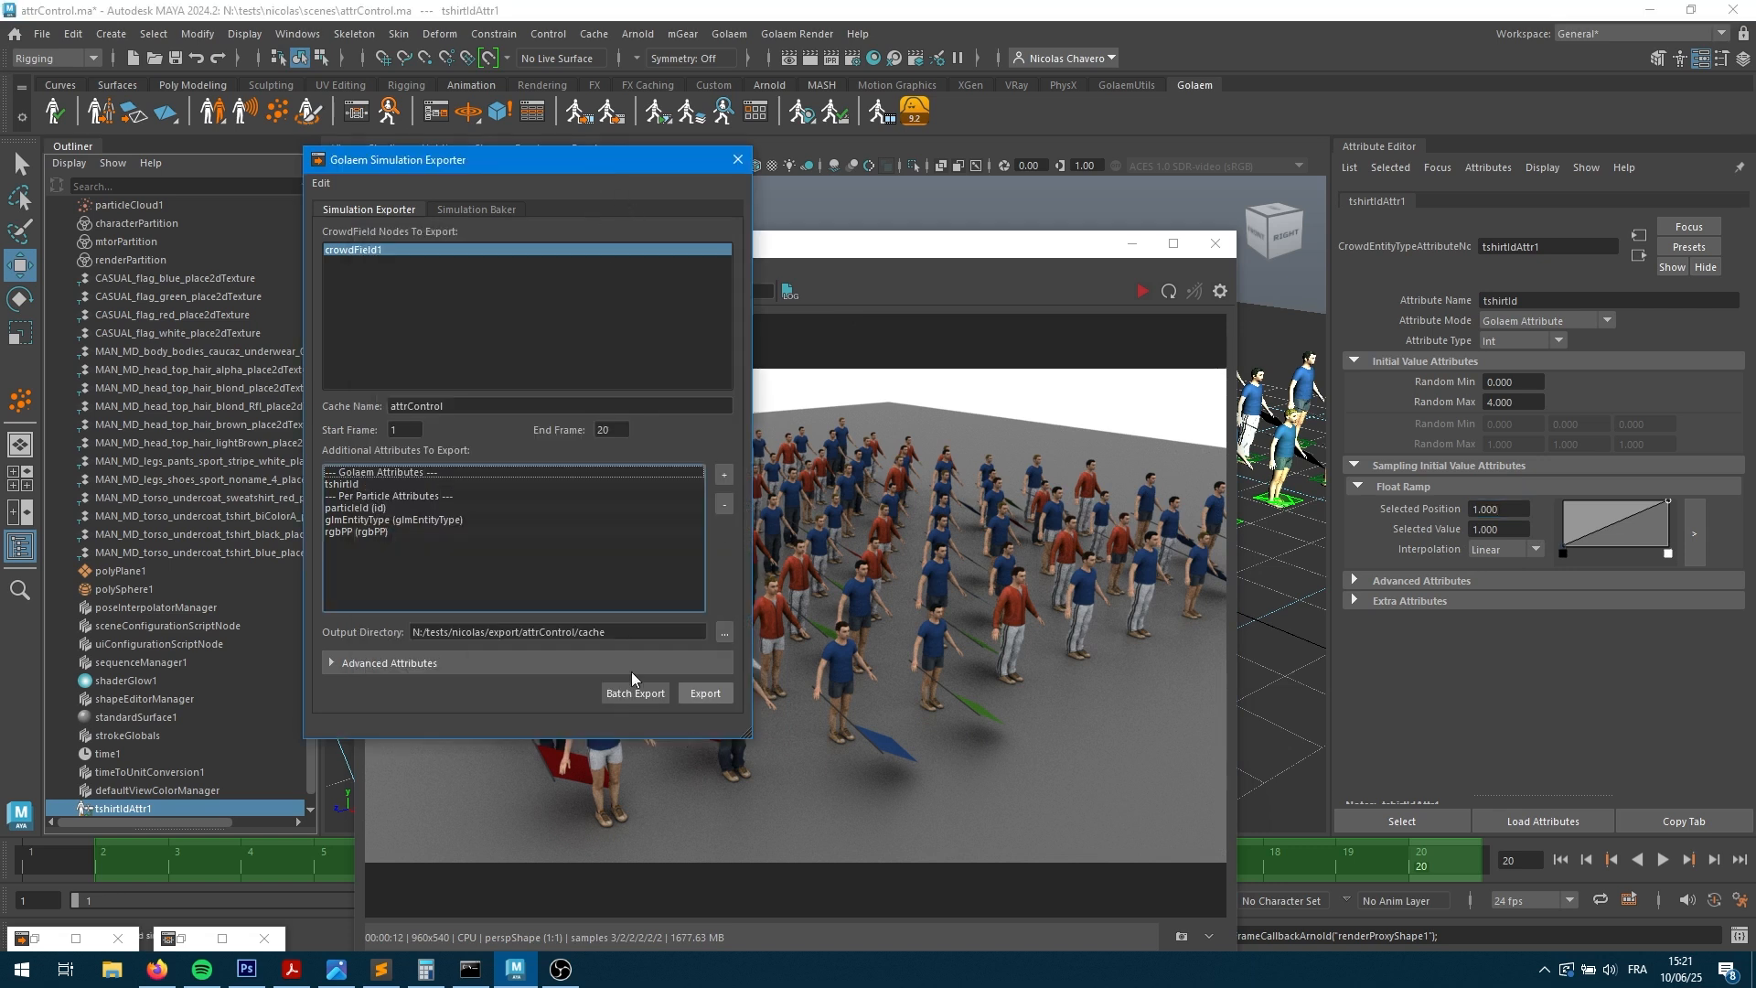
click(704, 695)
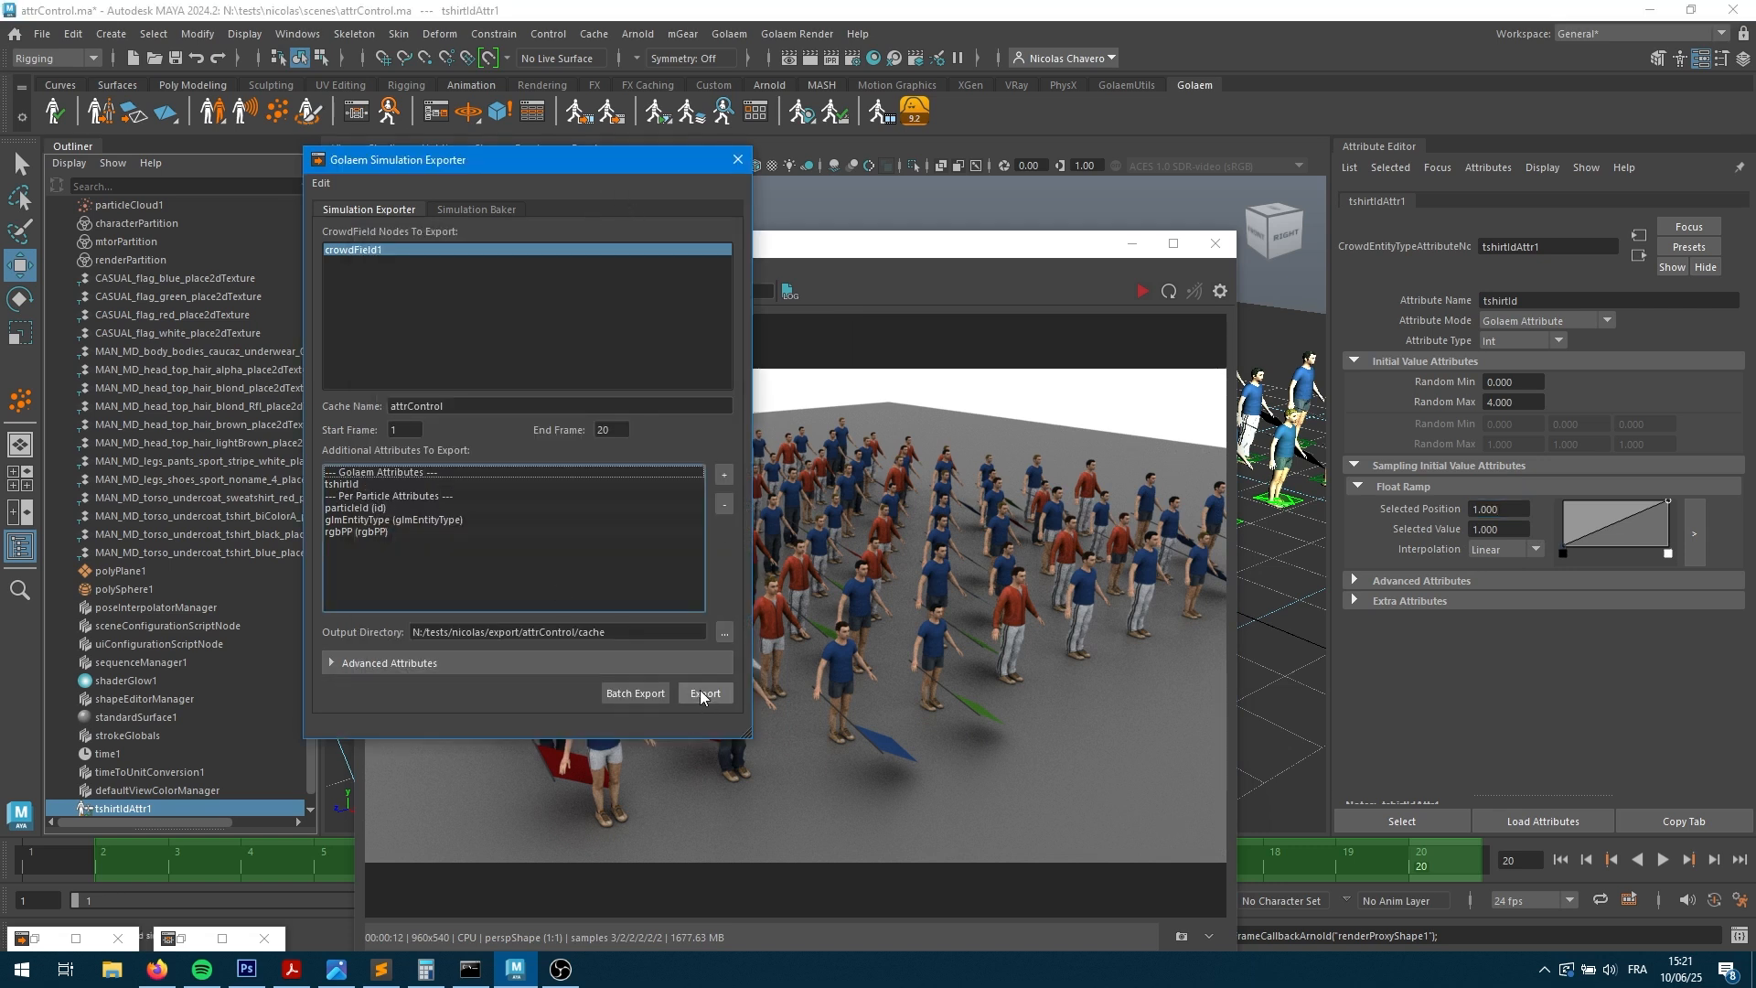
- Store a snapshot of the current Arnold render and re-render with a full scene update
click(831, 258)
click(459, 268)
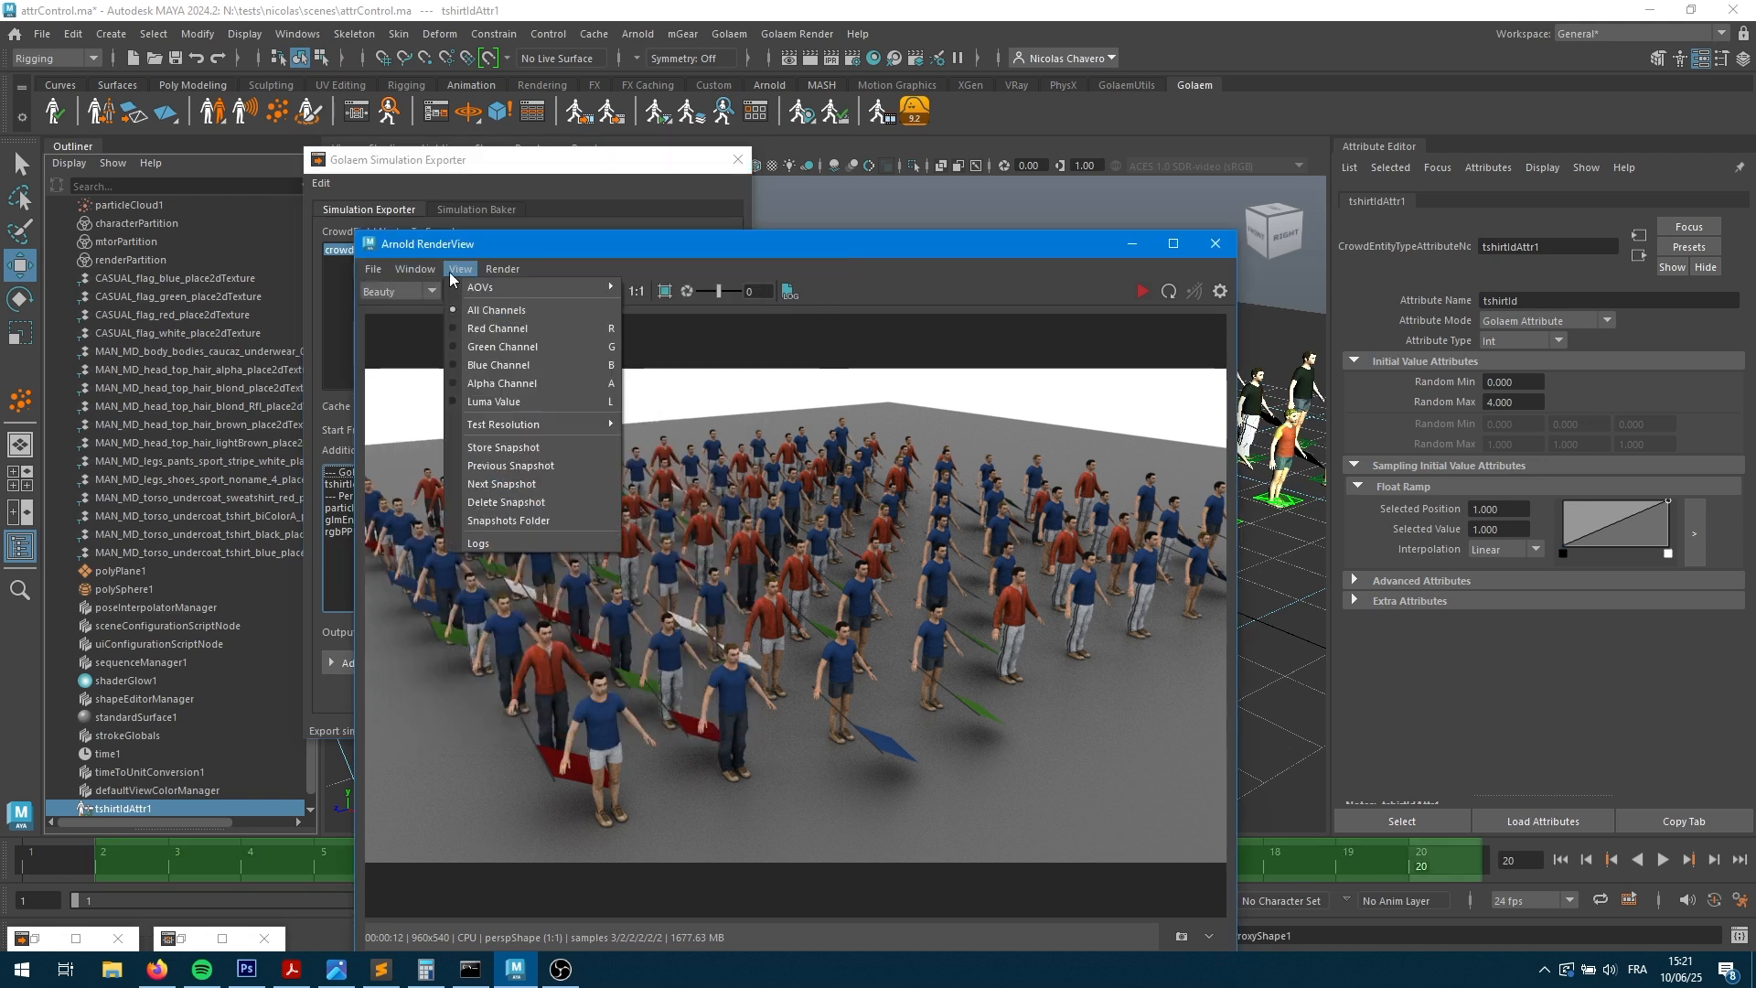
click(481, 447)
click(503, 268)
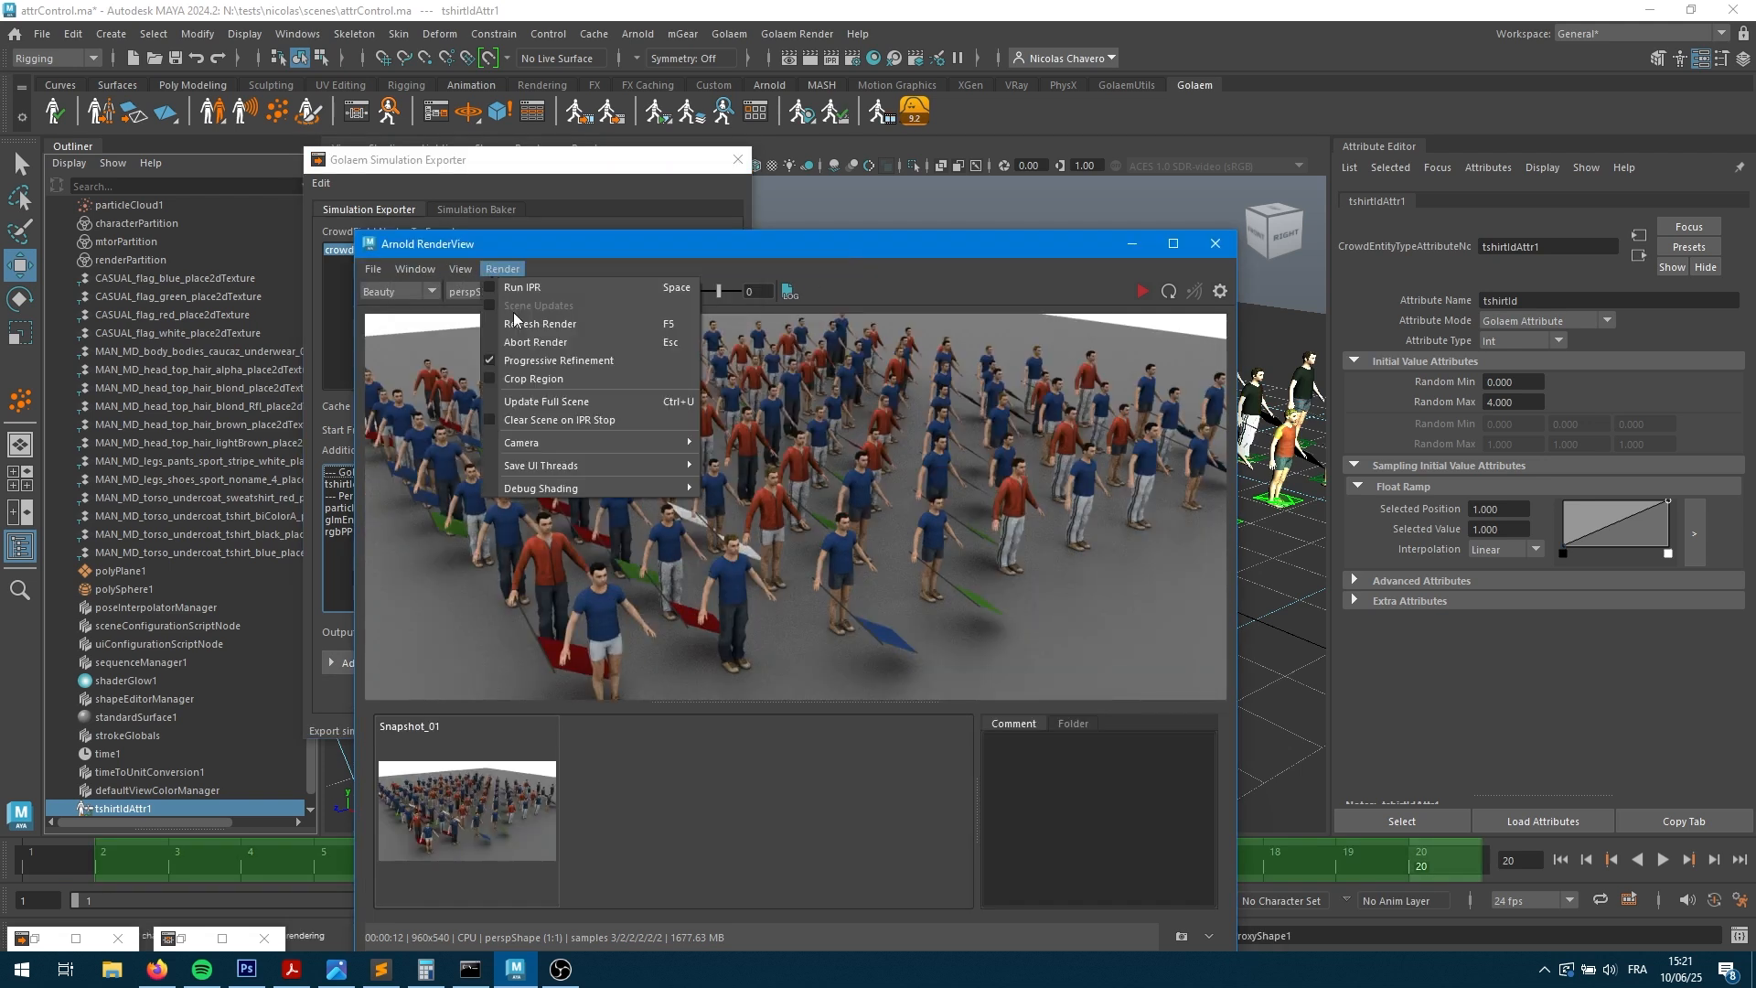
click(563, 399)
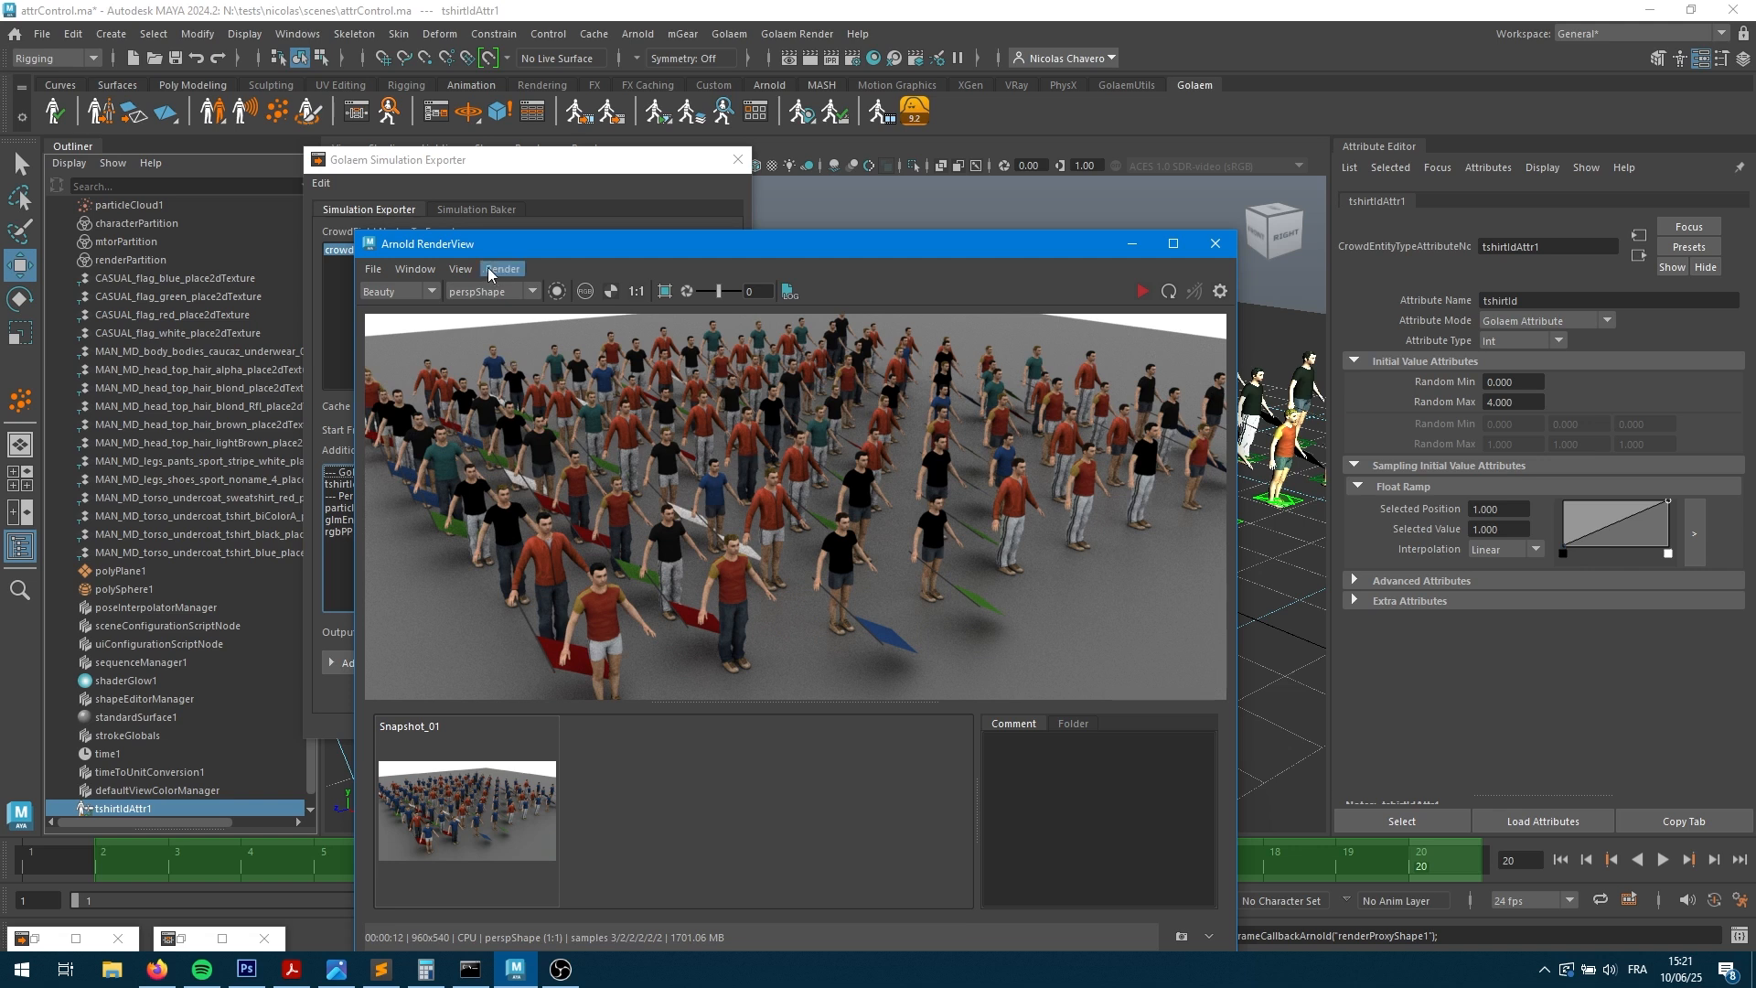
- Store a snapshot of the new render, compare it with the first snapshot, and close the render view and the simulation exporter
click(416, 269)
mouse_move(454, 268)
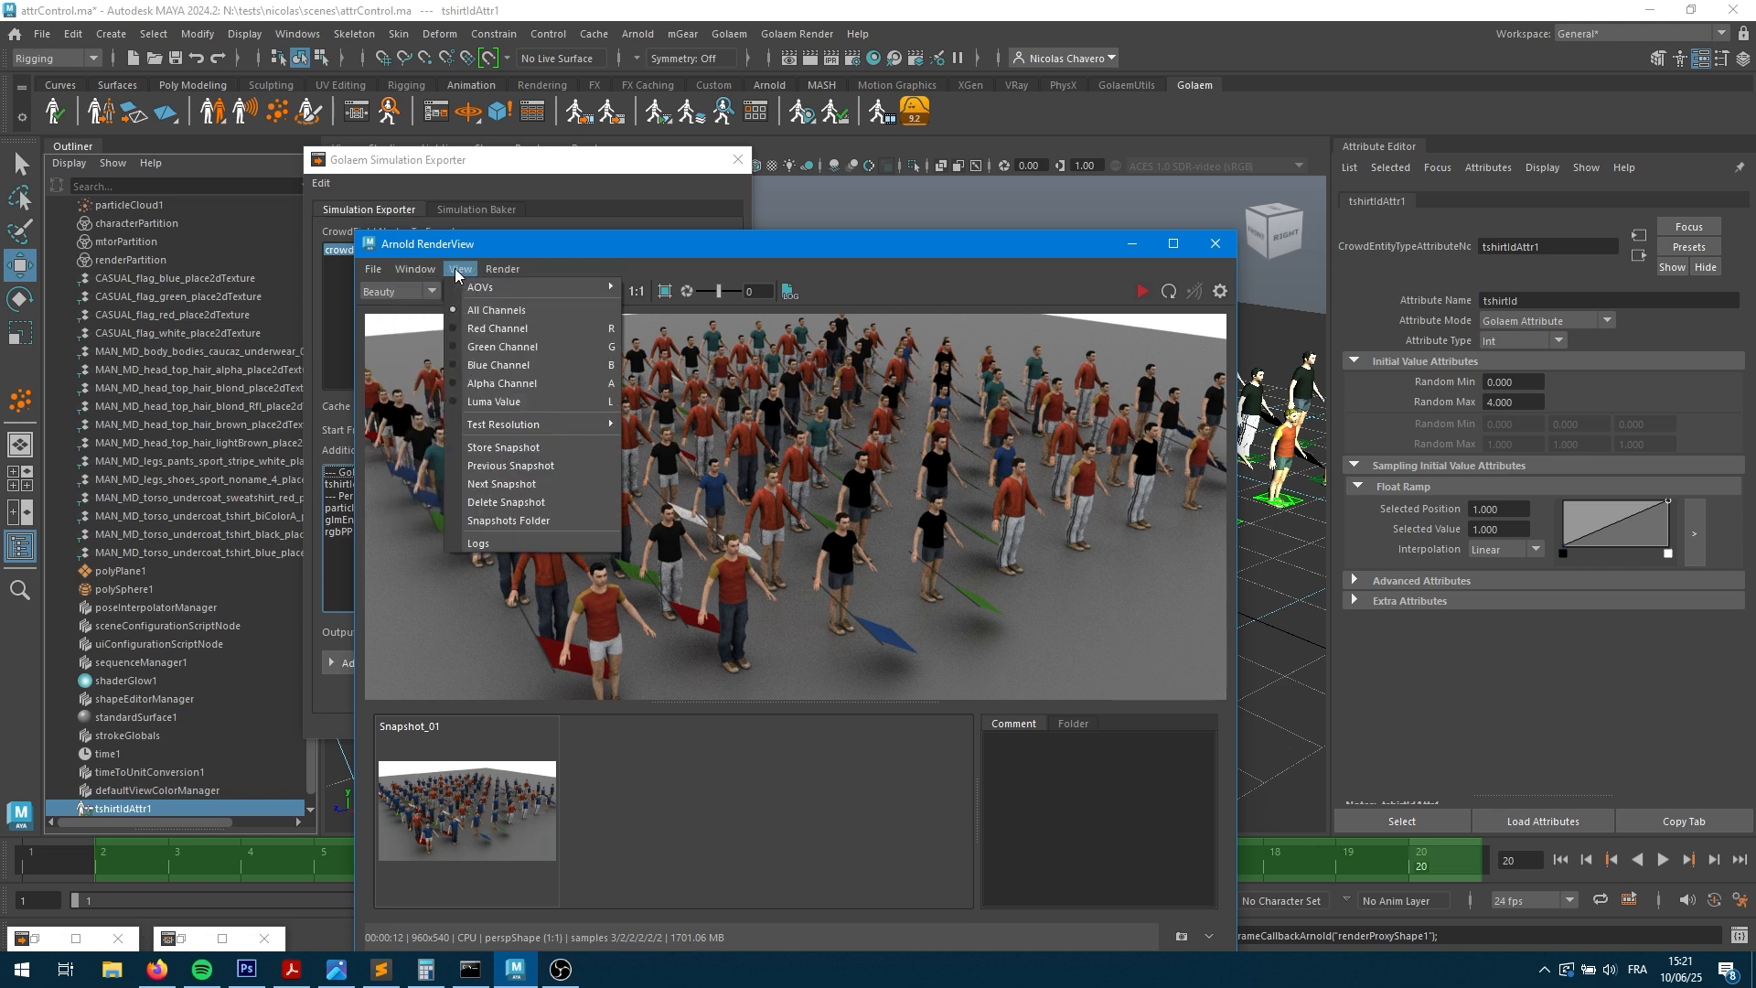
click(503, 448)
click(471, 809)
click(614, 814)
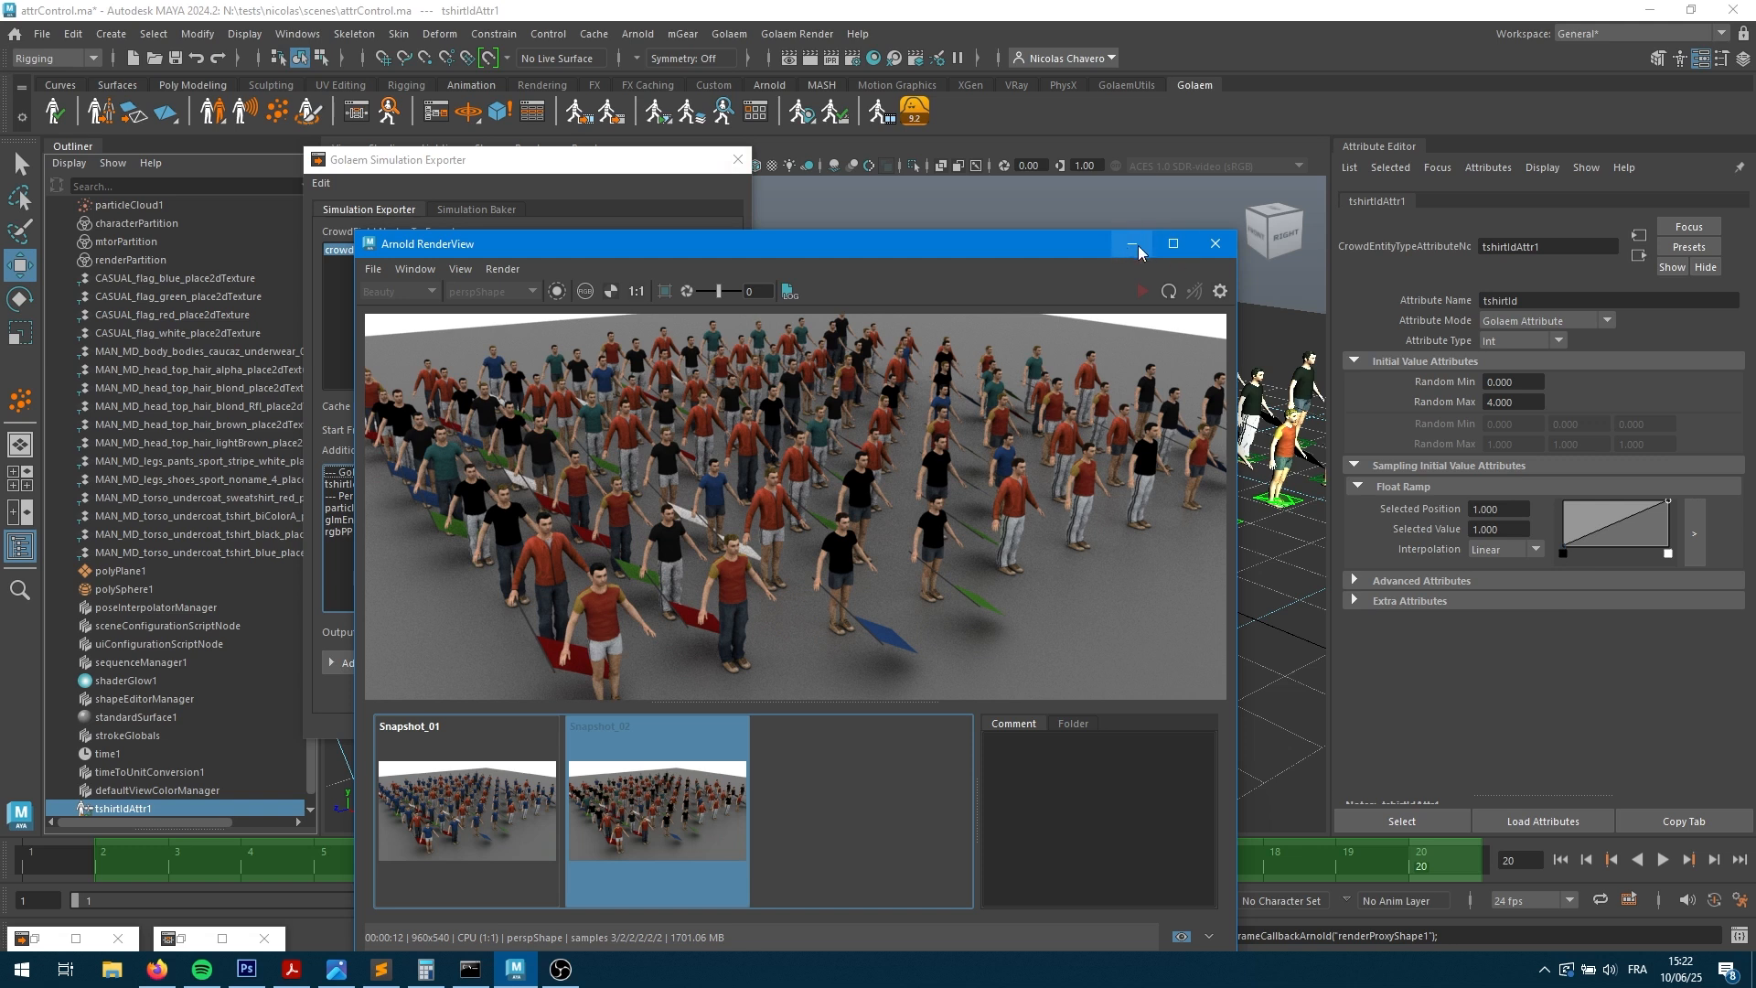
click(1216, 243)
click(738, 159)
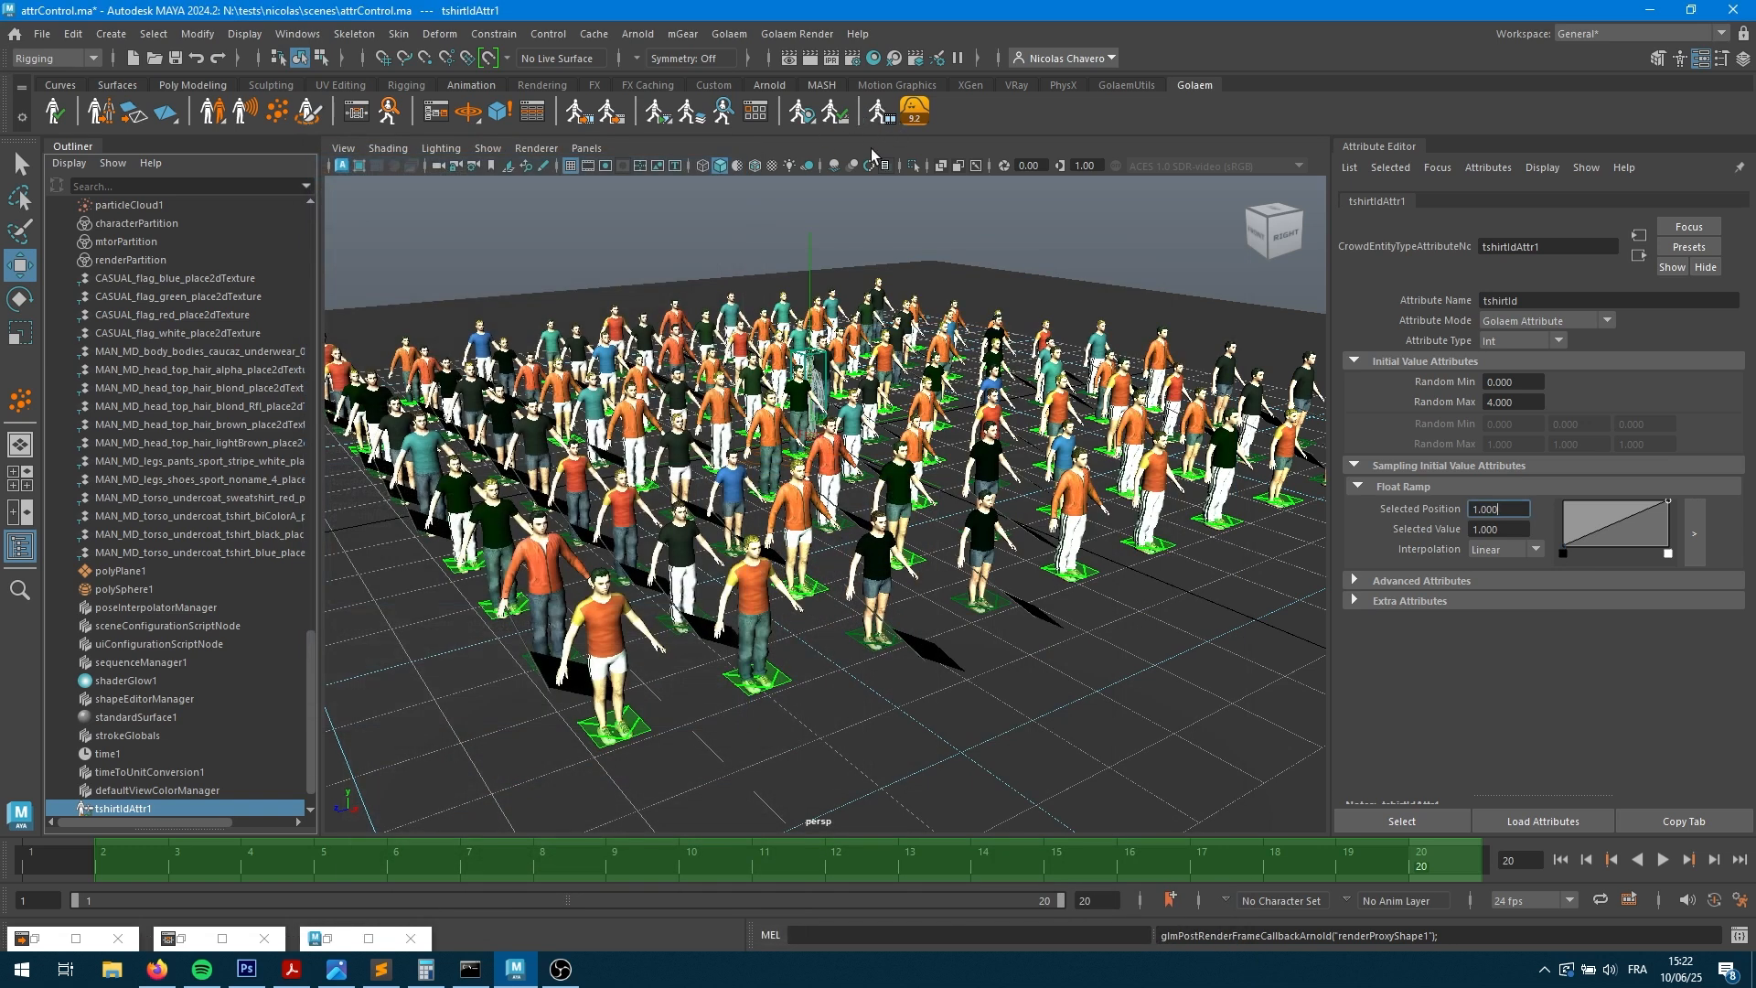
- Open the Golaem Attributes Spreadsheet, enlarge it and browse the tshirtId values of all entities
click(880, 112)
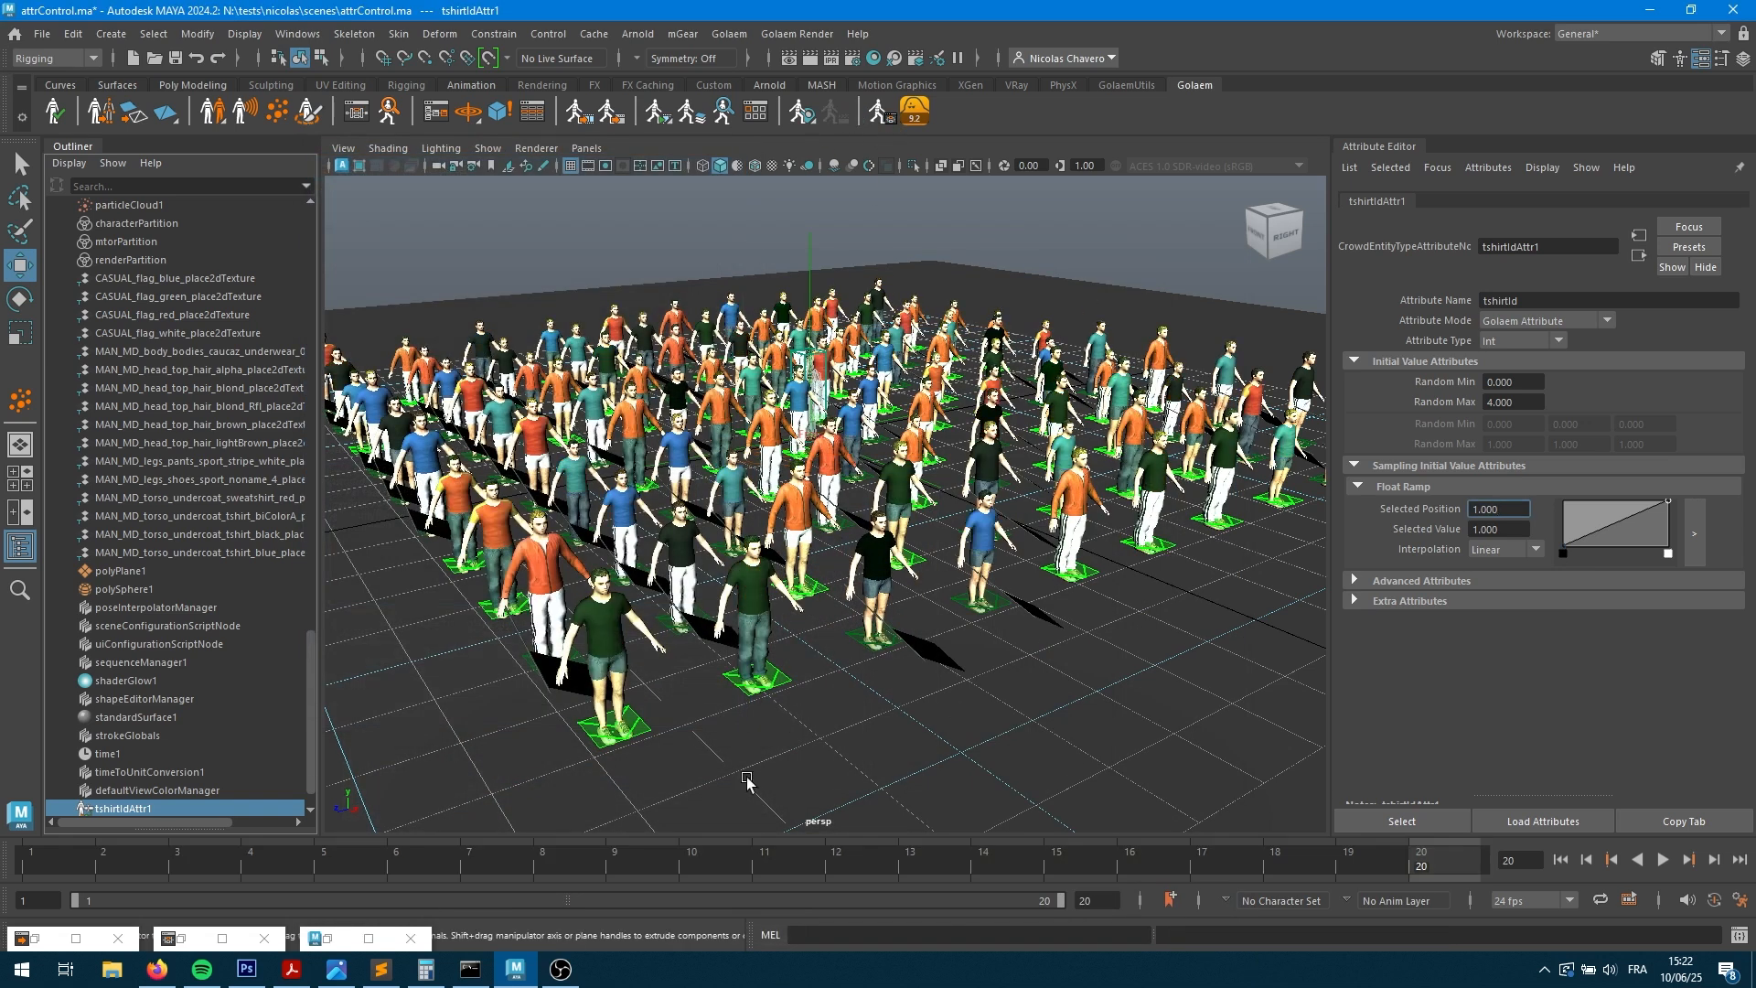
click(532, 111)
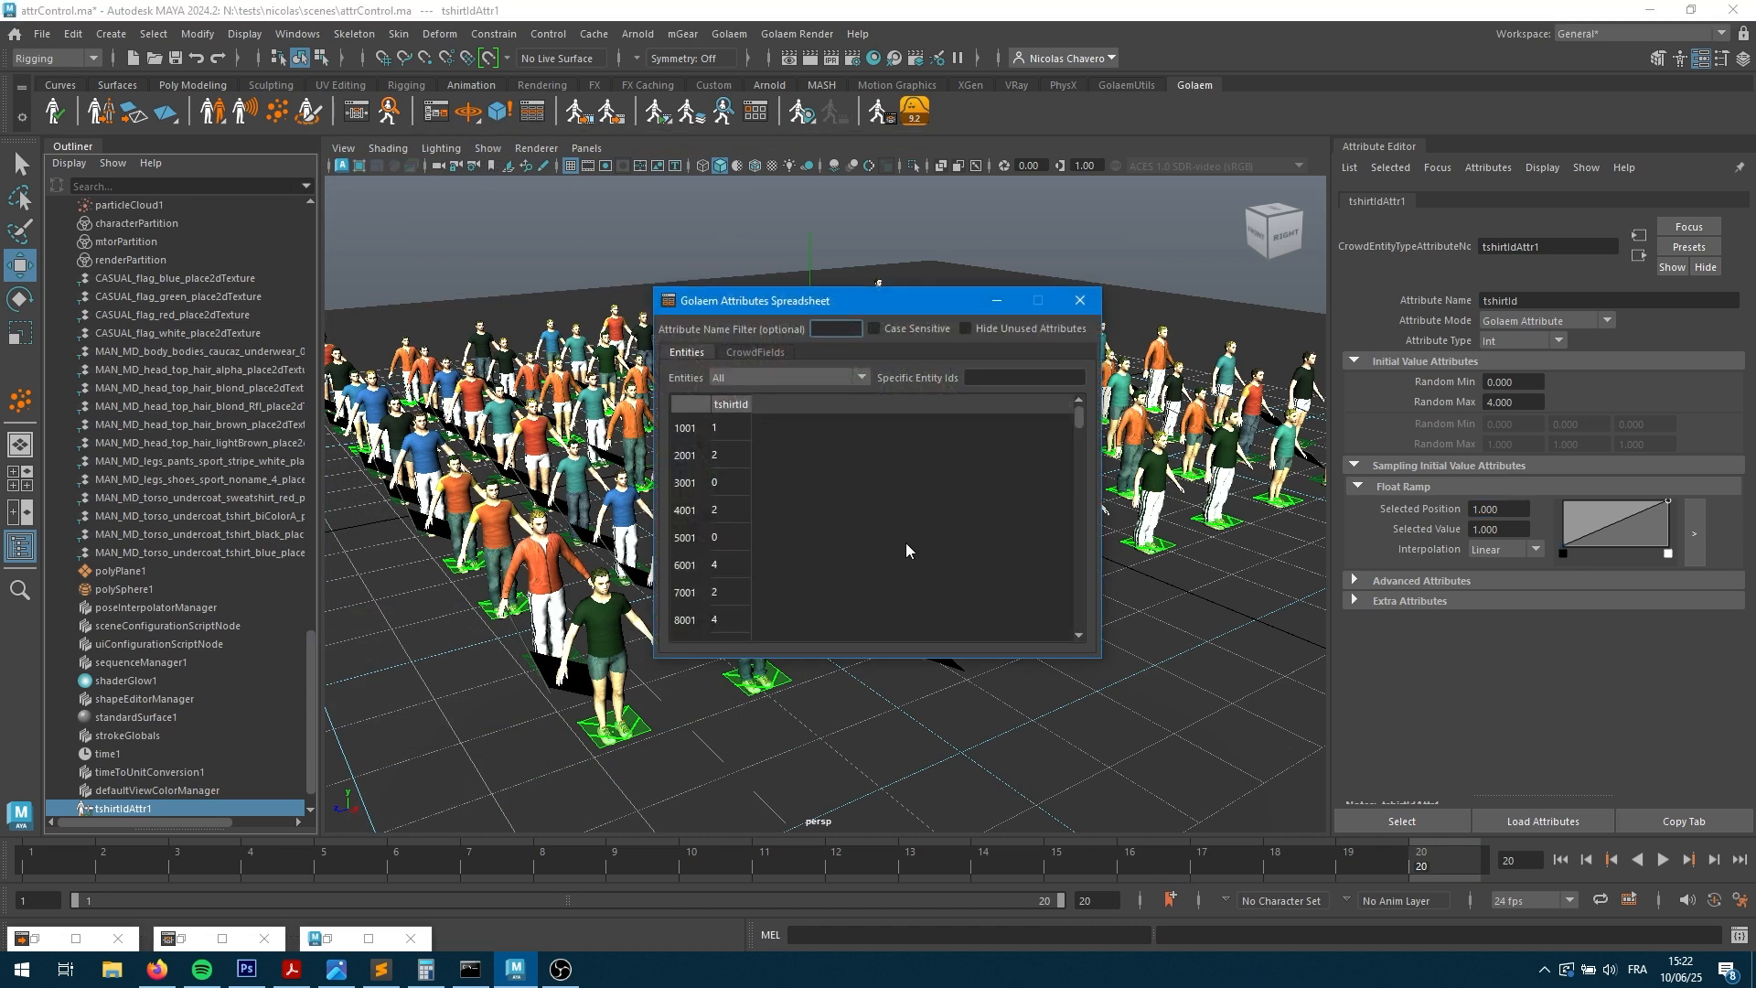
drag(1095, 651, 1335, 860)
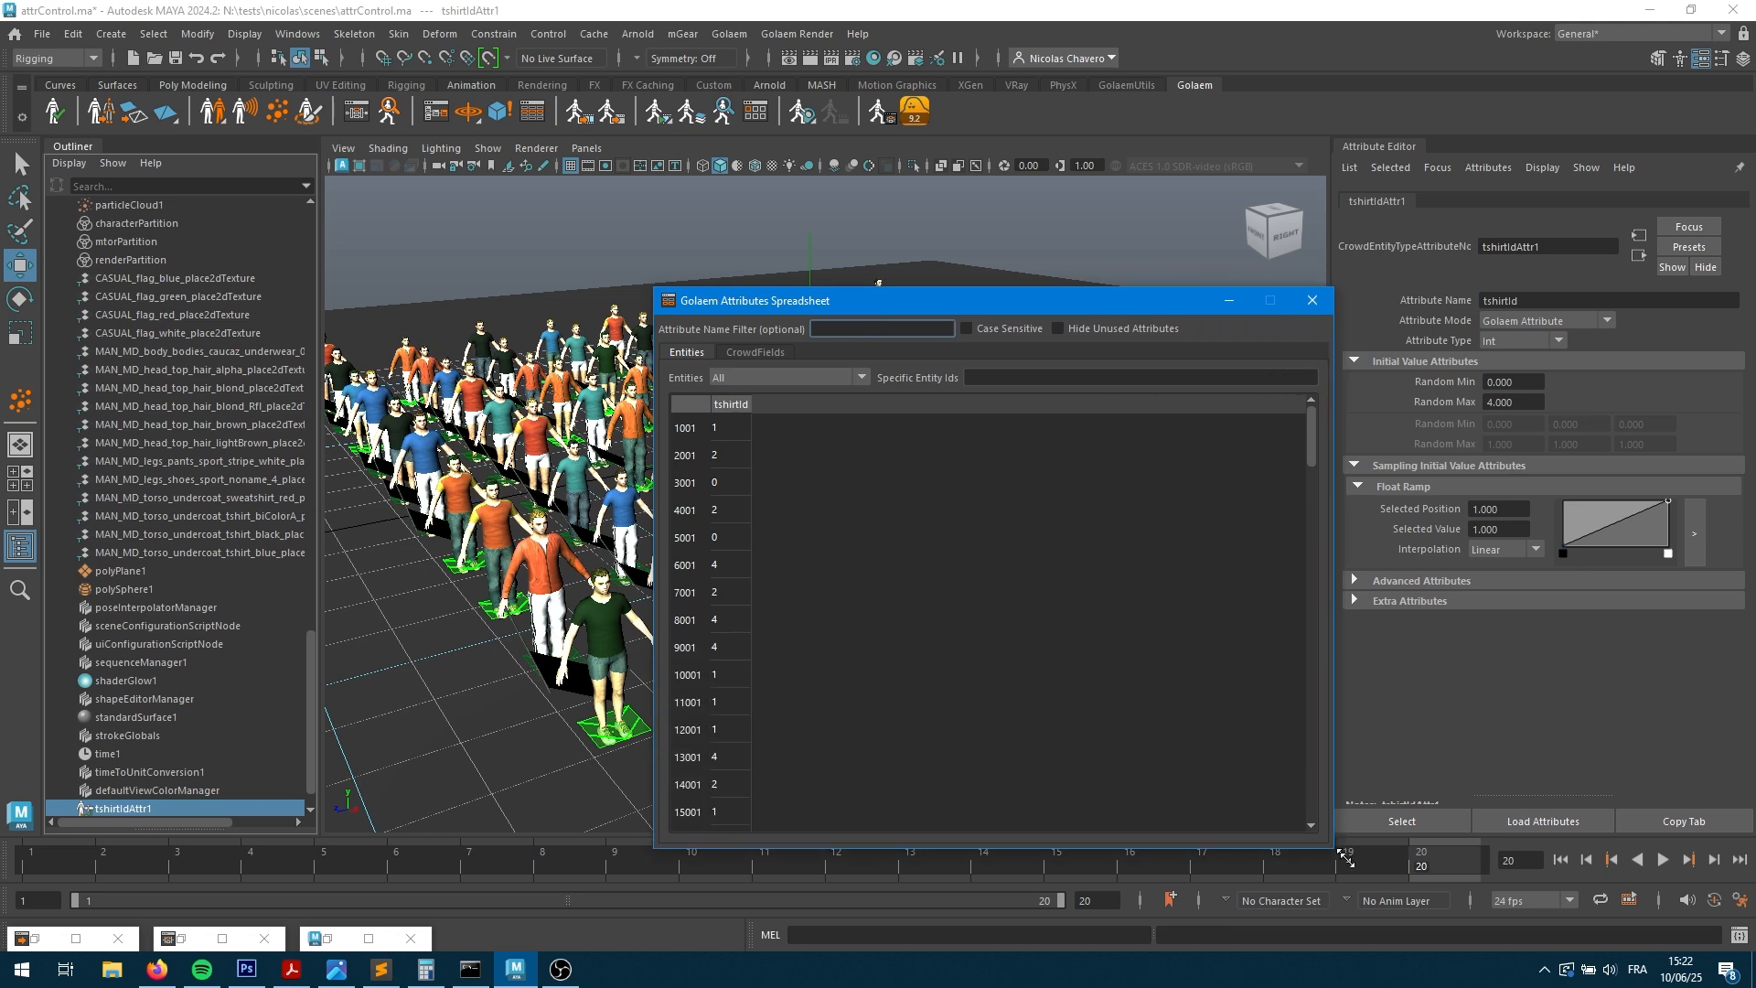
scroll(854, 682, down, 20)
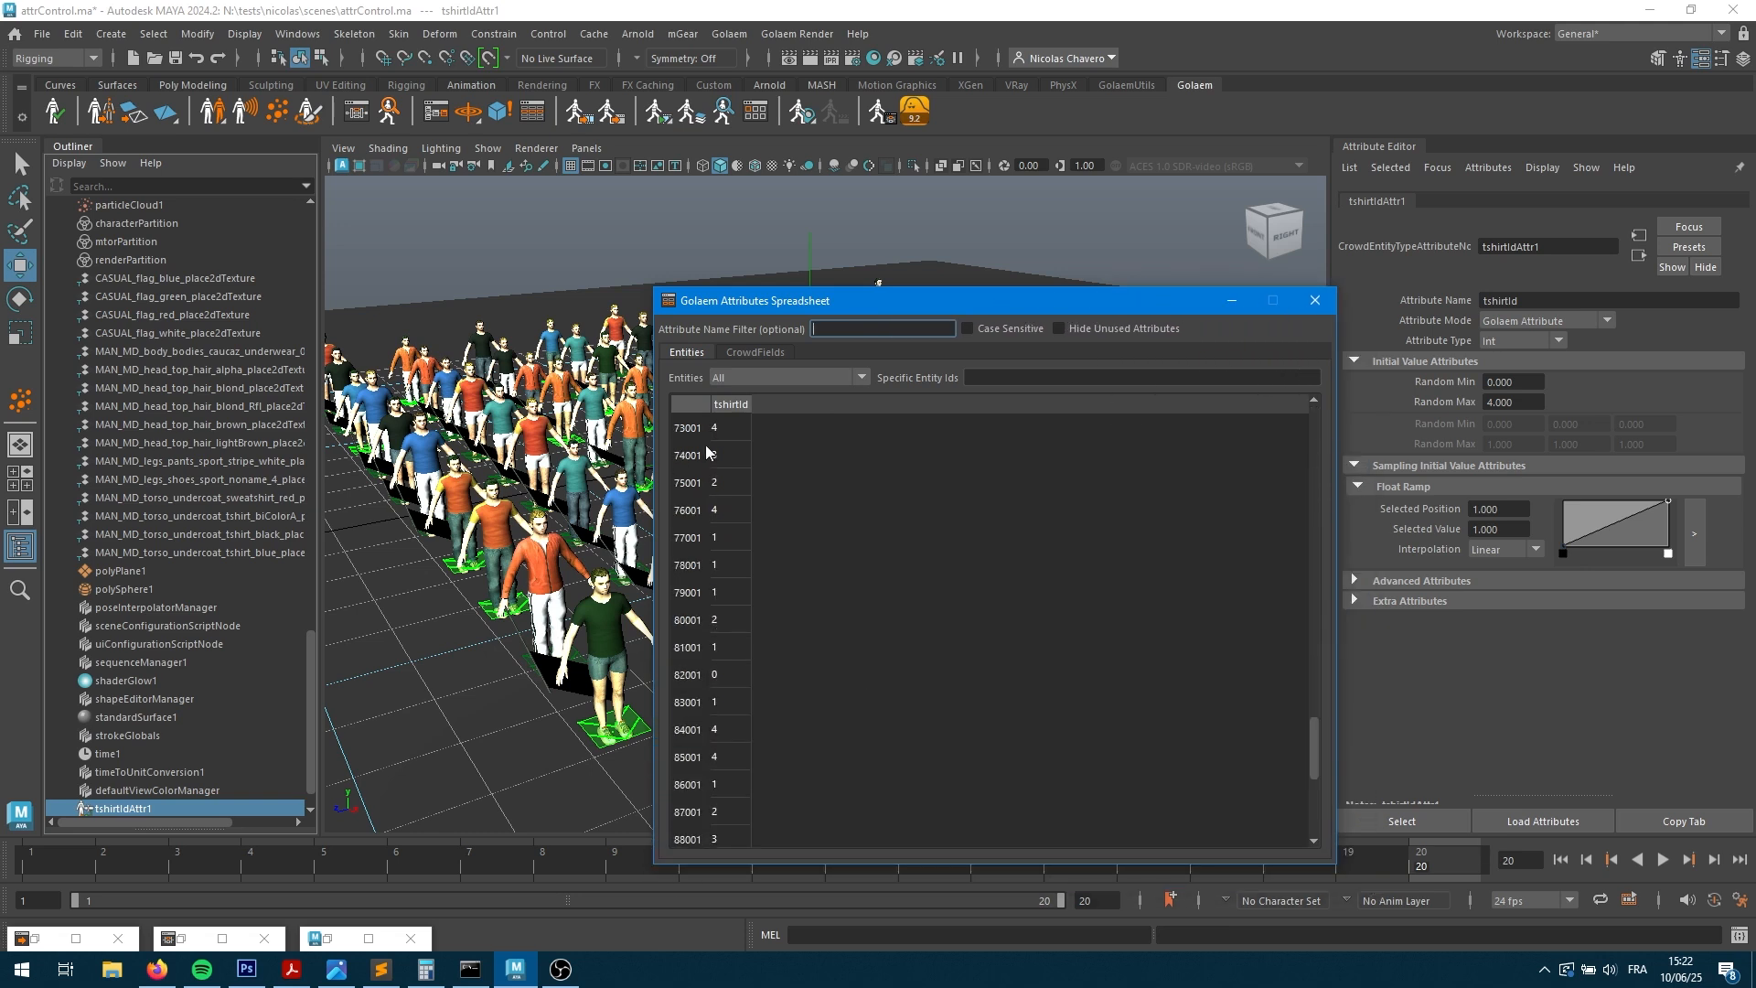
- Inspect the frontmost character in Golaem Visual Feedback and look up its tshirtId by entity ID in the spreadsheet
click(626, 638)
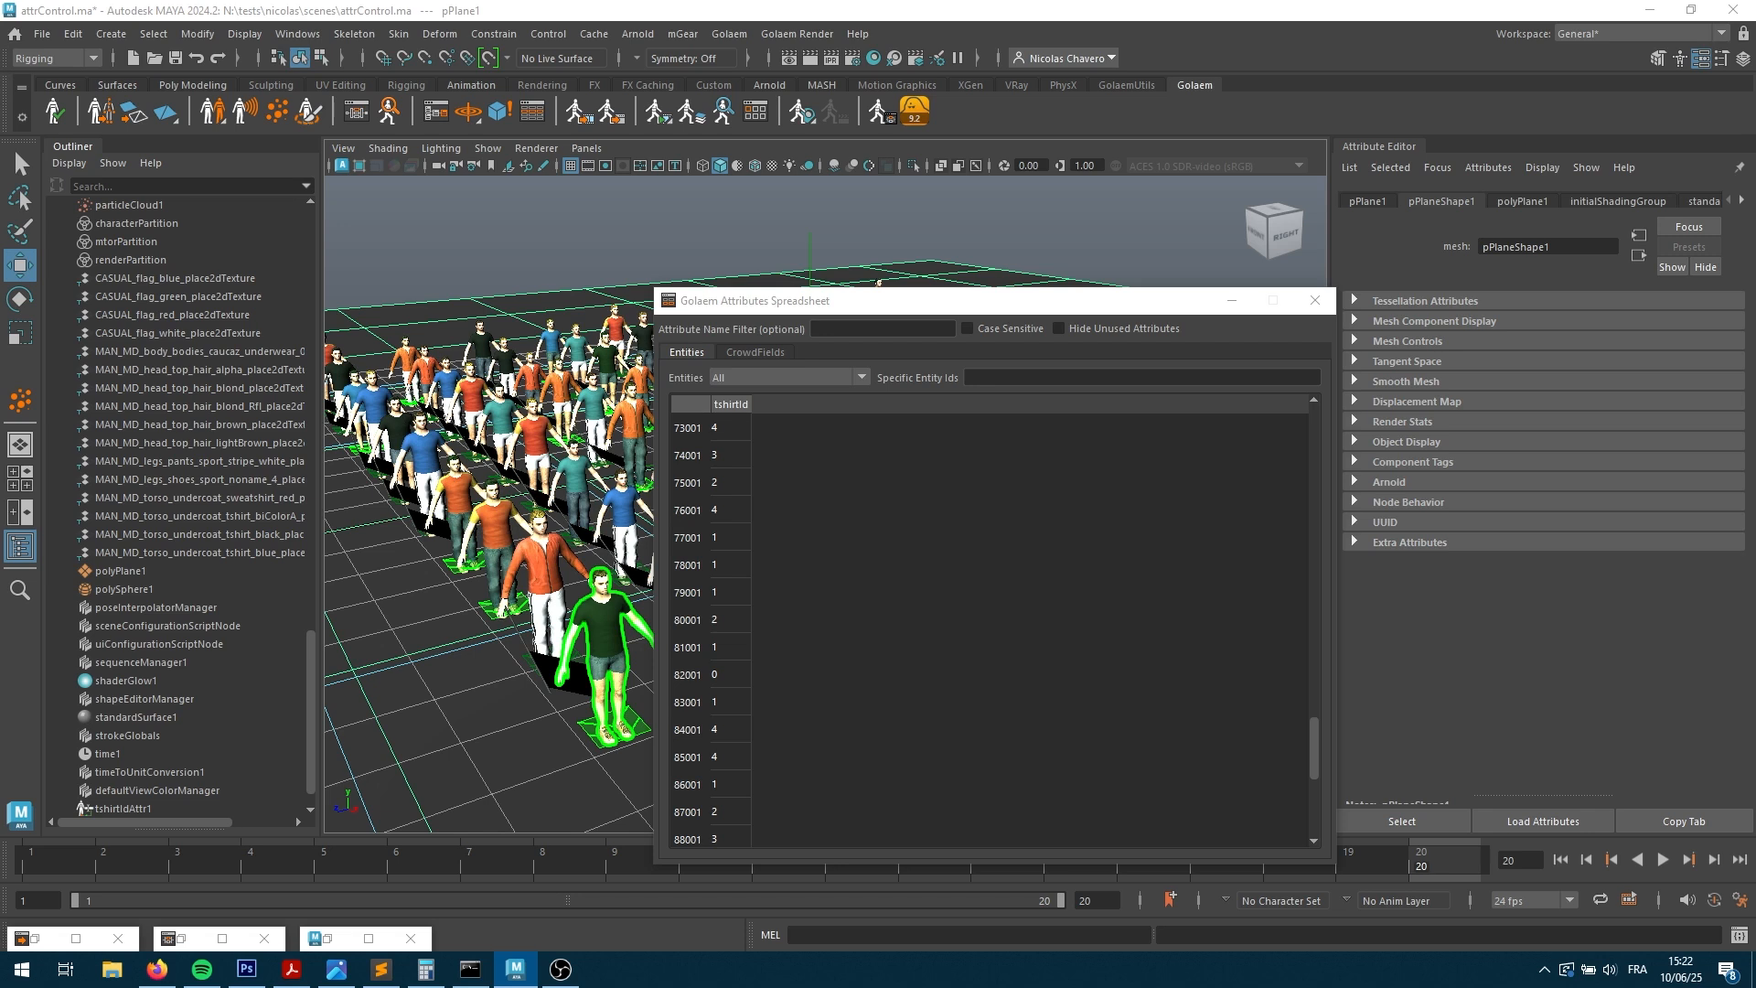
click(327, 938)
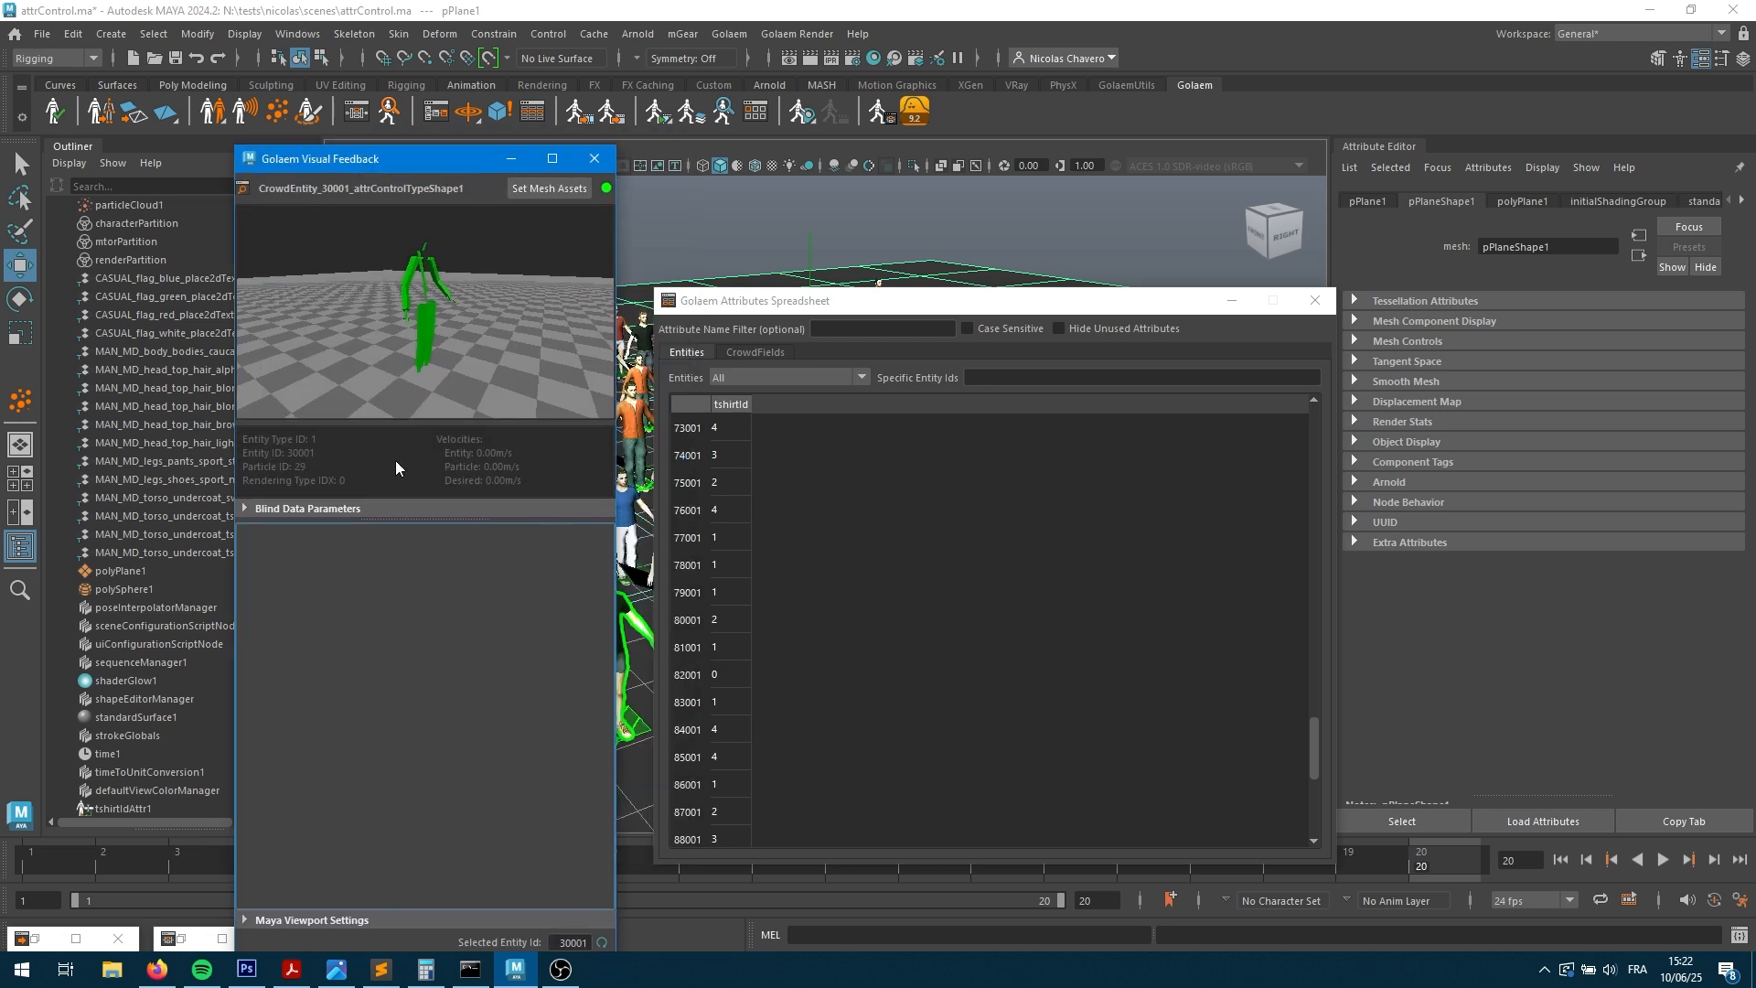
scroll(900, 634, up, 8)
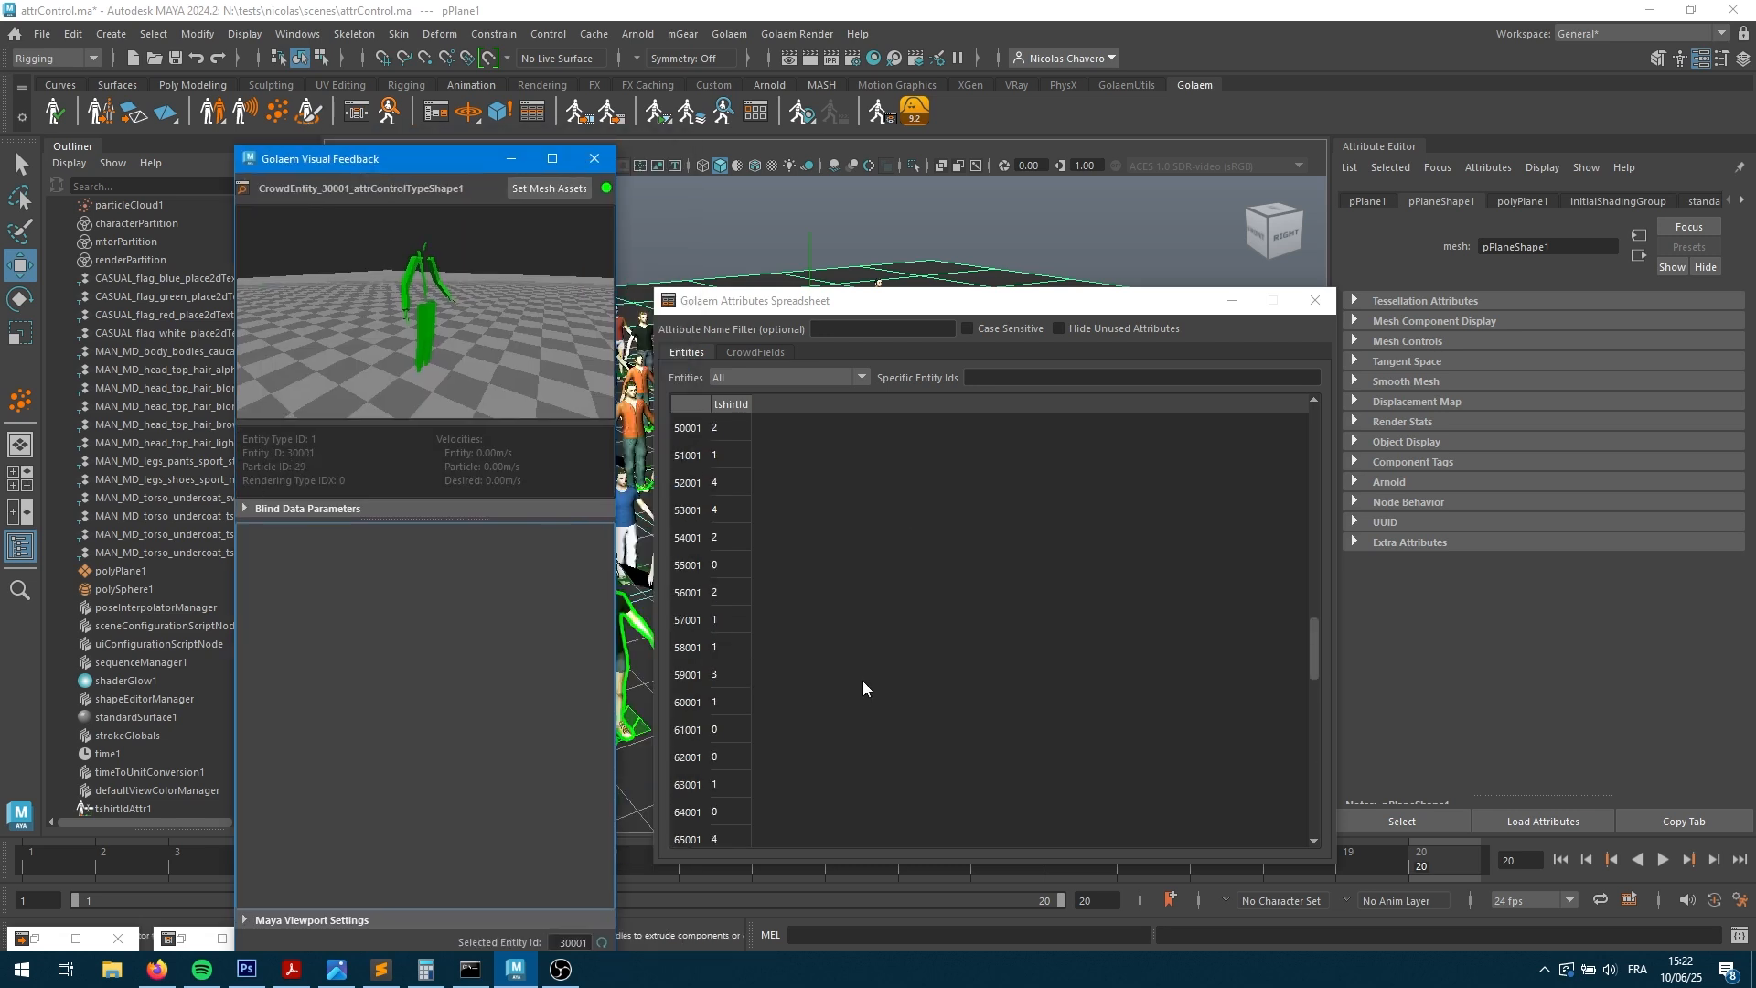
scroll(820, 612, up, 11)
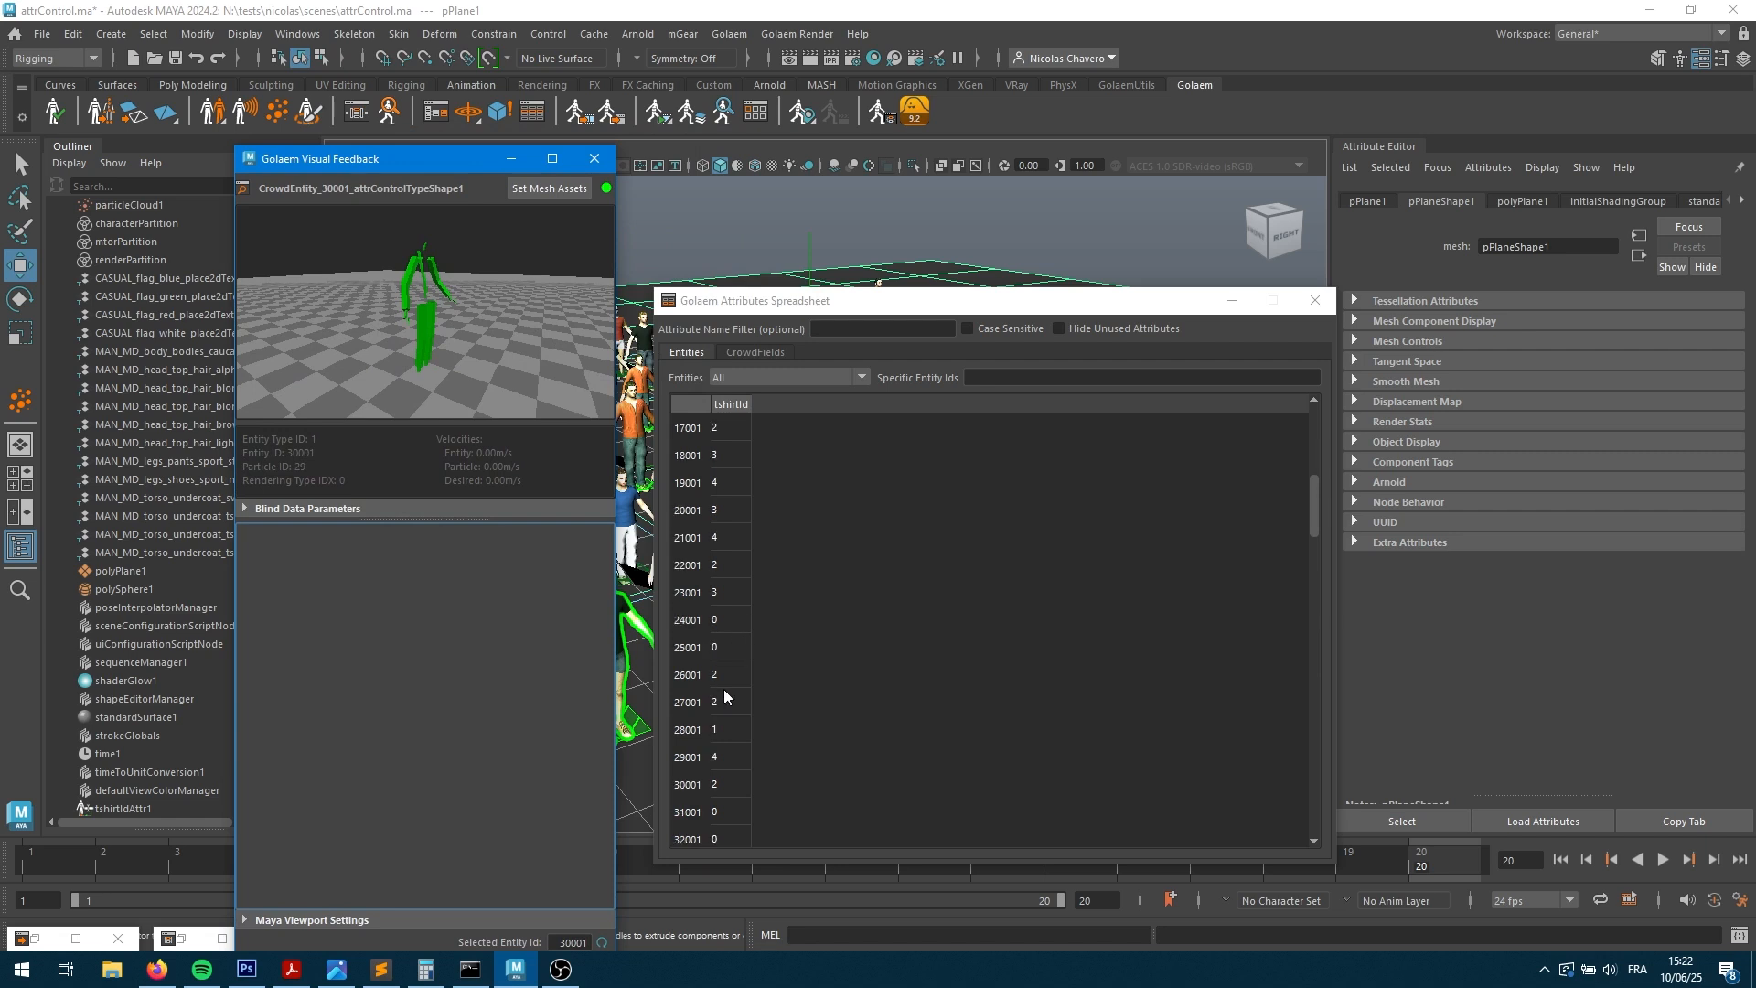
scroll(713, 723, down, 2)
click(1315, 301)
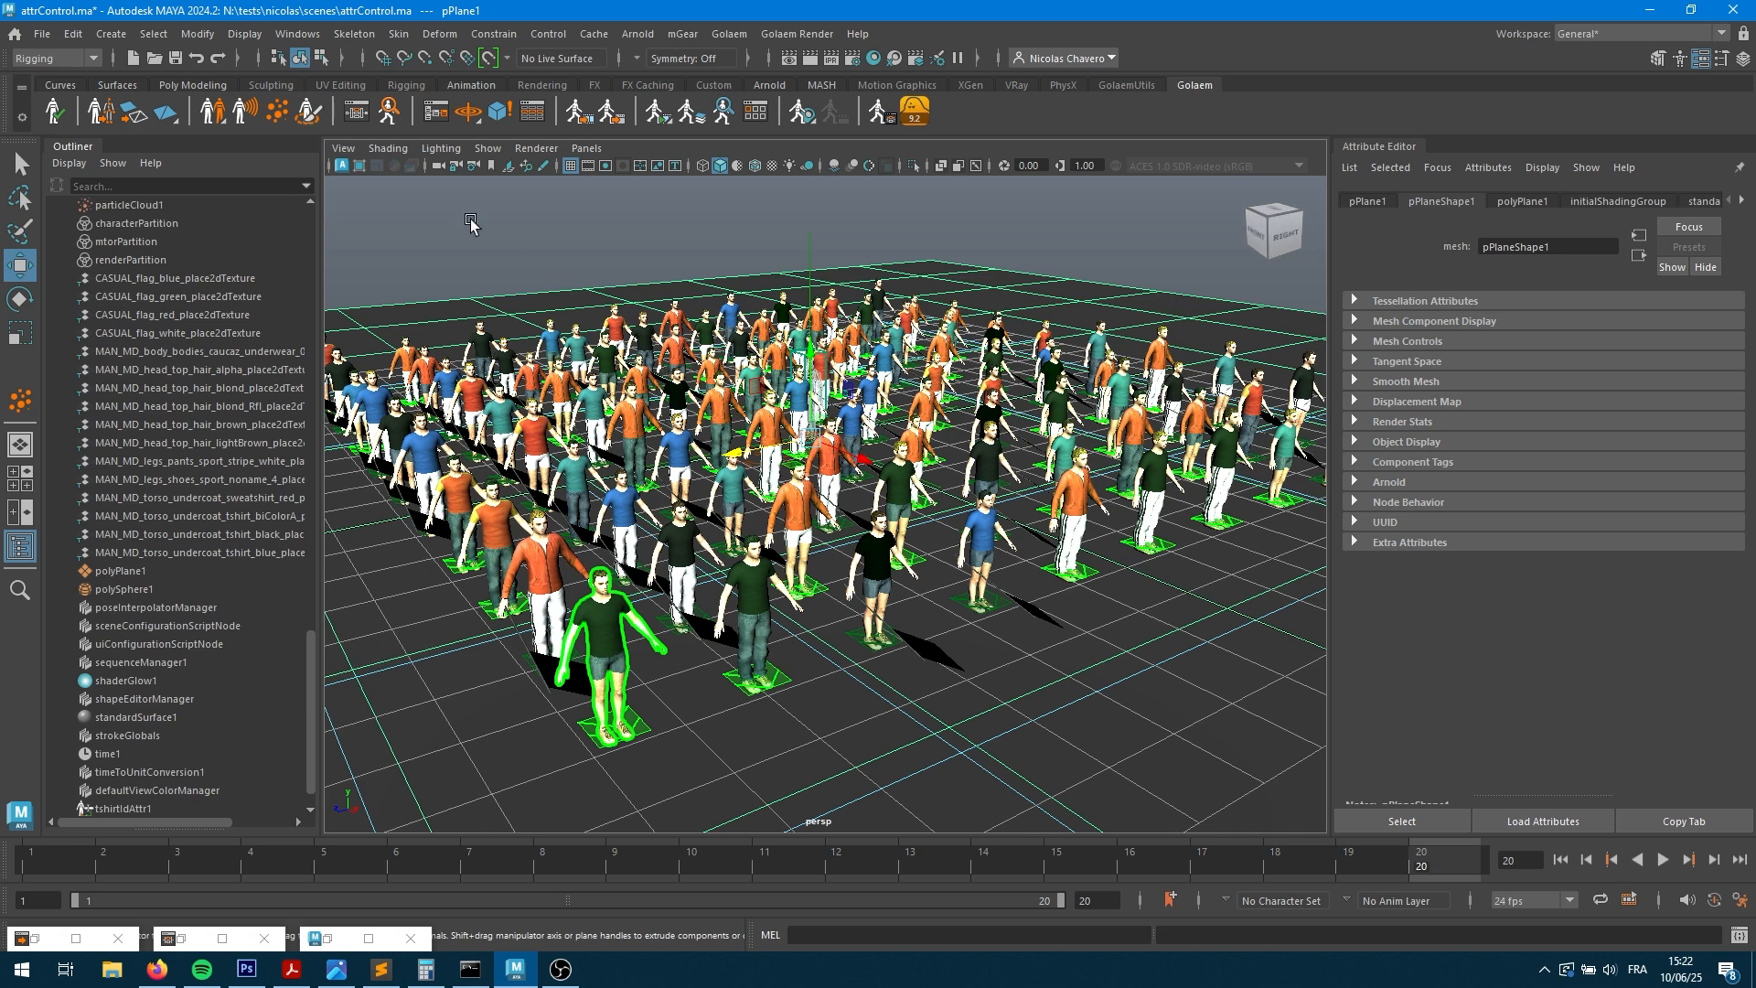
- Lower the end point of tshirtIdAttr1's float ramp to 0 and set the attribute's Random Max to 0
click(1097, 427)
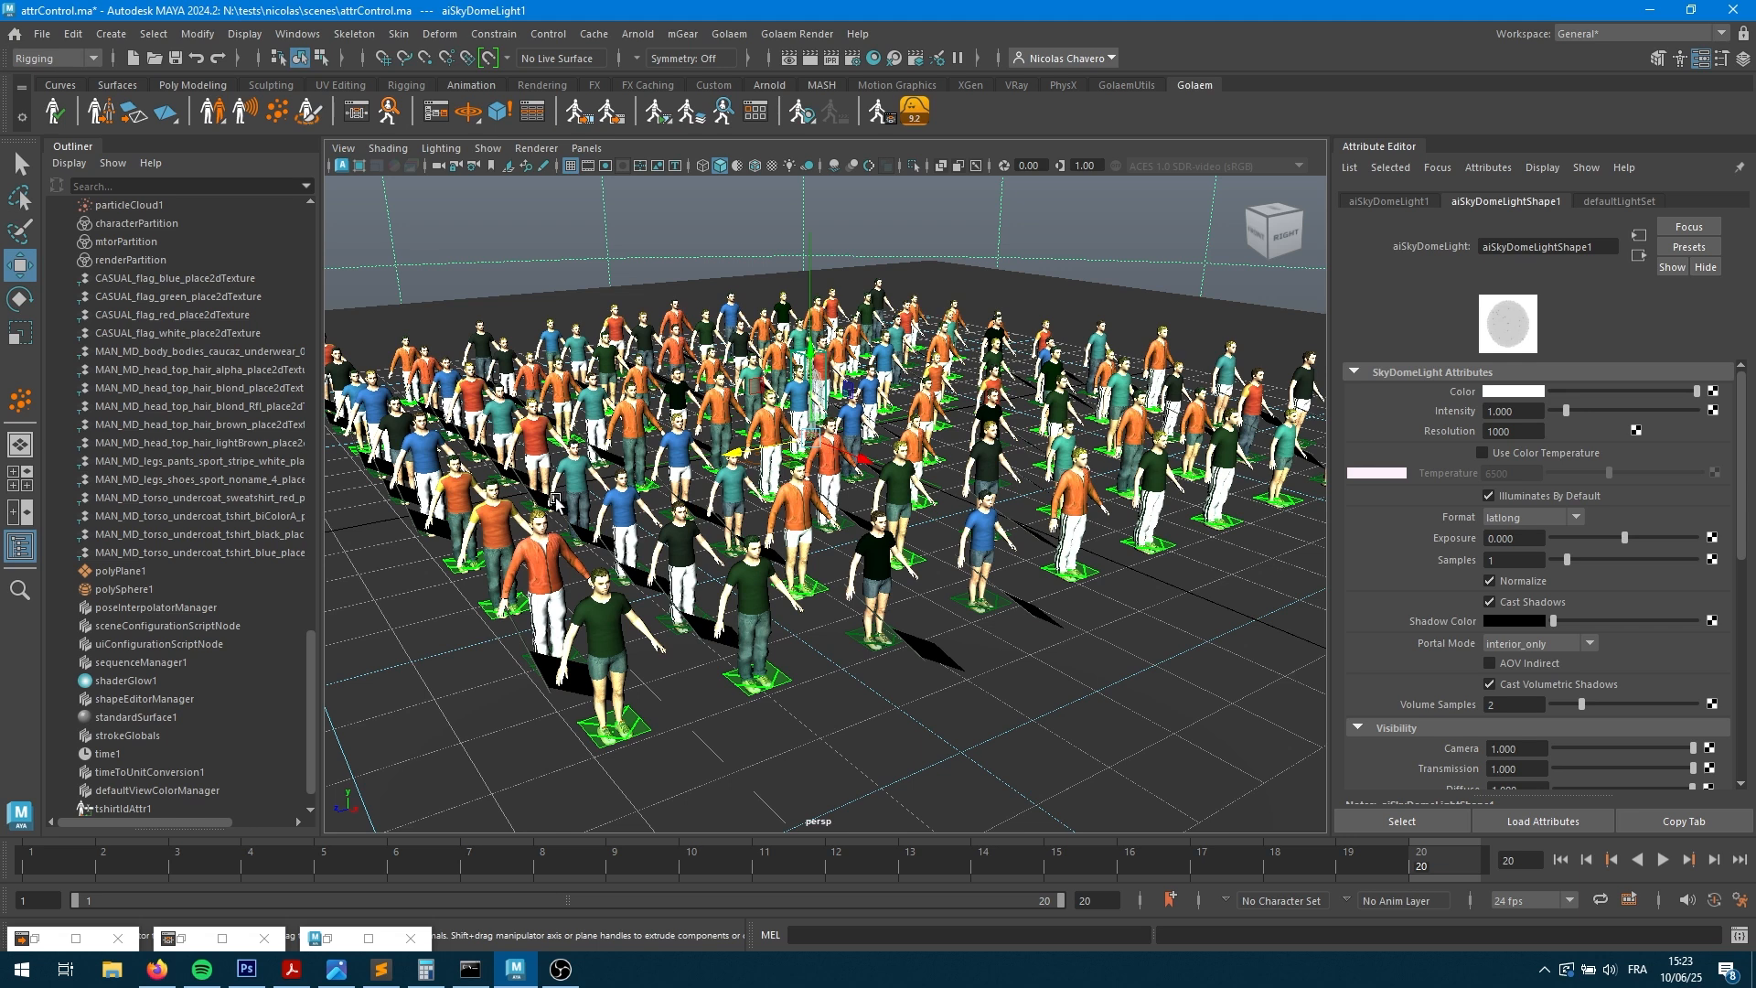
scroll(205, 514, up, 15)
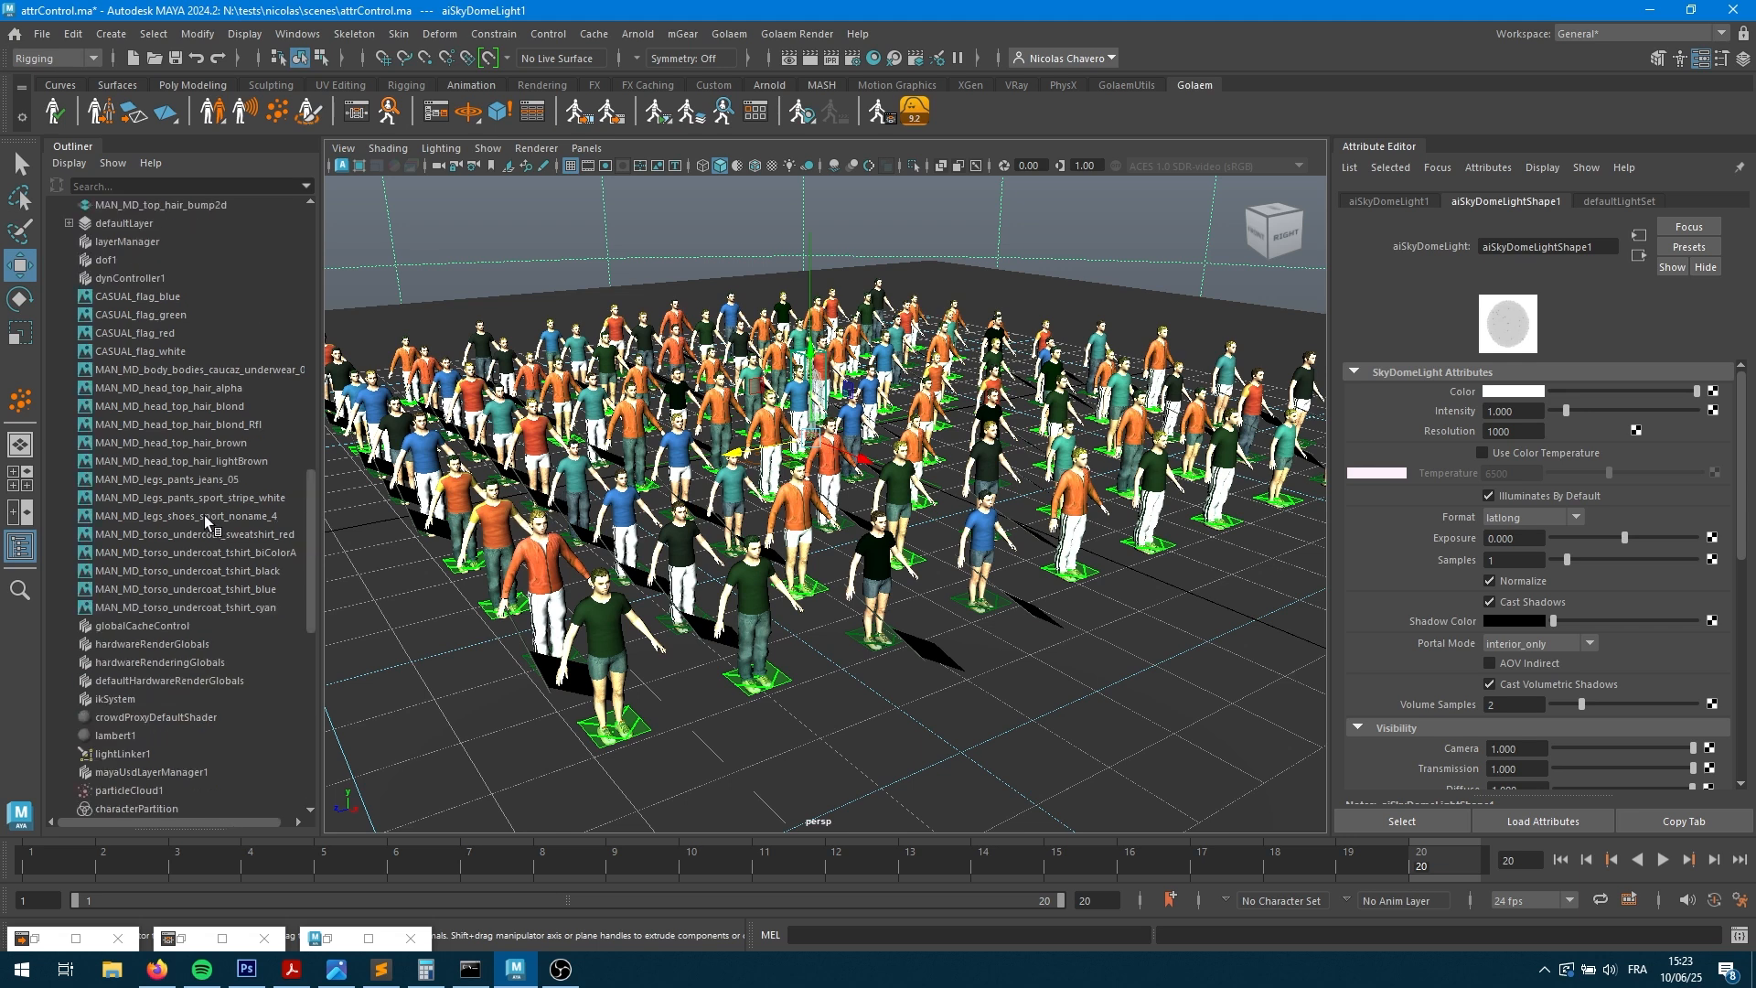
click(153, 353)
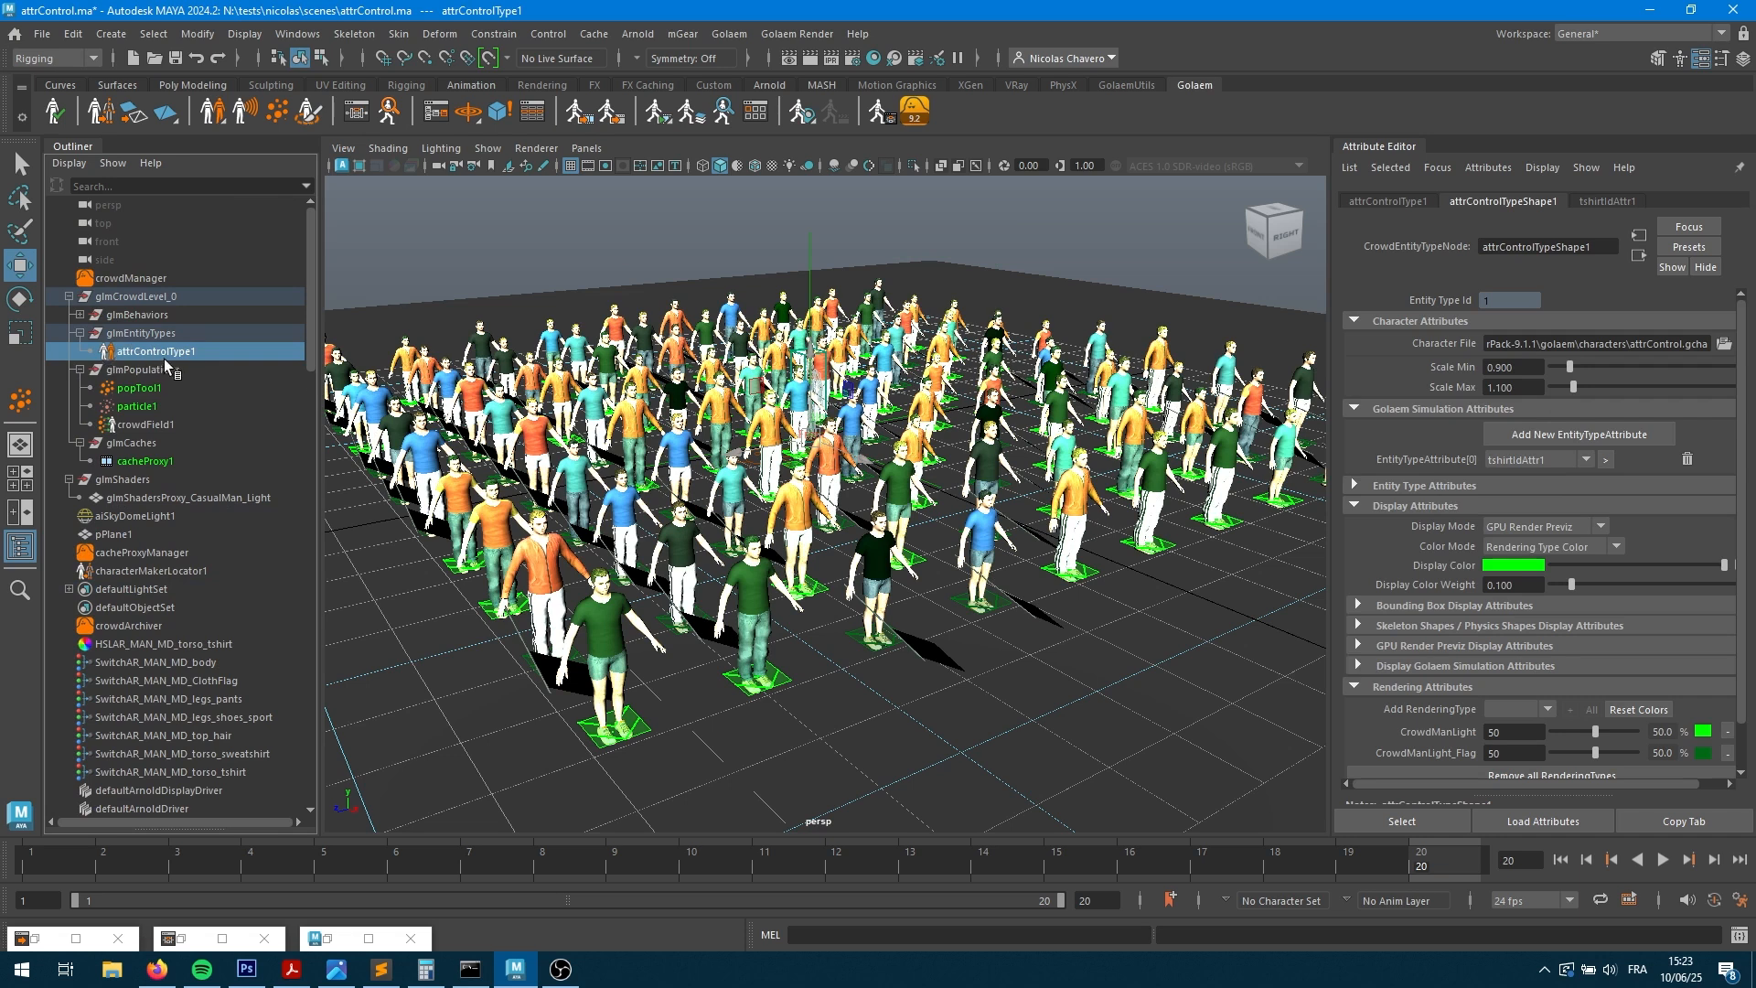
click(1606, 459)
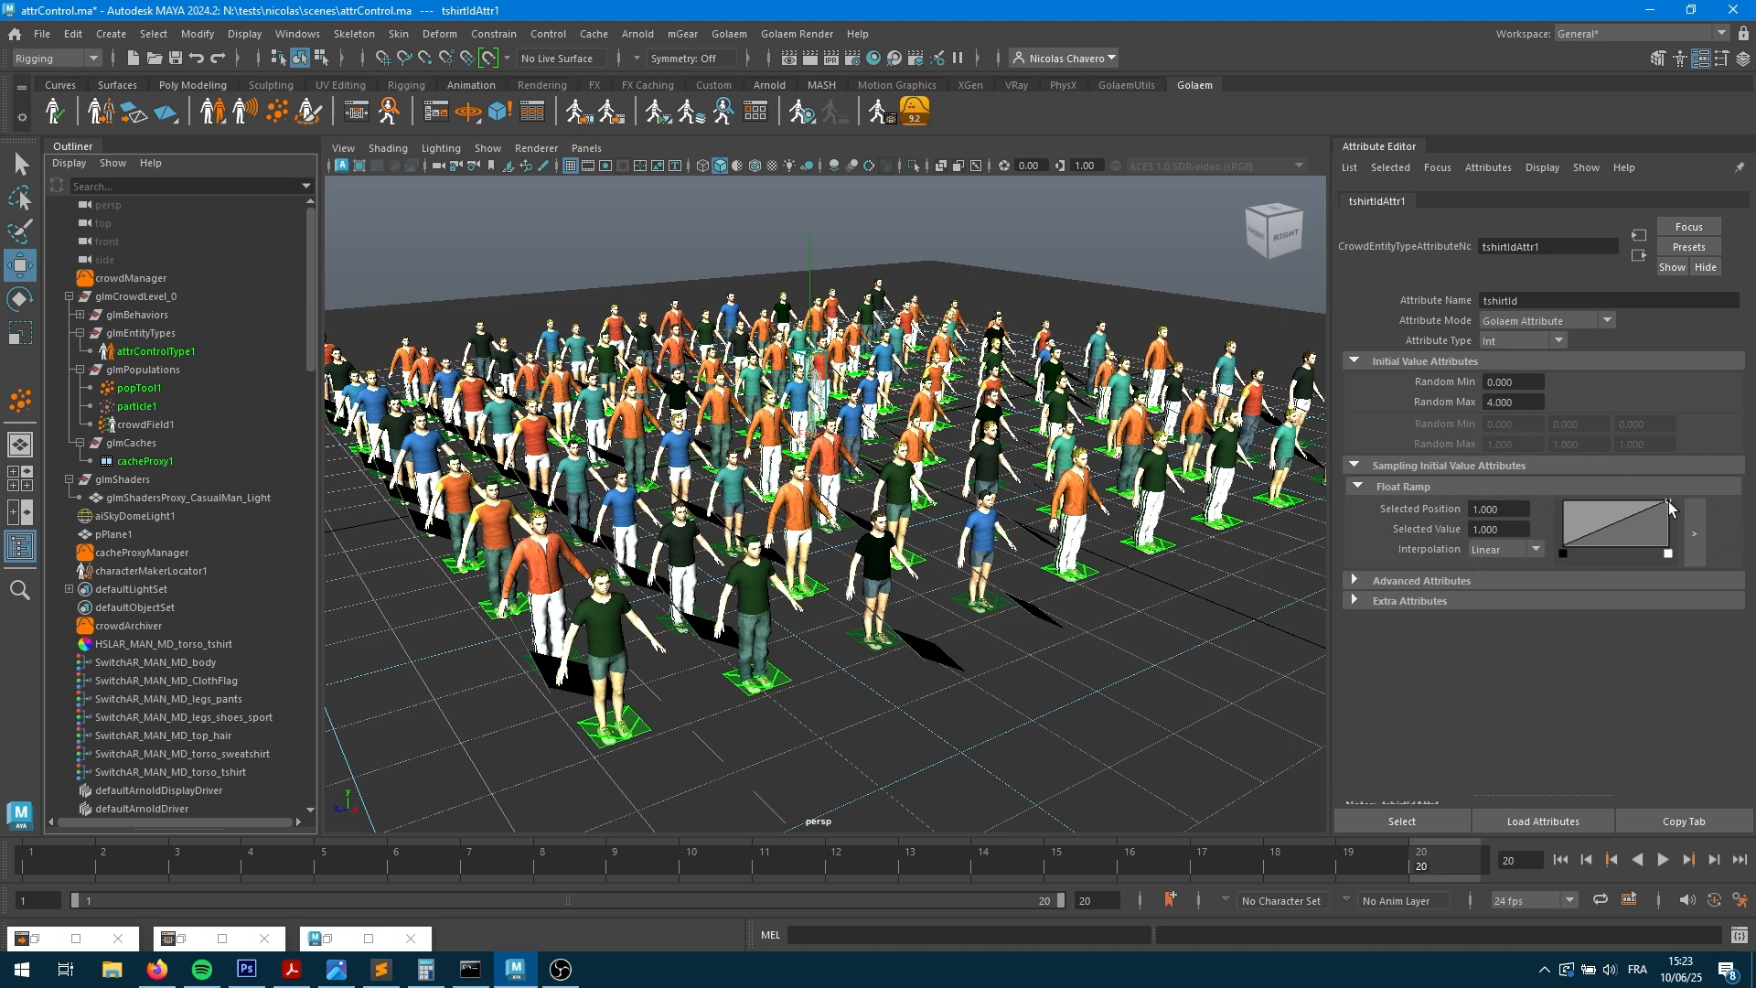
drag(1669, 502, 1674, 551)
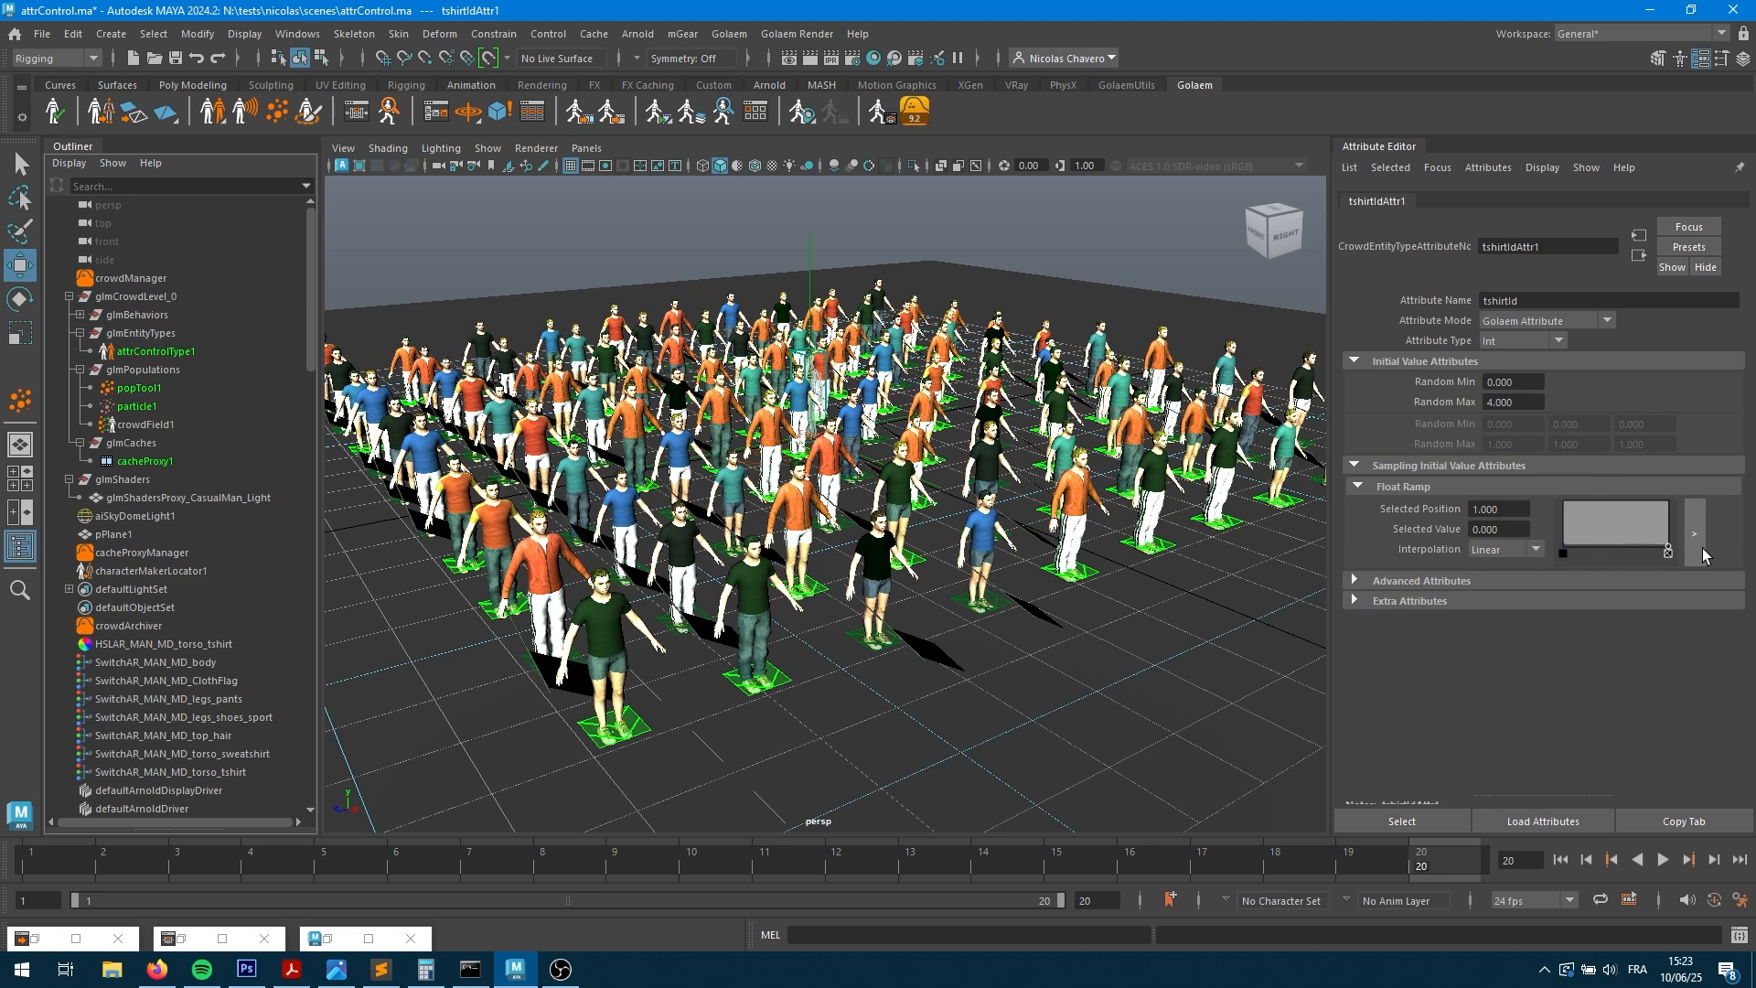
click(1513, 402)
text(0)
key(Tab)
- Create a polygon plane, scale it up and place it slightly above the ground under the front characters
click(192, 85)
click(213, 111)
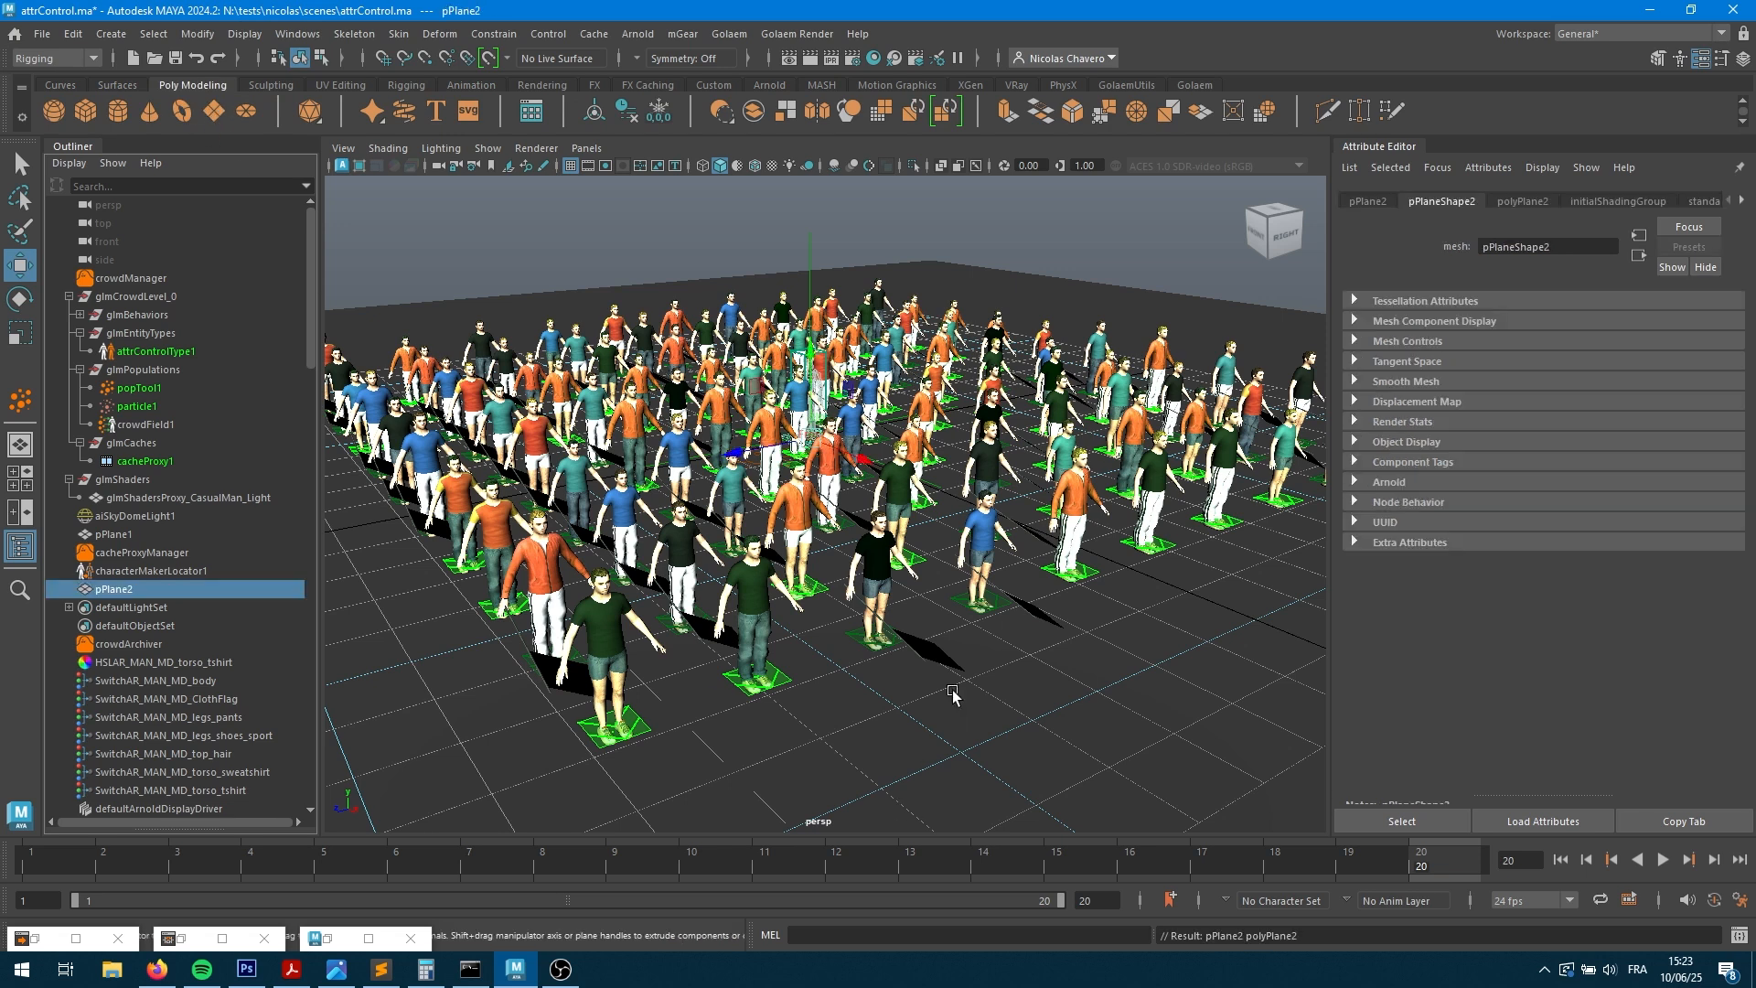
key(r)
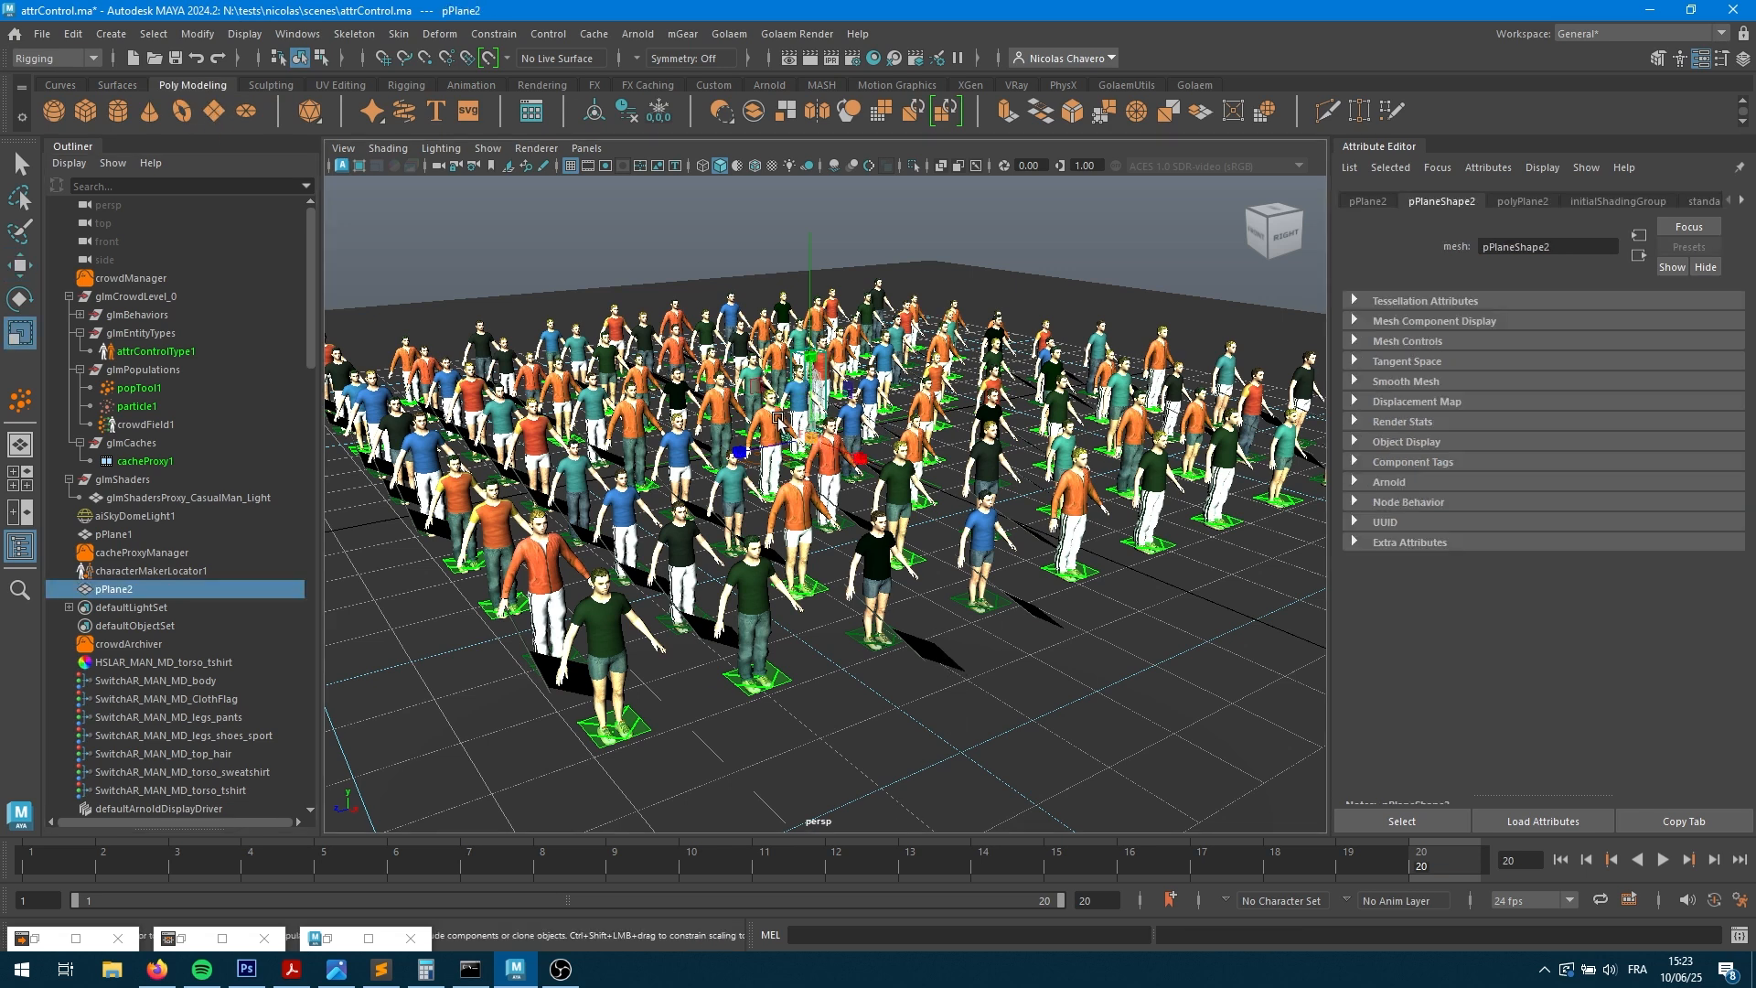
drag(810, 438, 1057, 618)
key(w)
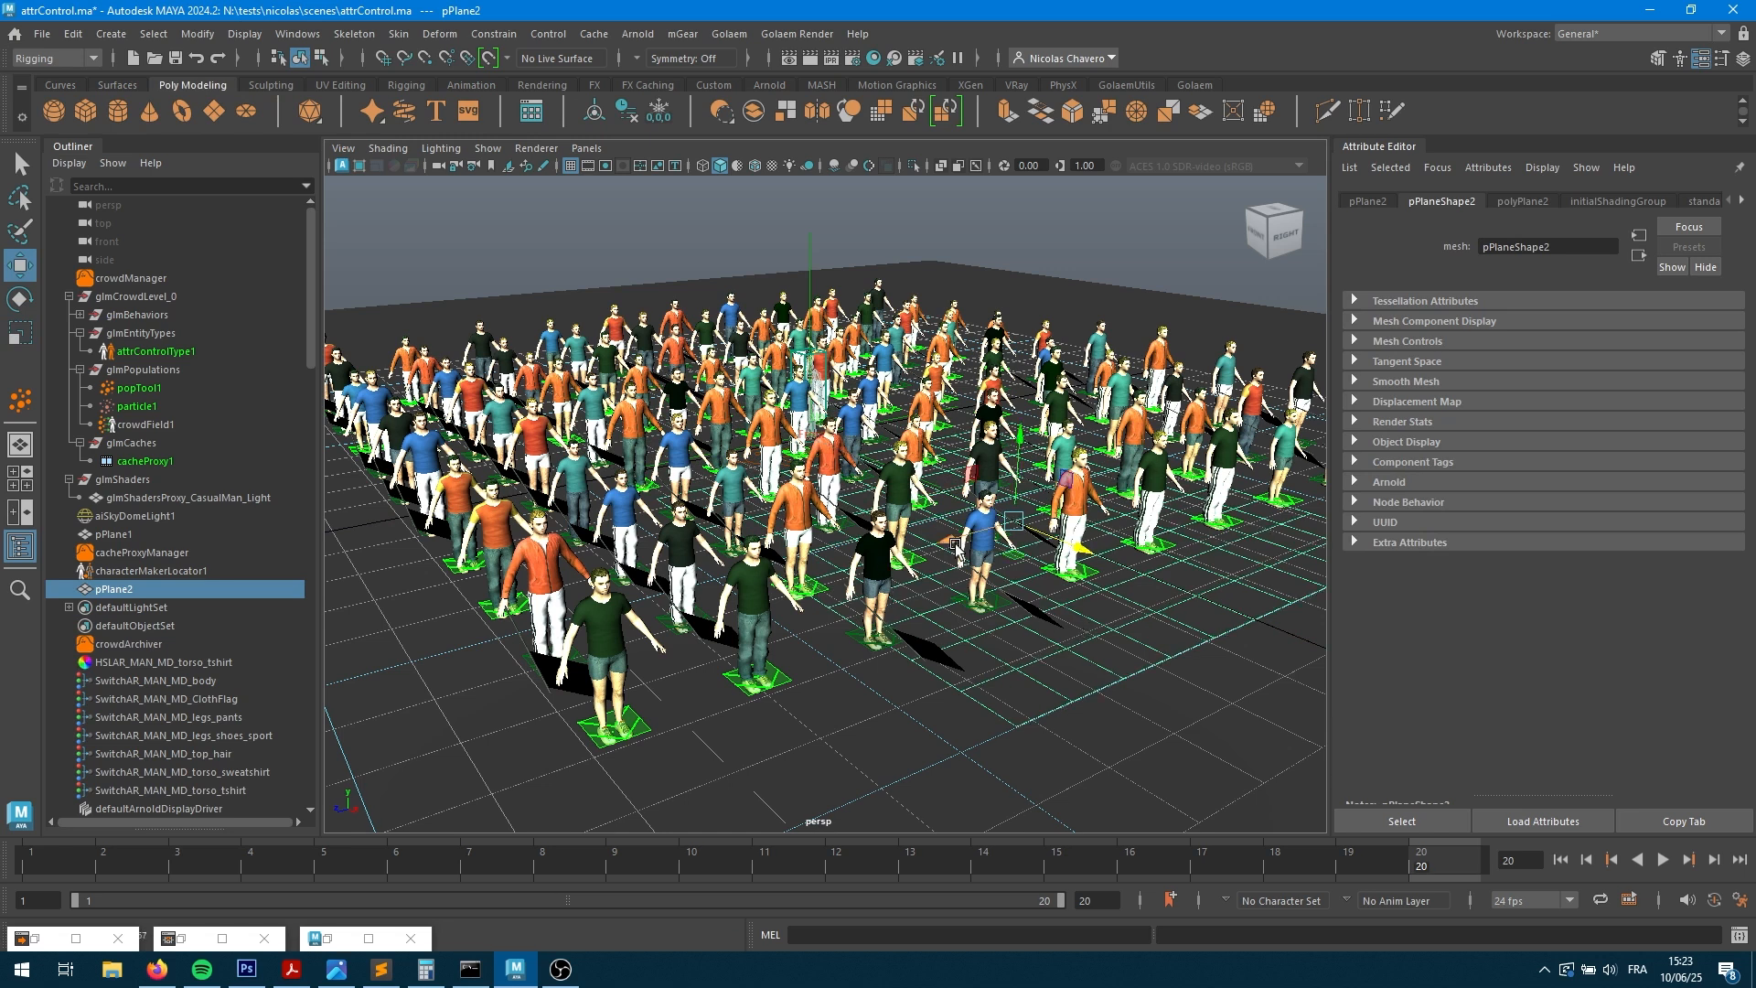
drag(955, 545, 697, 621)
drag(757, 512, 741, 491)
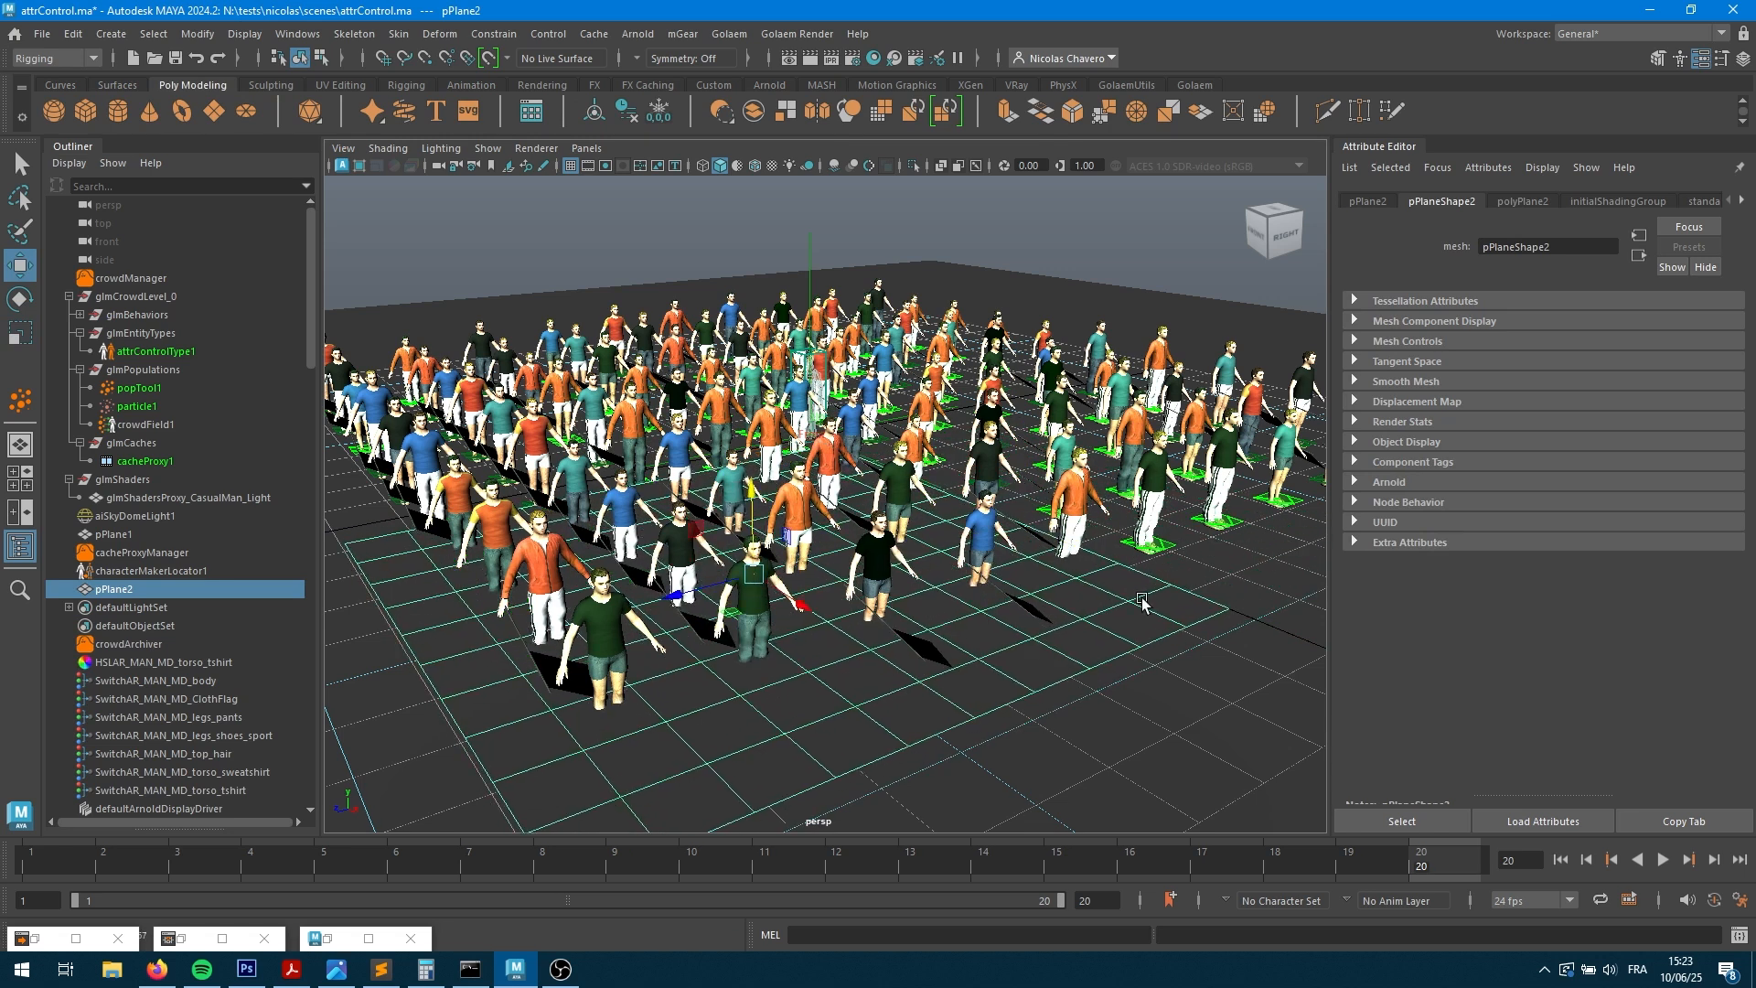
alt+drag(897, 494, 823, 484)
- Insert a Channel Operator behavior between the start and end of the attrControlType container in the Golaem Behavior Editor
click(1192, 85)
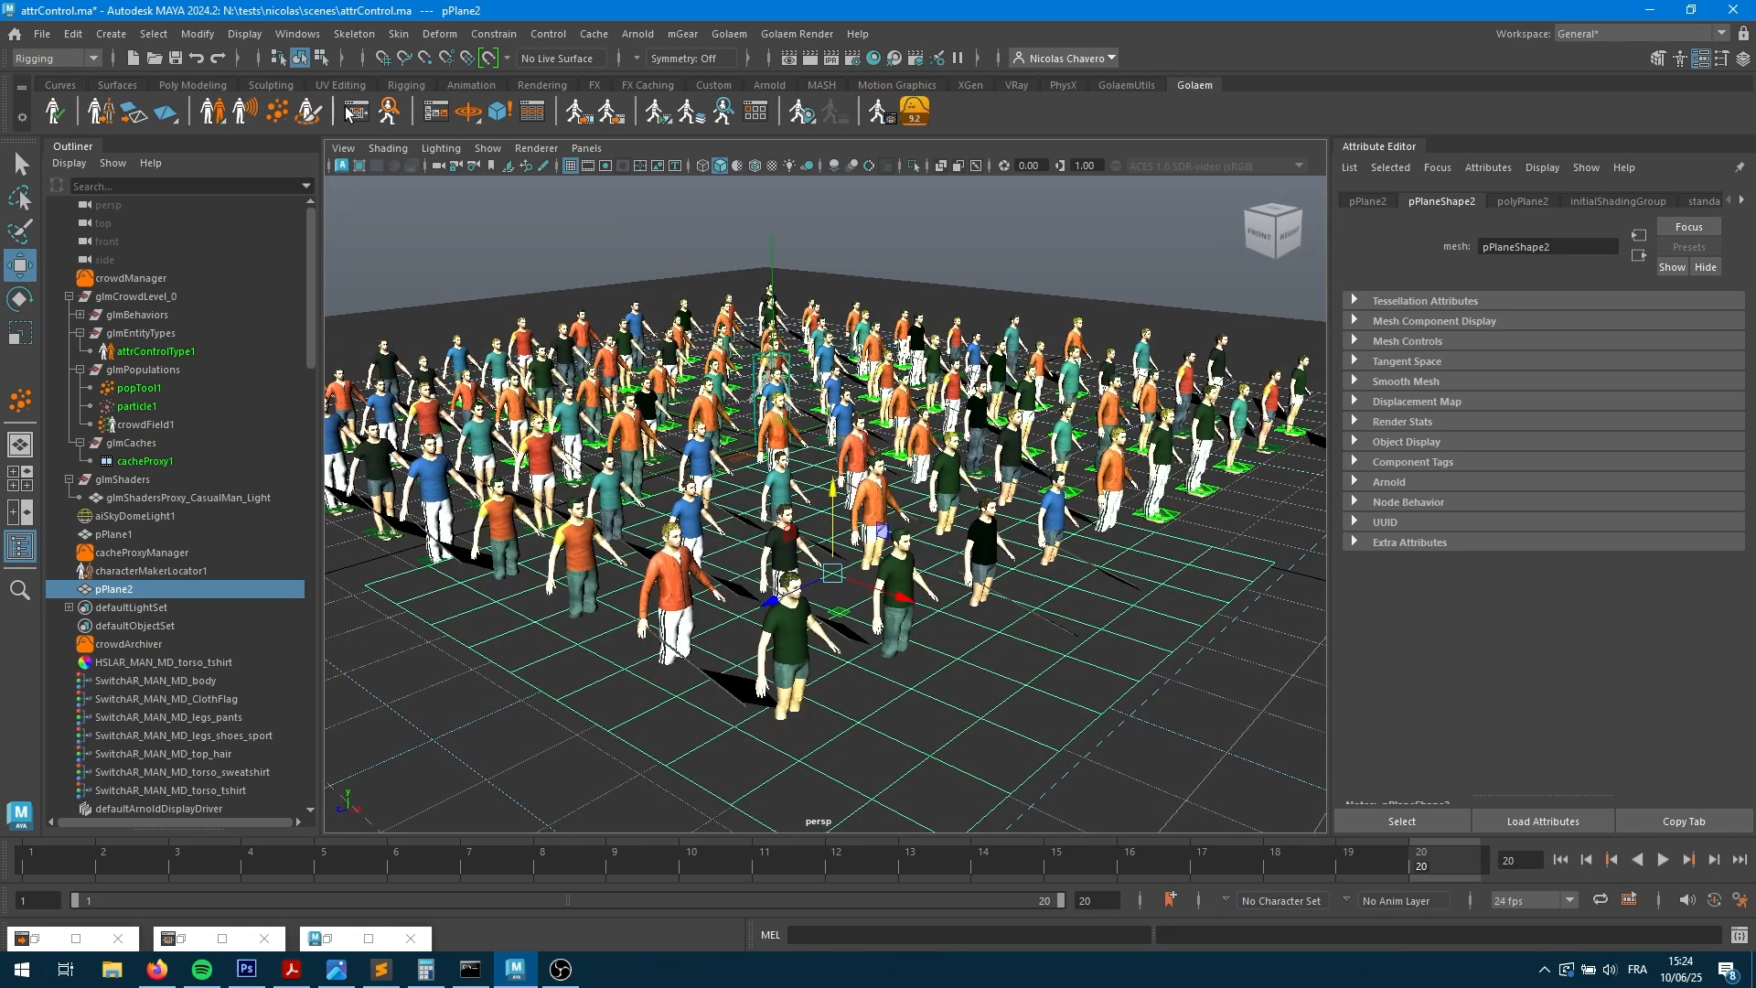
click(358, 111)
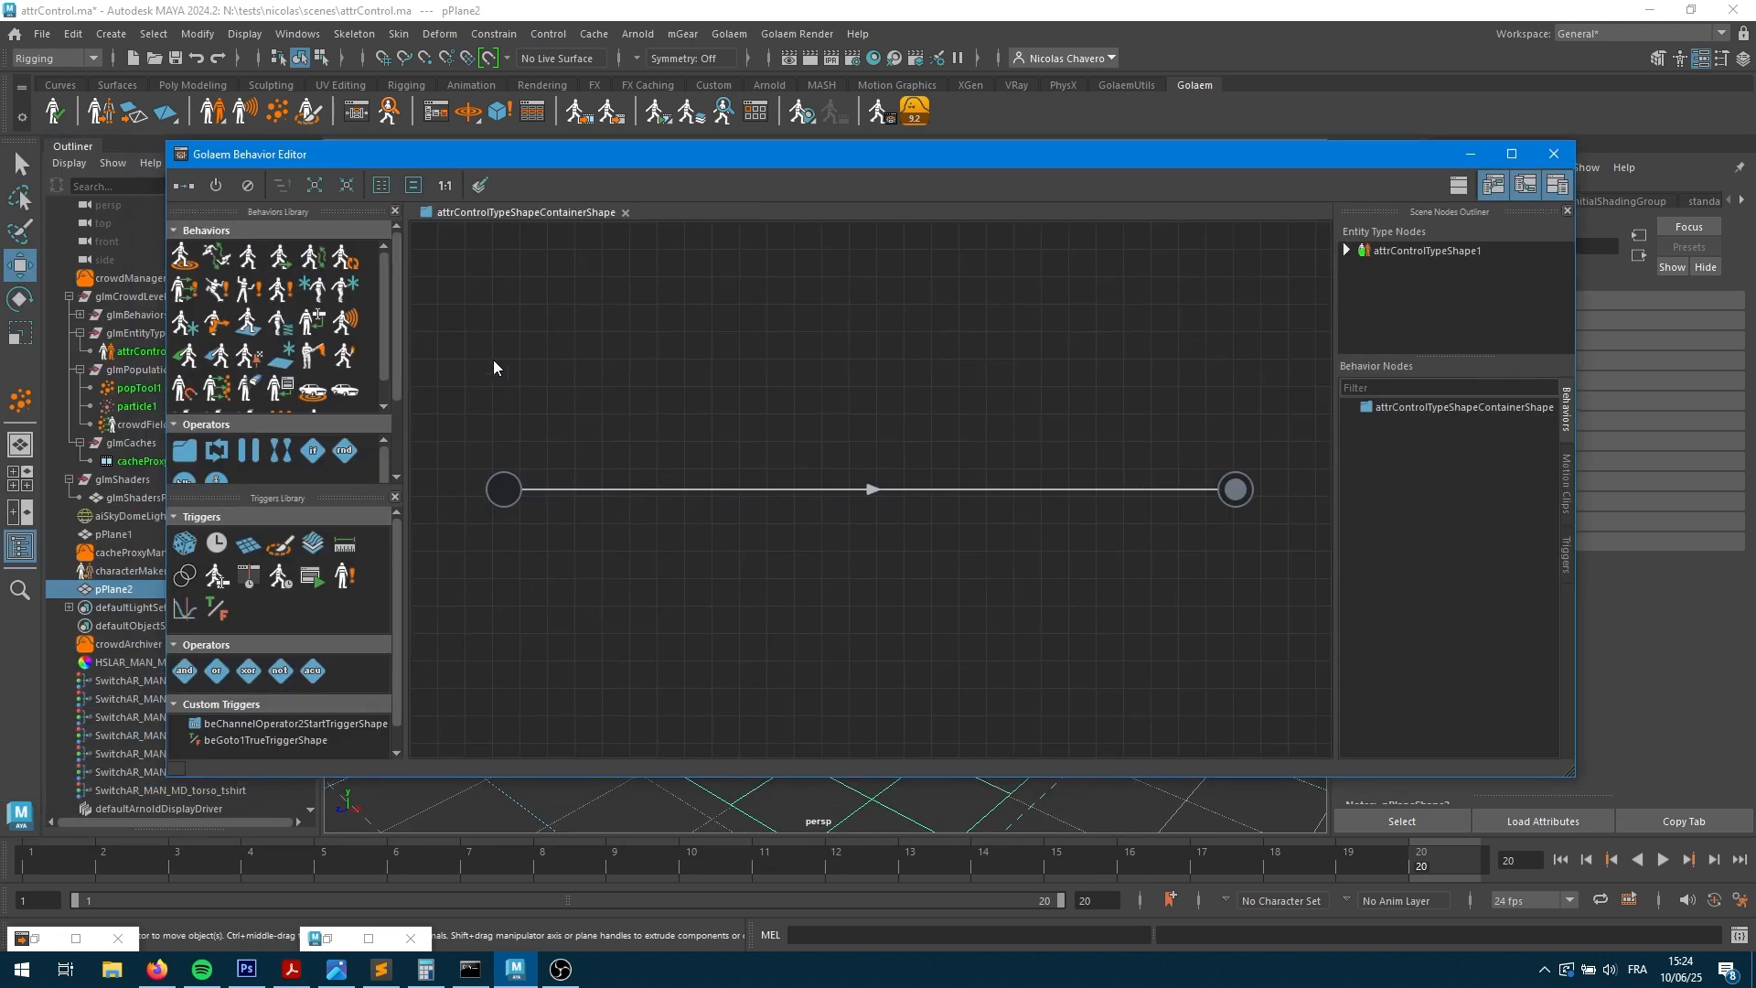
drag(313, 325, 876, 514)
drag(1276, 154, 996, 144)
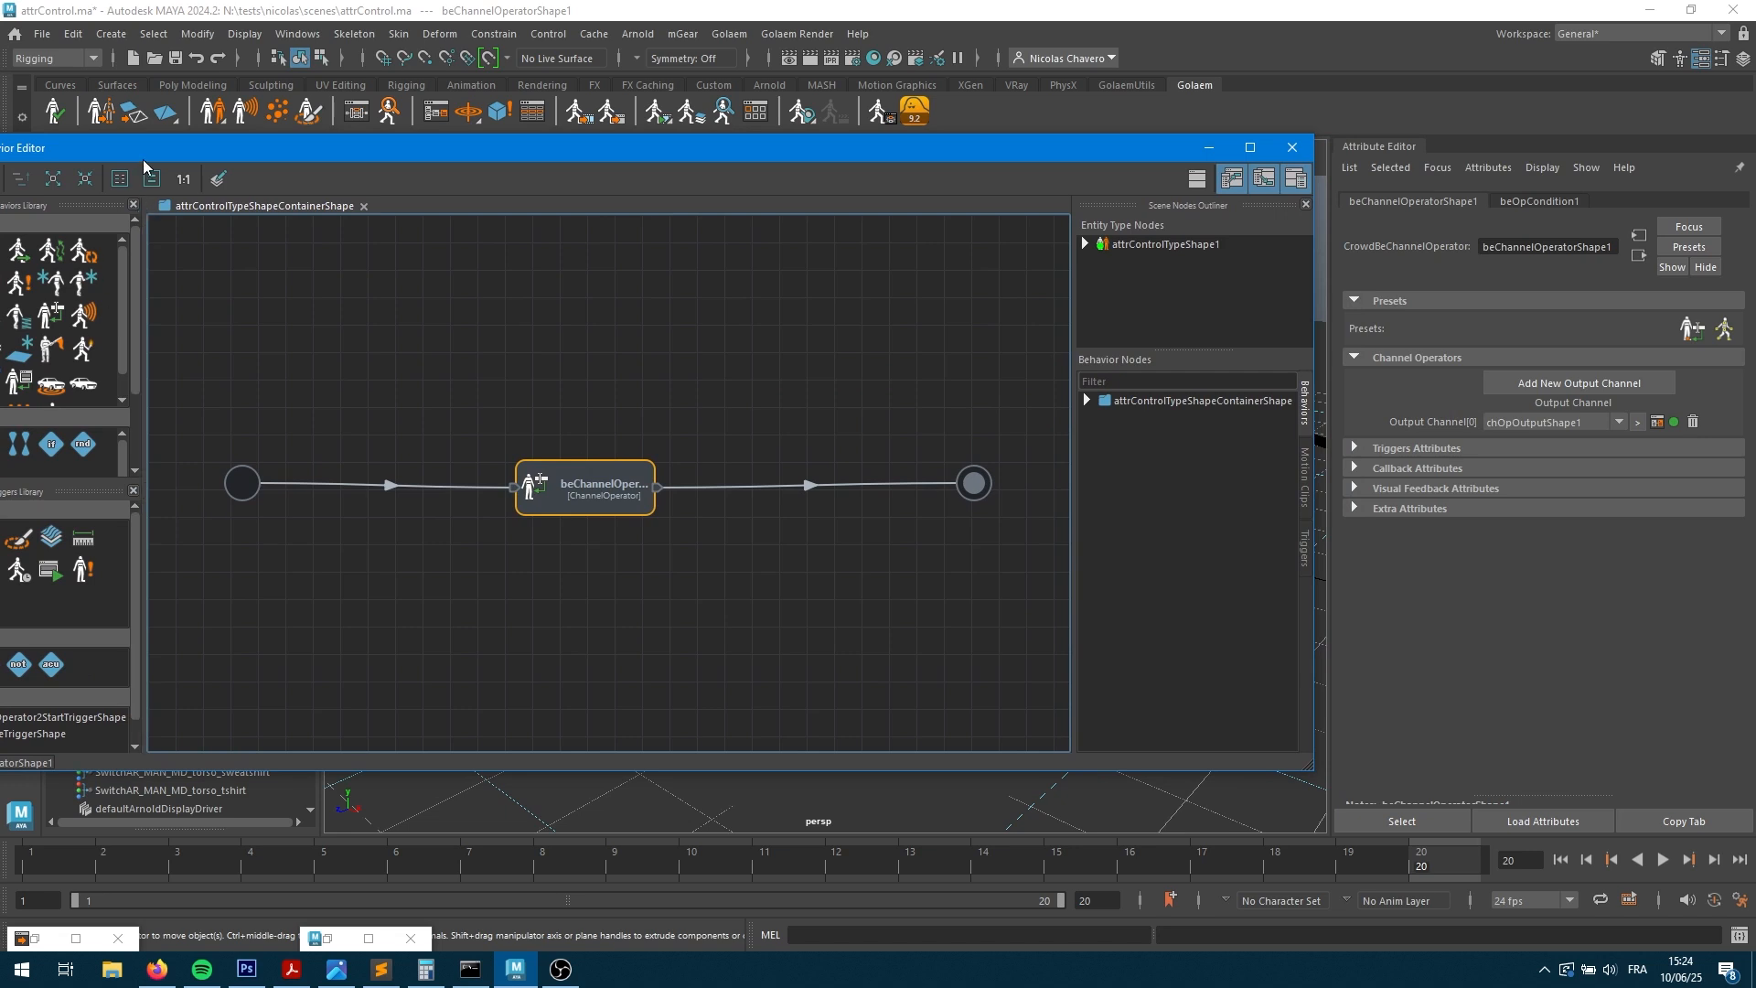
drag(146, 148, 352, 133)
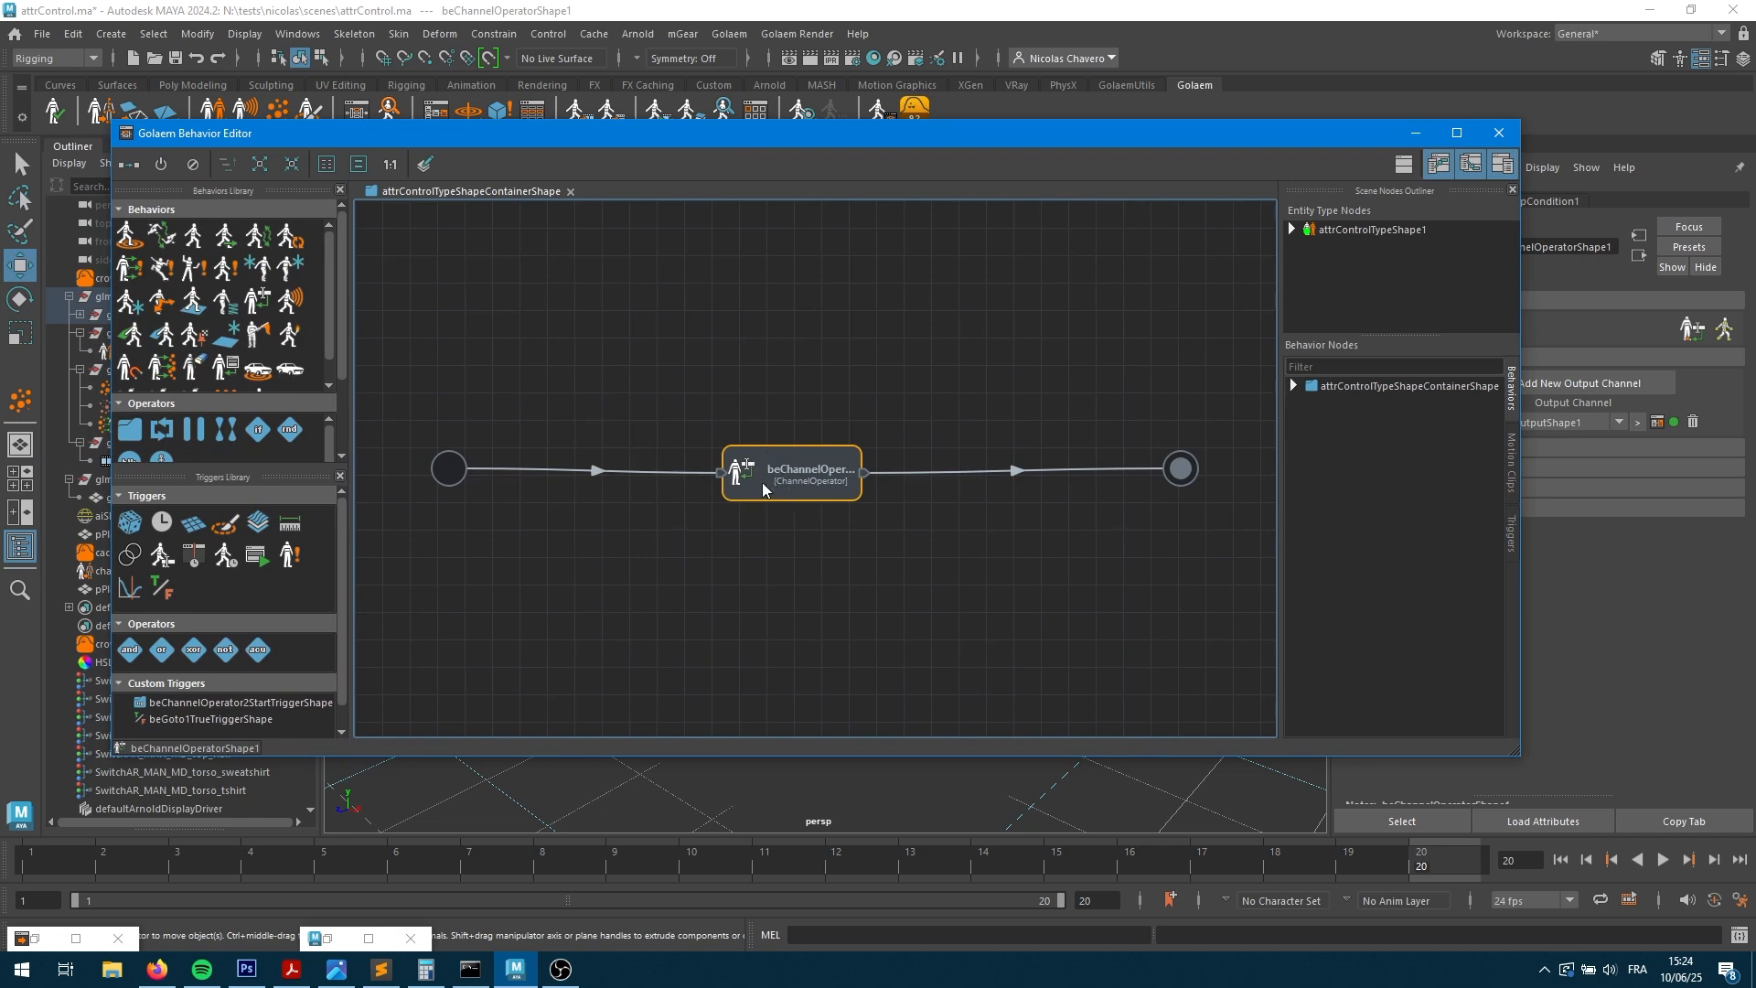
drag(992, 133, 728, 111)
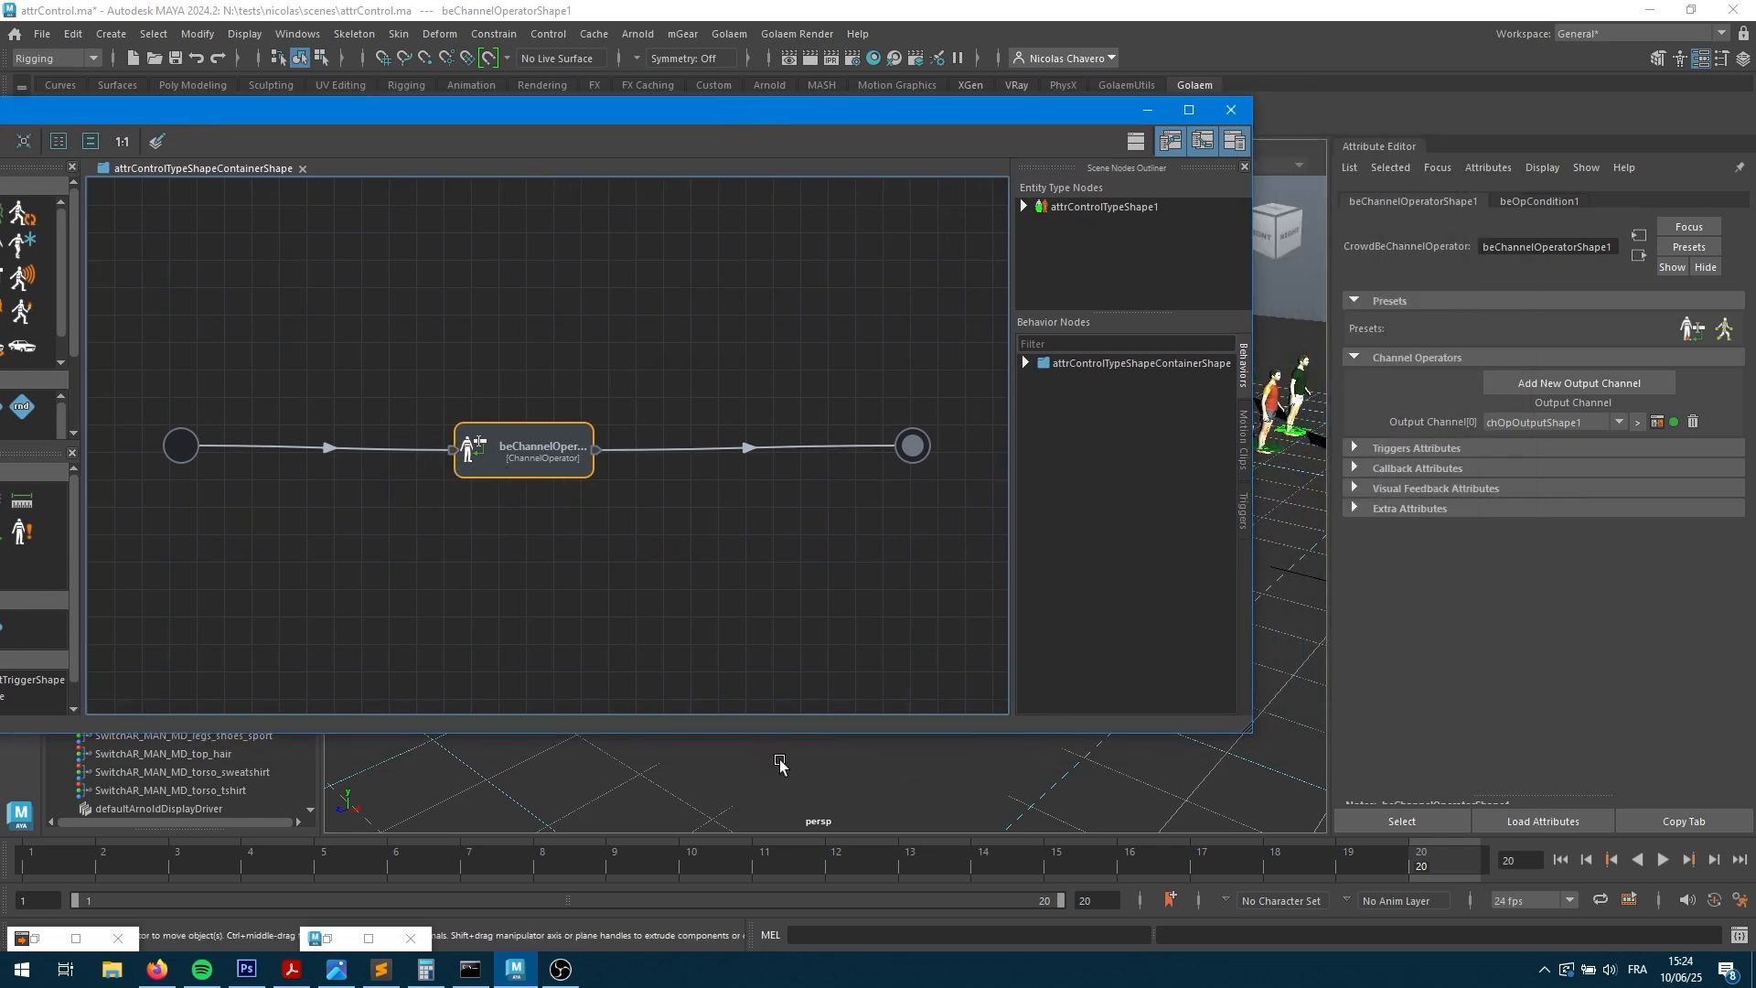
- Add a polygon zone trigger to the Channel Operator's start trigger and map the new plane pPlane2 as its zone
click(815, 784)
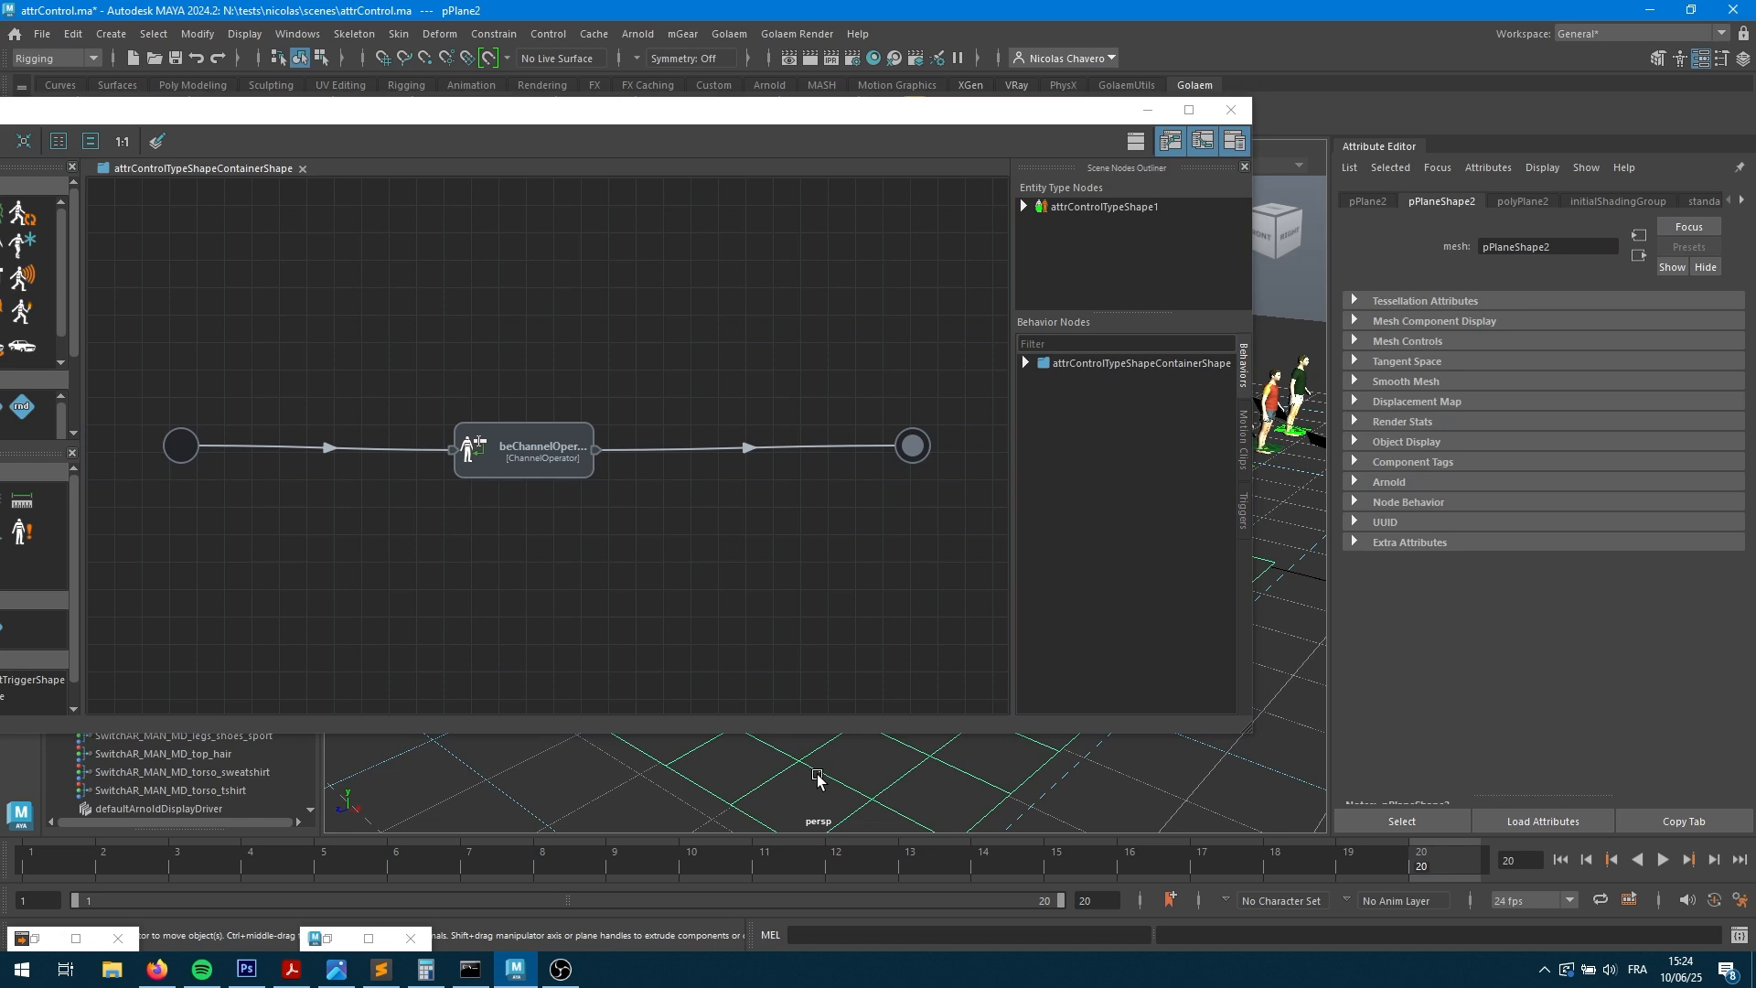
click(455, 454)
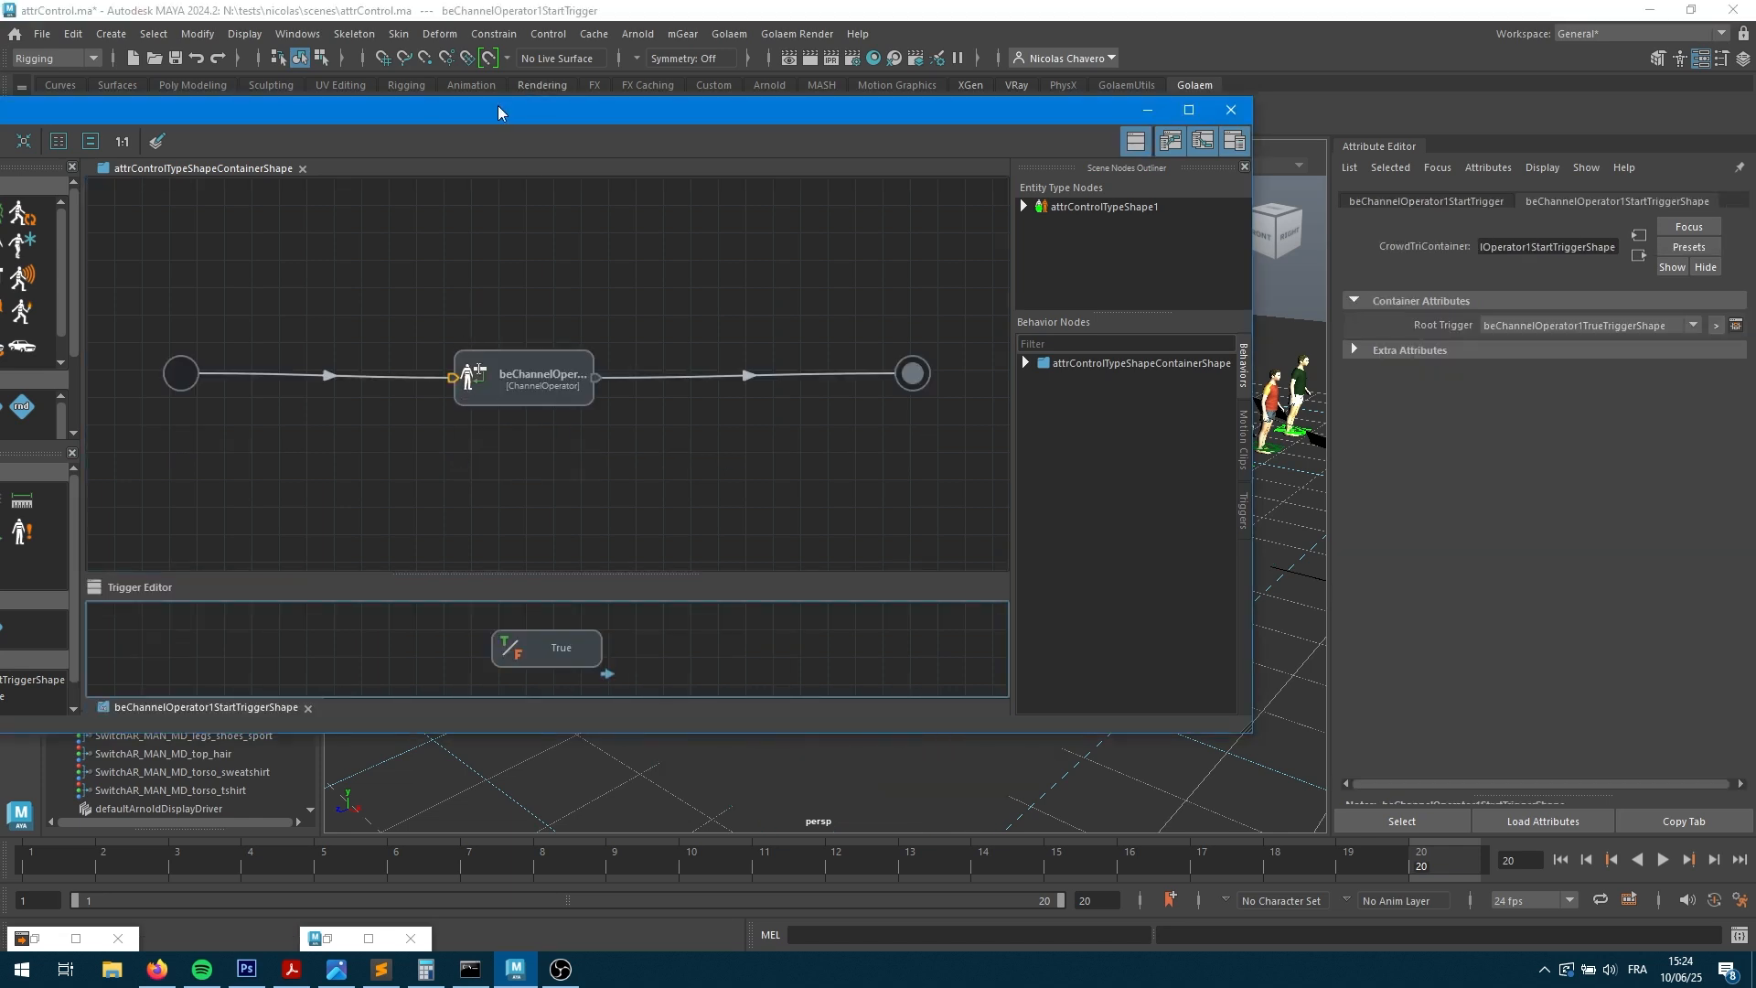
drag(509, 115, 865, 97)
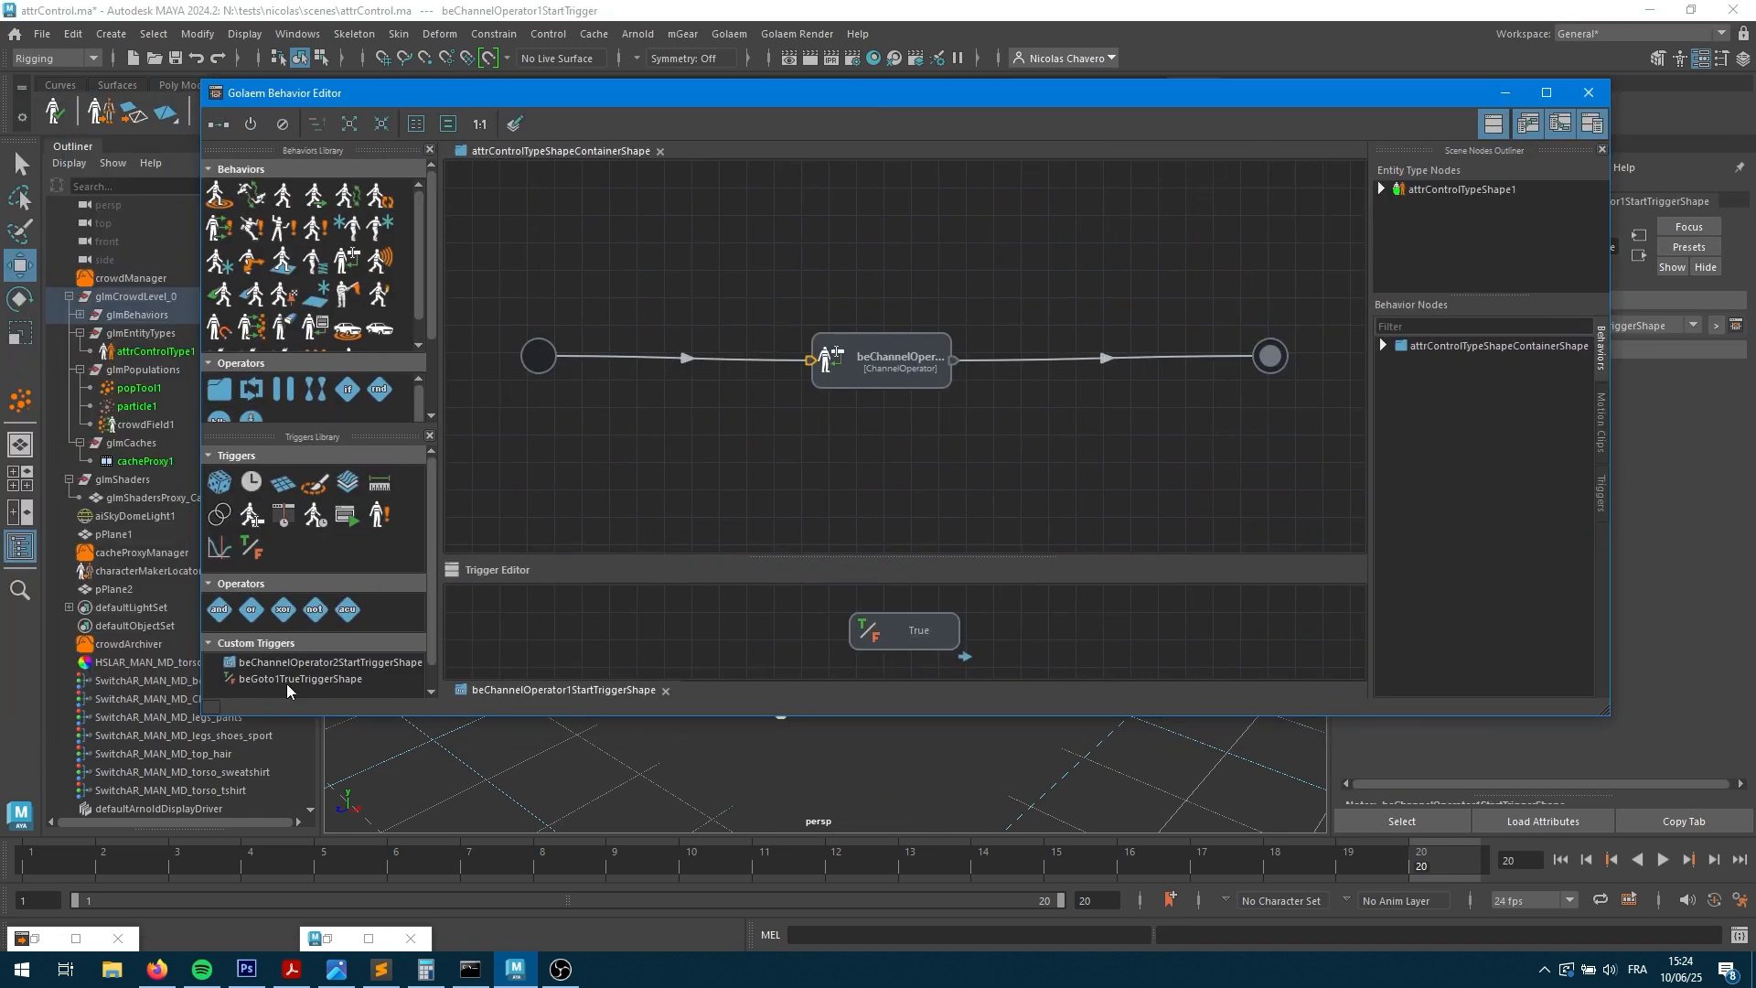
drag(279, 488, 720, 629)
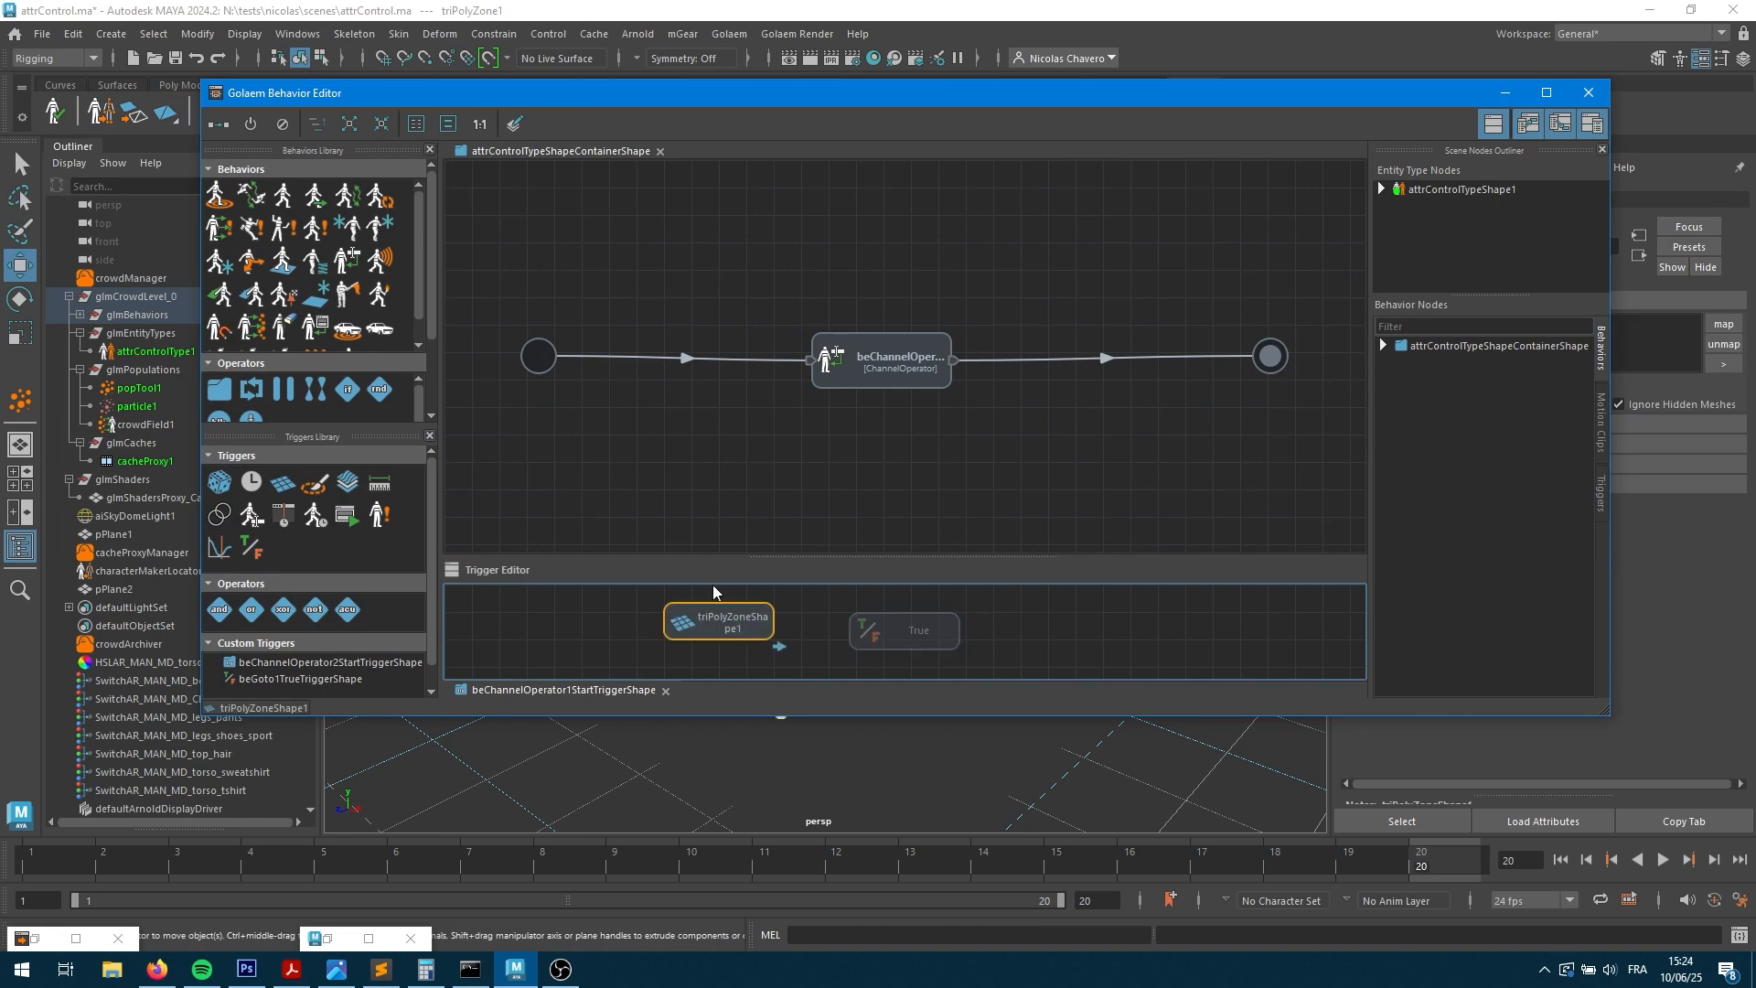
click(821, 759)
shift+click(711, 627)
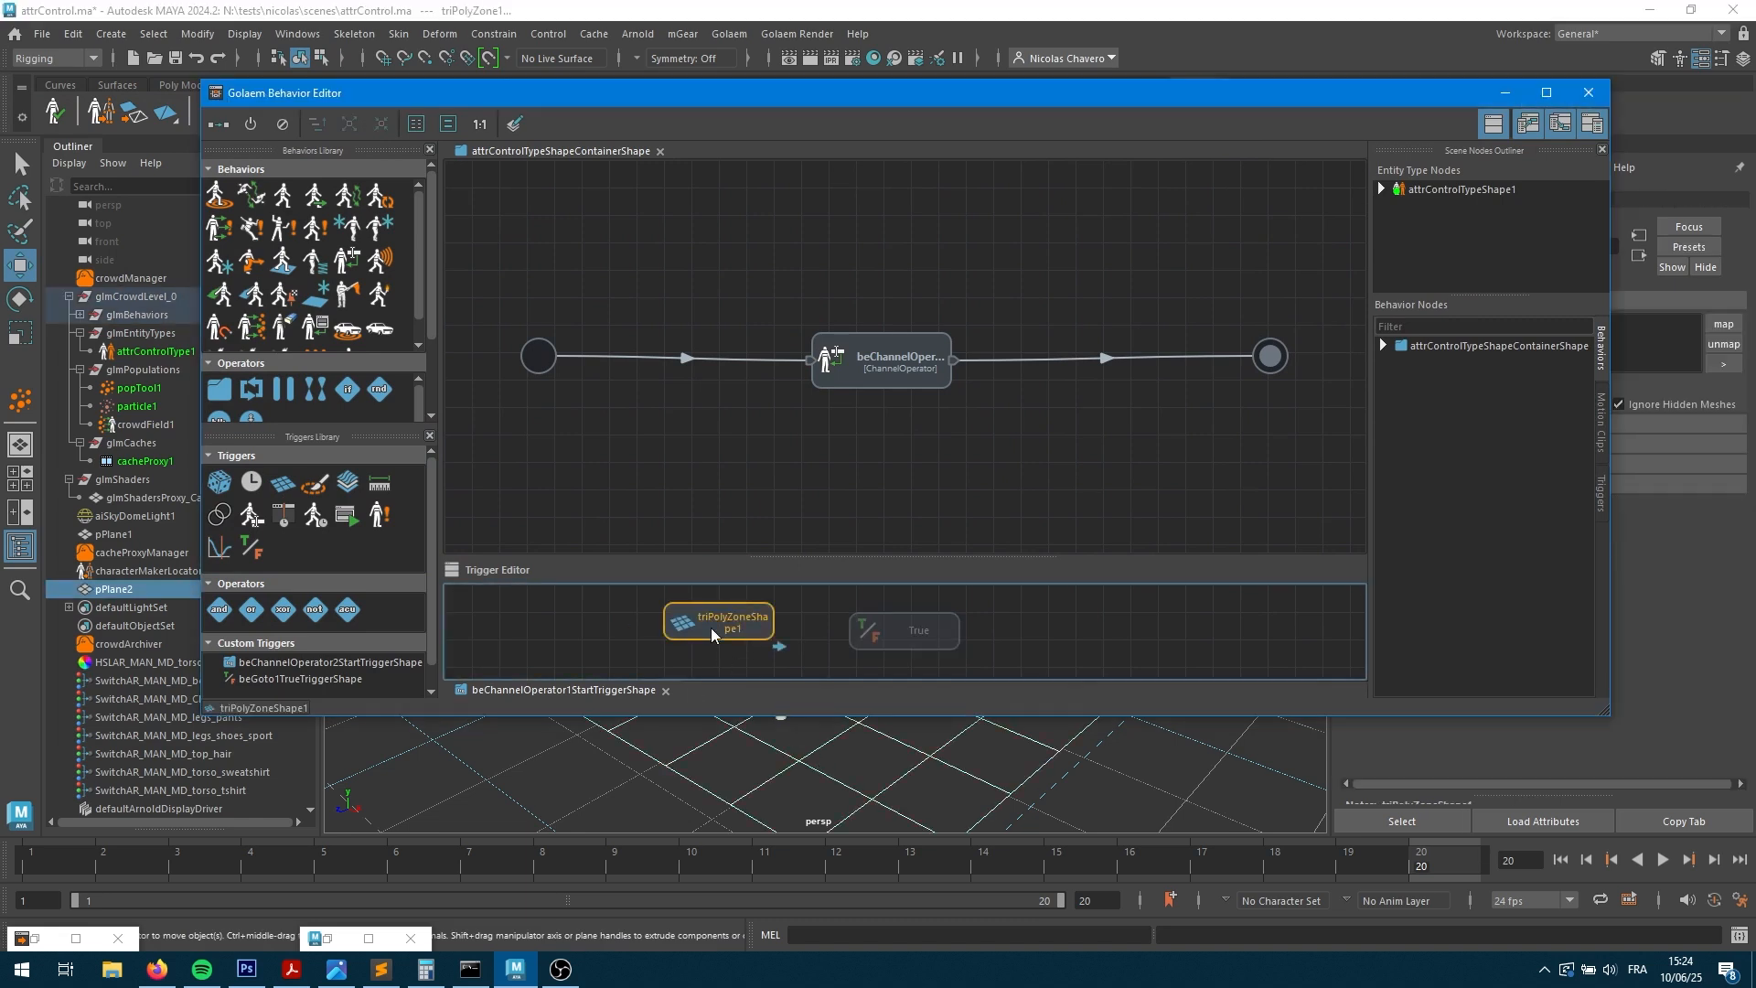
drag(1180, 102, 800, 102)
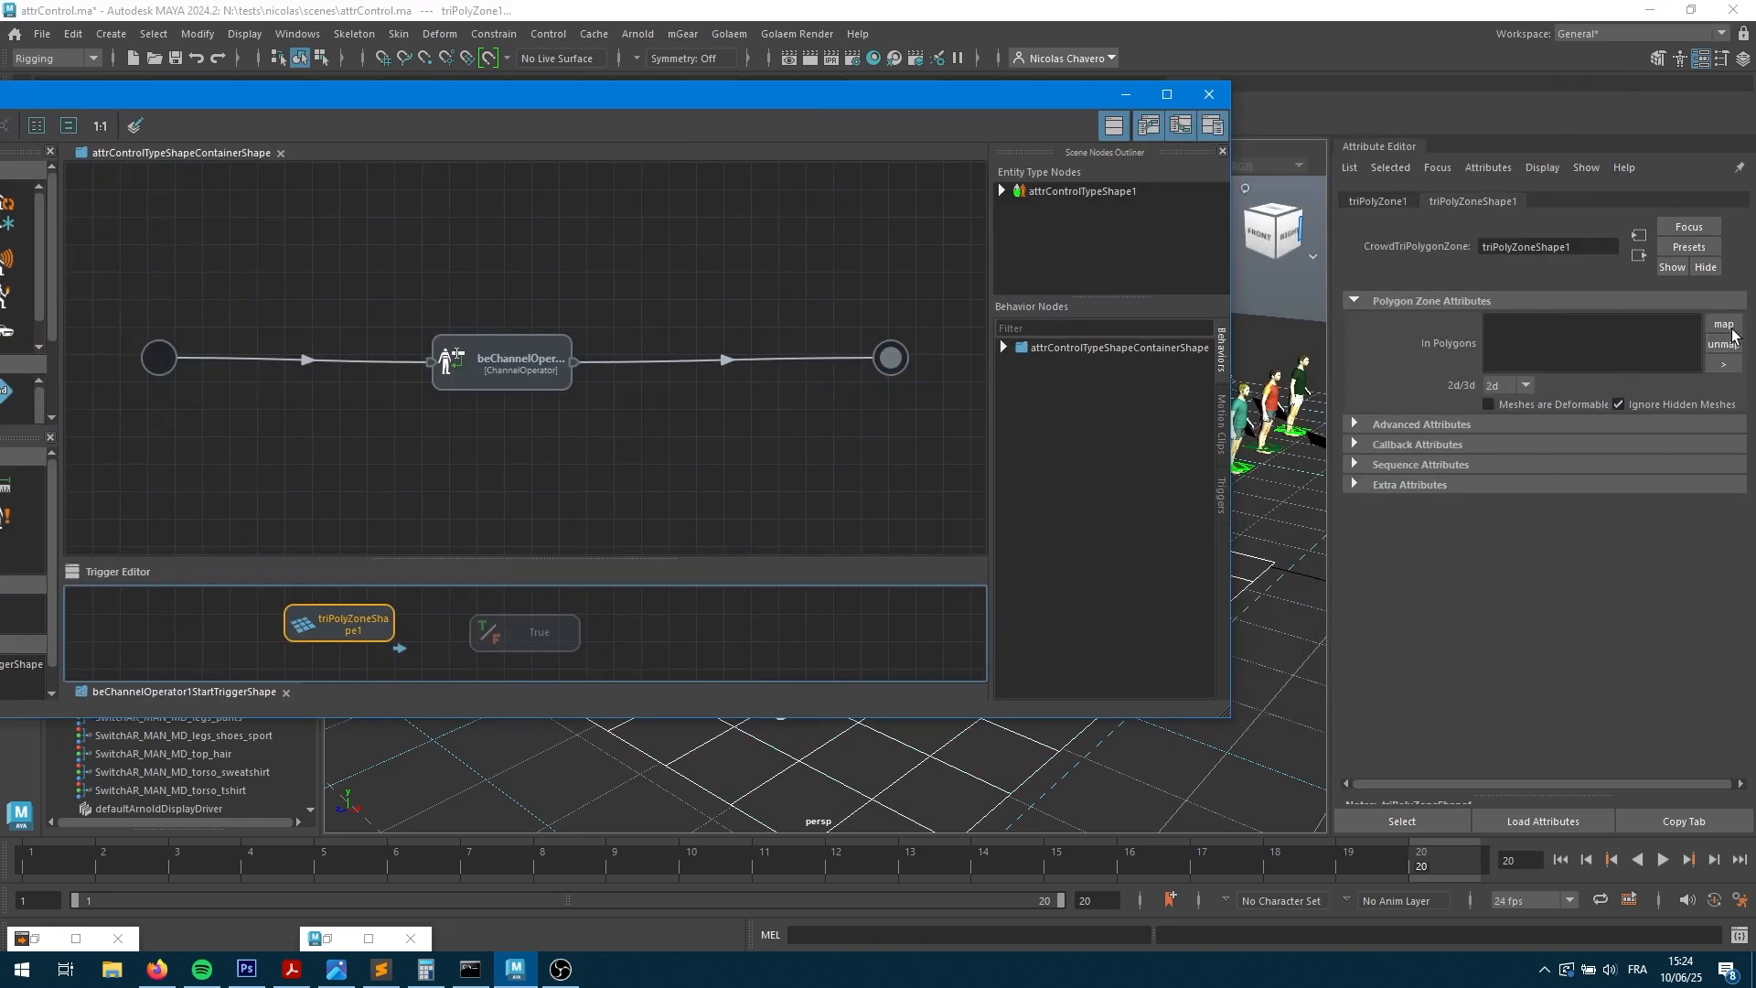
click(1206, 95)
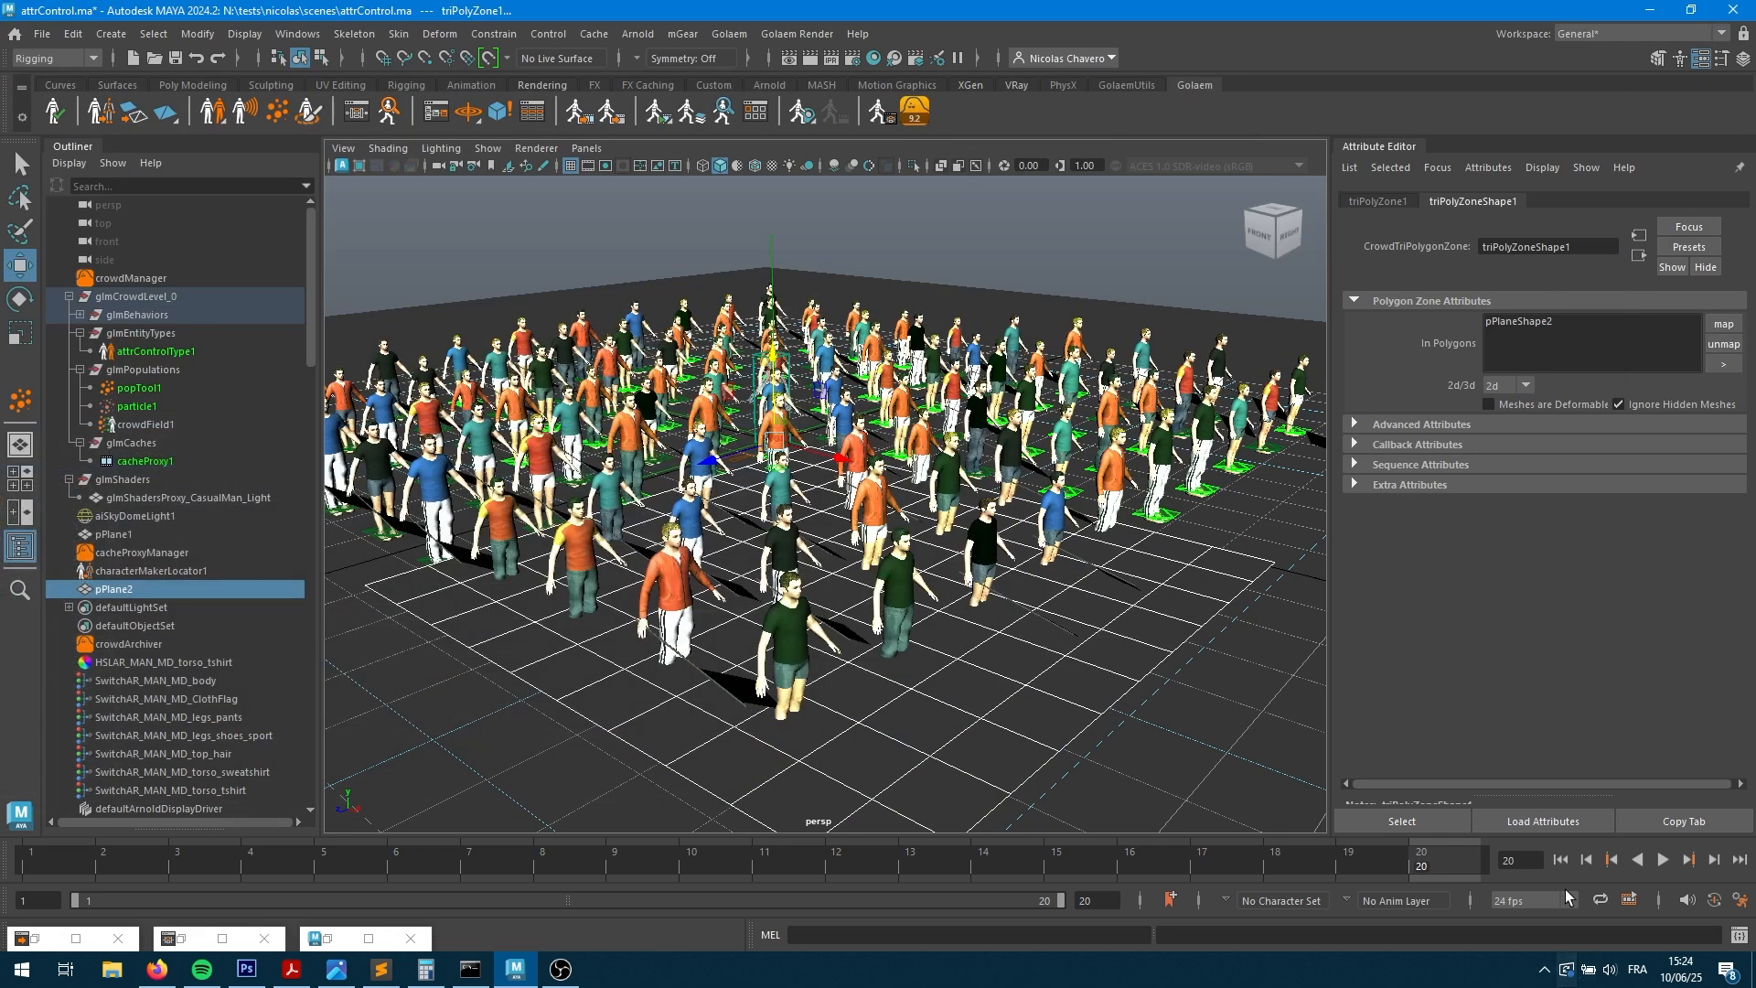
- Run the simulation from the first frame to frame 3 and inspect the frontmost character in Golaem Visual Feedback
click(1562, 860)
click(1713, 860)
click(1714, 860)
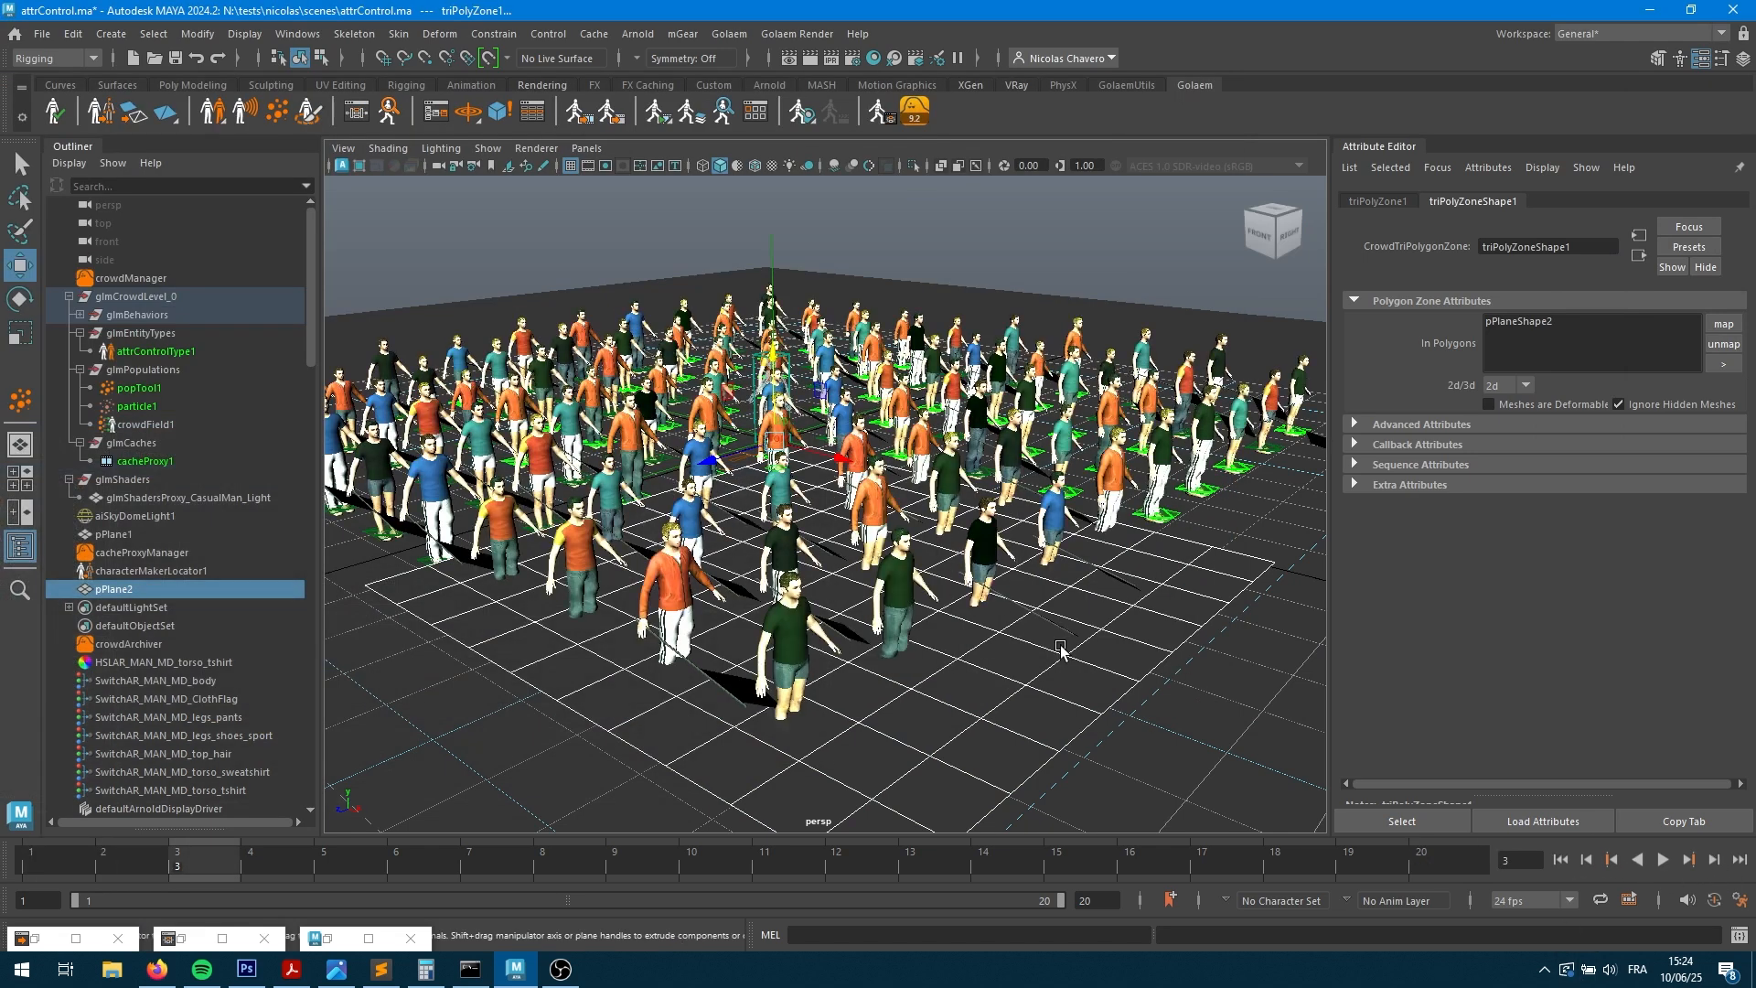
click(794, 624)
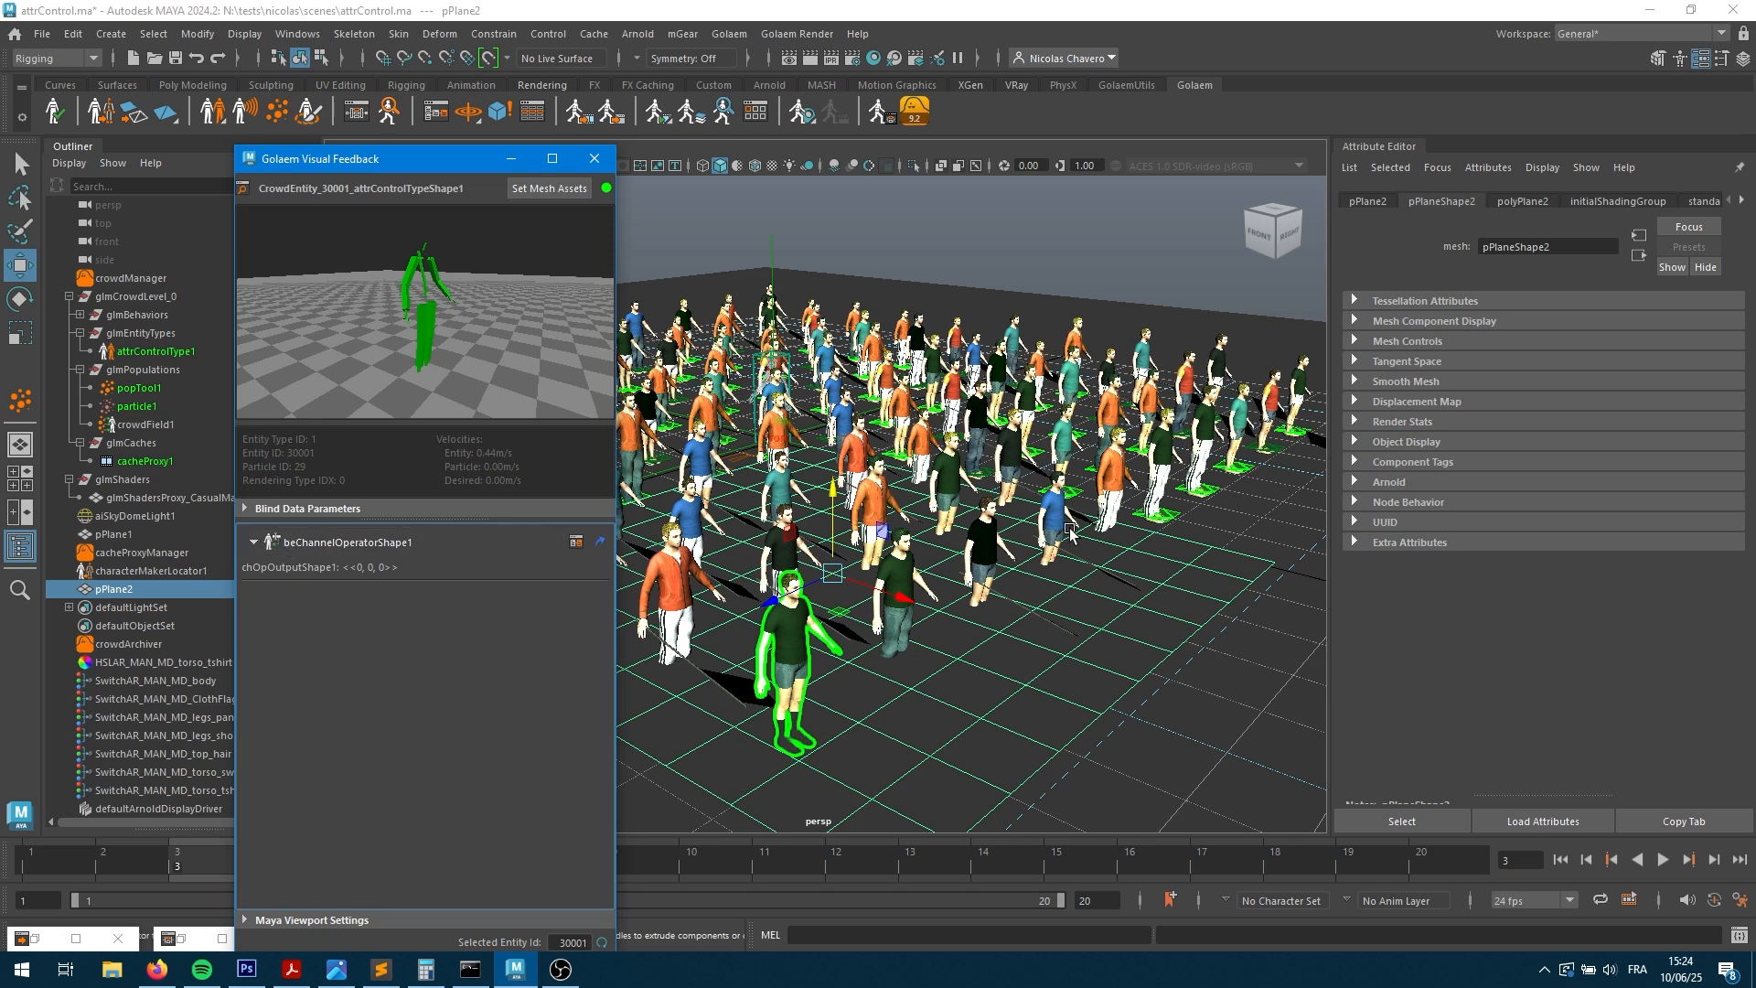
- Pick a character standing outside the polygon zone to compare its behavior in Golaem Visual Feedback
alt+drag(1063, 523, 811, 579)
click(864, 607)
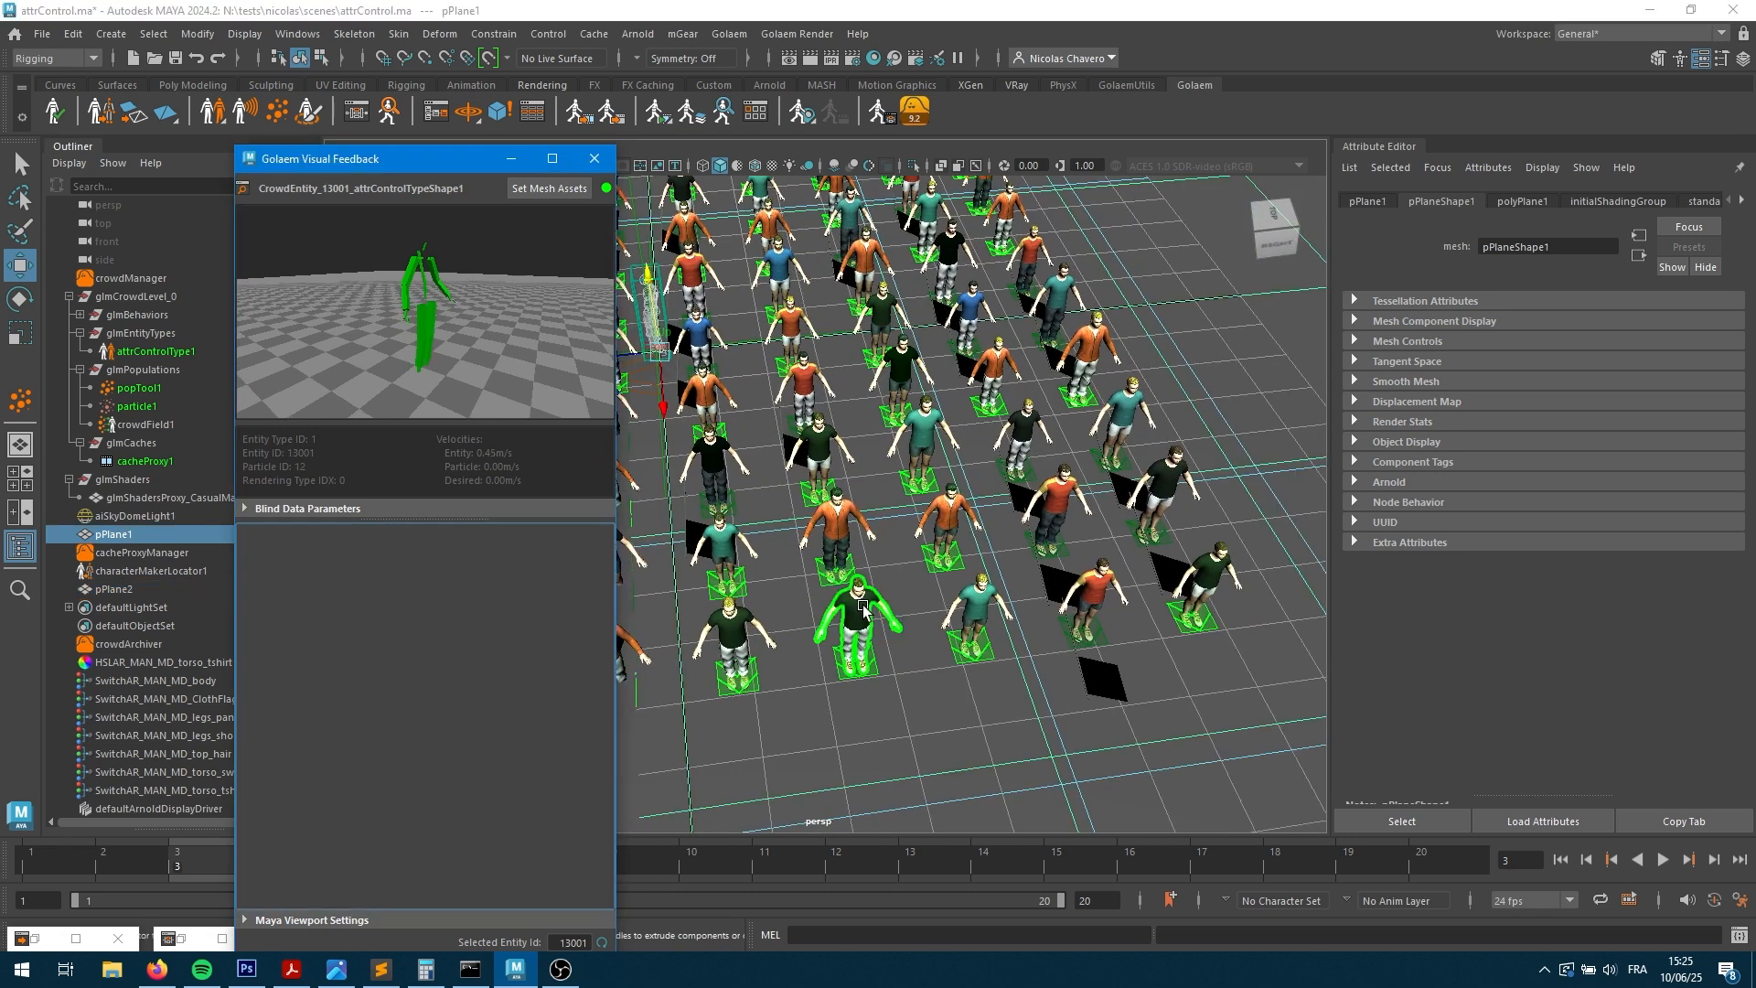
- Open the Channel Operator behavior's graph and assign this.attribute.tshirtId as the Golaem Attribute of its output node
click(357, 110)
click(471, 375)
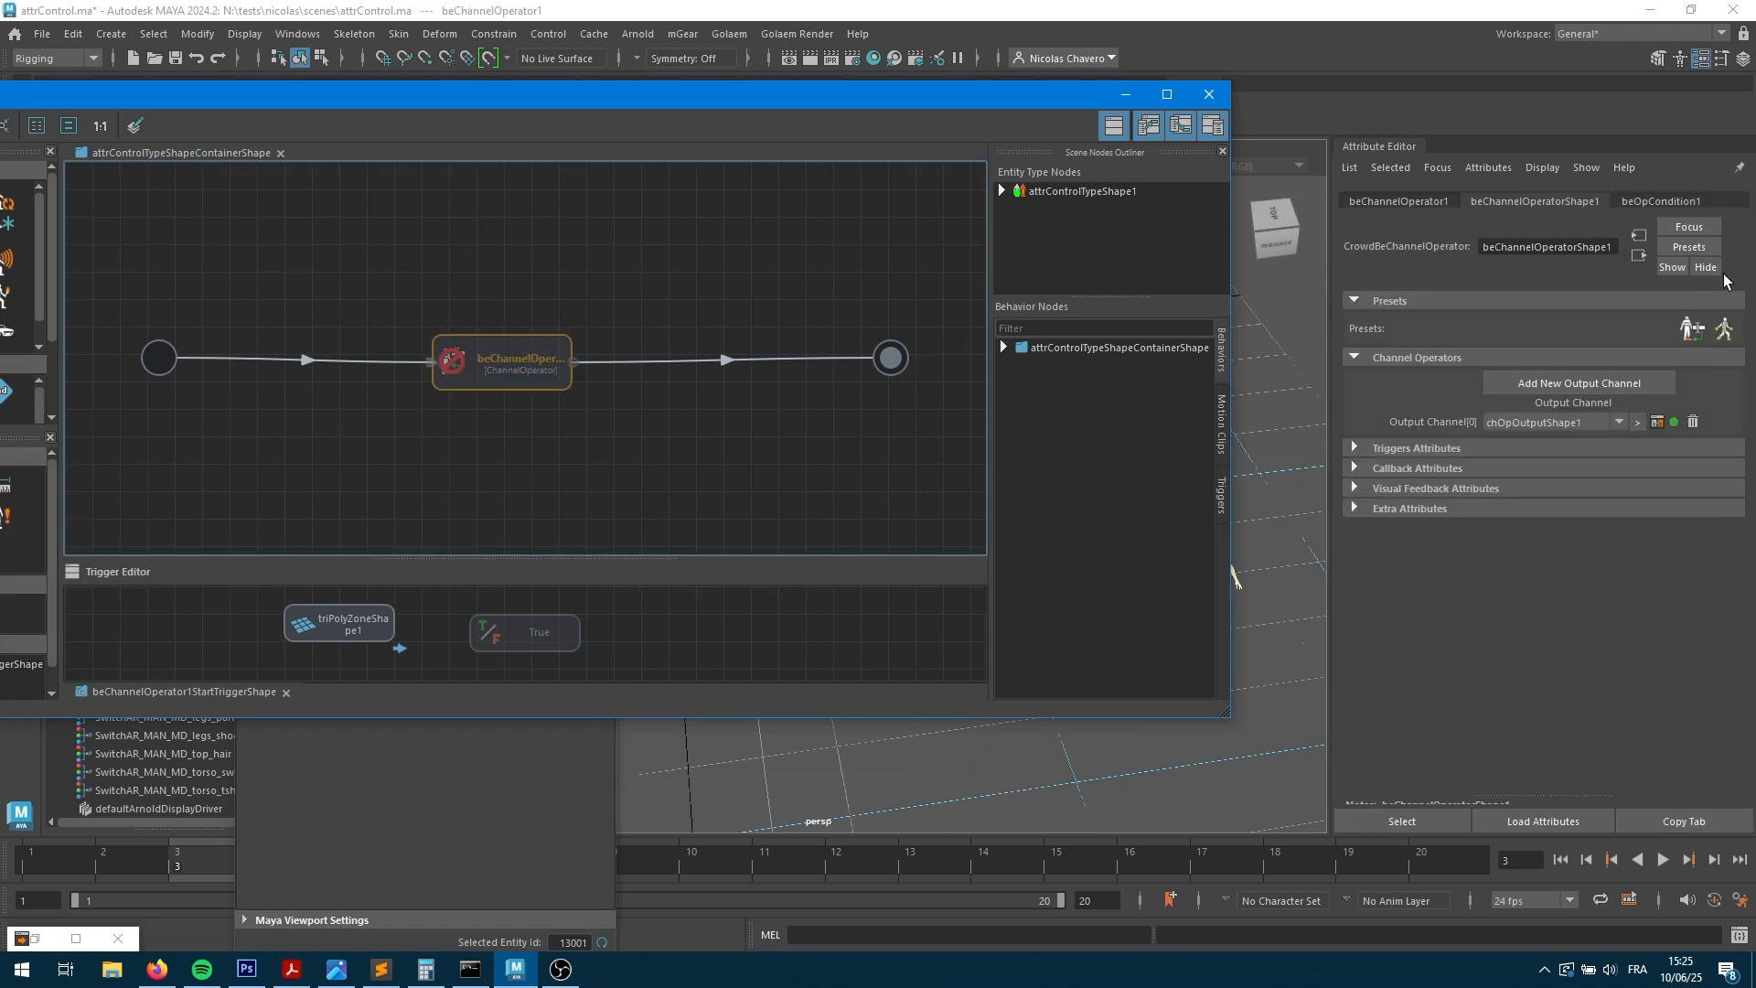
click(1657, 422)
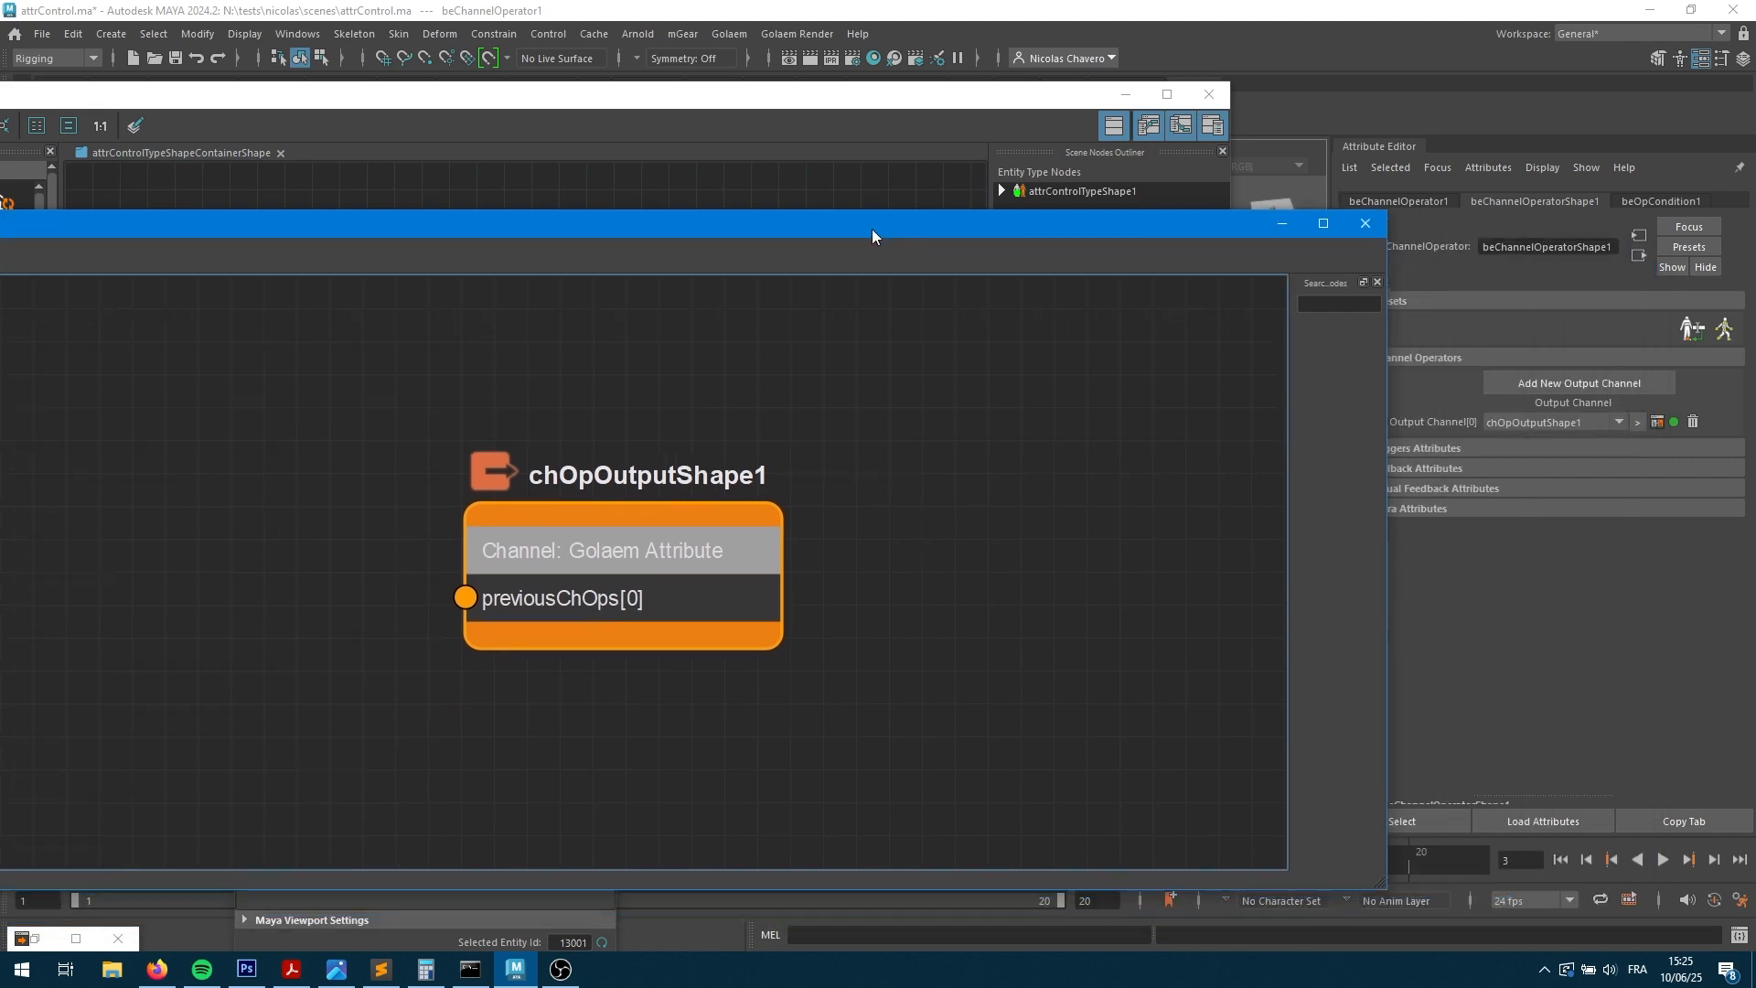
click(715, 575)
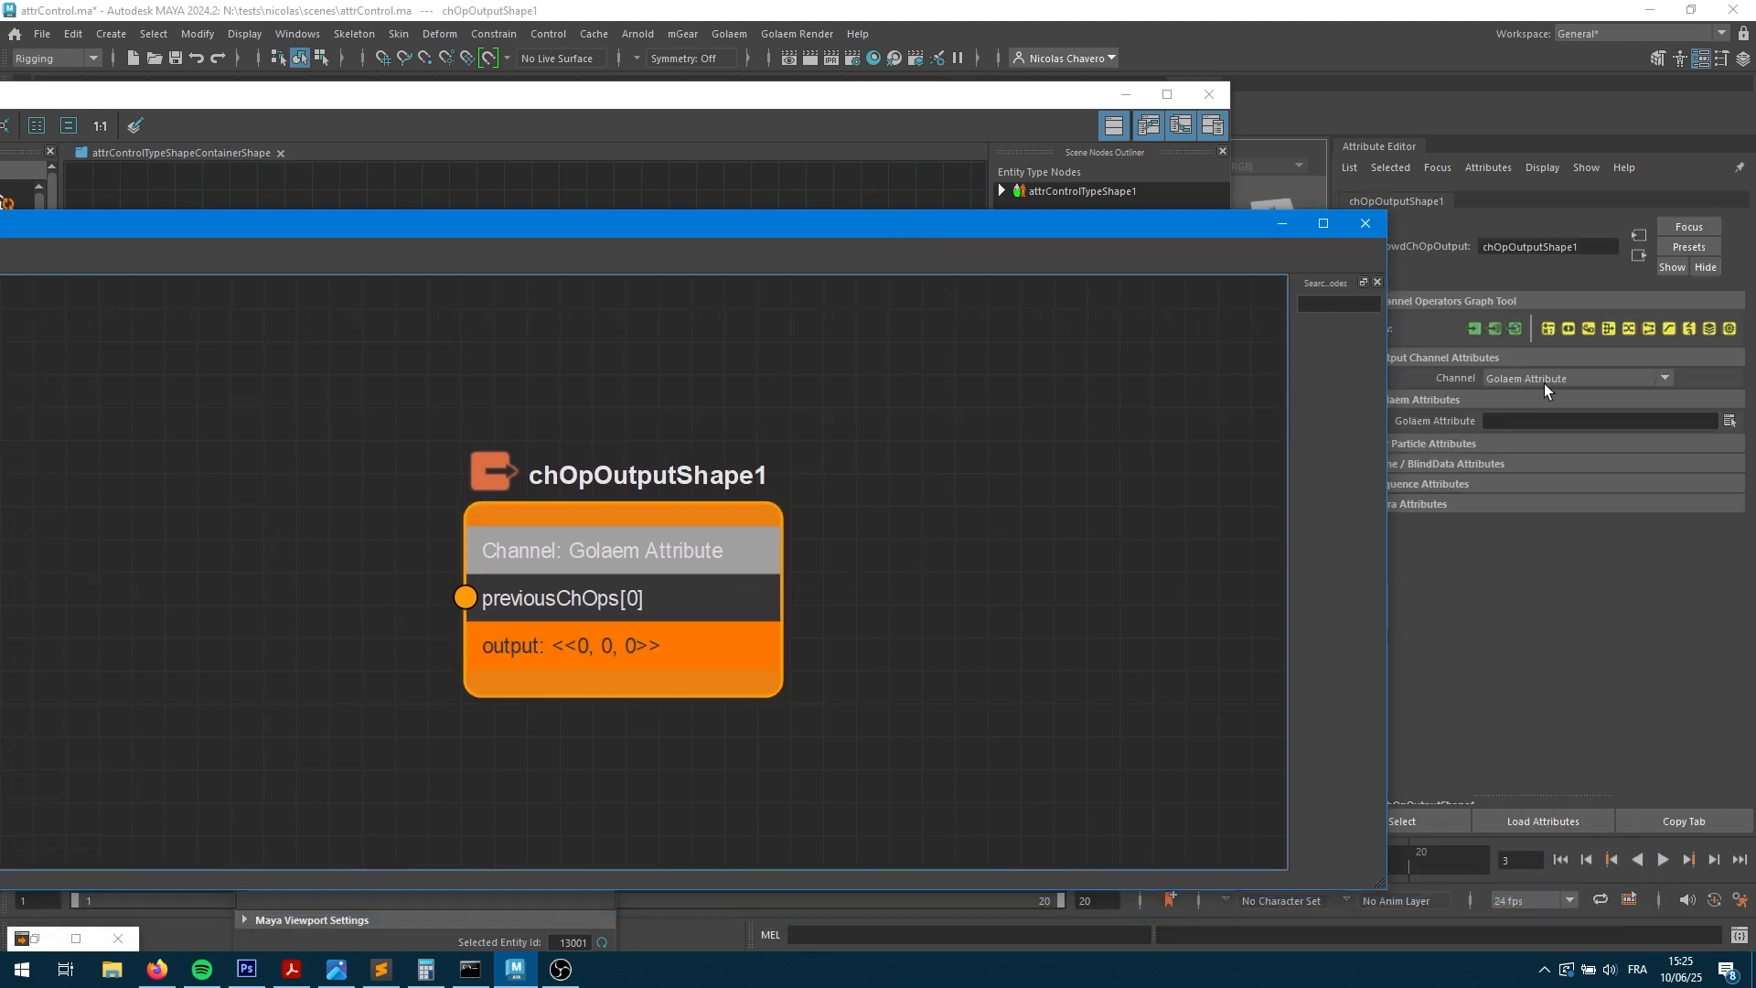
click(1556, 384)
click(1541, 389)
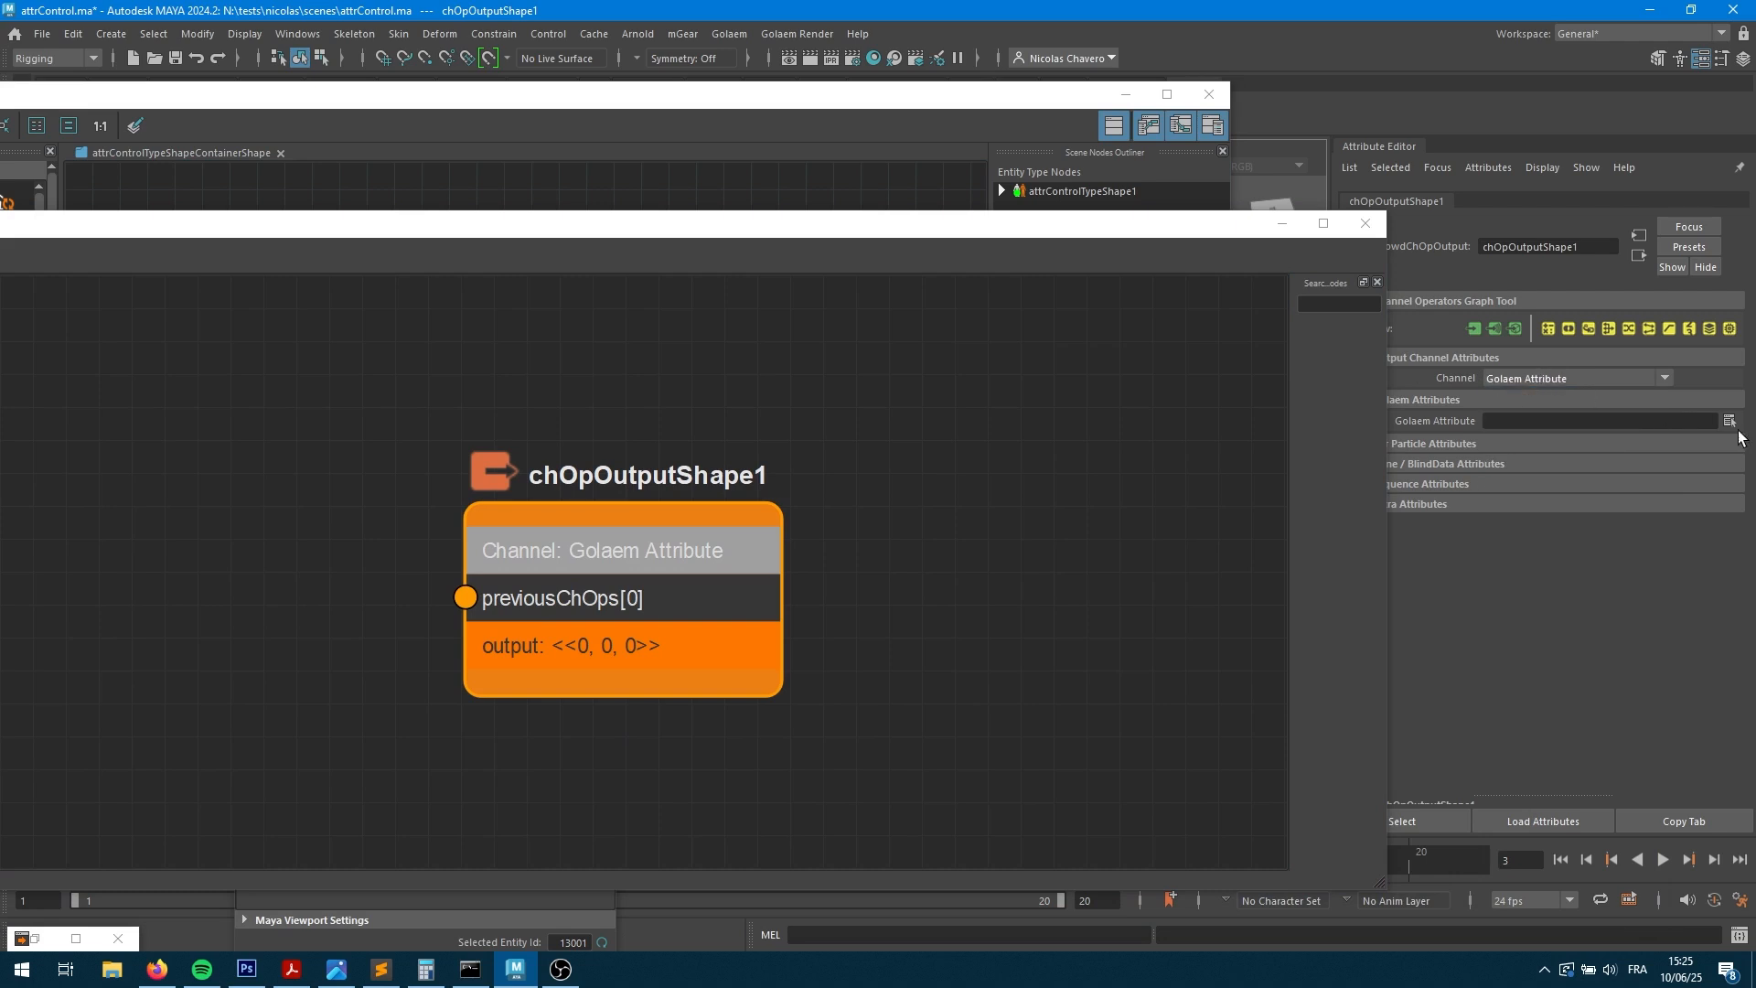
click(1730, 421)
click(658, 375)
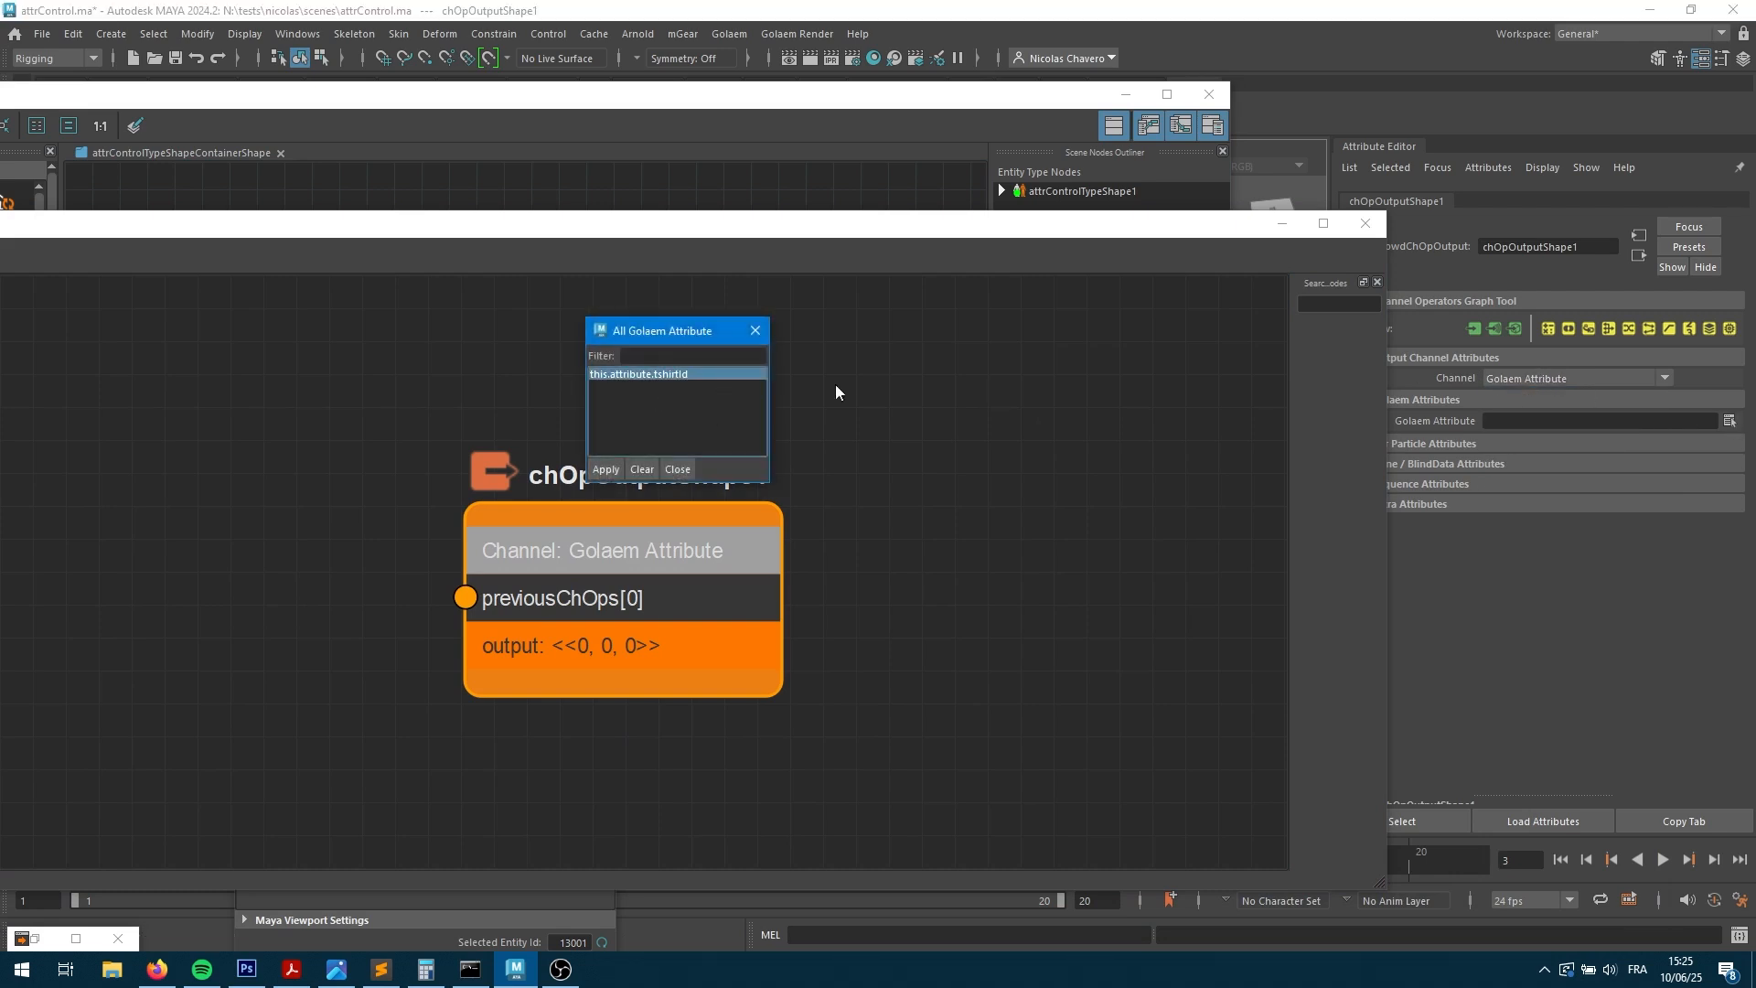
double_click(647, 375)
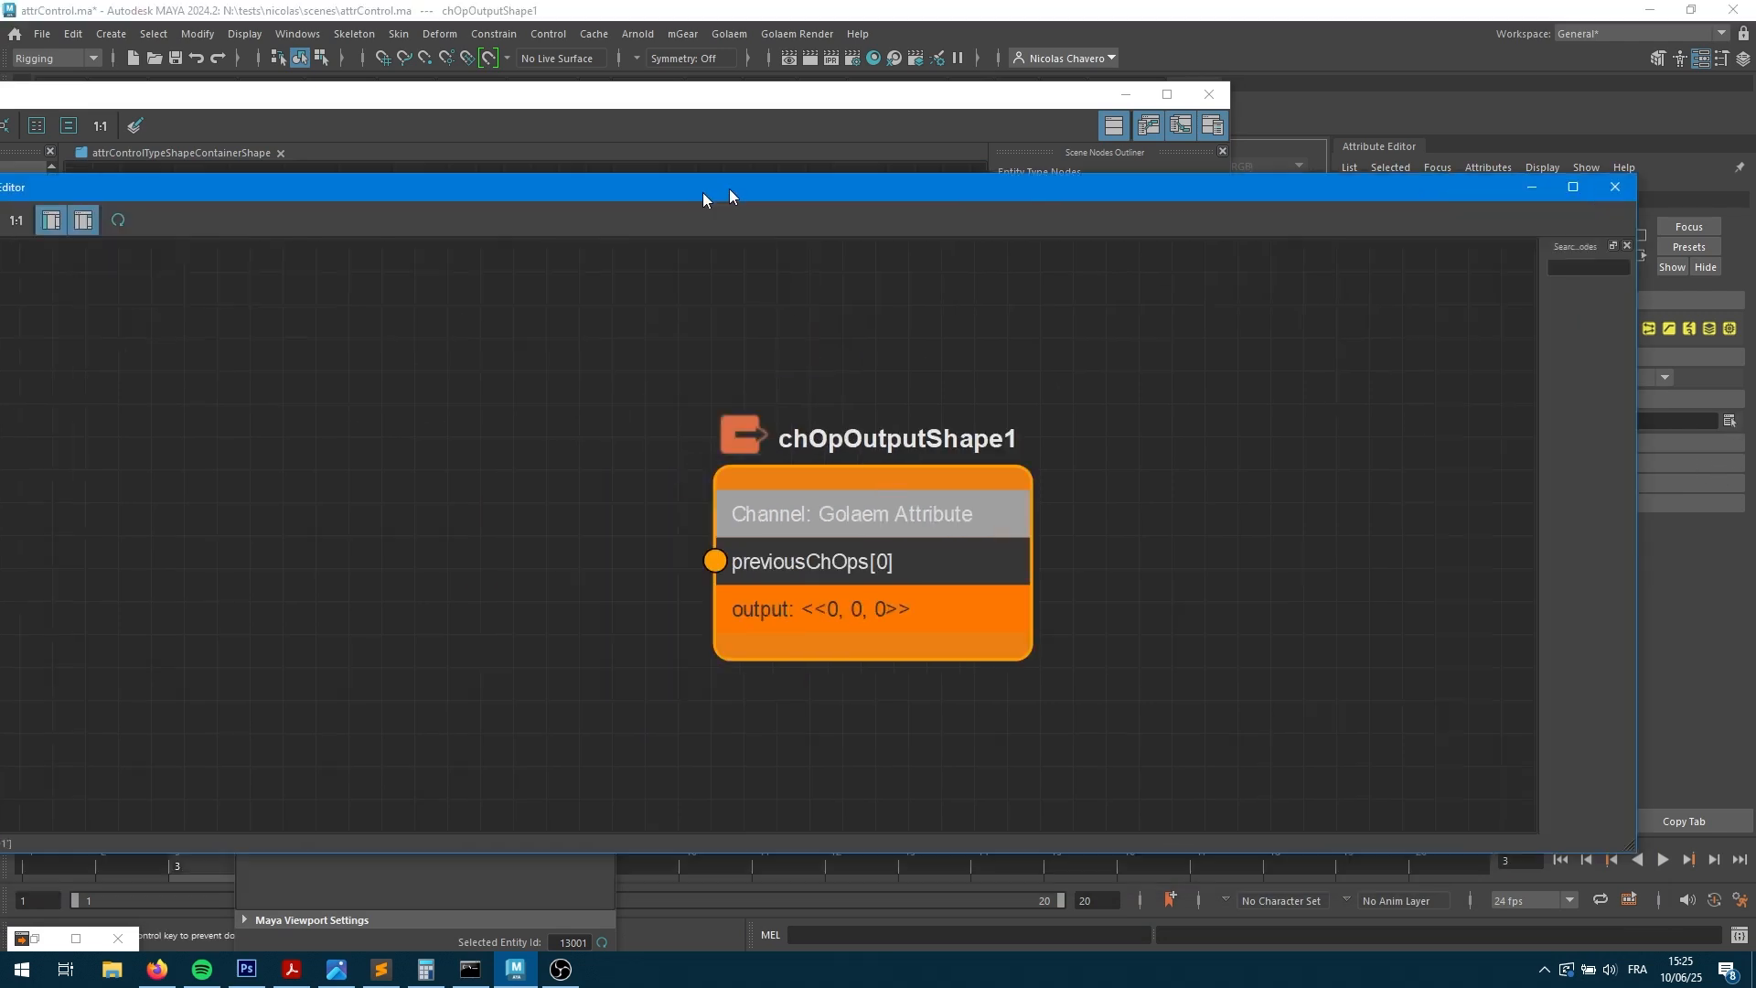
- Add an input node to the channel operator graph and connect its nextChOps to the output node's previousChOps[0]
drag(729, 189, 1008, 177)
drag(193, 288, 618, 425)
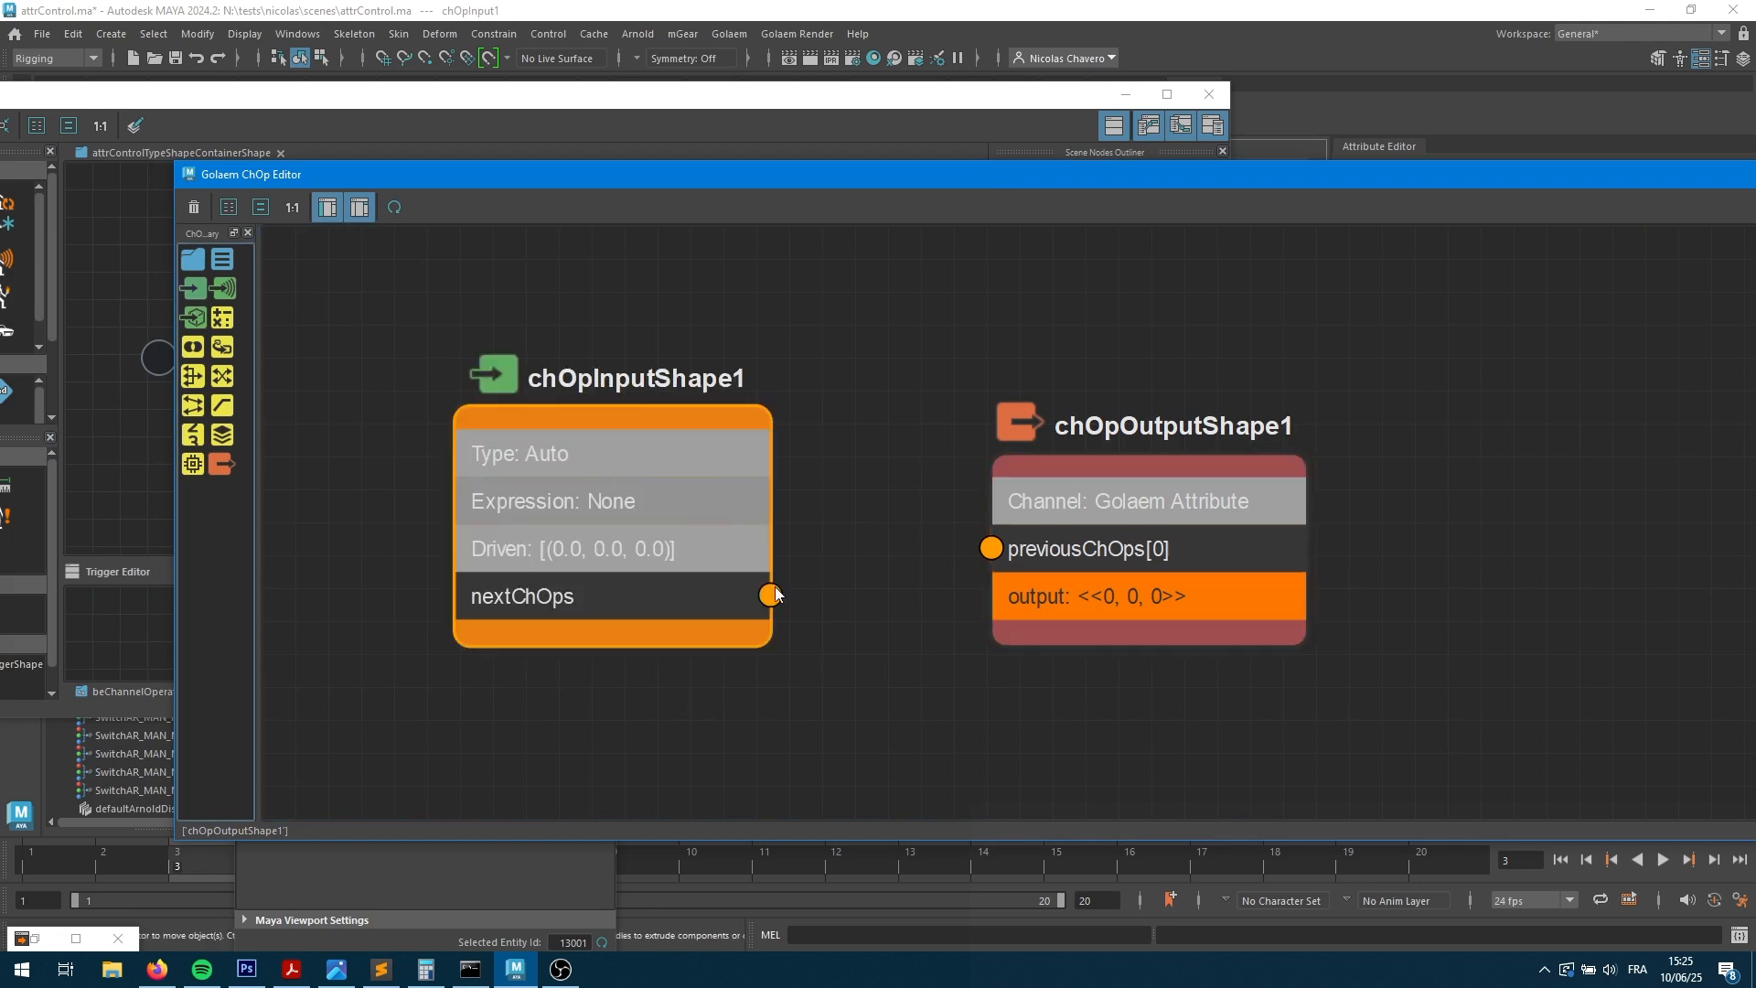
drag(770, 595, 997, 552)
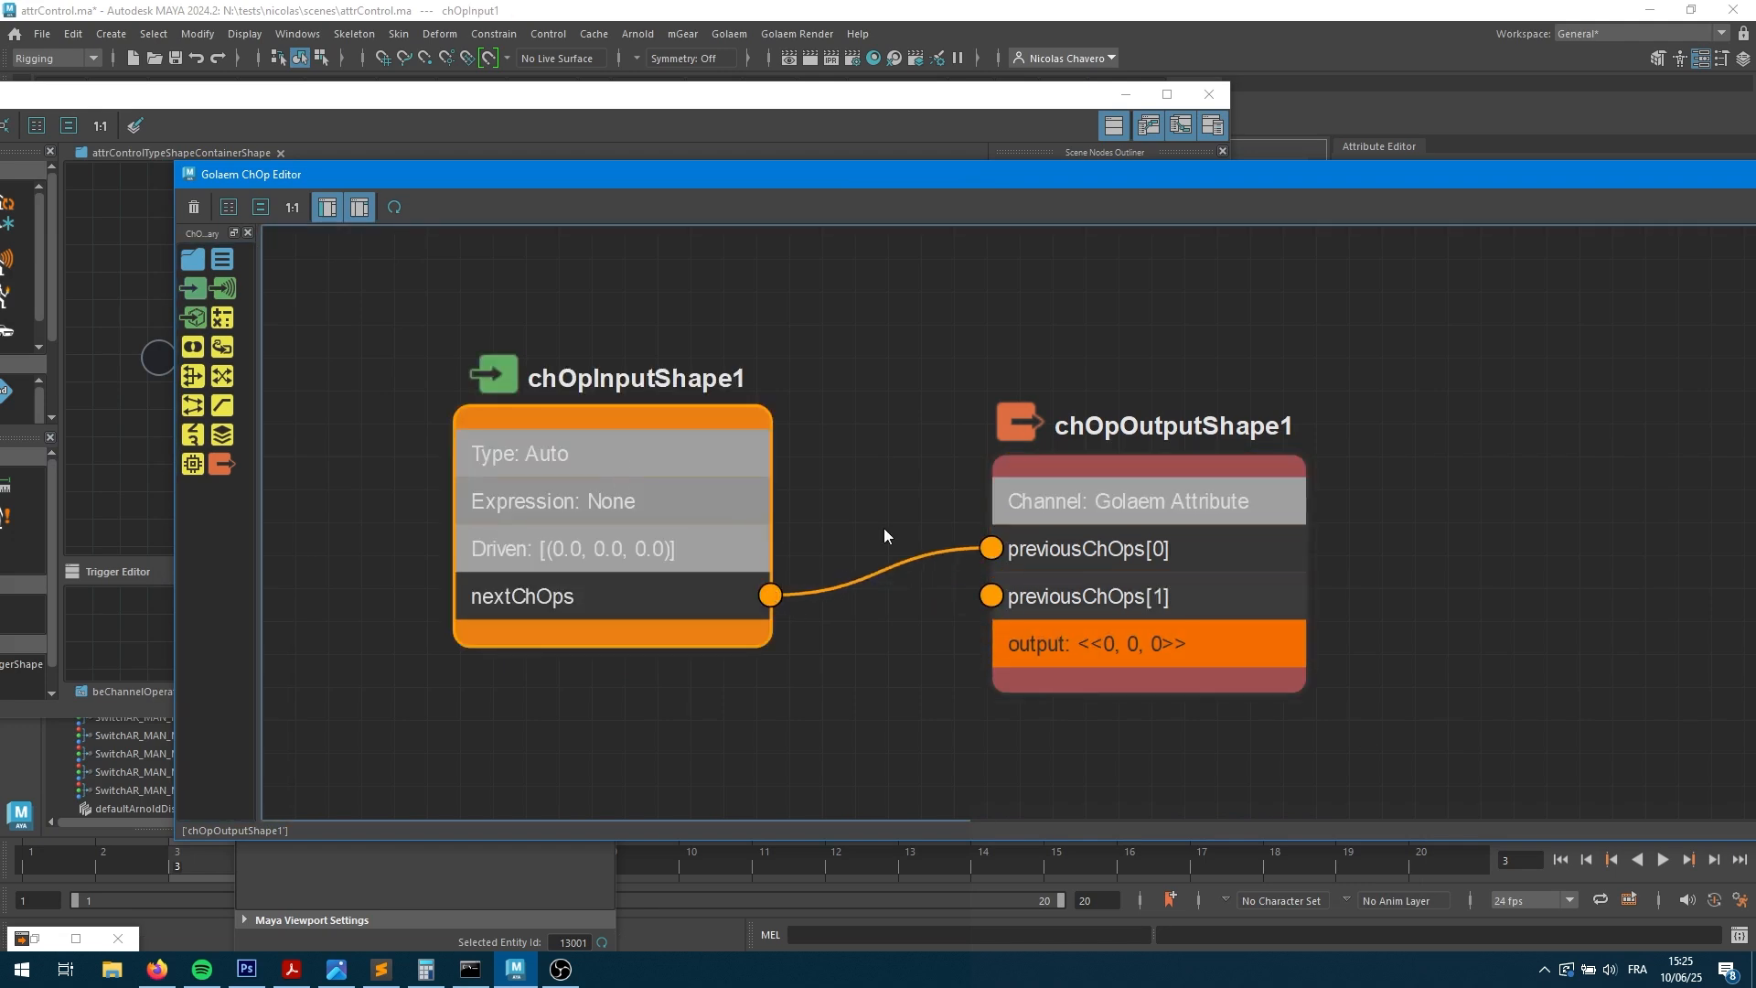
- Switch the input node to Driven Float Attribute with a value of 4 and put the graph and behavior editors away
drag(1459, 162, 956, 129)
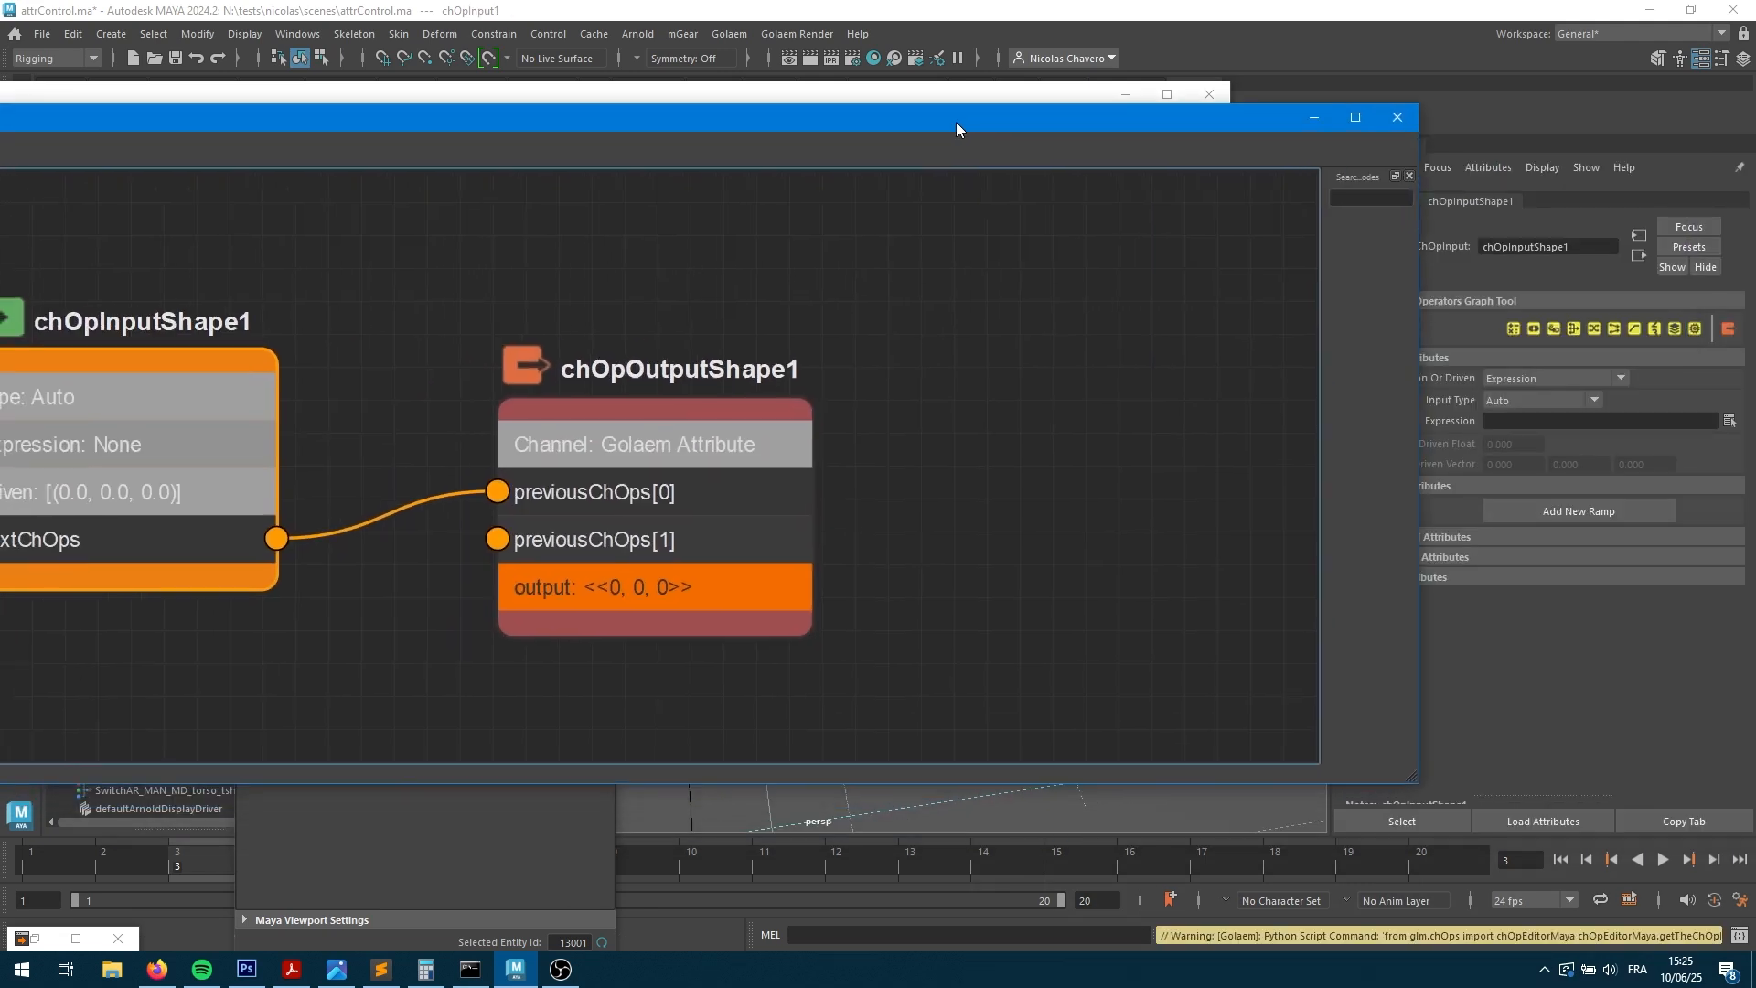
click(1564, 378)
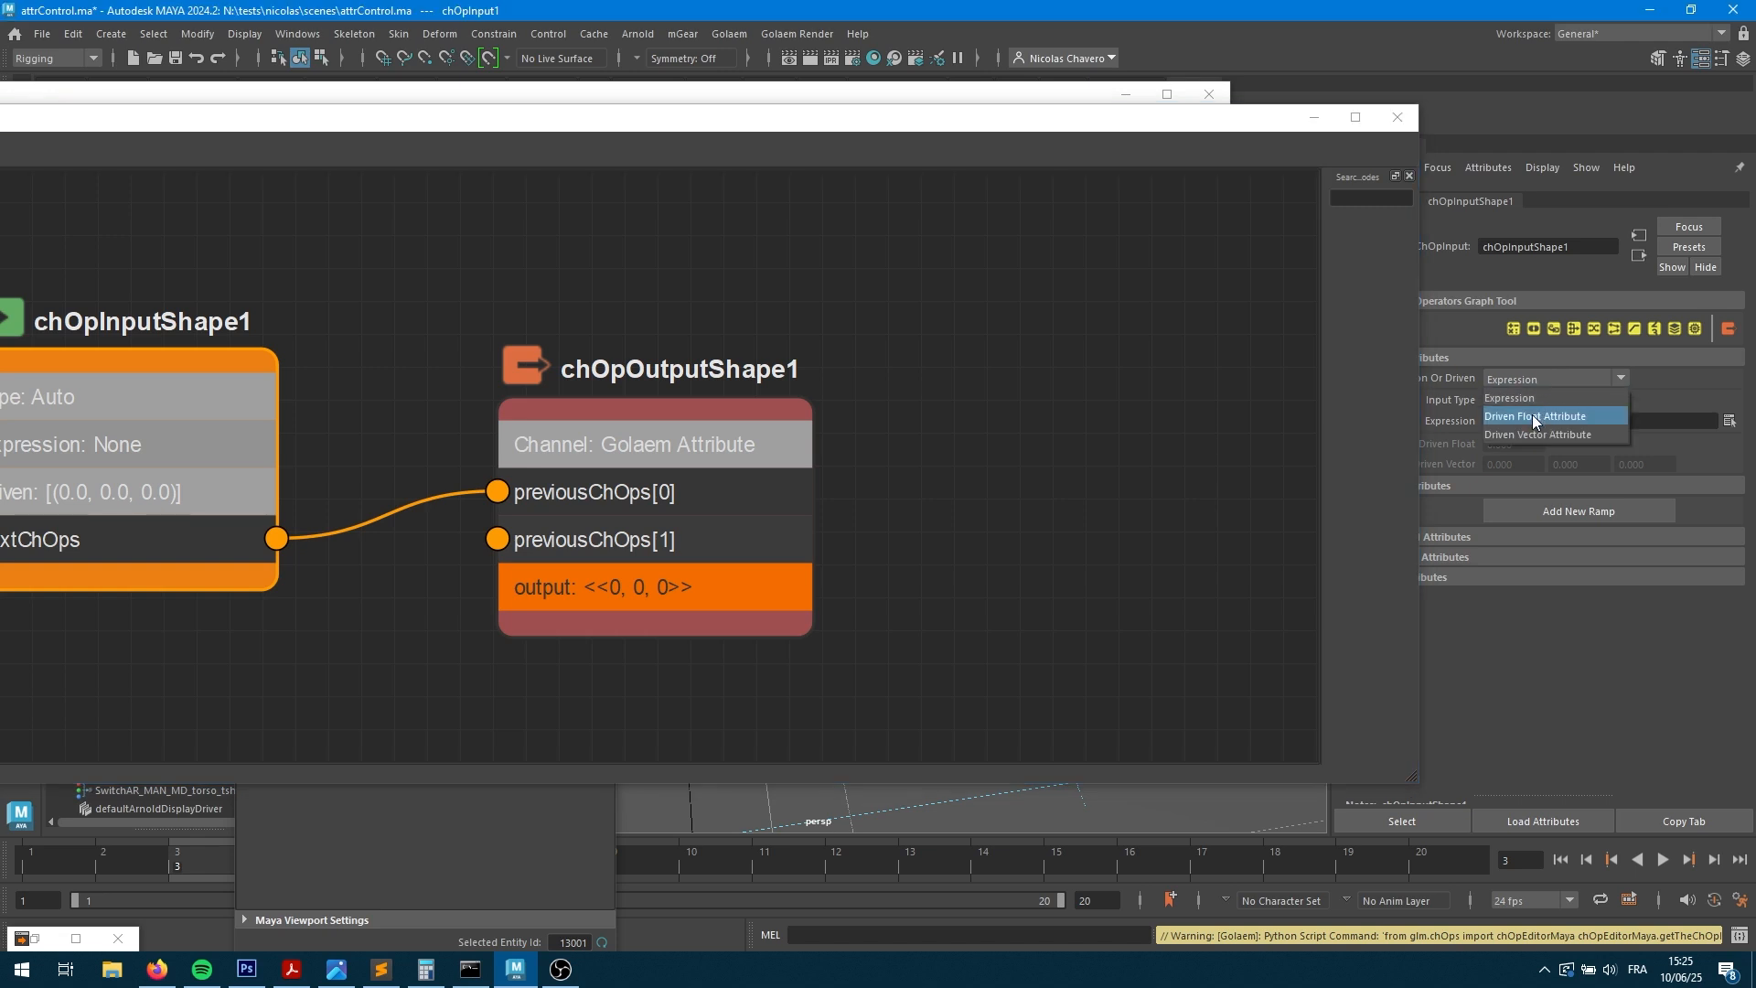
click(1542, 404)
drag(1517, 449, 1462, 443)
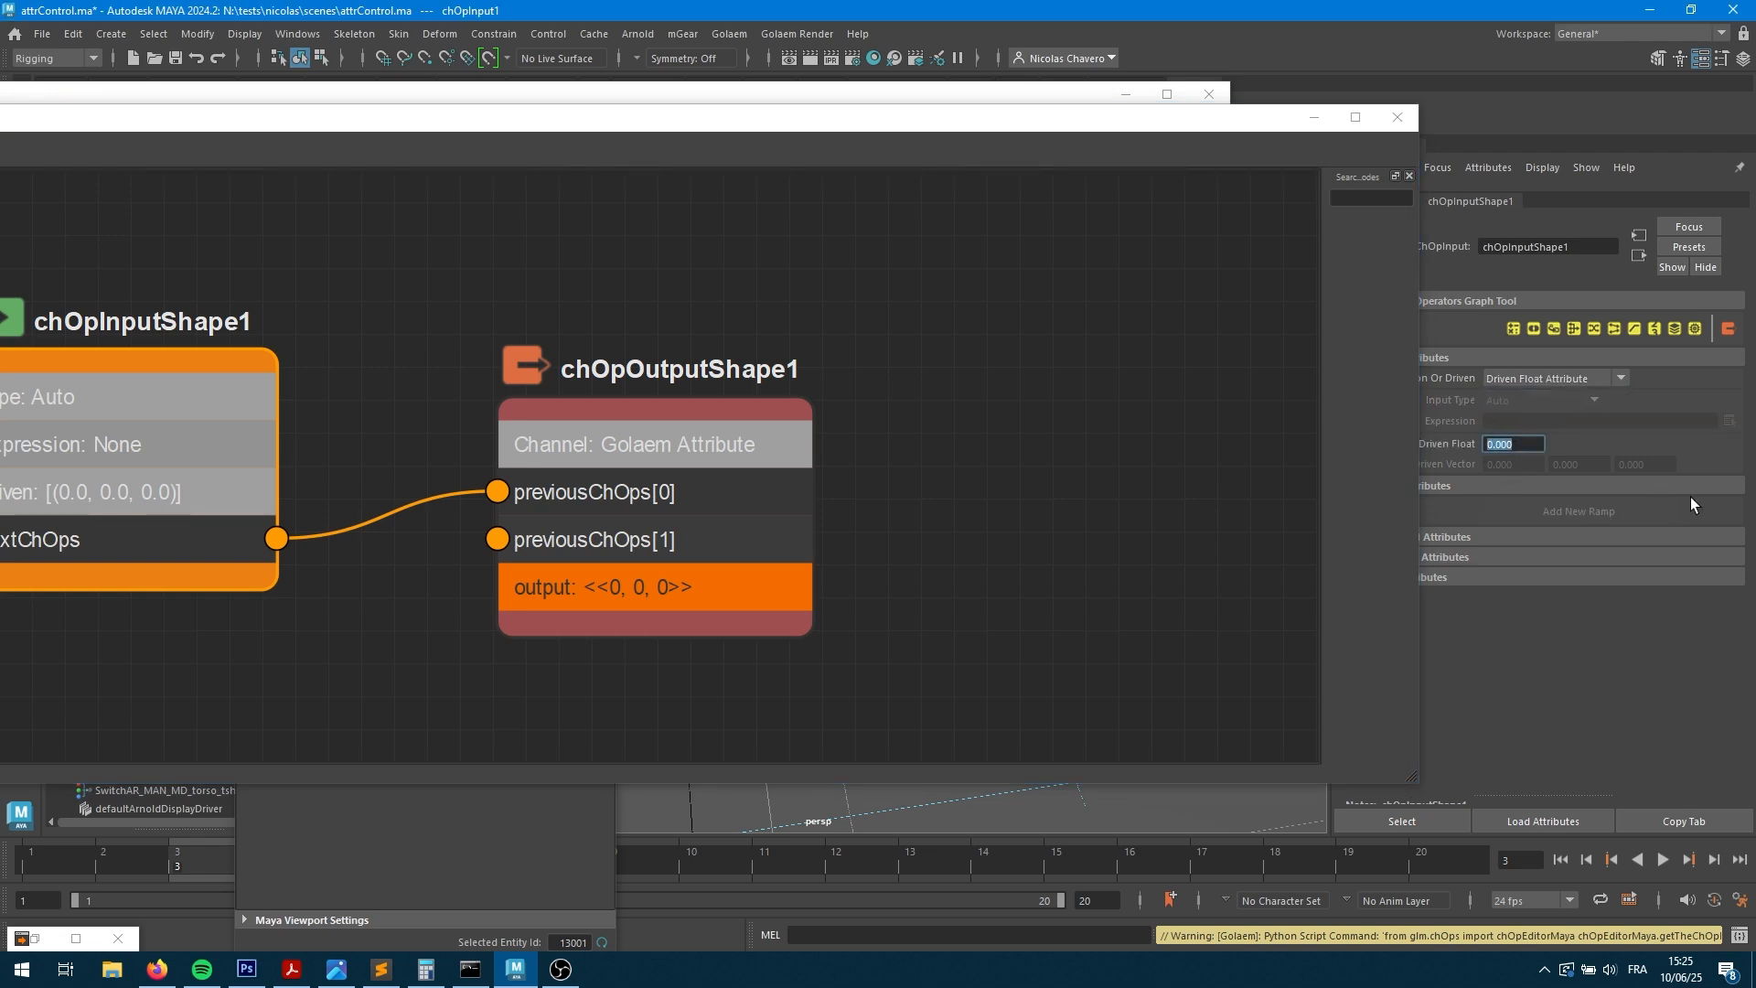
text(4)
key(Return)
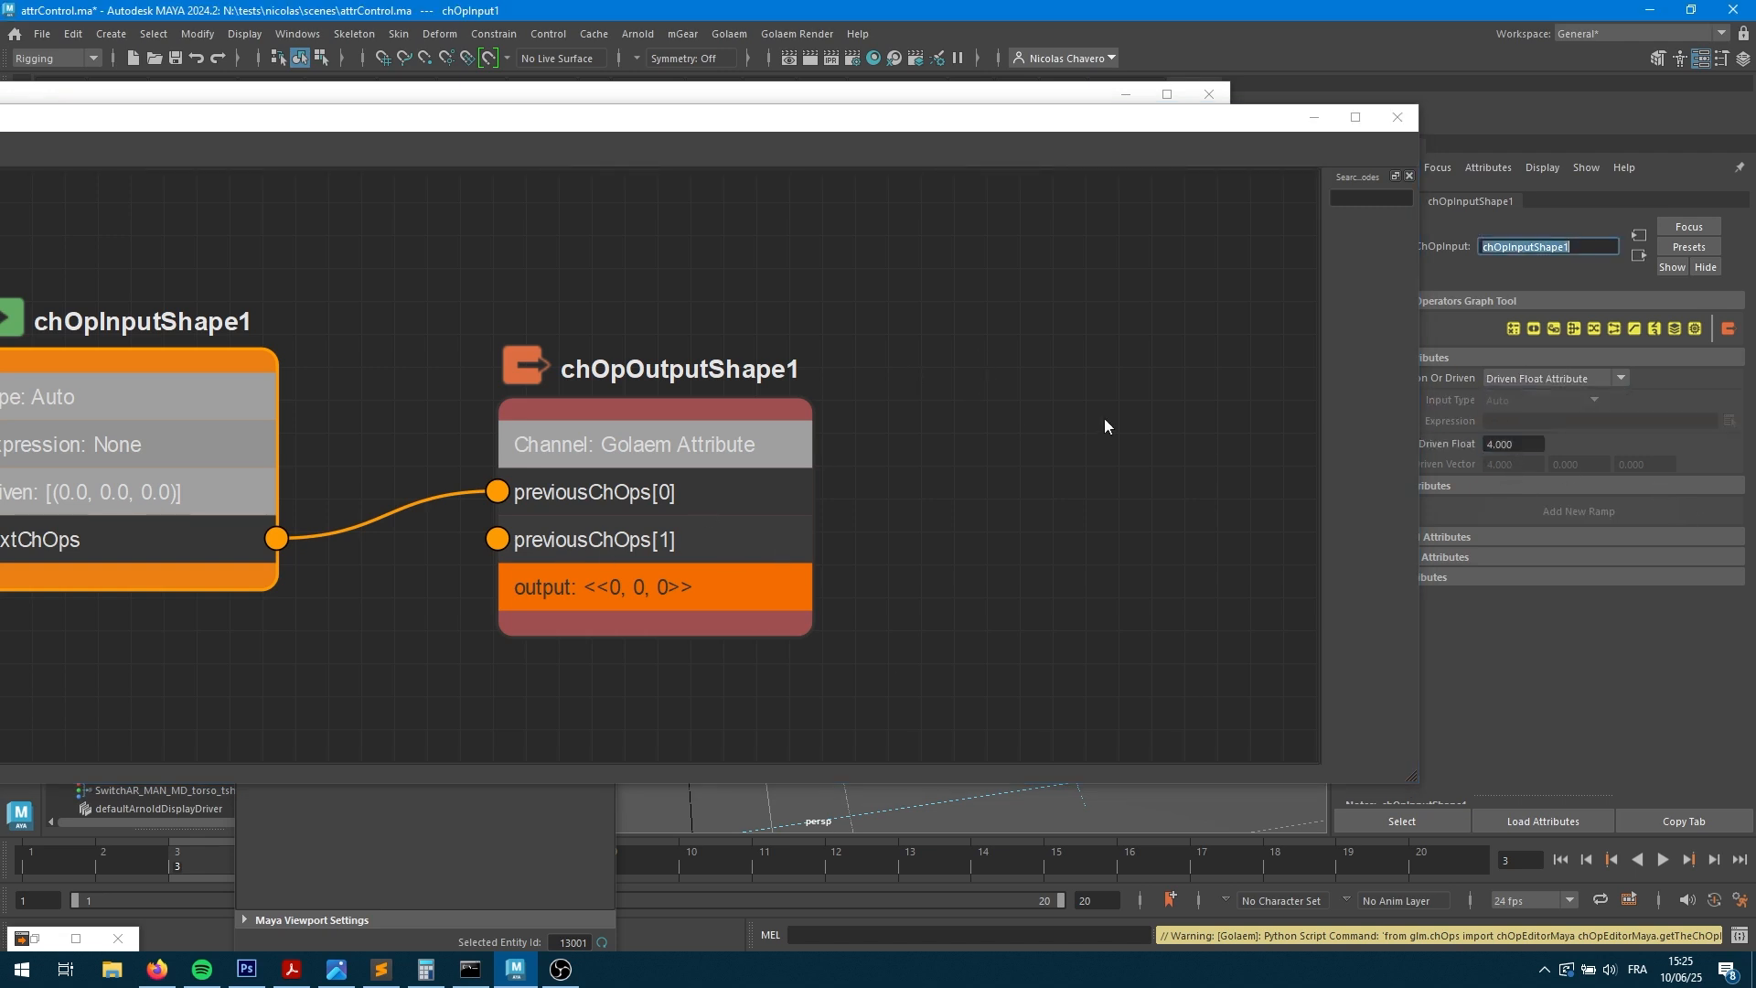
click(1318, 117)
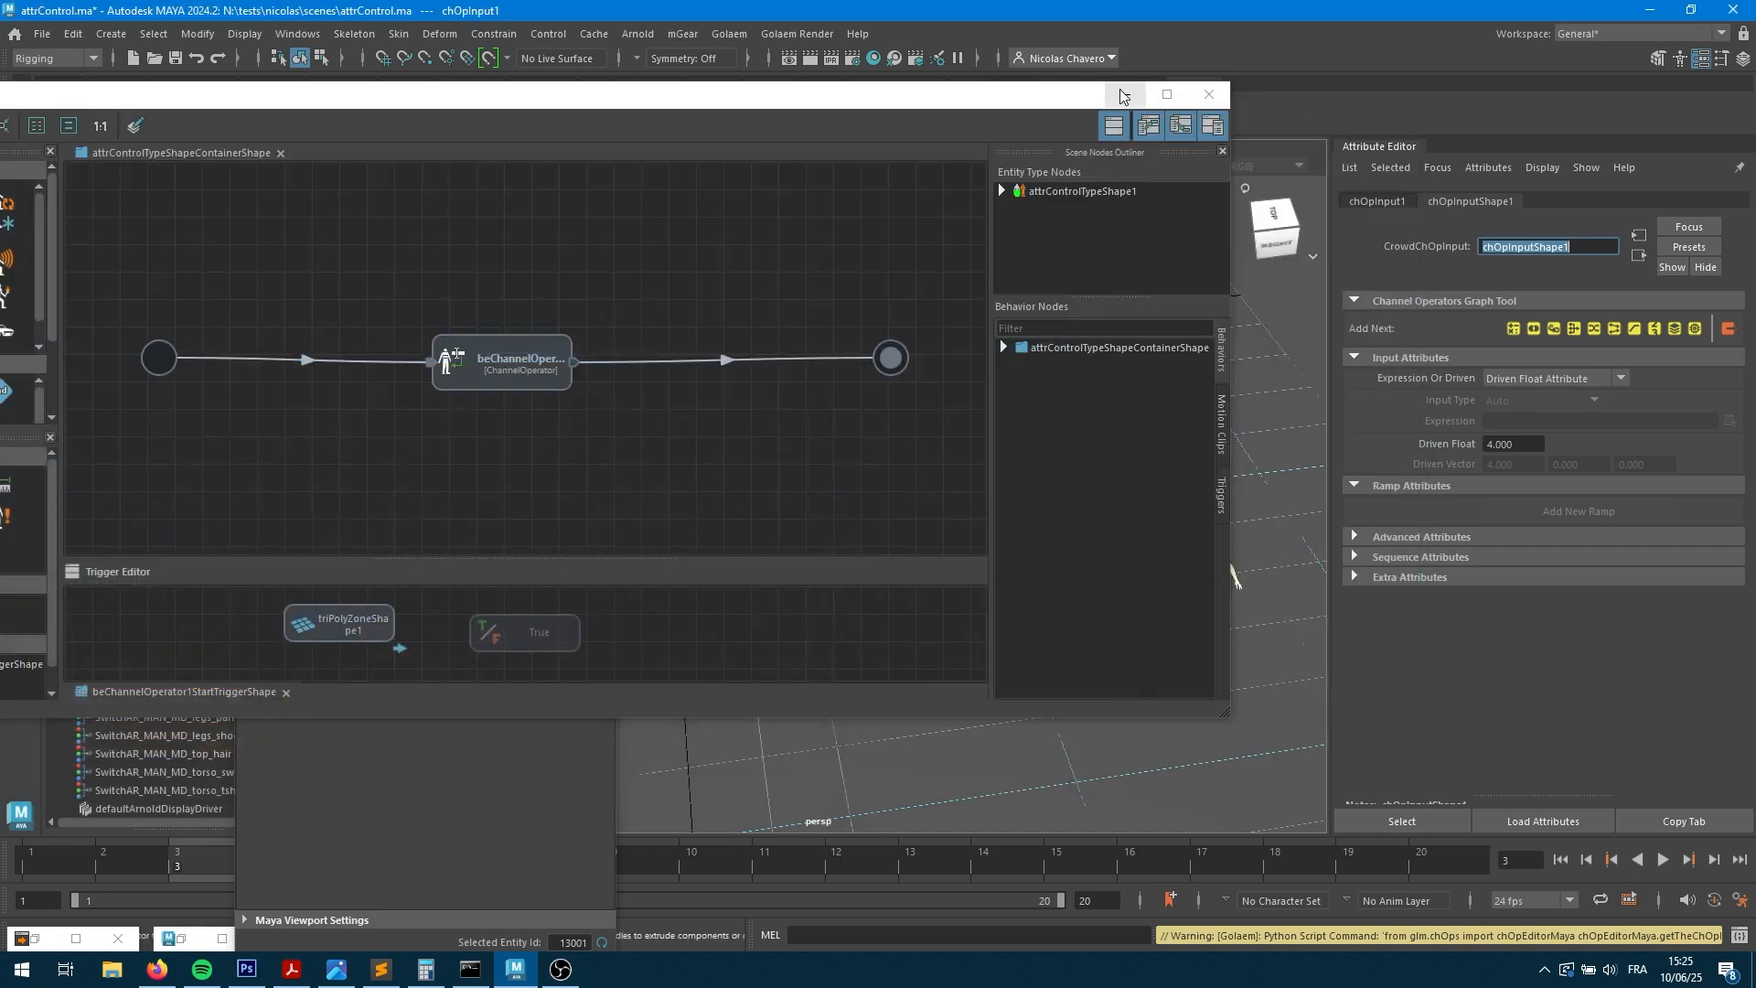
click(1126, 94)
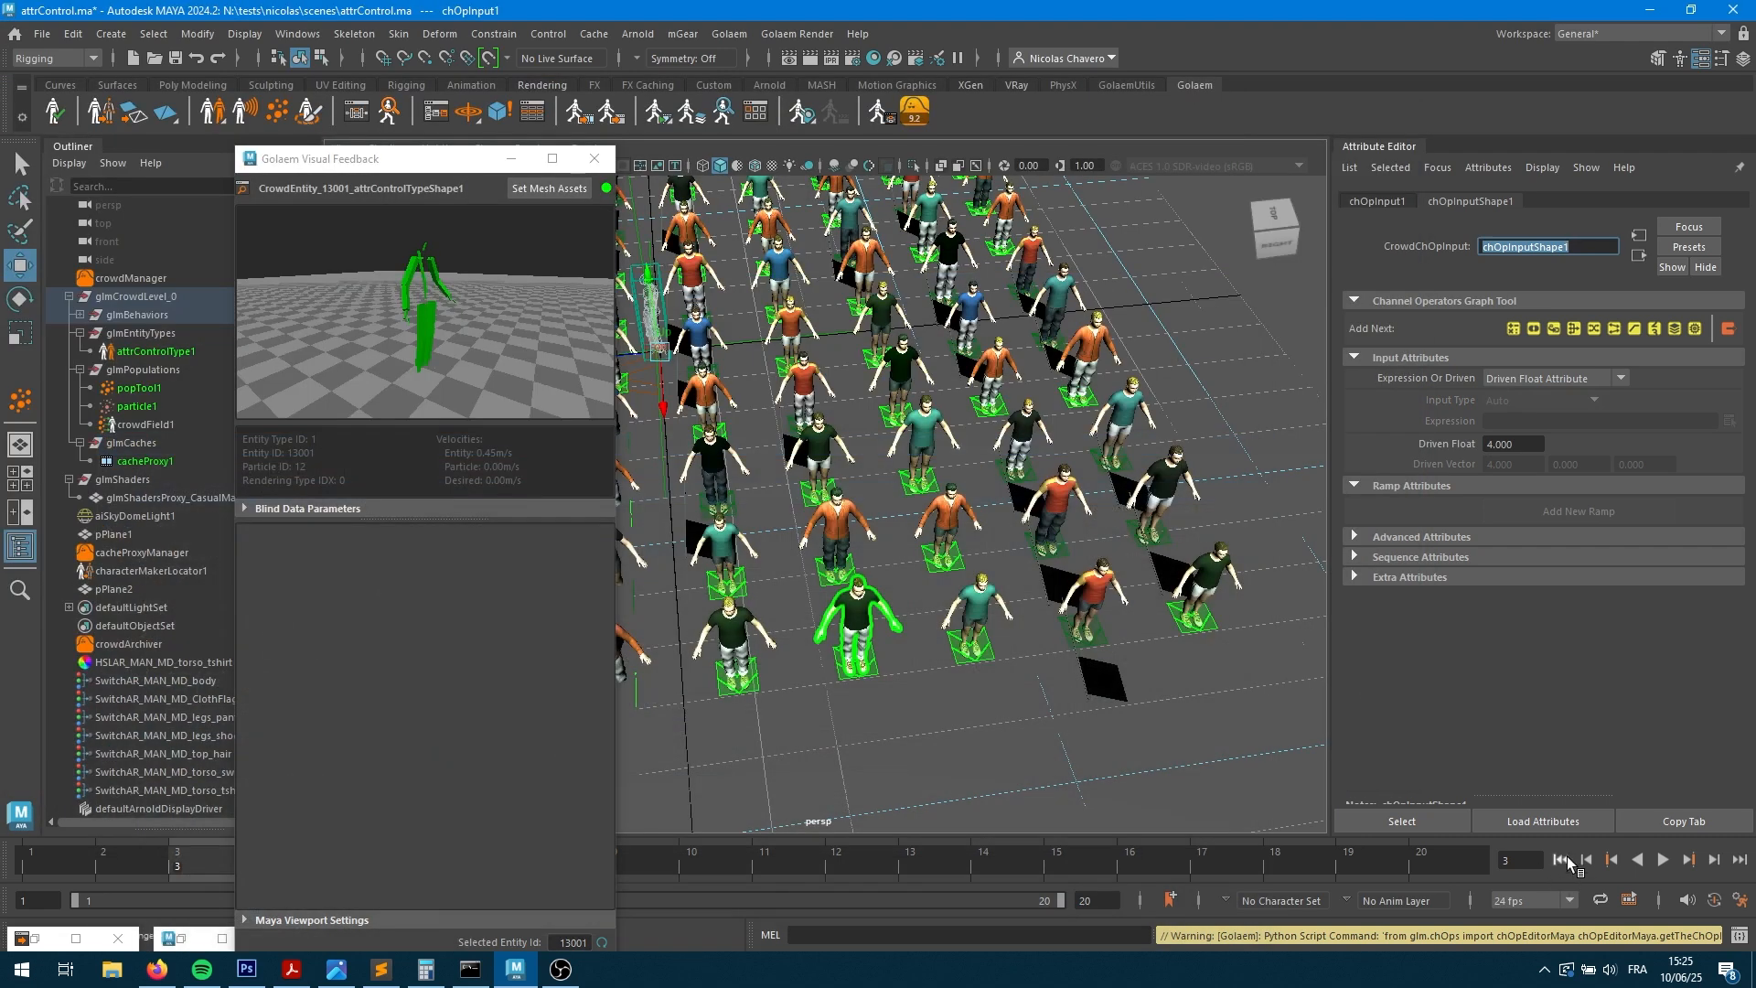
- Run the simulation from the first frame to frame 4 and inspect the frontmost character on the zone plane in Visual Feedback
click(1560, 860)
click(1713, 860)
click(1713, 860)
click(1713, 860)
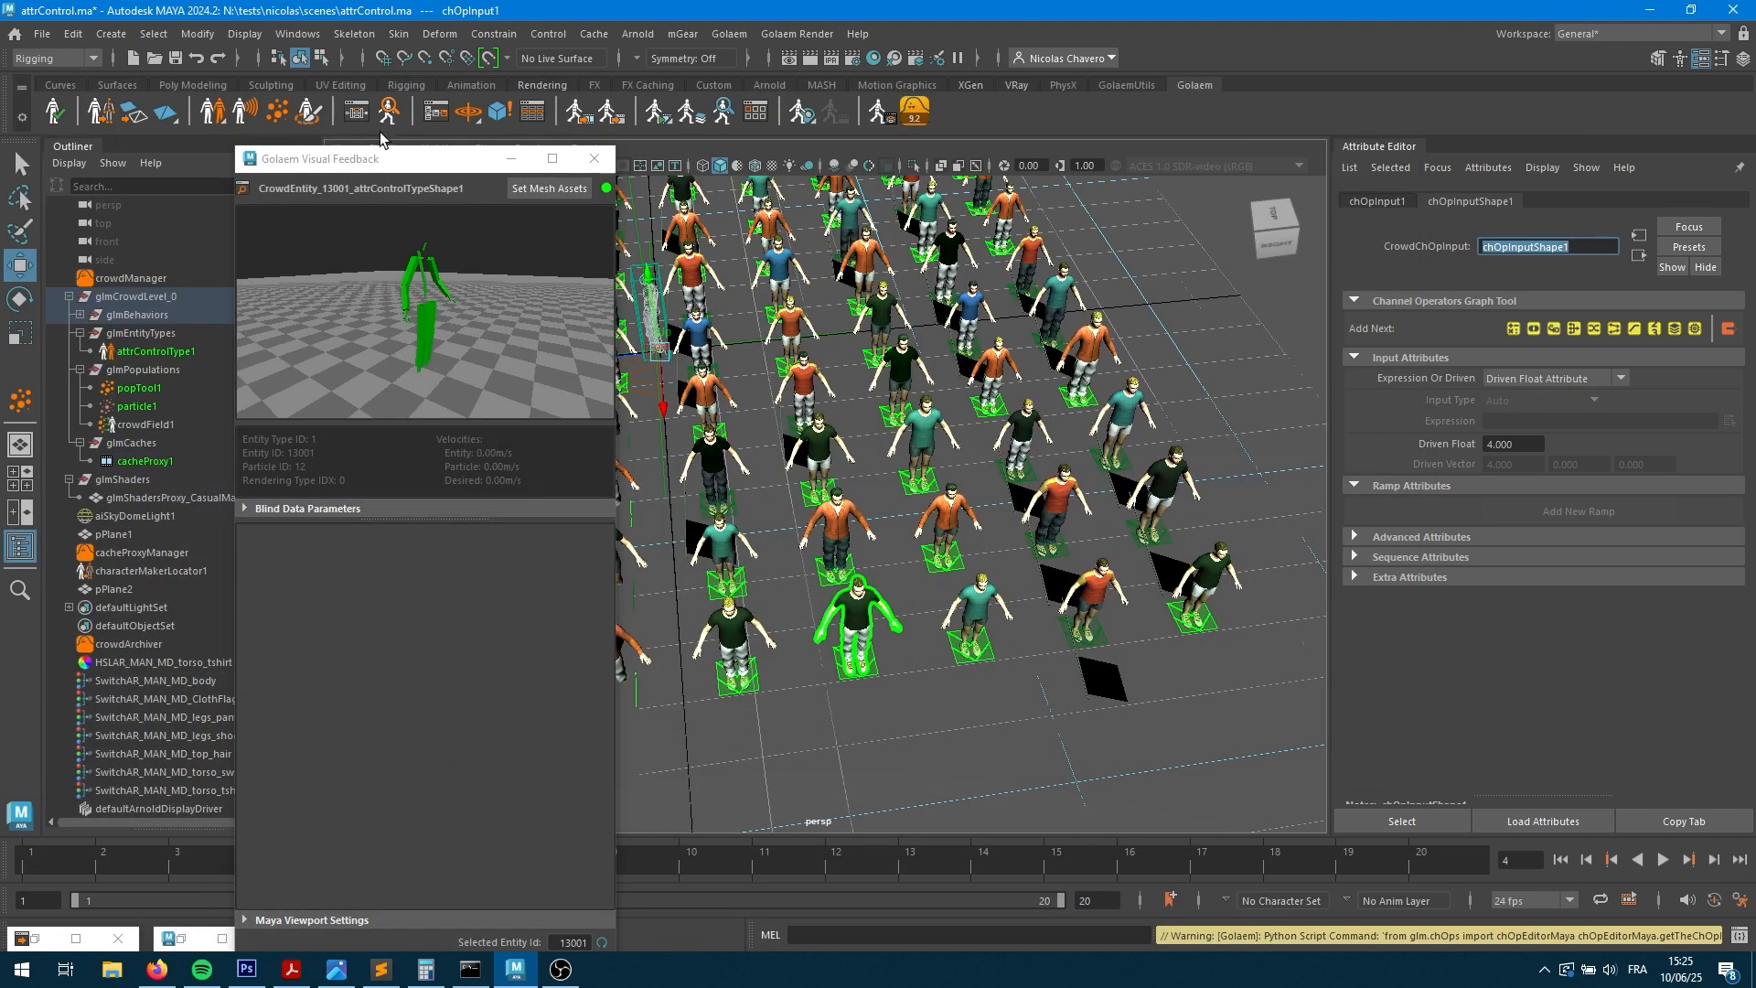
drag(394, 171, 1189, 246)
alt+drag(956, 476, 1051, 686)
click(859, 661)
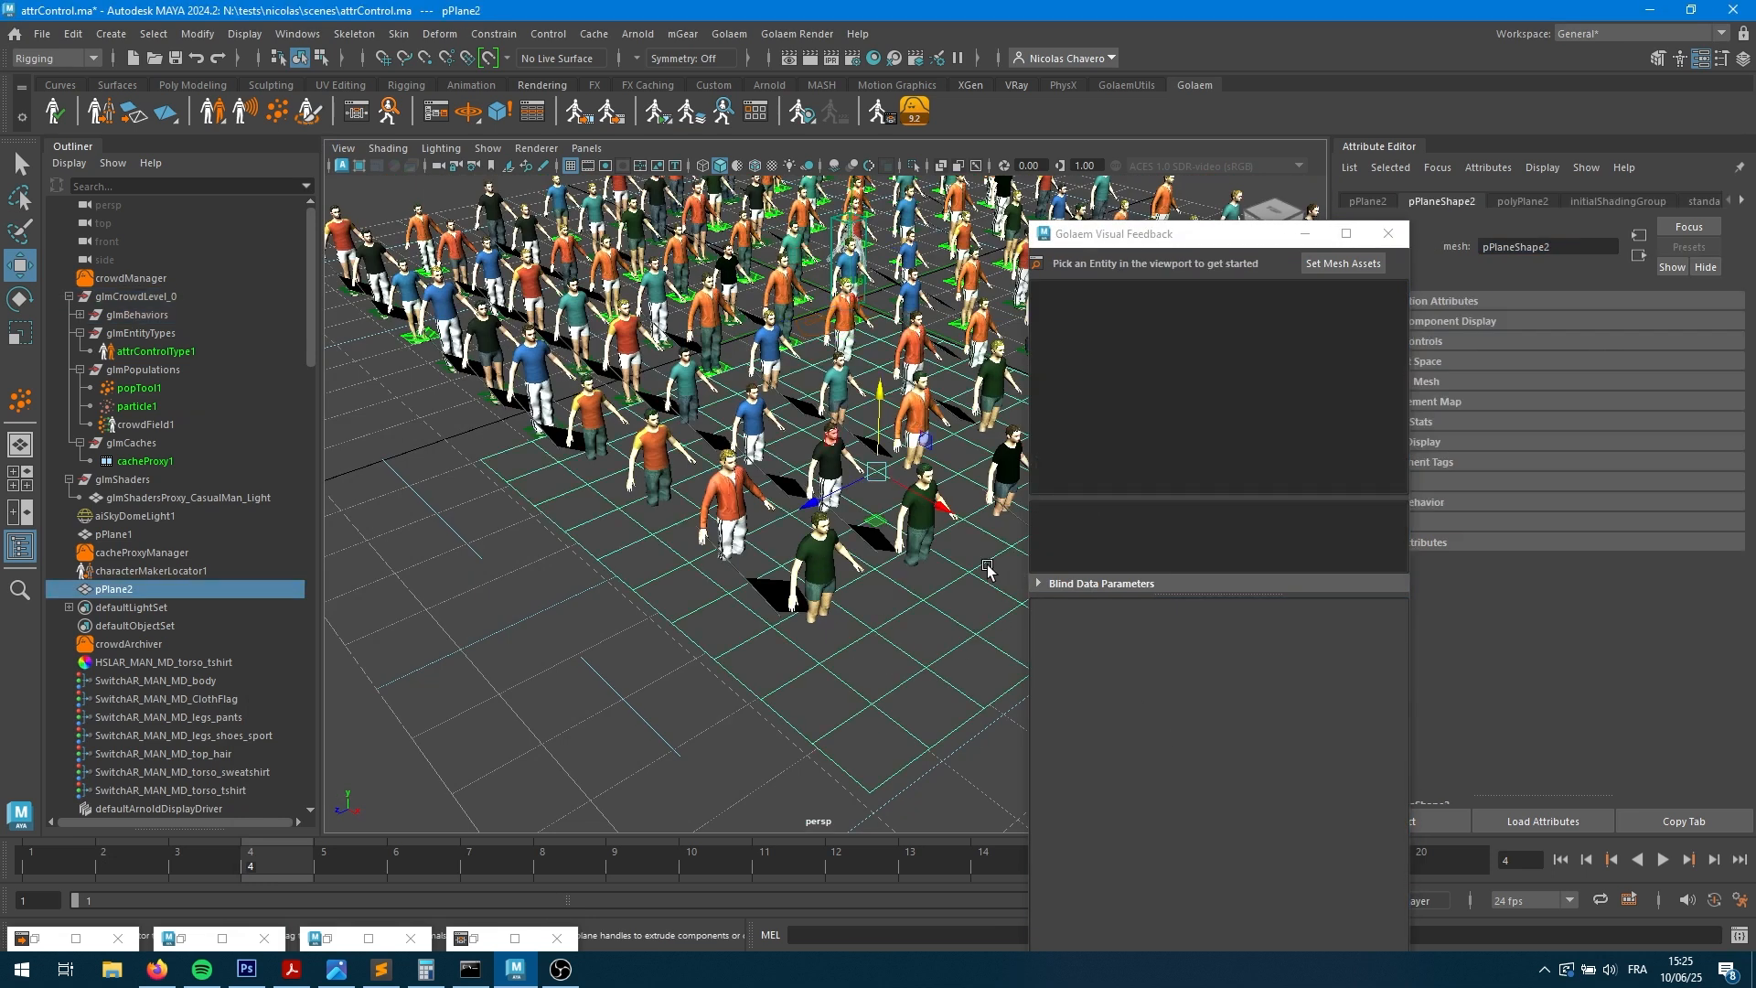
click(823, 578)
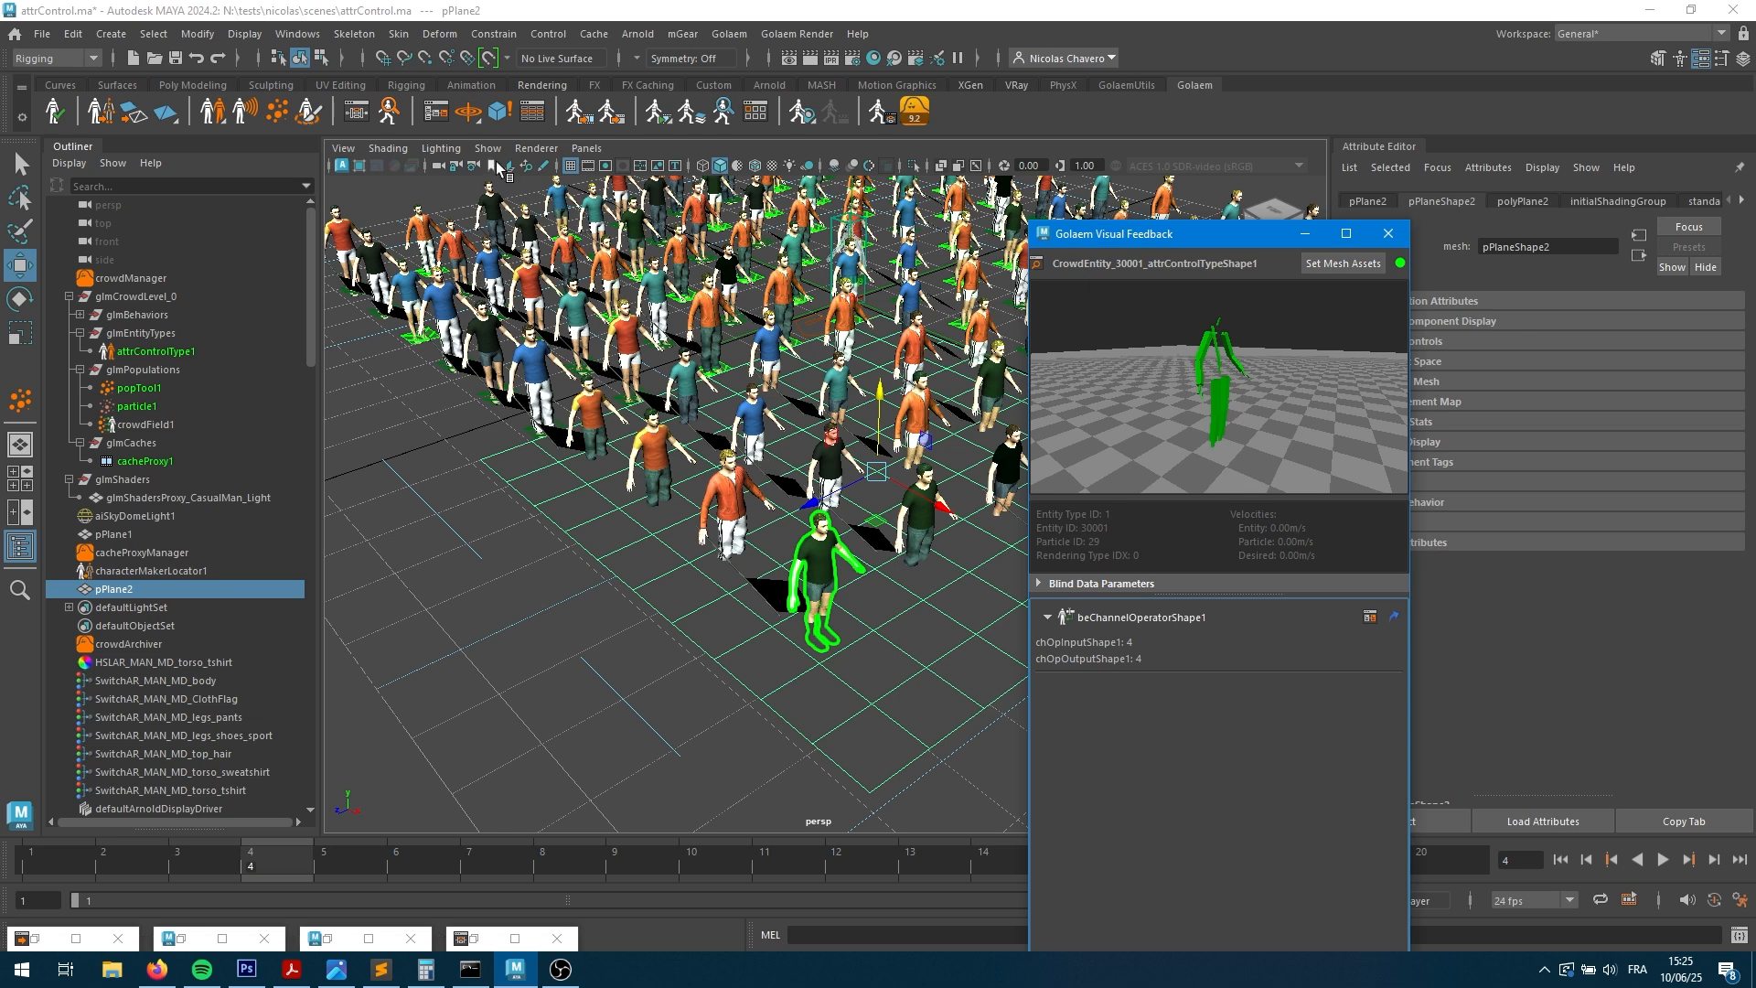
- Review the tshirtId values of the crowd entities in the Golaem Attributes Spreadsheet
click(578, 112)
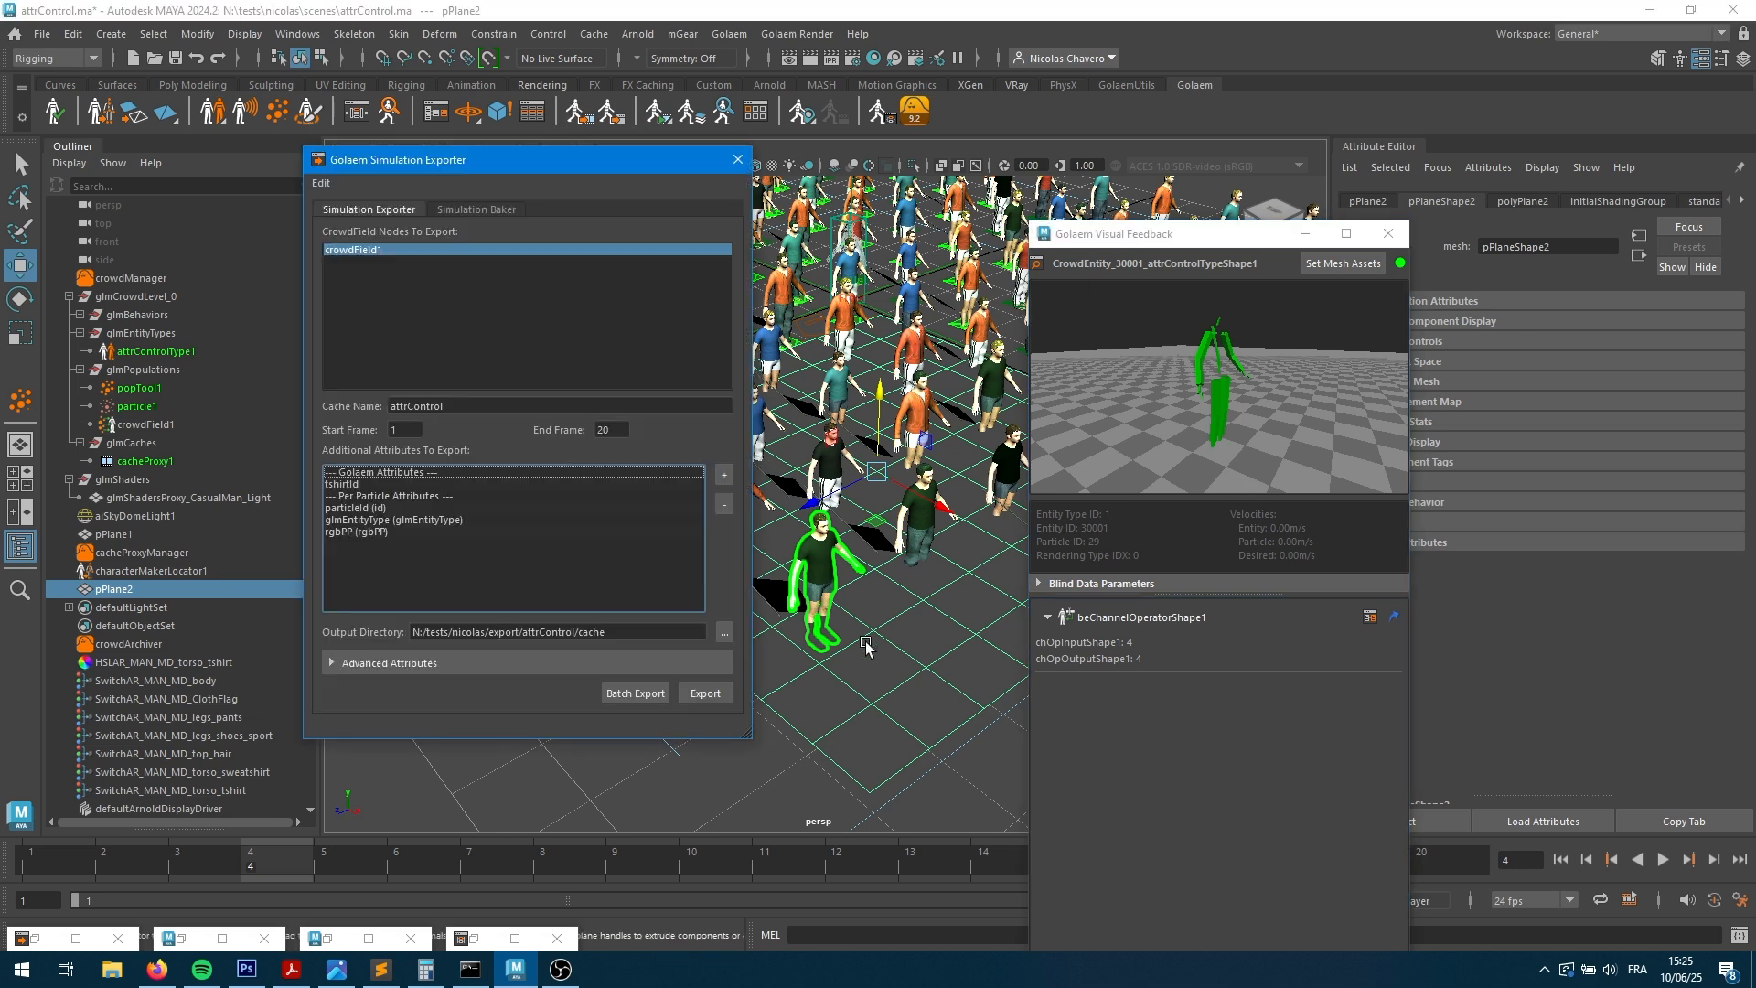
click(737, 159)
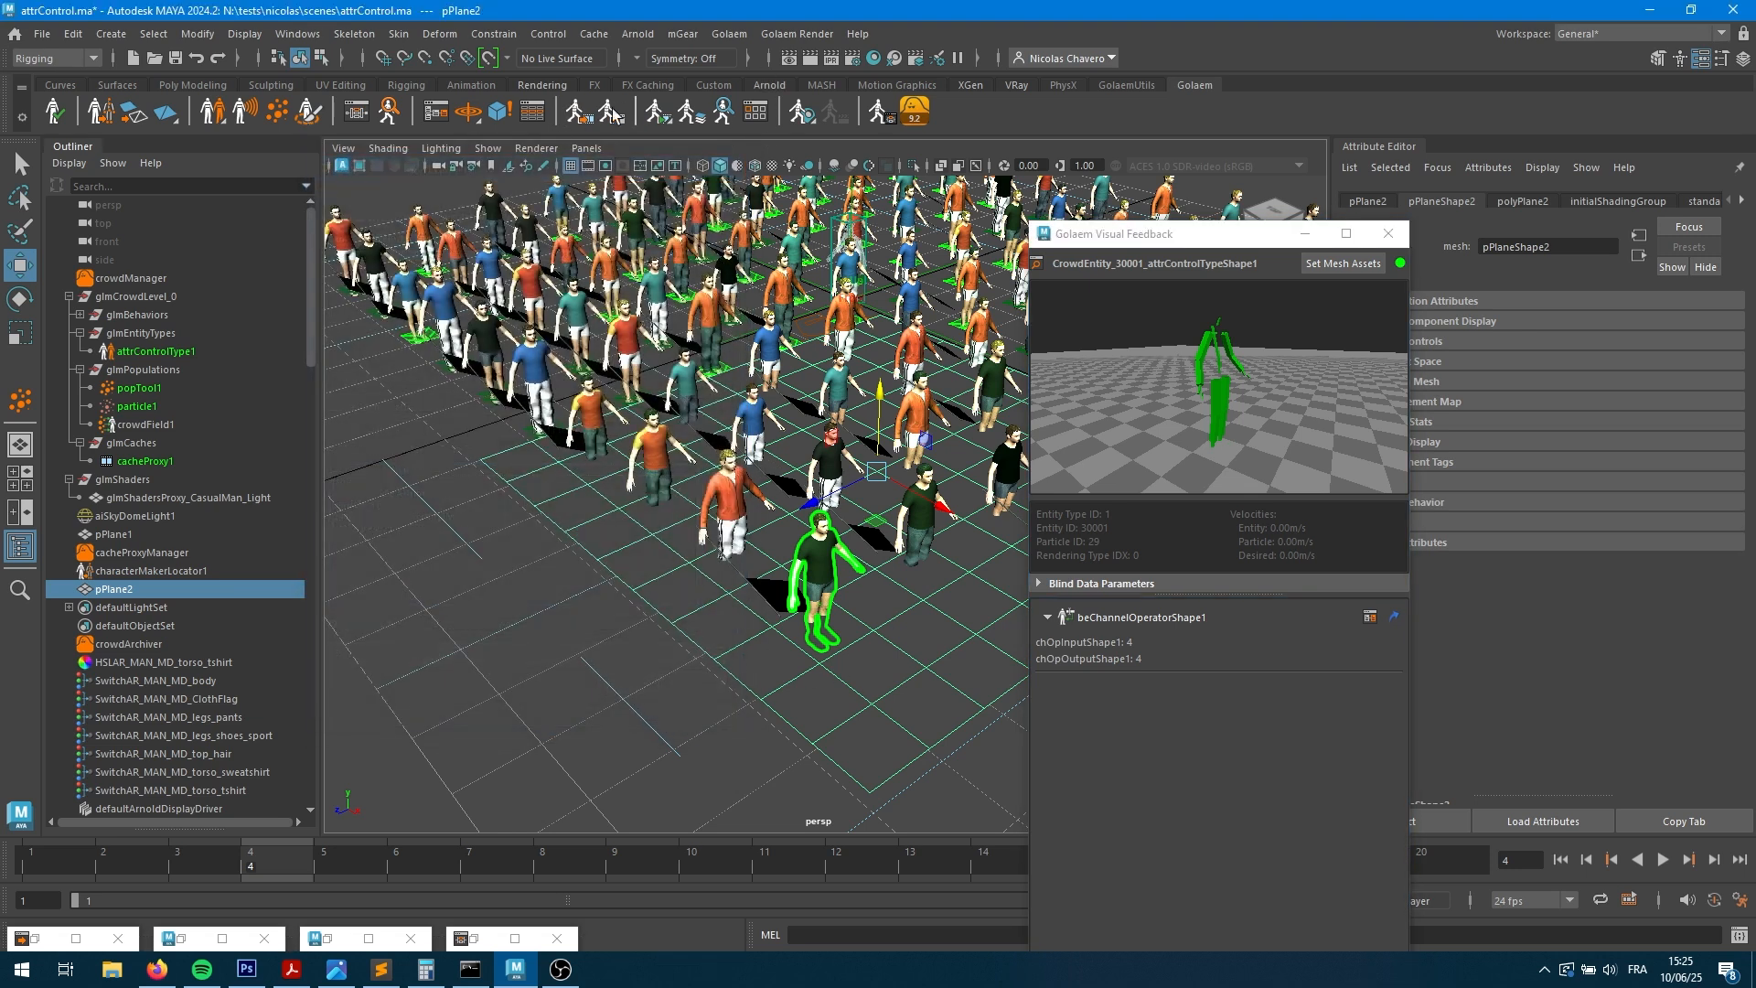
click(531, 112)
scroll(787, 476, down, 7)
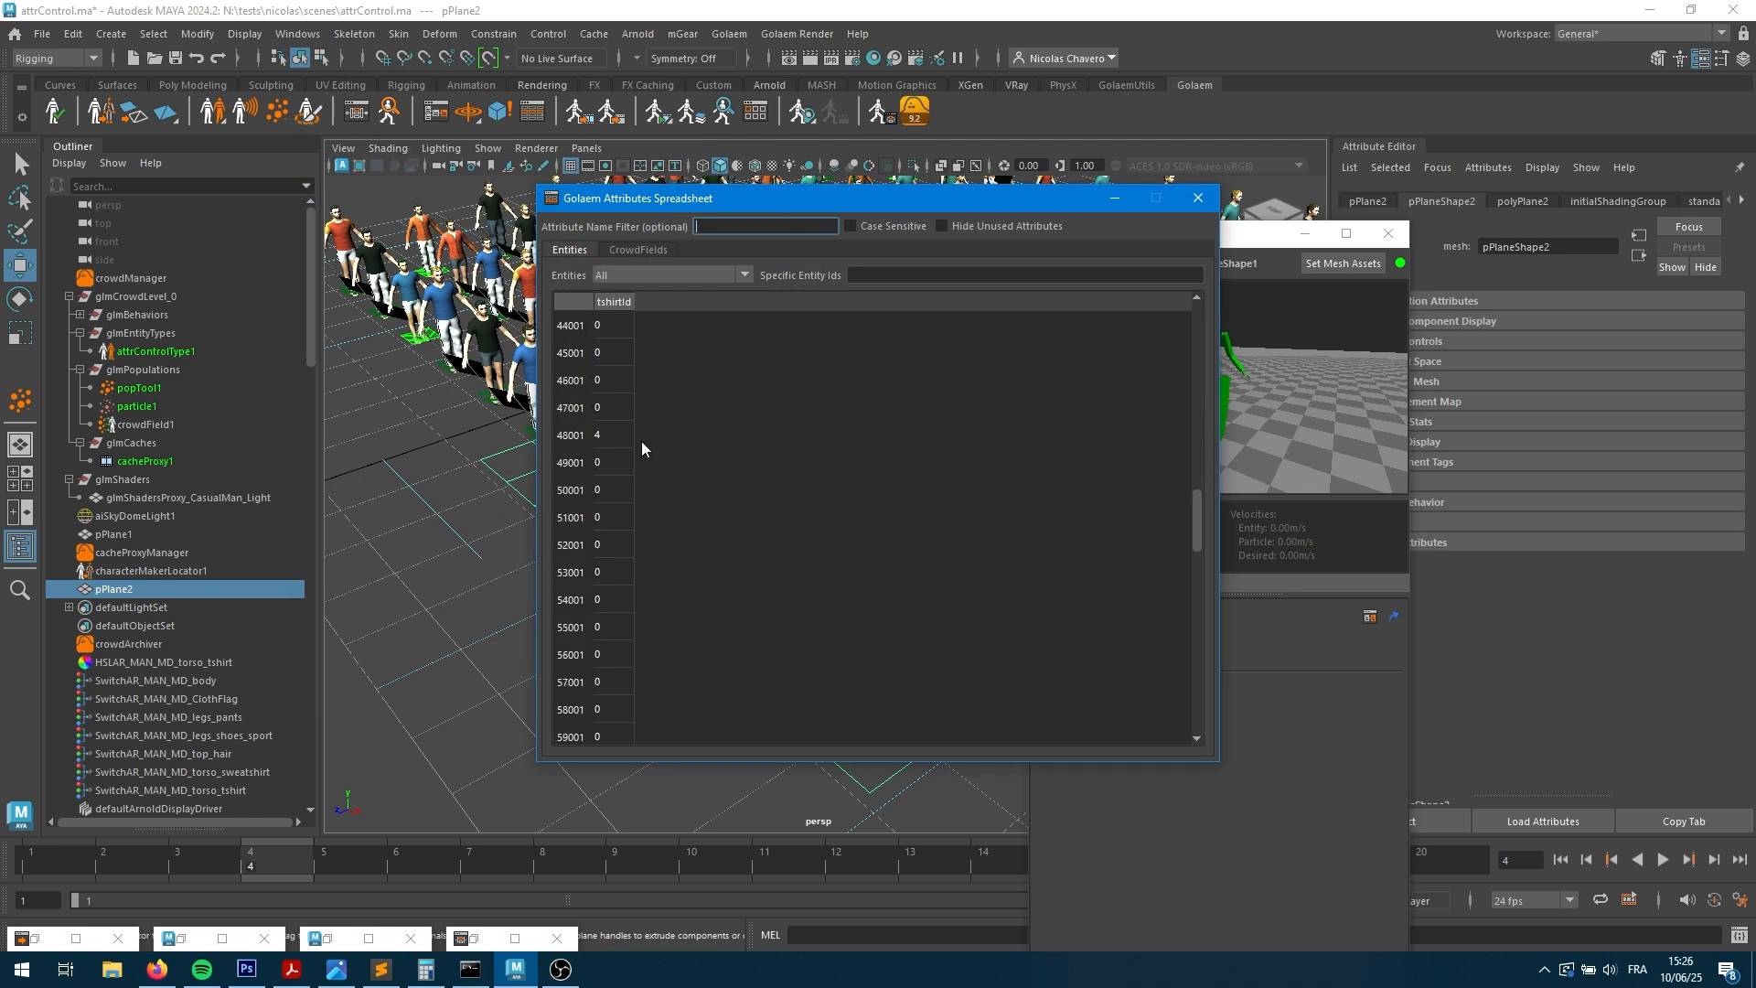
click(1197, 198)
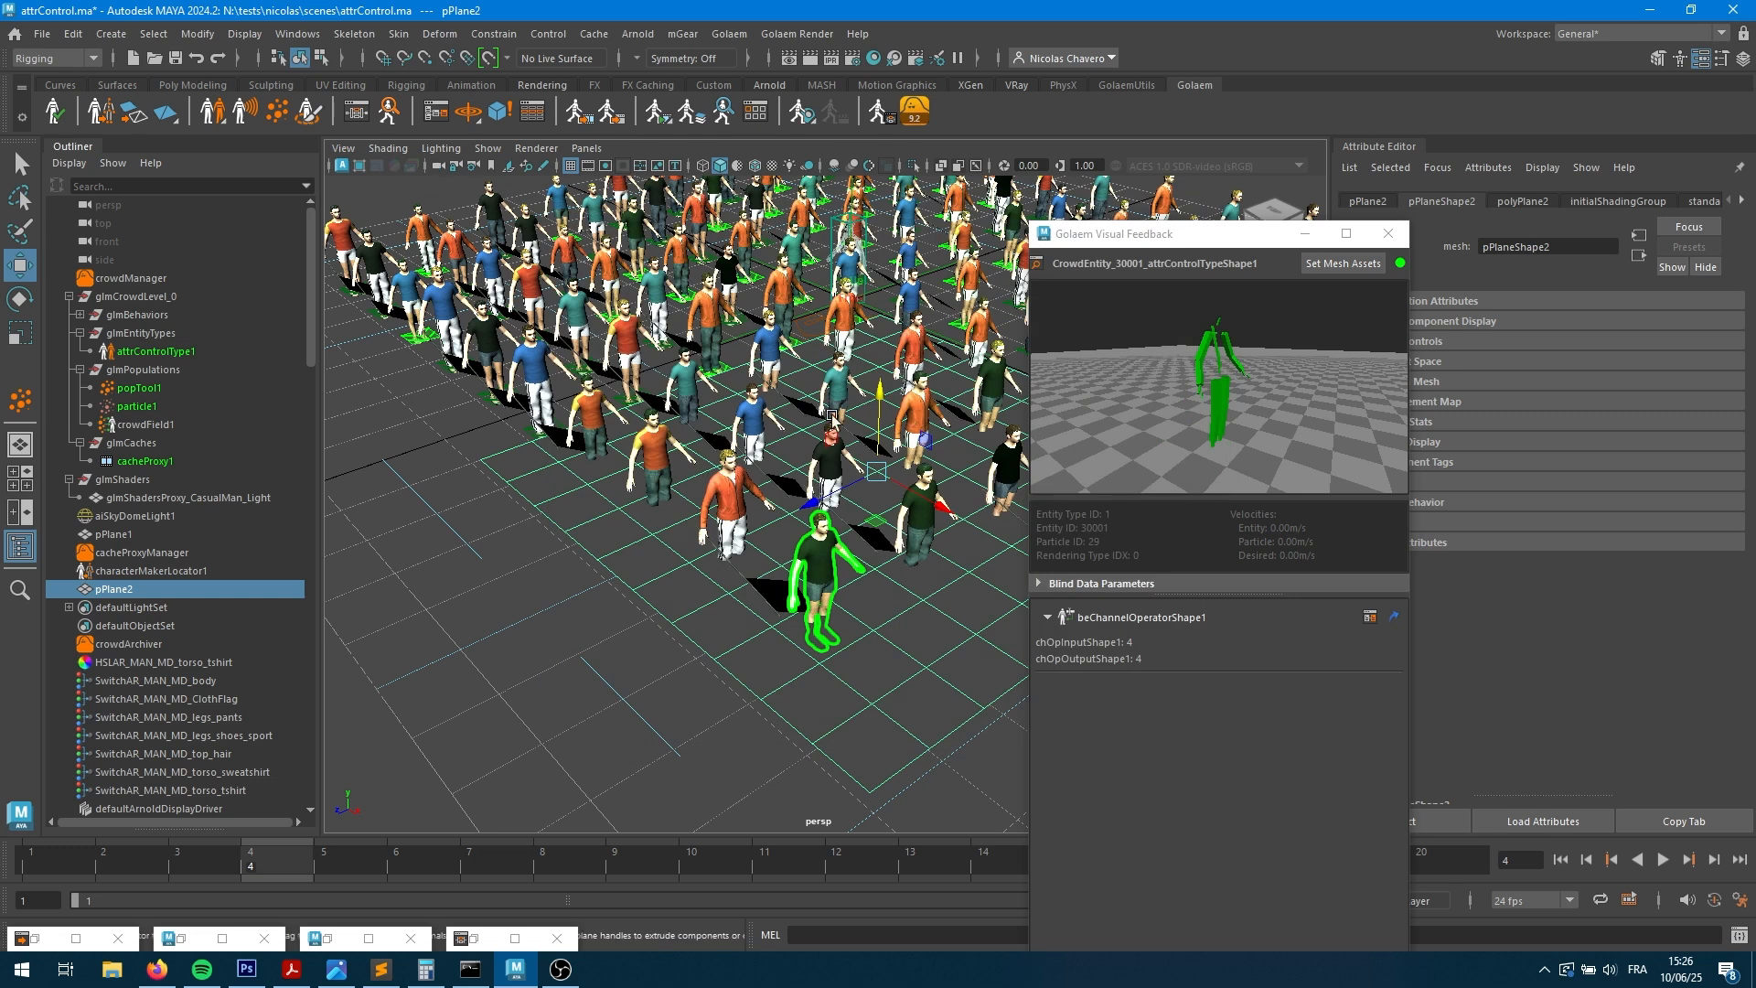
- Export the crowdField1 simulation cache as attrControl for frames 1 to 20, including the tshirtId attribute
click(580, 113)
click(705, 693)
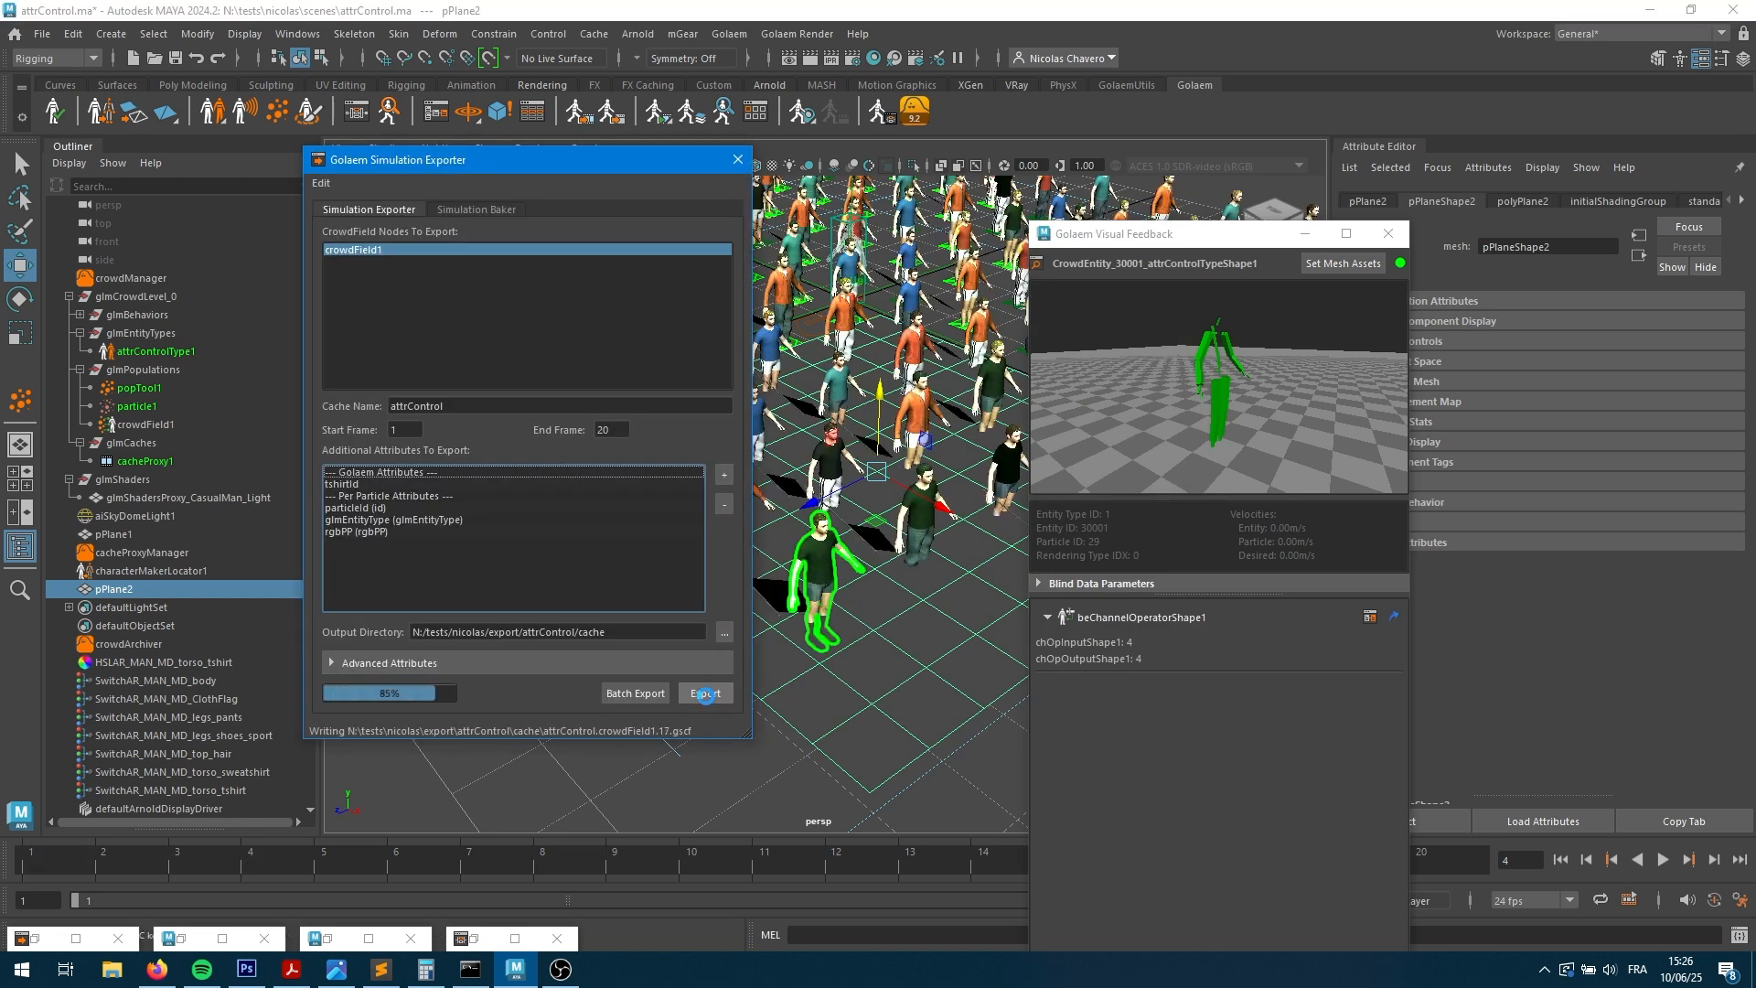
click(738, 159)
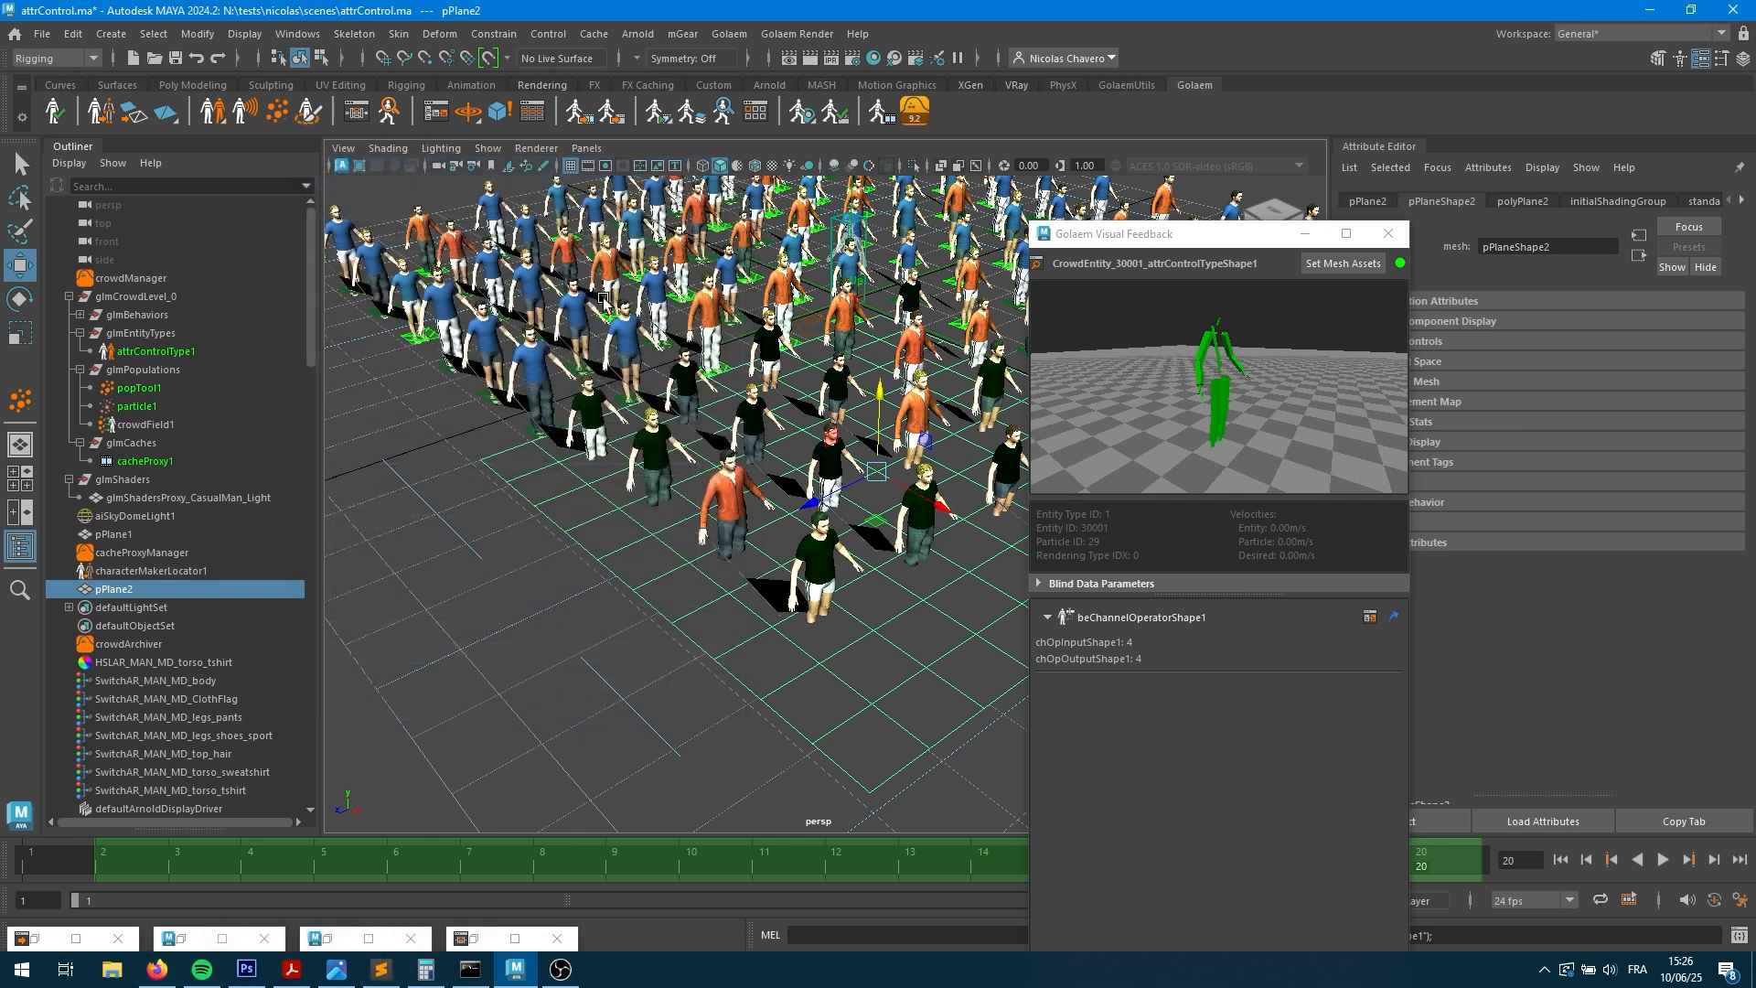
- Render the crowd again in Arnold RenderView and examine the T-shirts of the characters on the zone plane
click(327, 939)
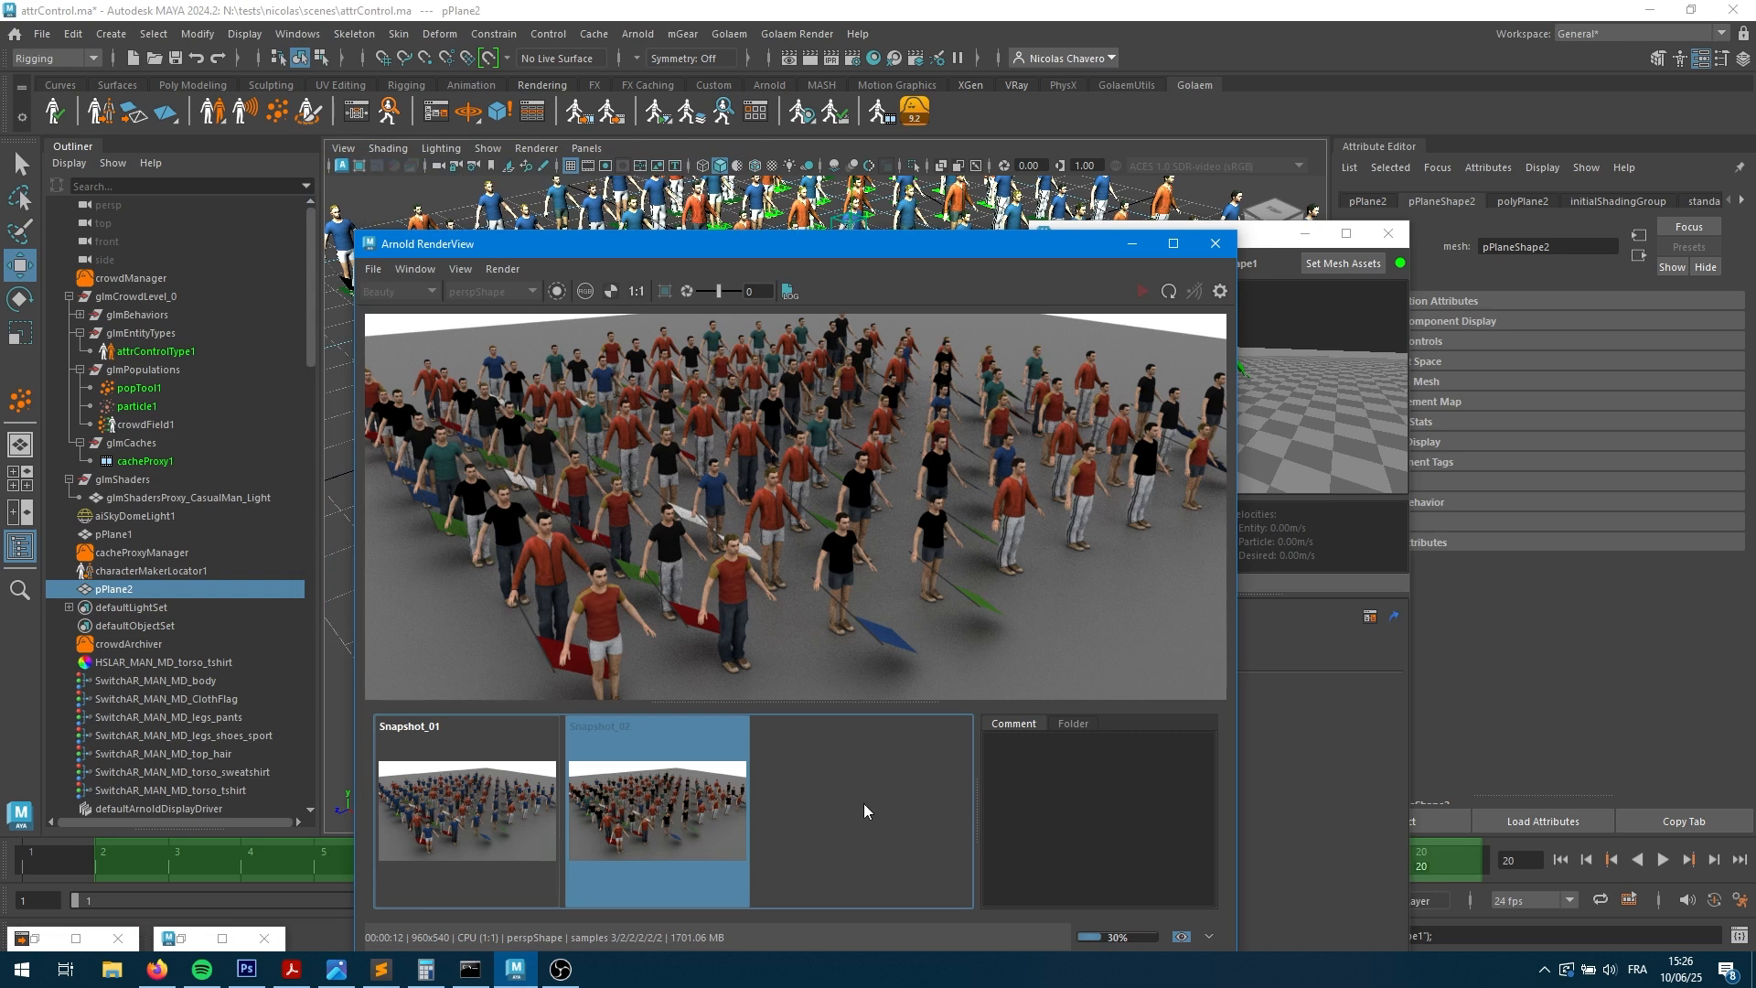
click(502, 269)
click(901, 601)
click(816, 779)
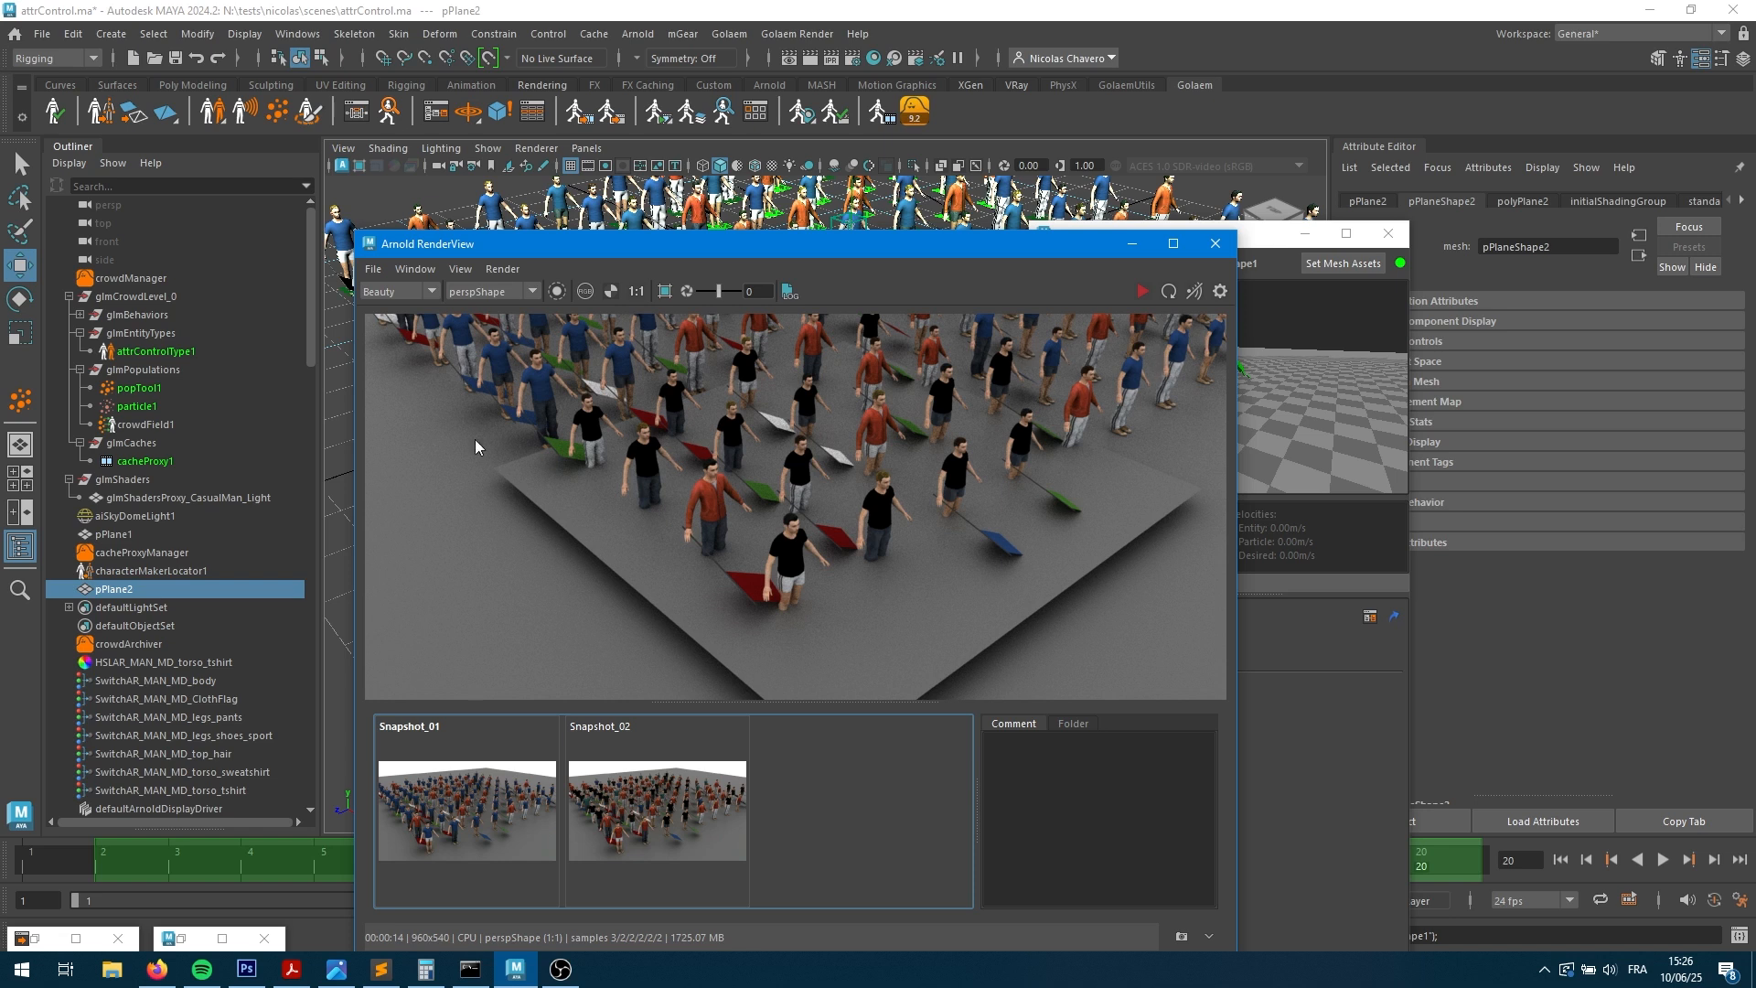
scroll(882, 513, down, 1)
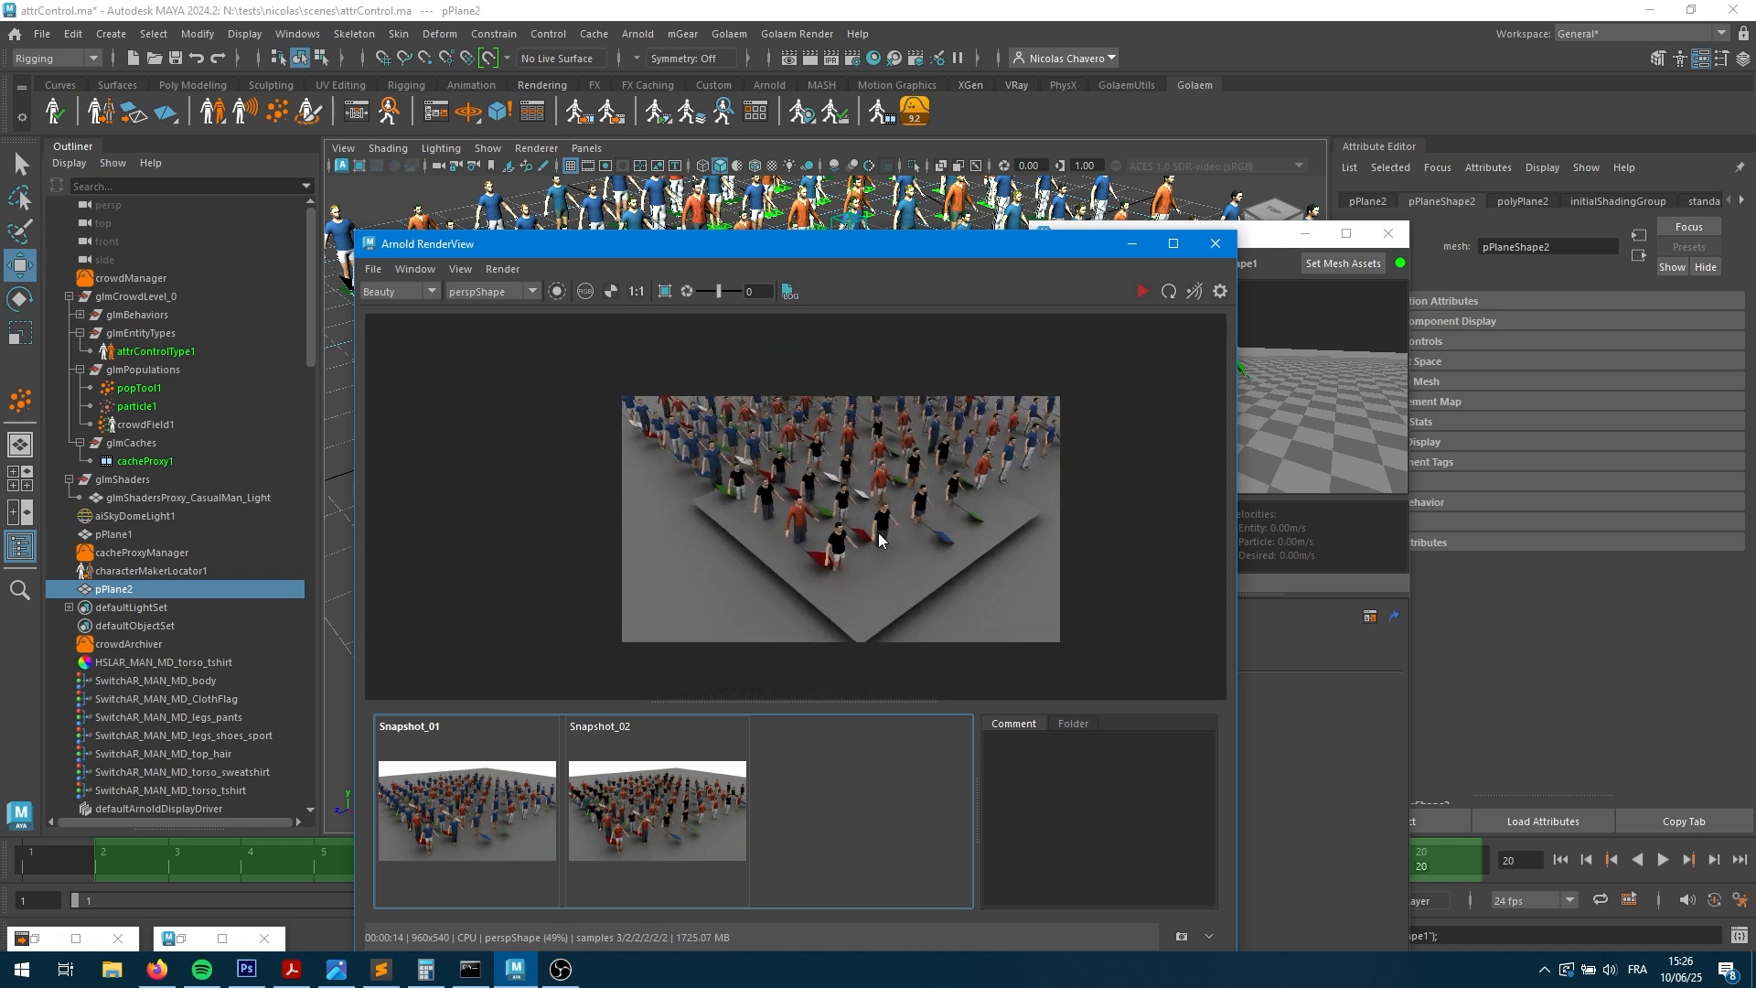
scroll(847, 526, up, 1)
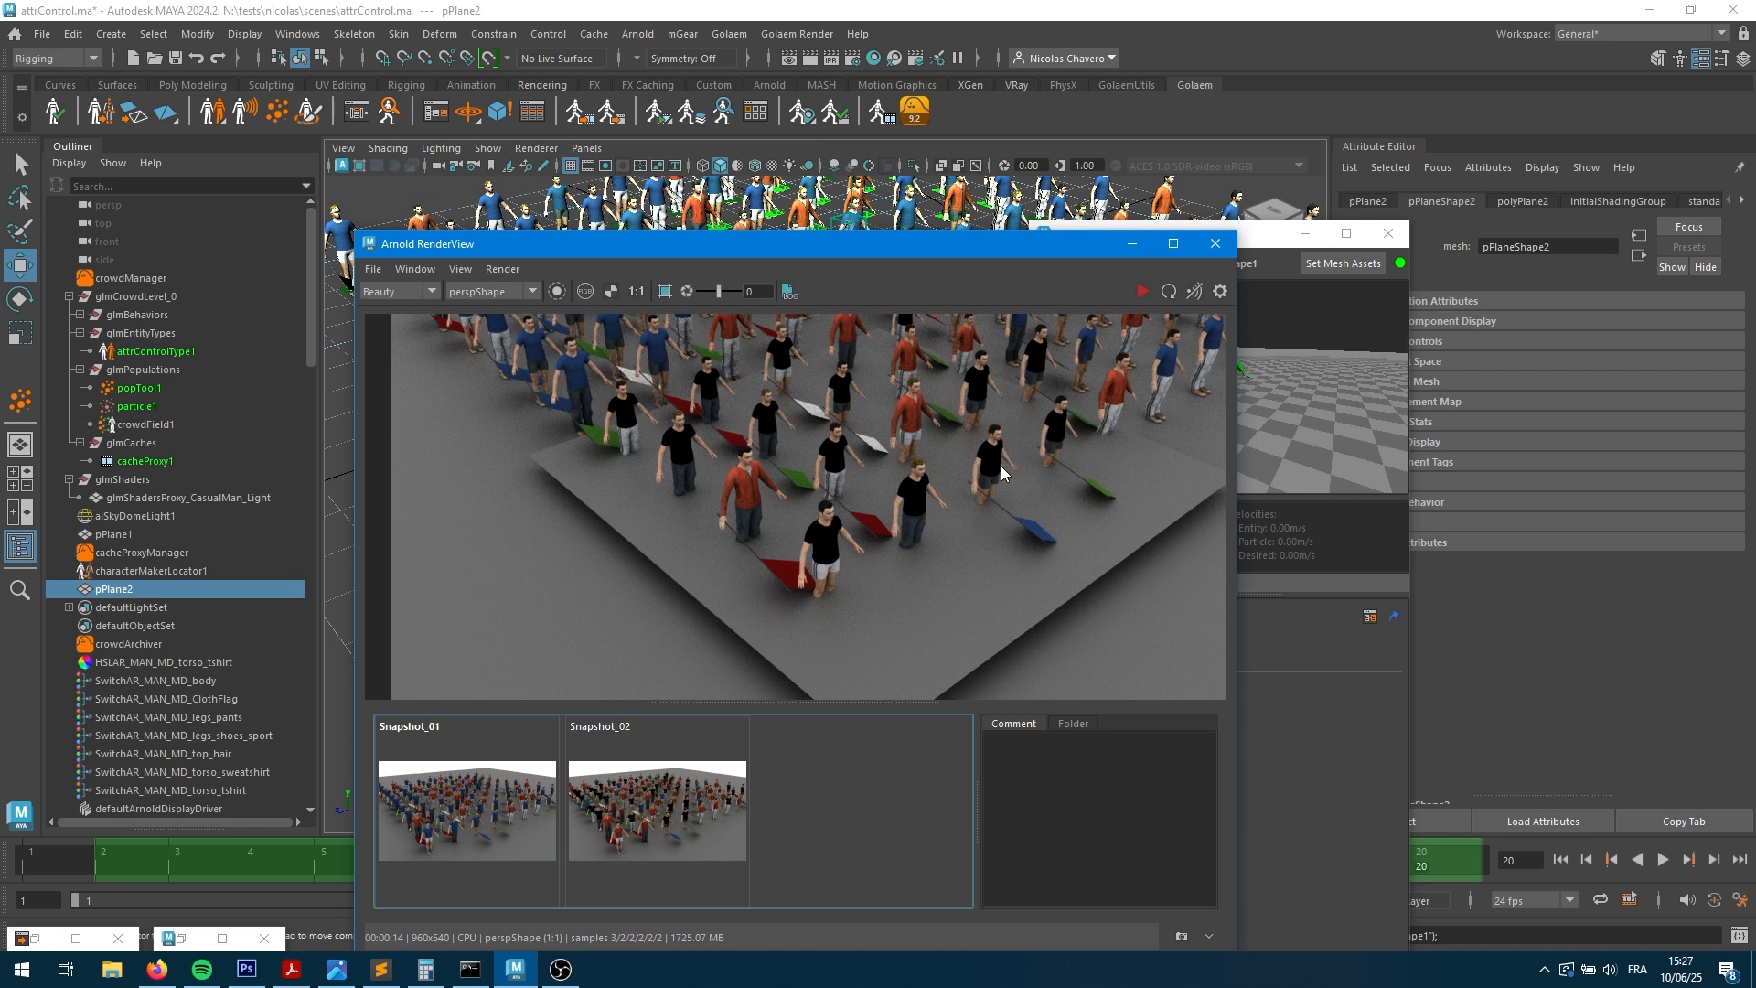
- Examine the Undercoat asset group and its Random selection mode and weights in the Golaem Character Maker
click(100, 120)
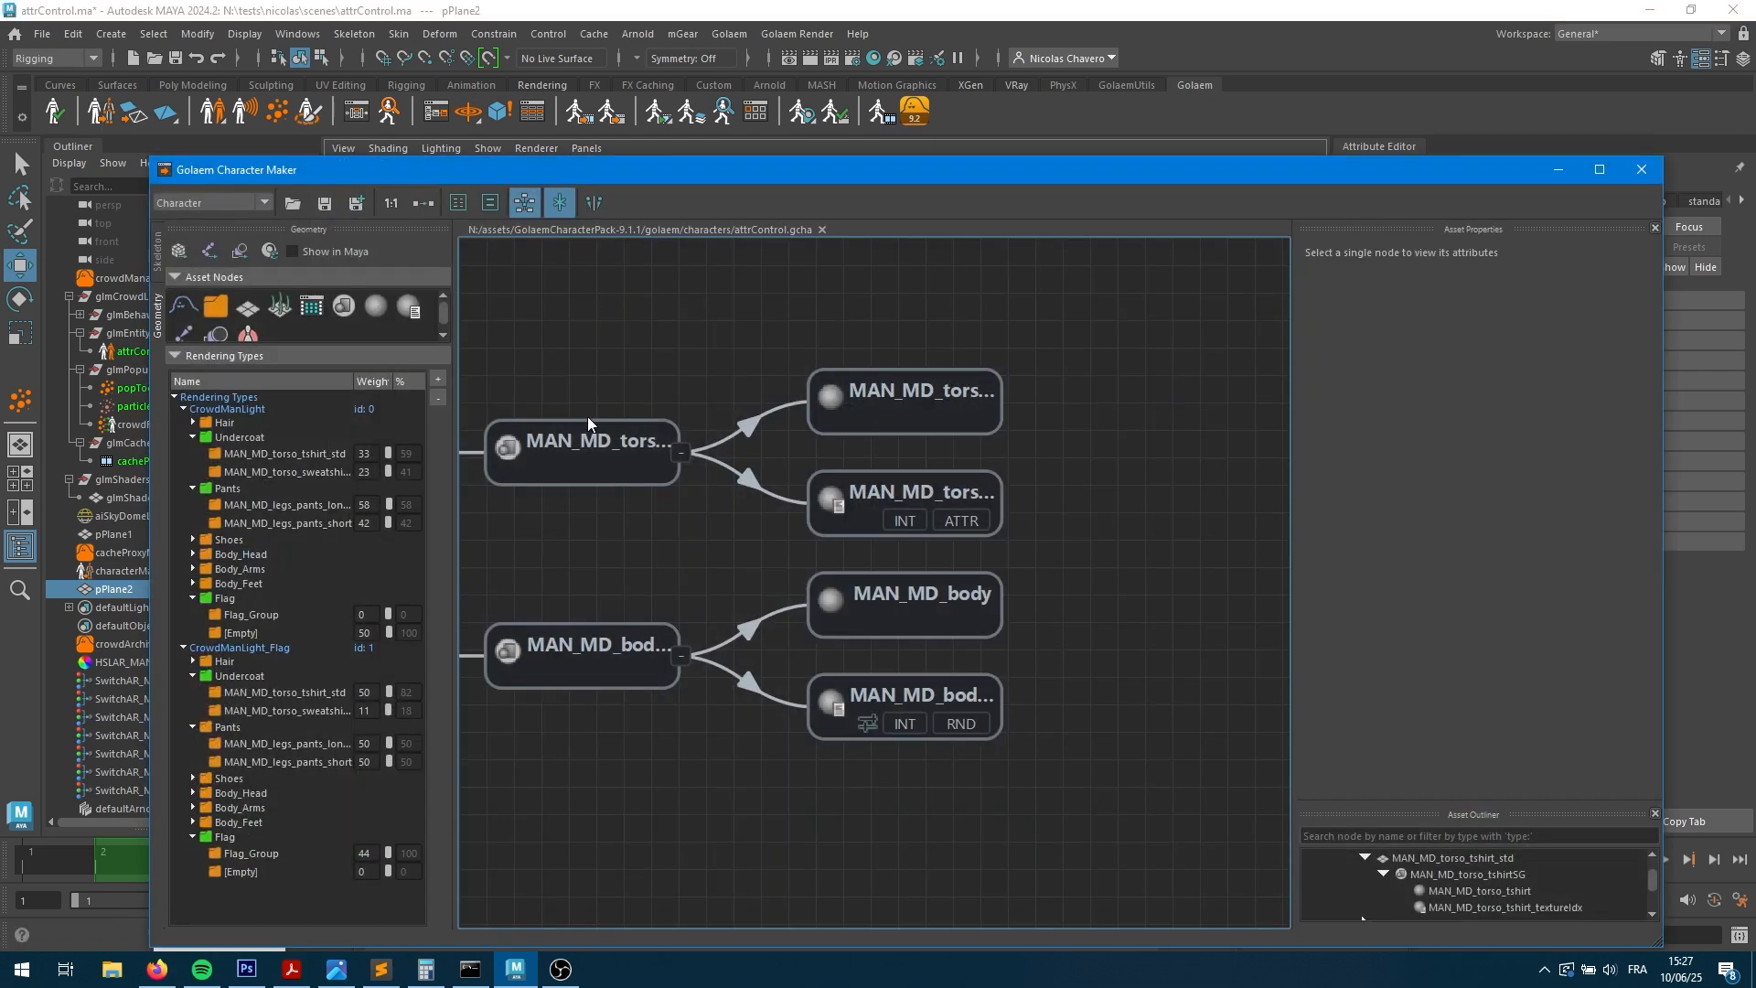
middle_drag(606, 583, 823, 595)
alt+middle_drag(553, 549, 1427, 534)
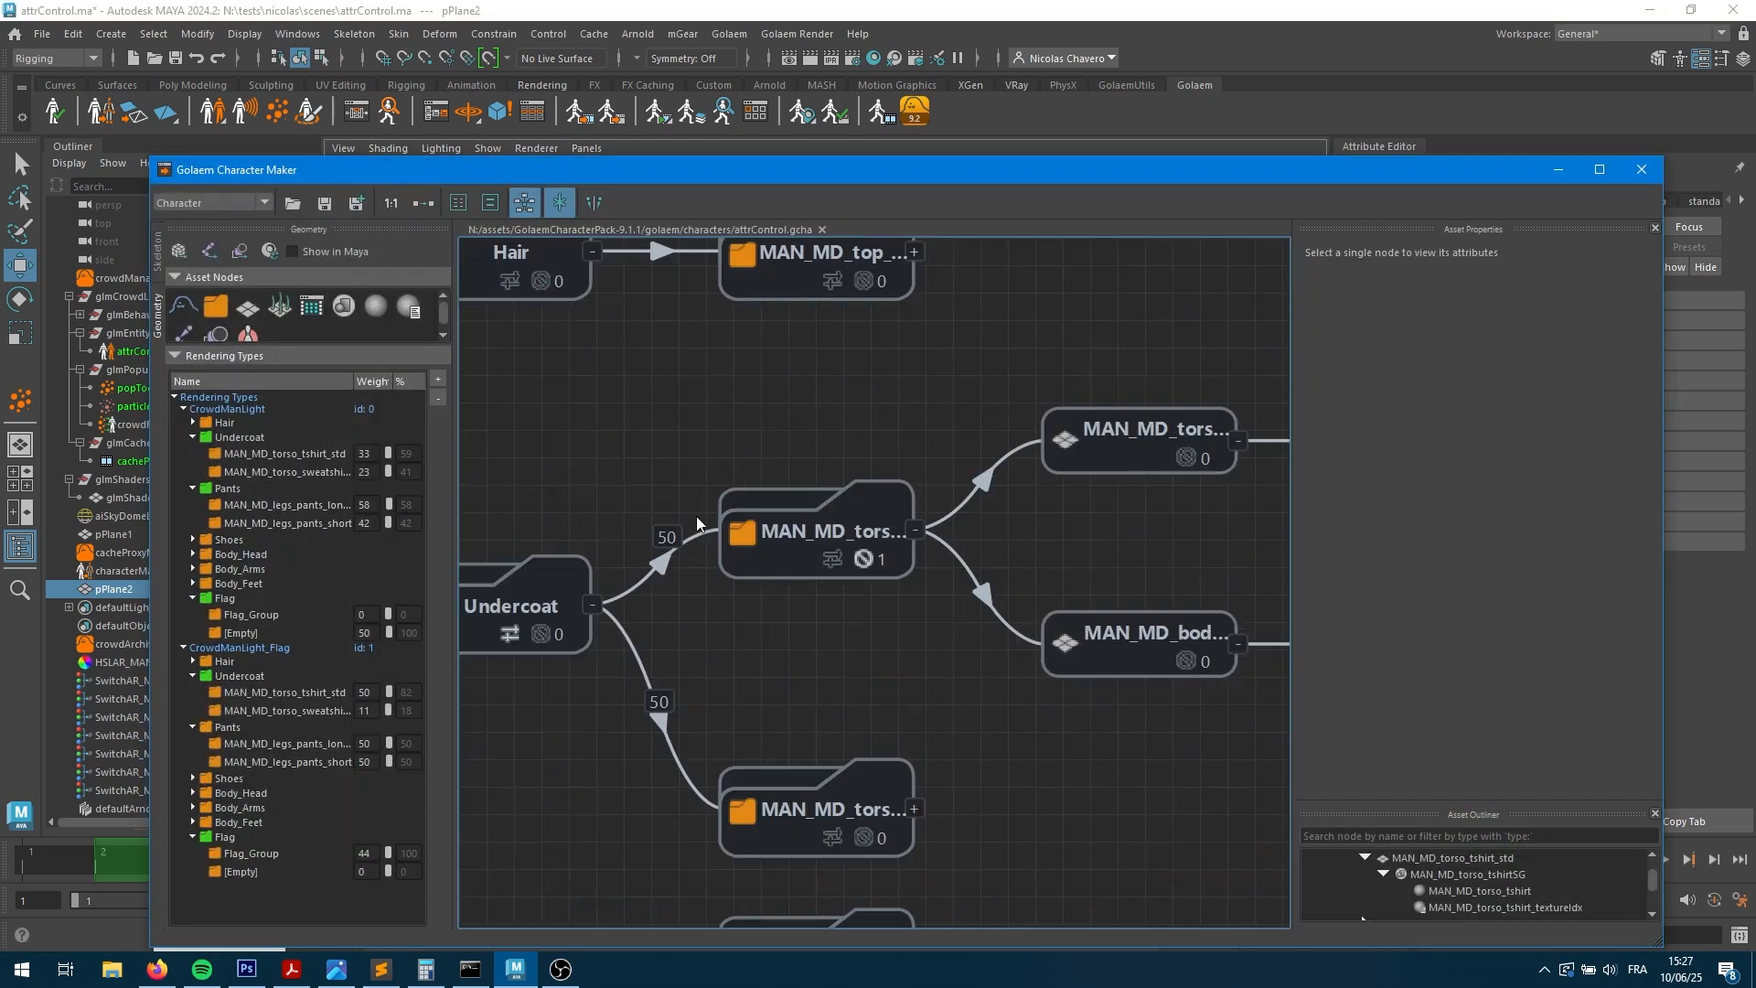
alt+middle_drag(698, 522, 817, 144)
alt+middle_drag(764, 518, 869, 828)
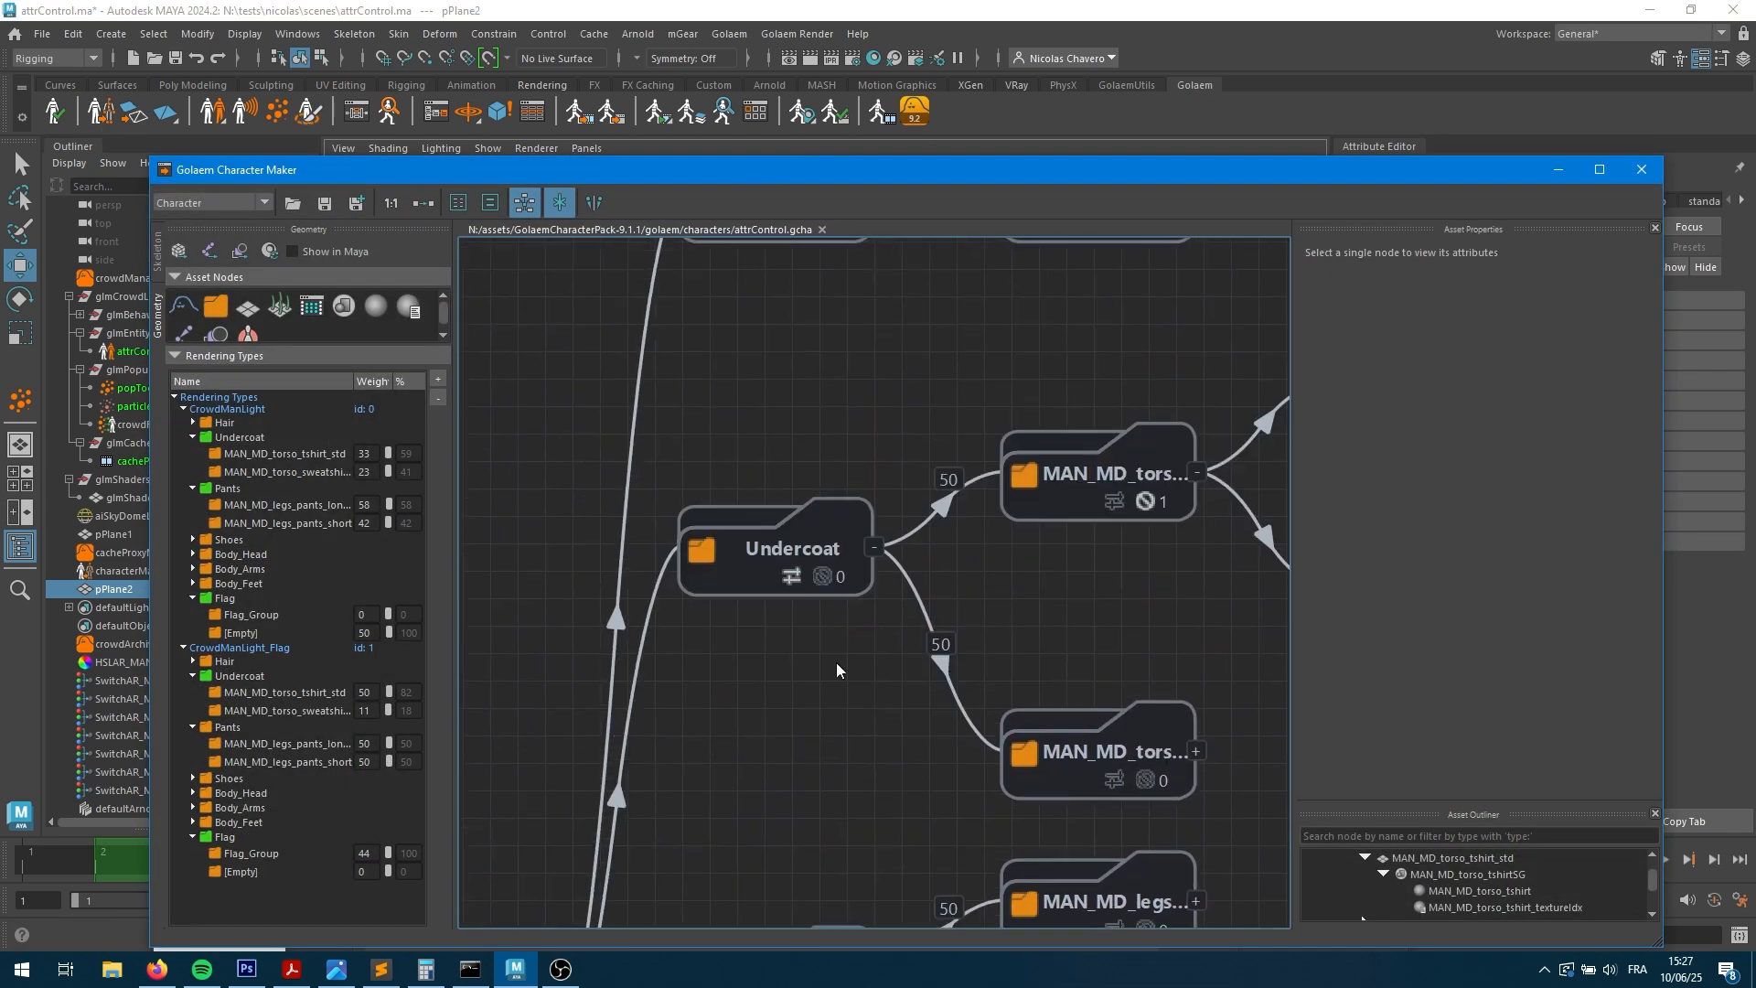
alt+middle_drag(904, 244, 682, 403)
click(683, 407)
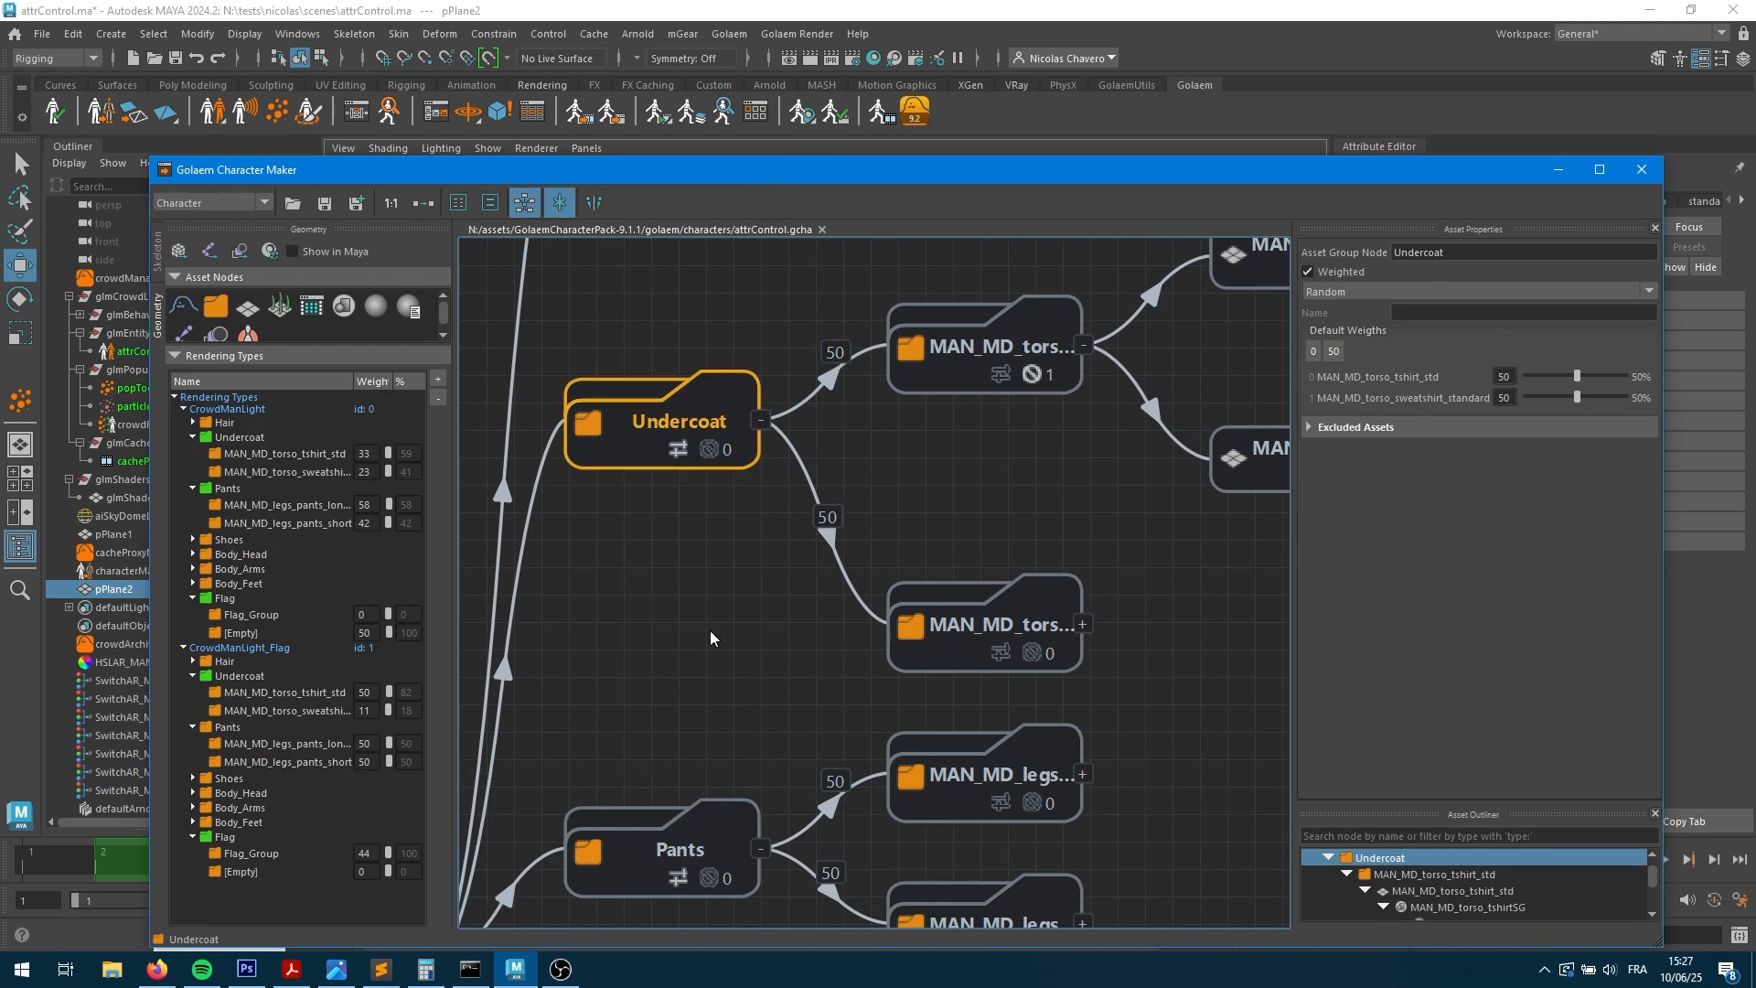
alt+middle_drag(738, 721, 901, 800)
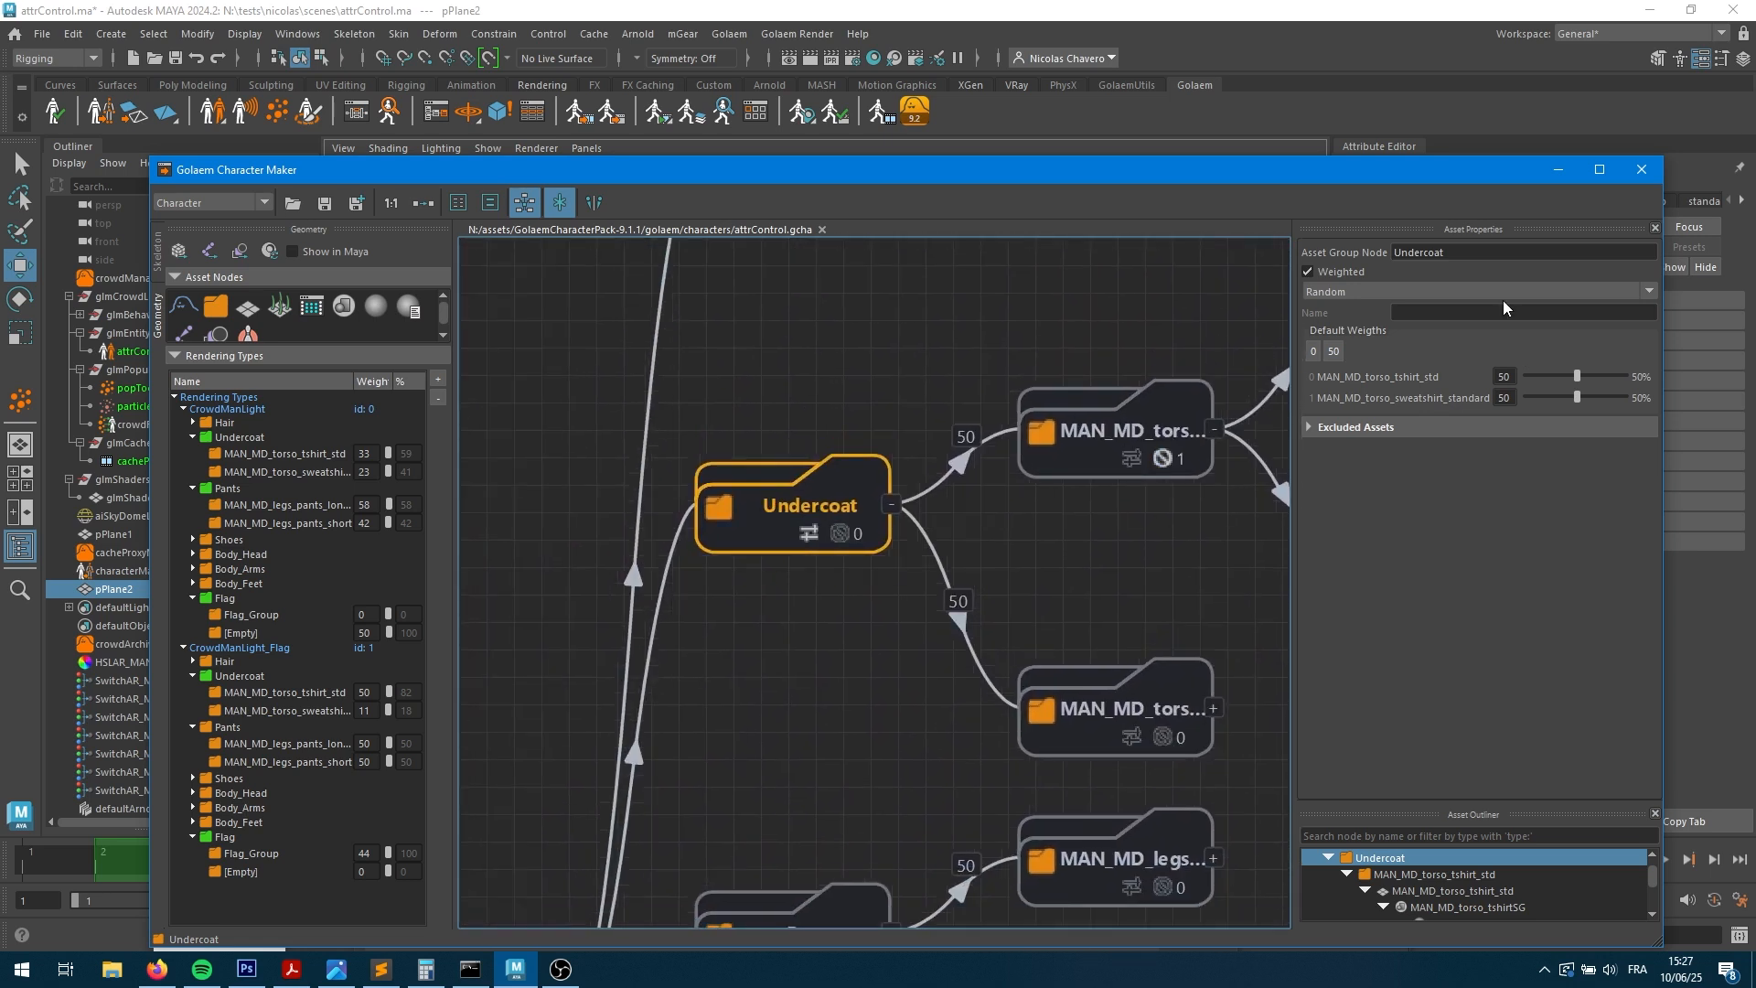
click(1564, 167)
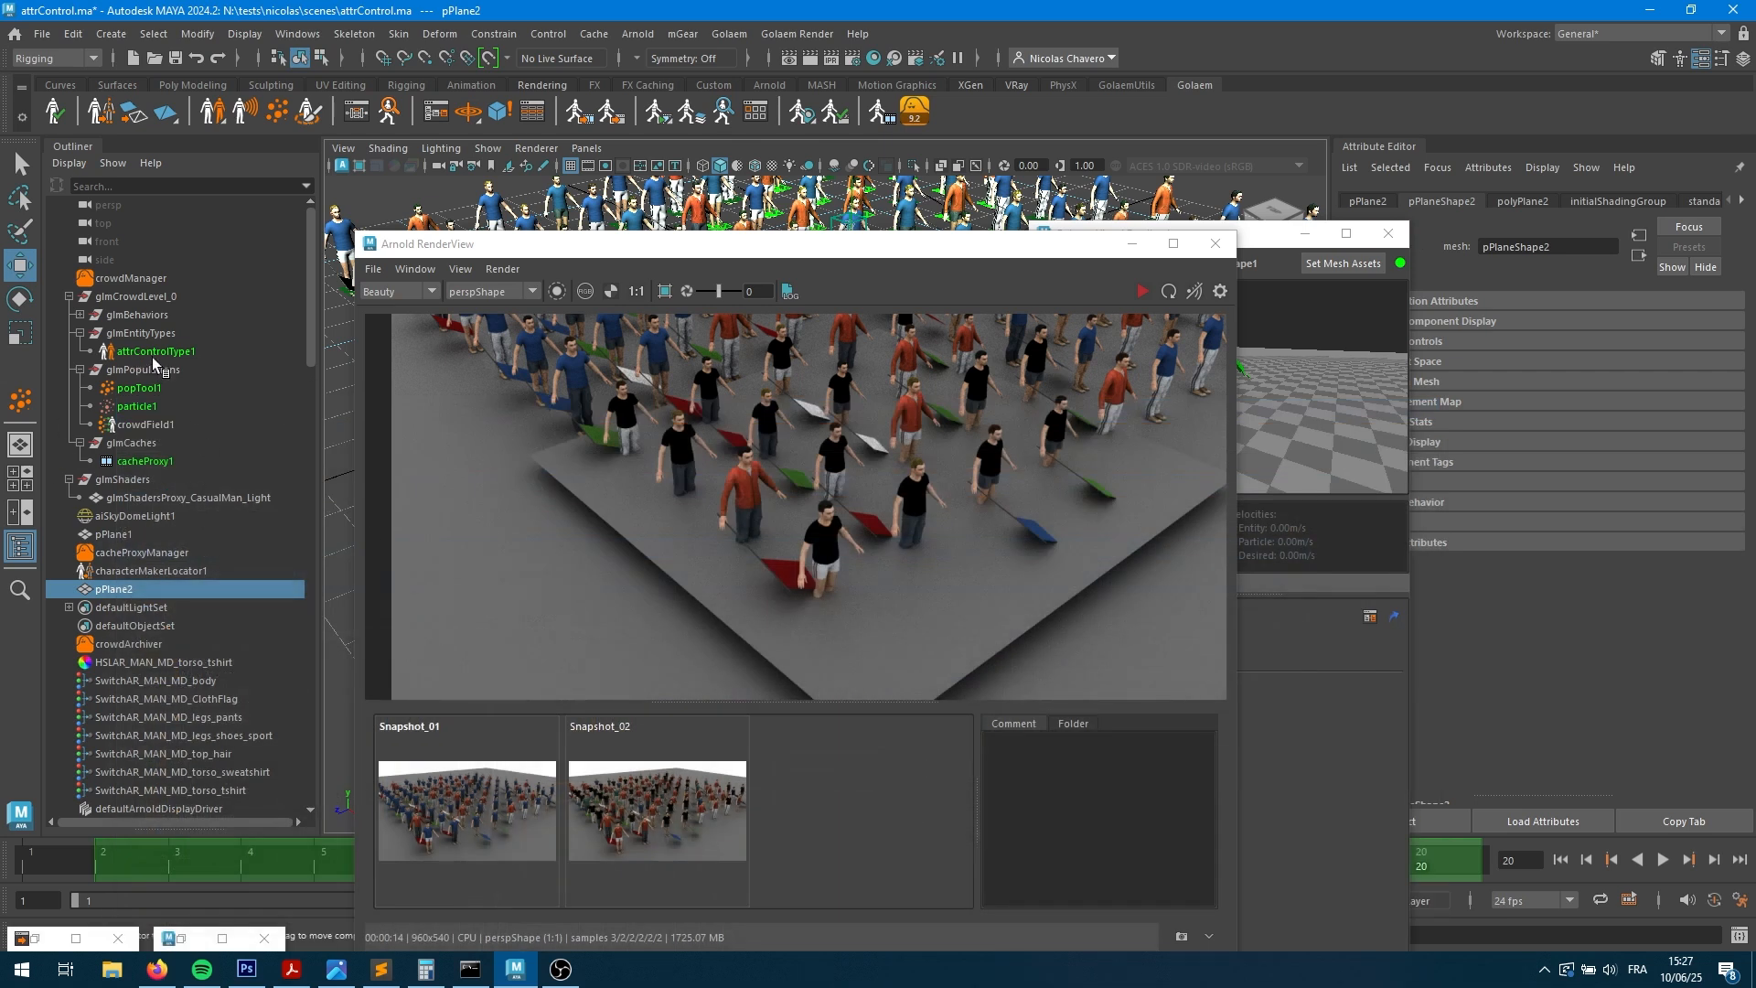
- Add a new entity type attribute named geoAssign to the attrControlType1 entity type
click(153, 353)
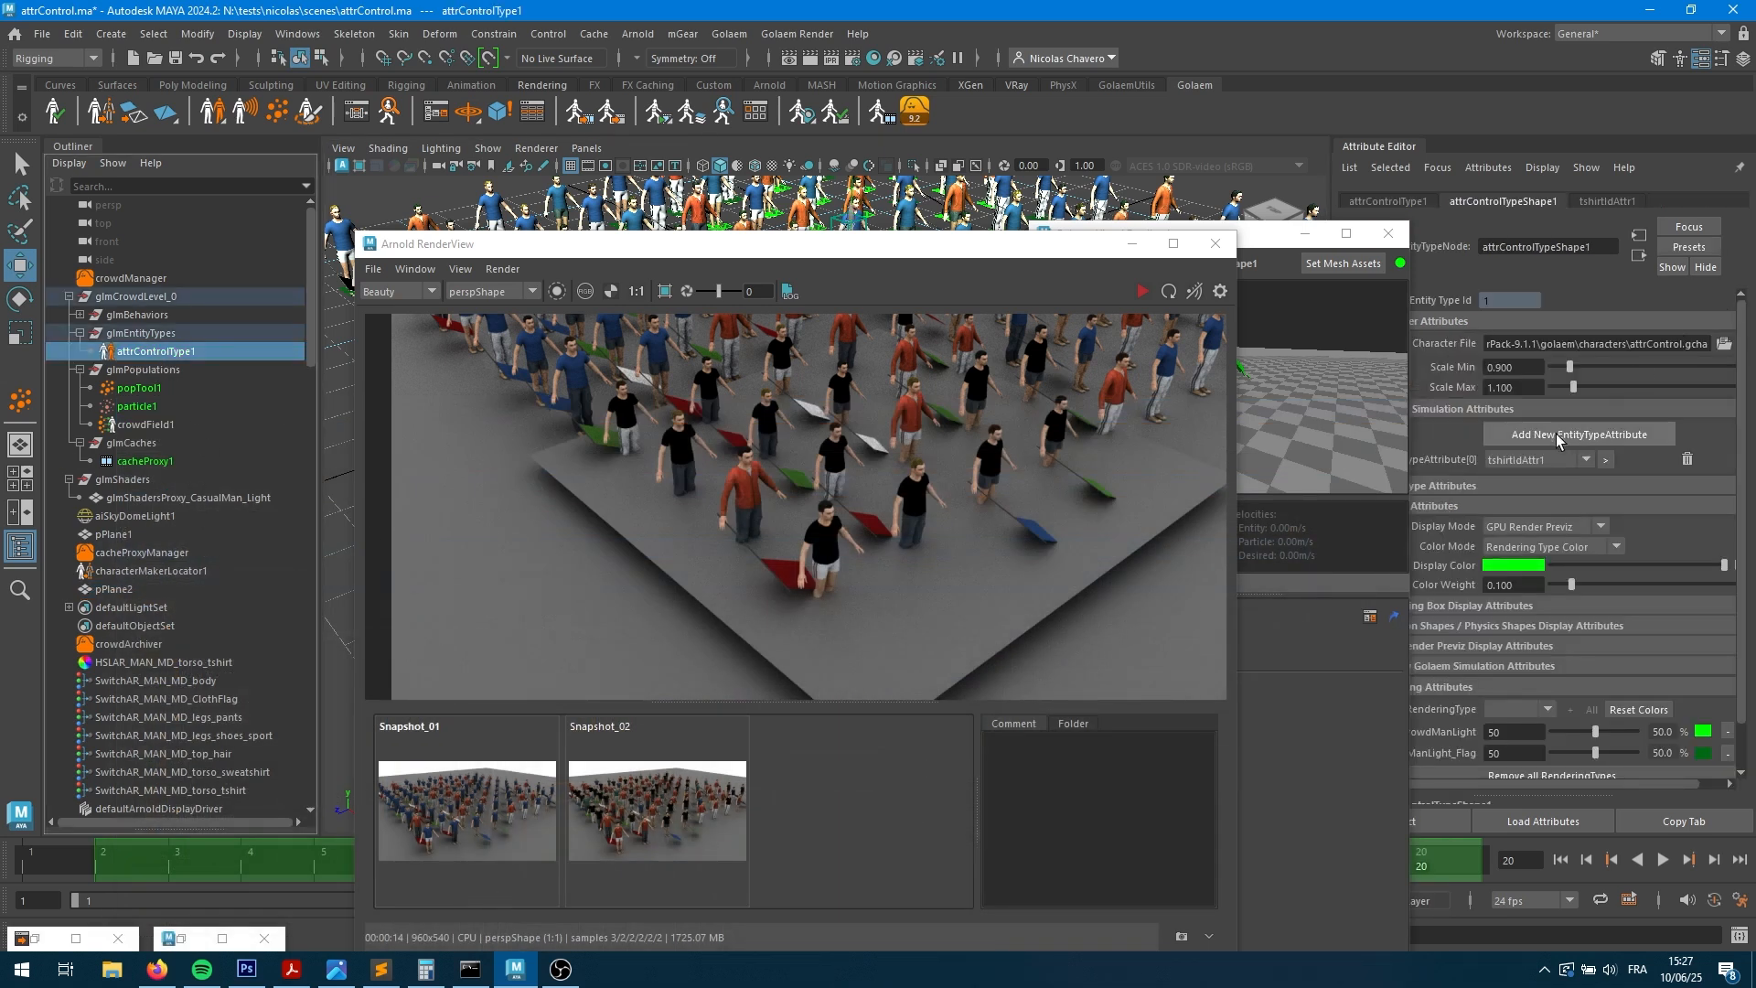
click(1558, 436)
click(1607, 484)
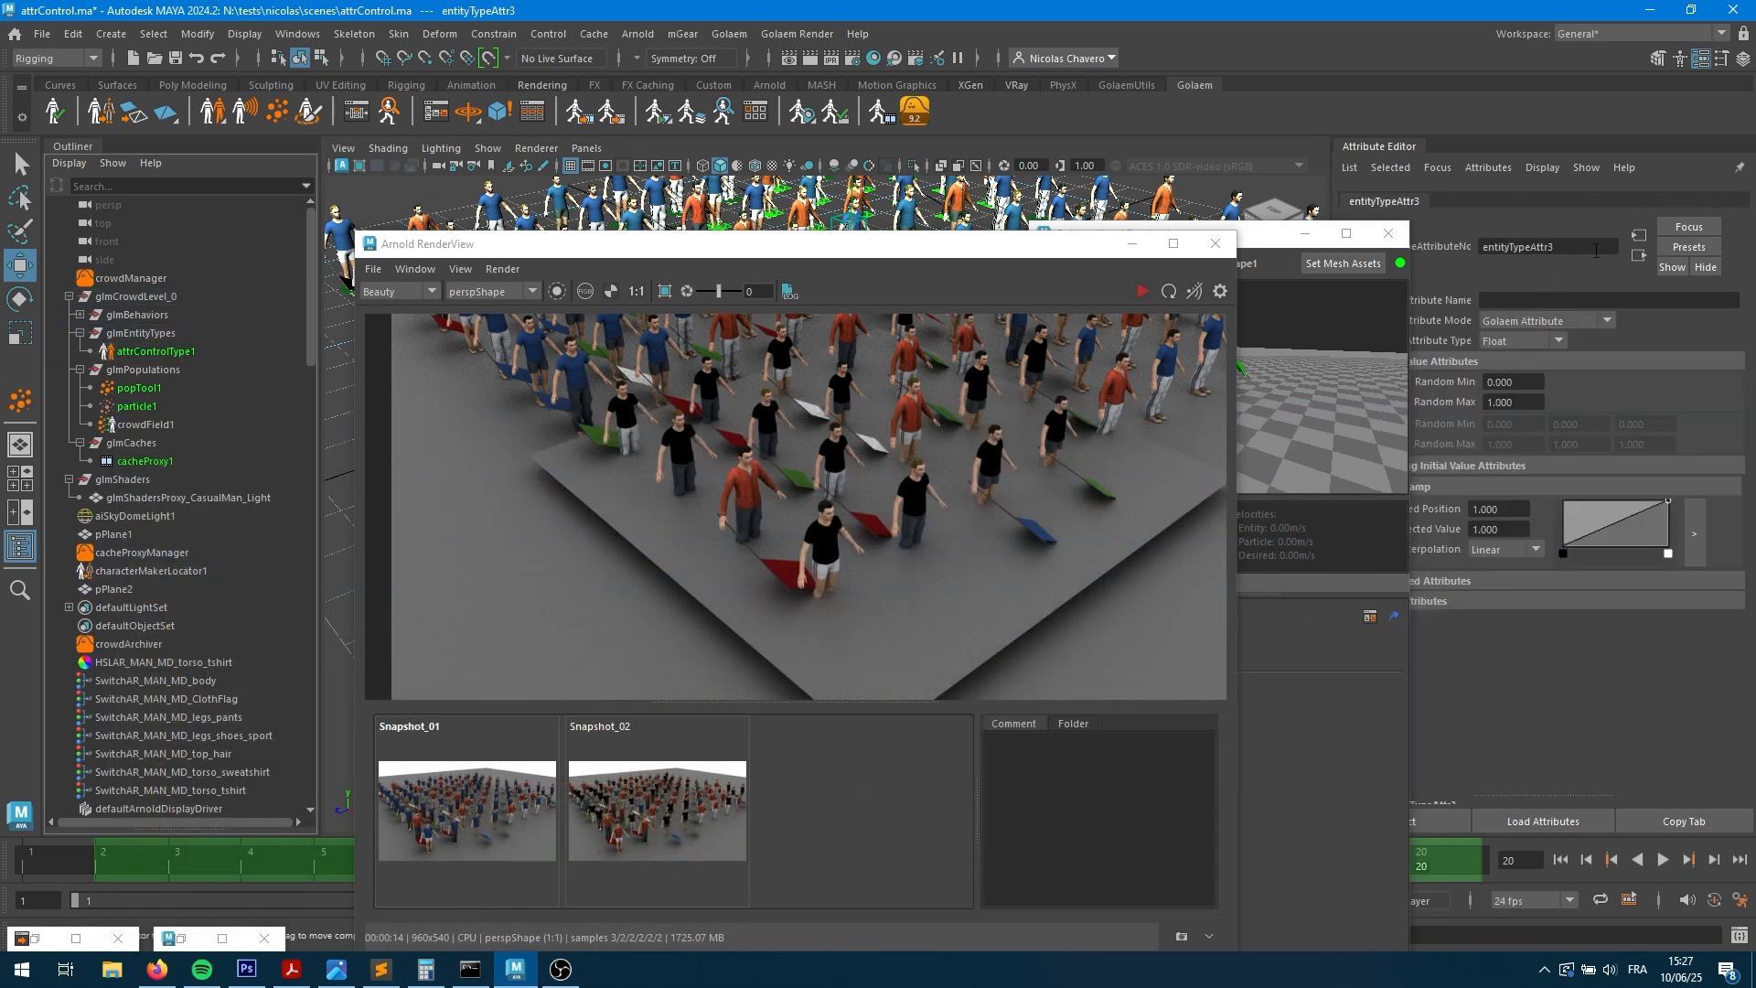
click(1547, 302)
text(geoAssi)
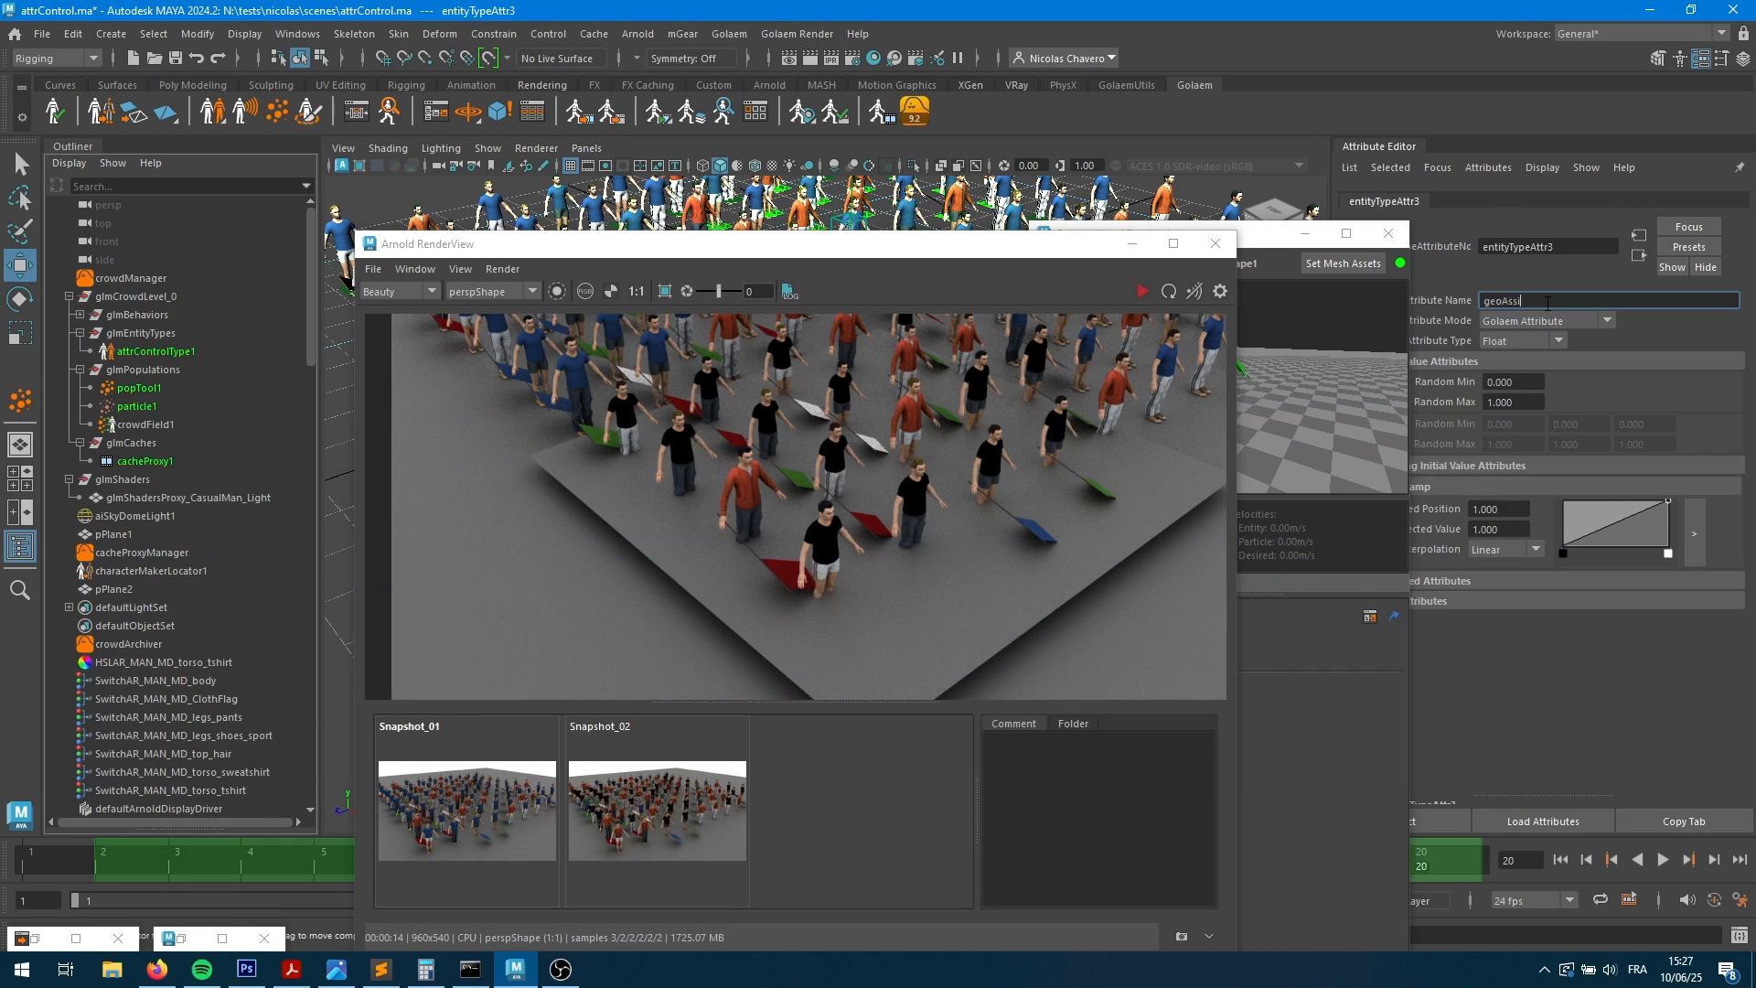
text(gn)
key(Return)
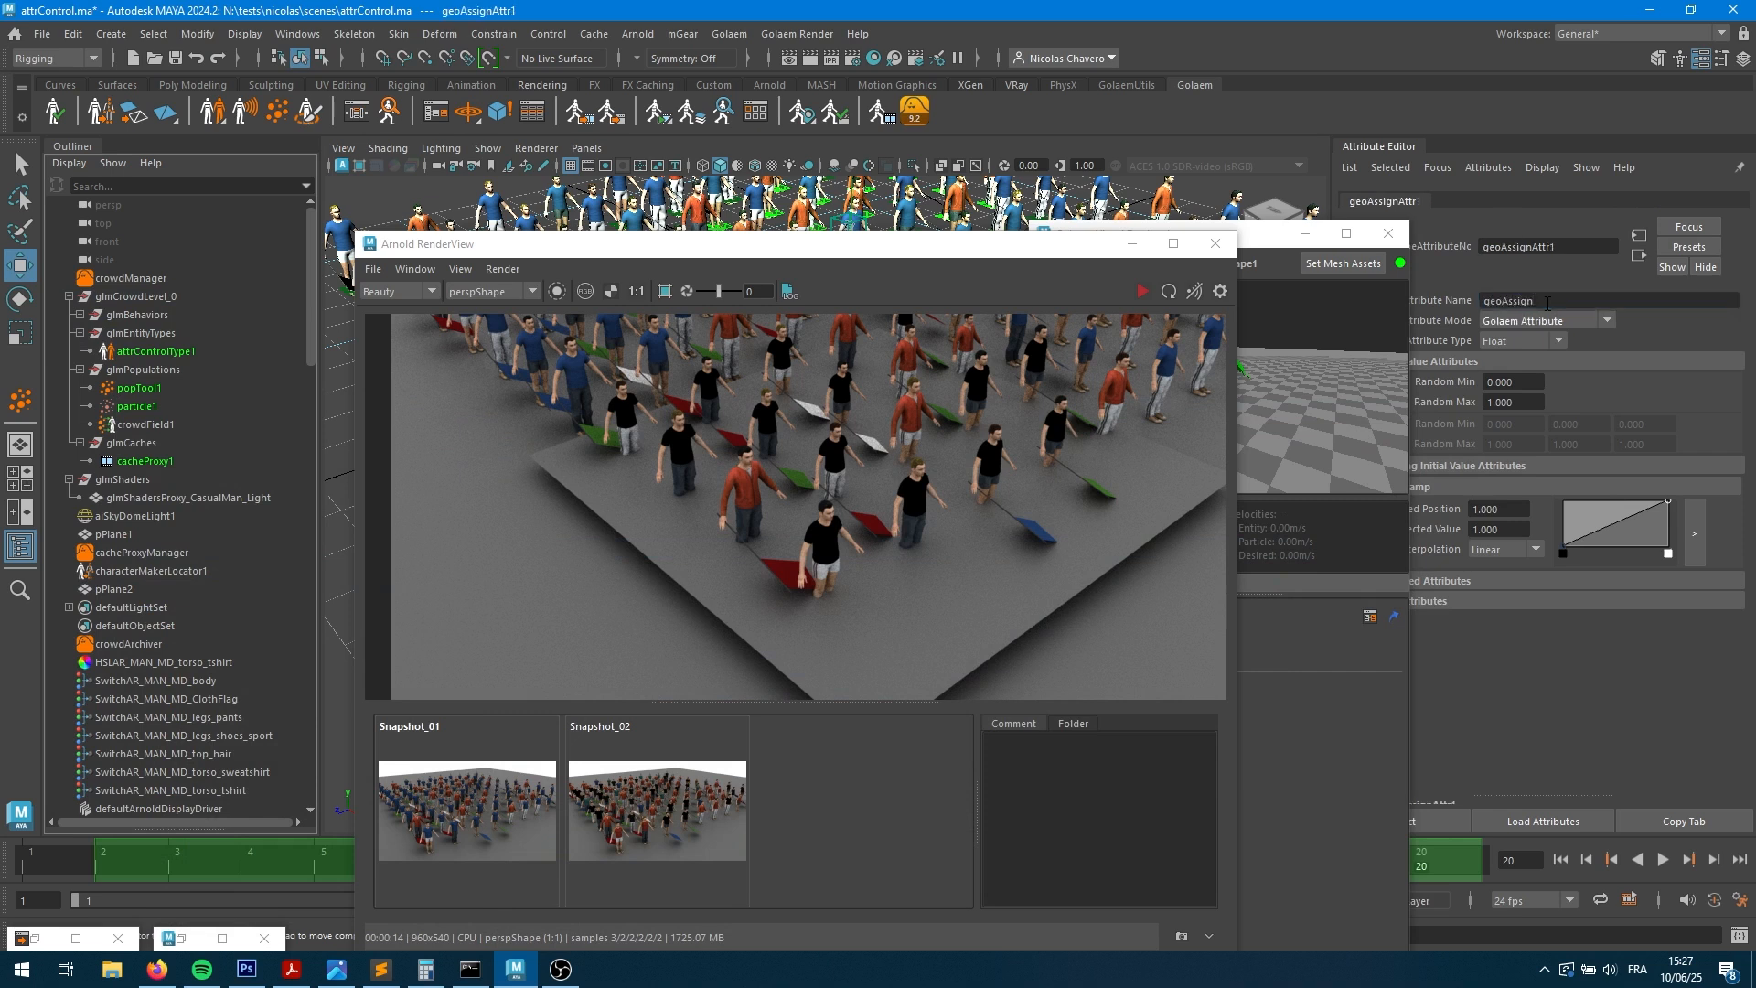
- Set the geoAssign attribute's type to Int and its Random Max to 0, and copy the attribute name
click(1518, 340)
click(1523, 374)
click(1532, 405)
text(0)
key(Tab)
key(ctrl+c)
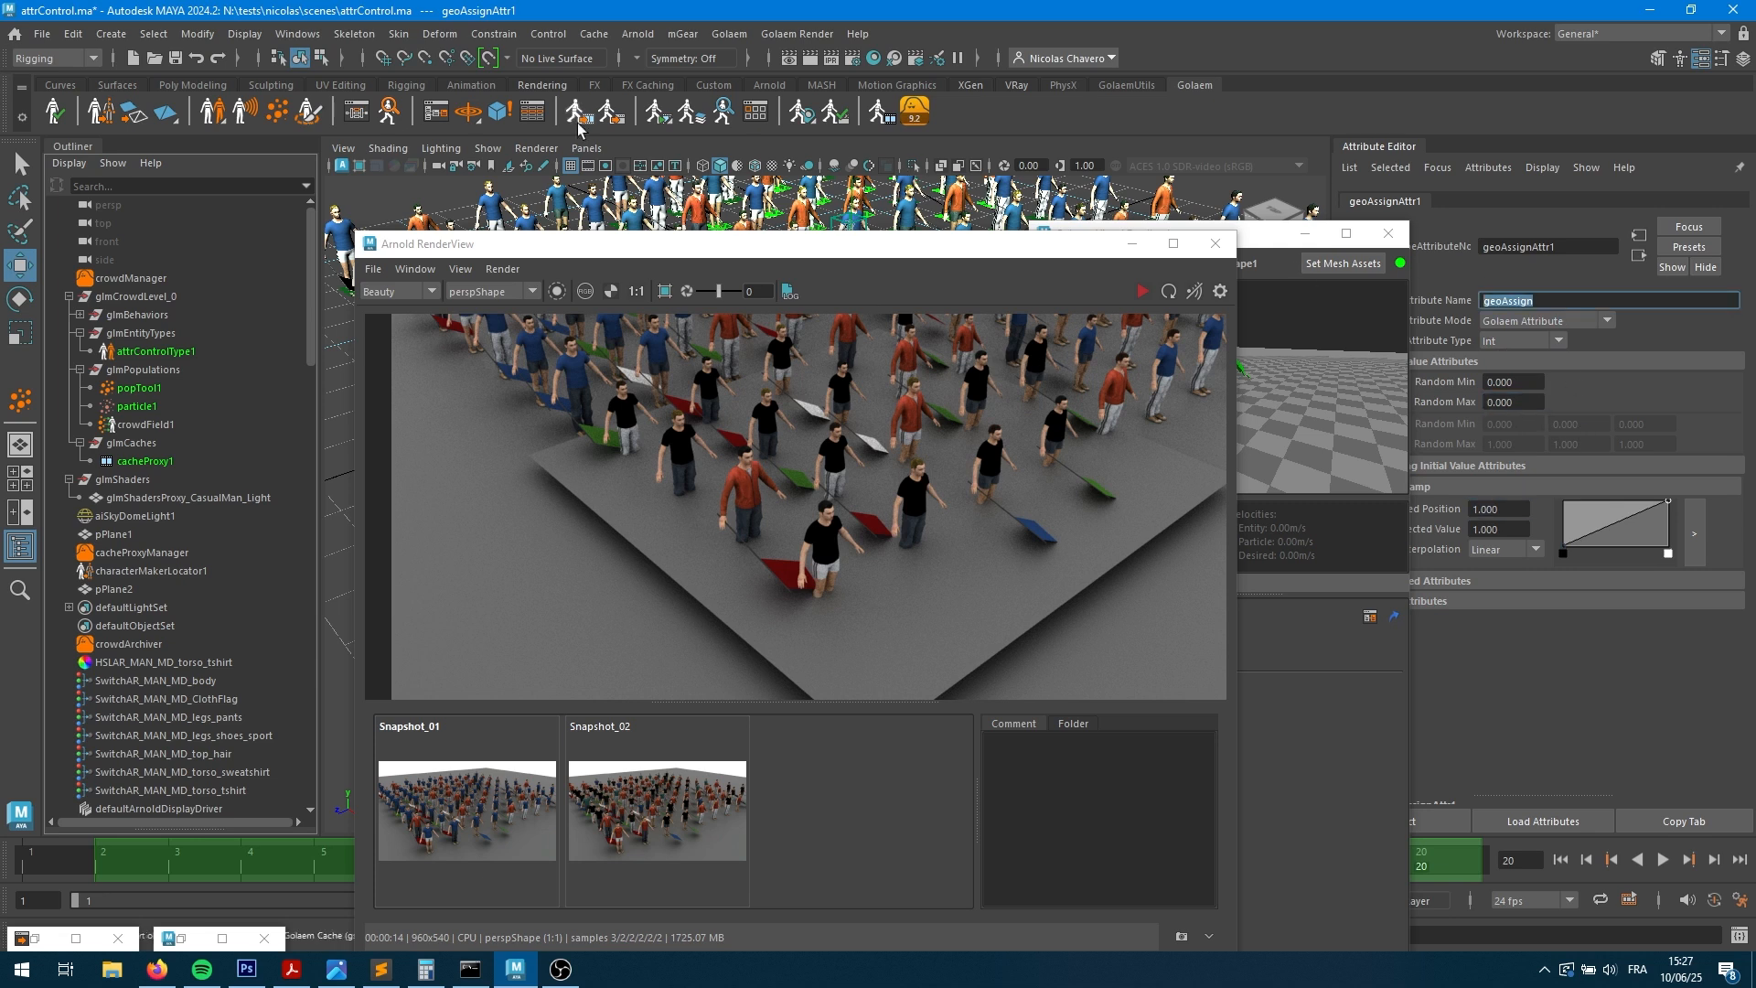
- Add geoAssign to the additional attributes to export in the Golaem Simulation Exporter
click(590, 113)
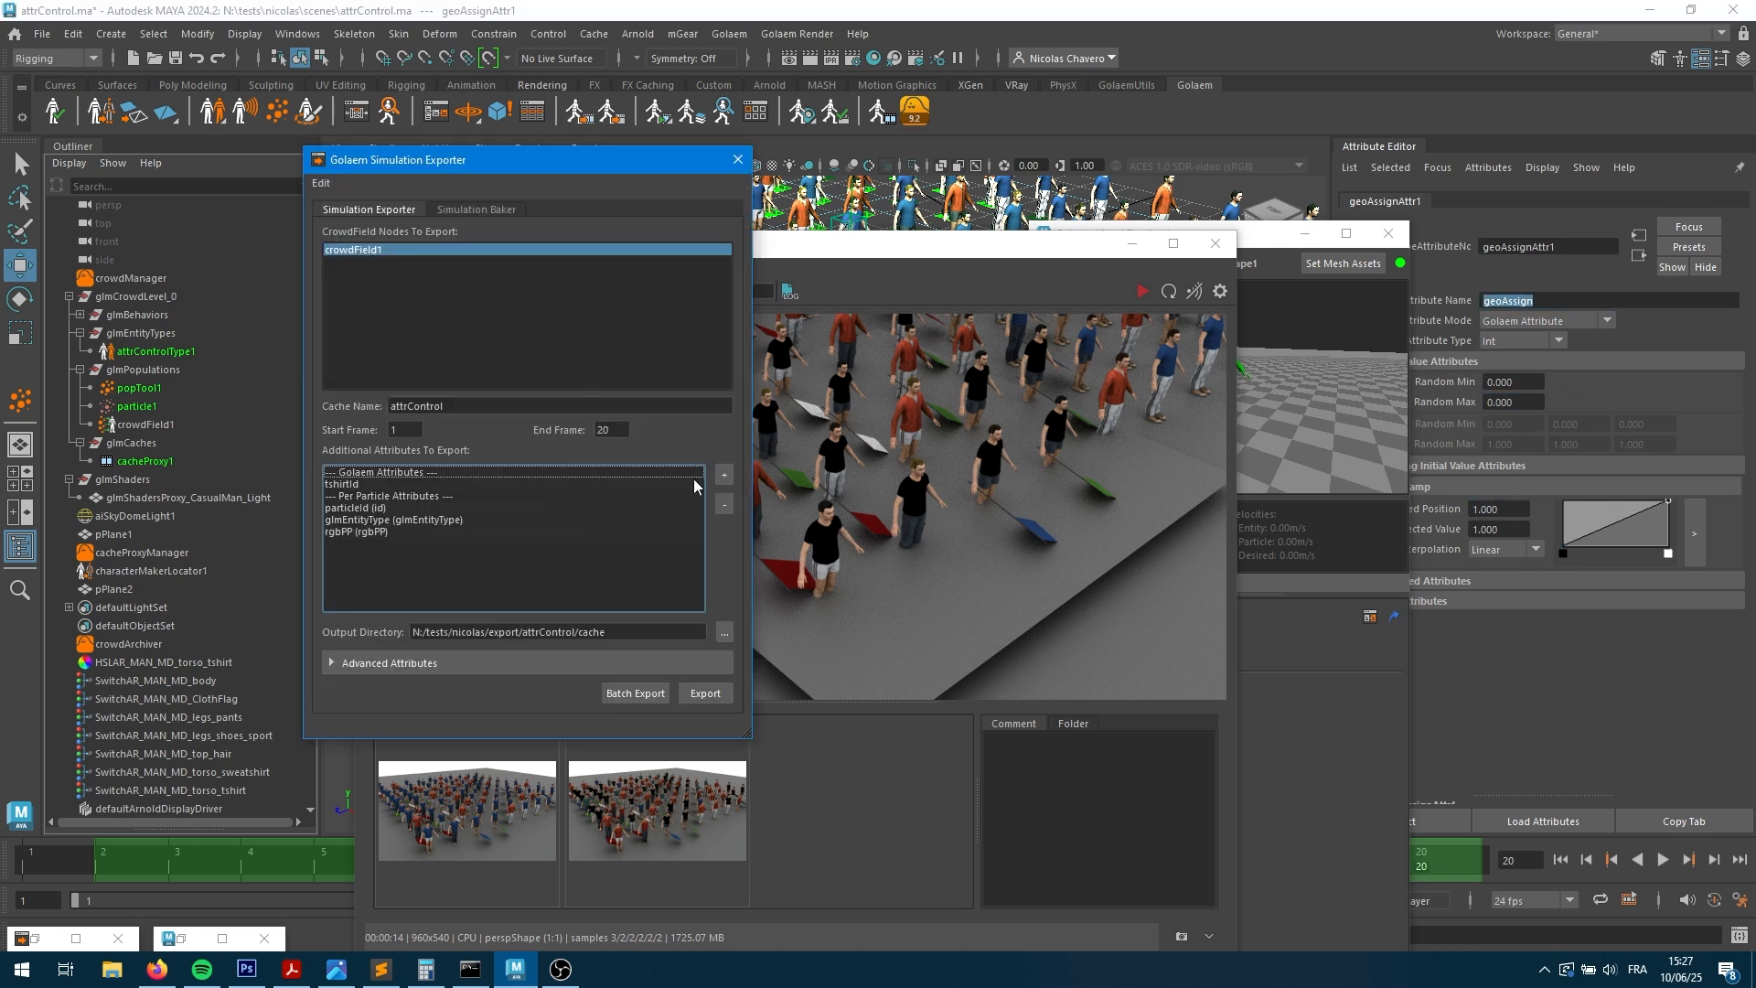
click(723, 475)
click(434, 388)
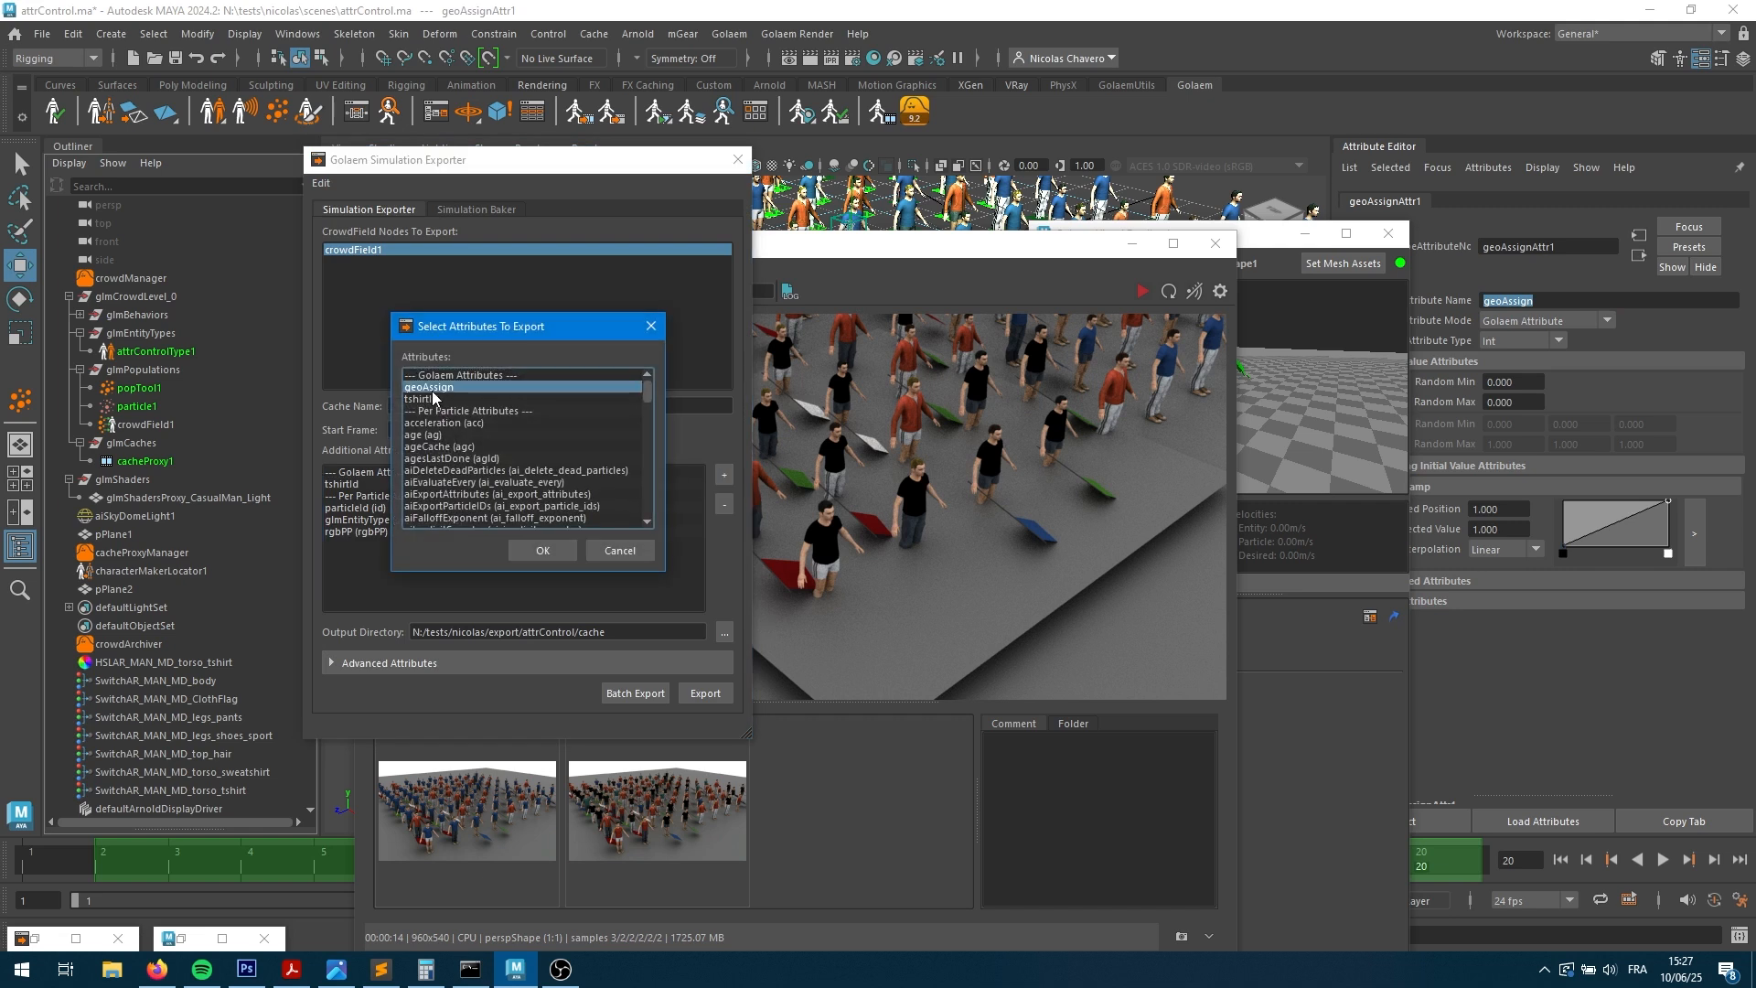
click(545, 550)
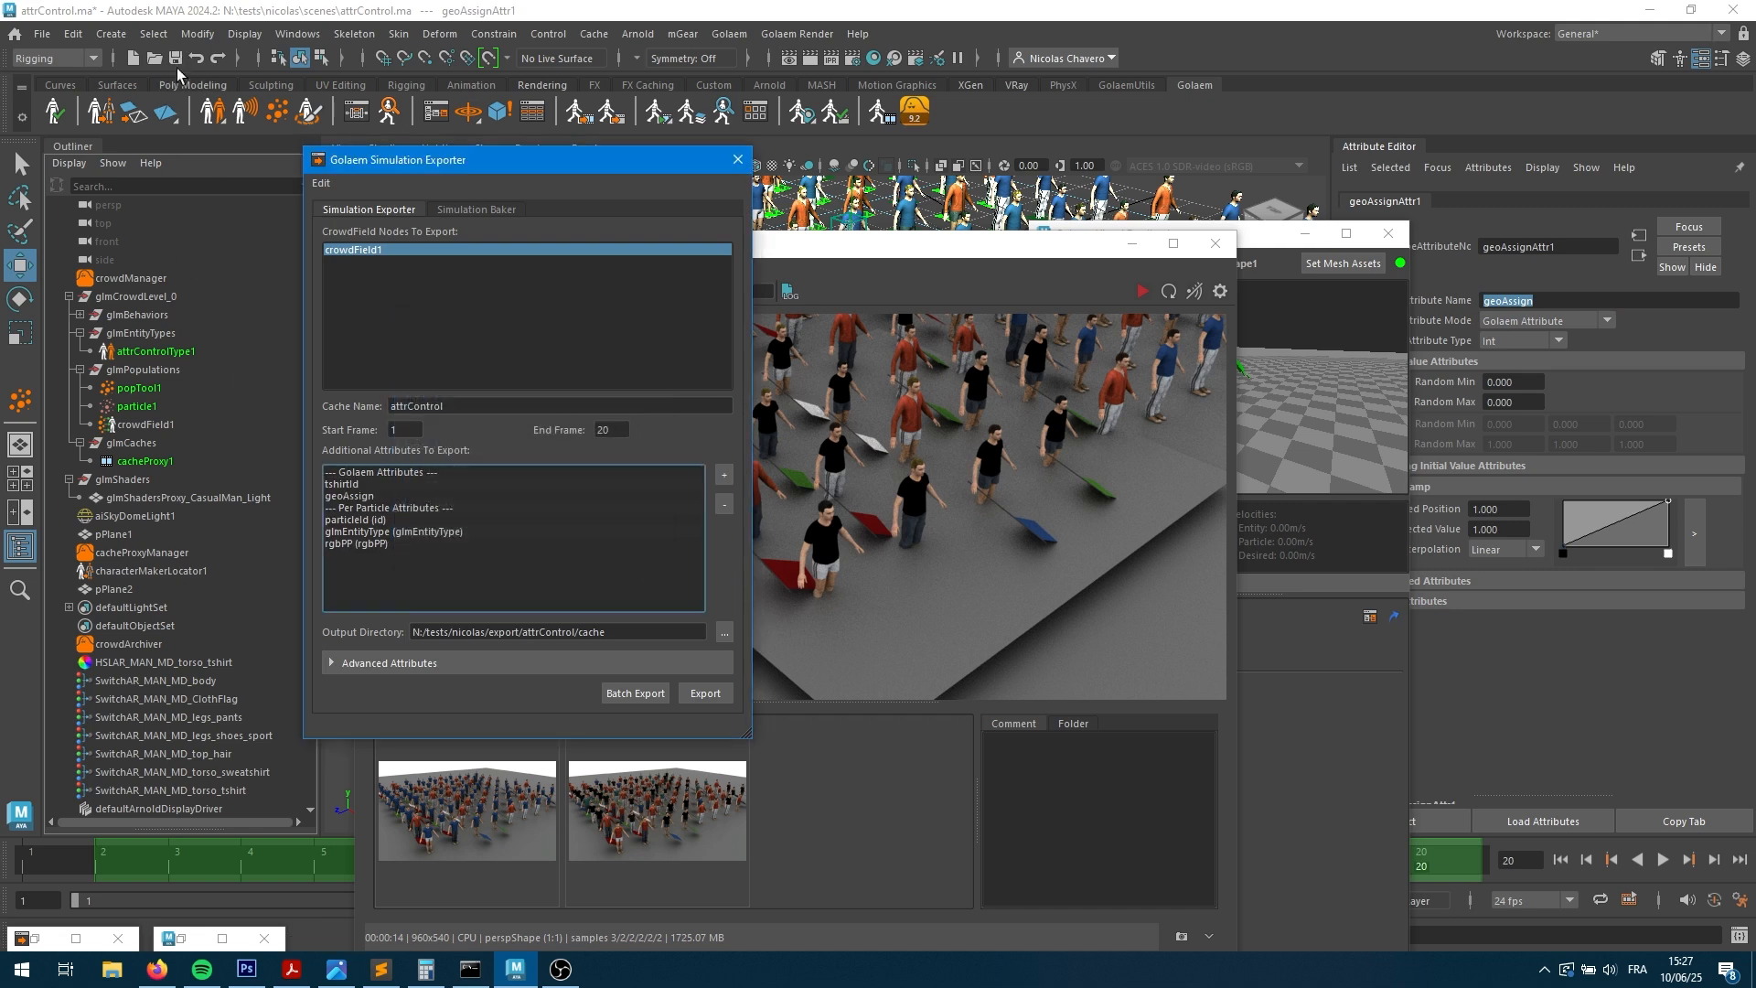
- Make the Undercoat asset group select by Attribute using geoAssign in the Golaem Character Maker, and save the character file
click(101, 112)
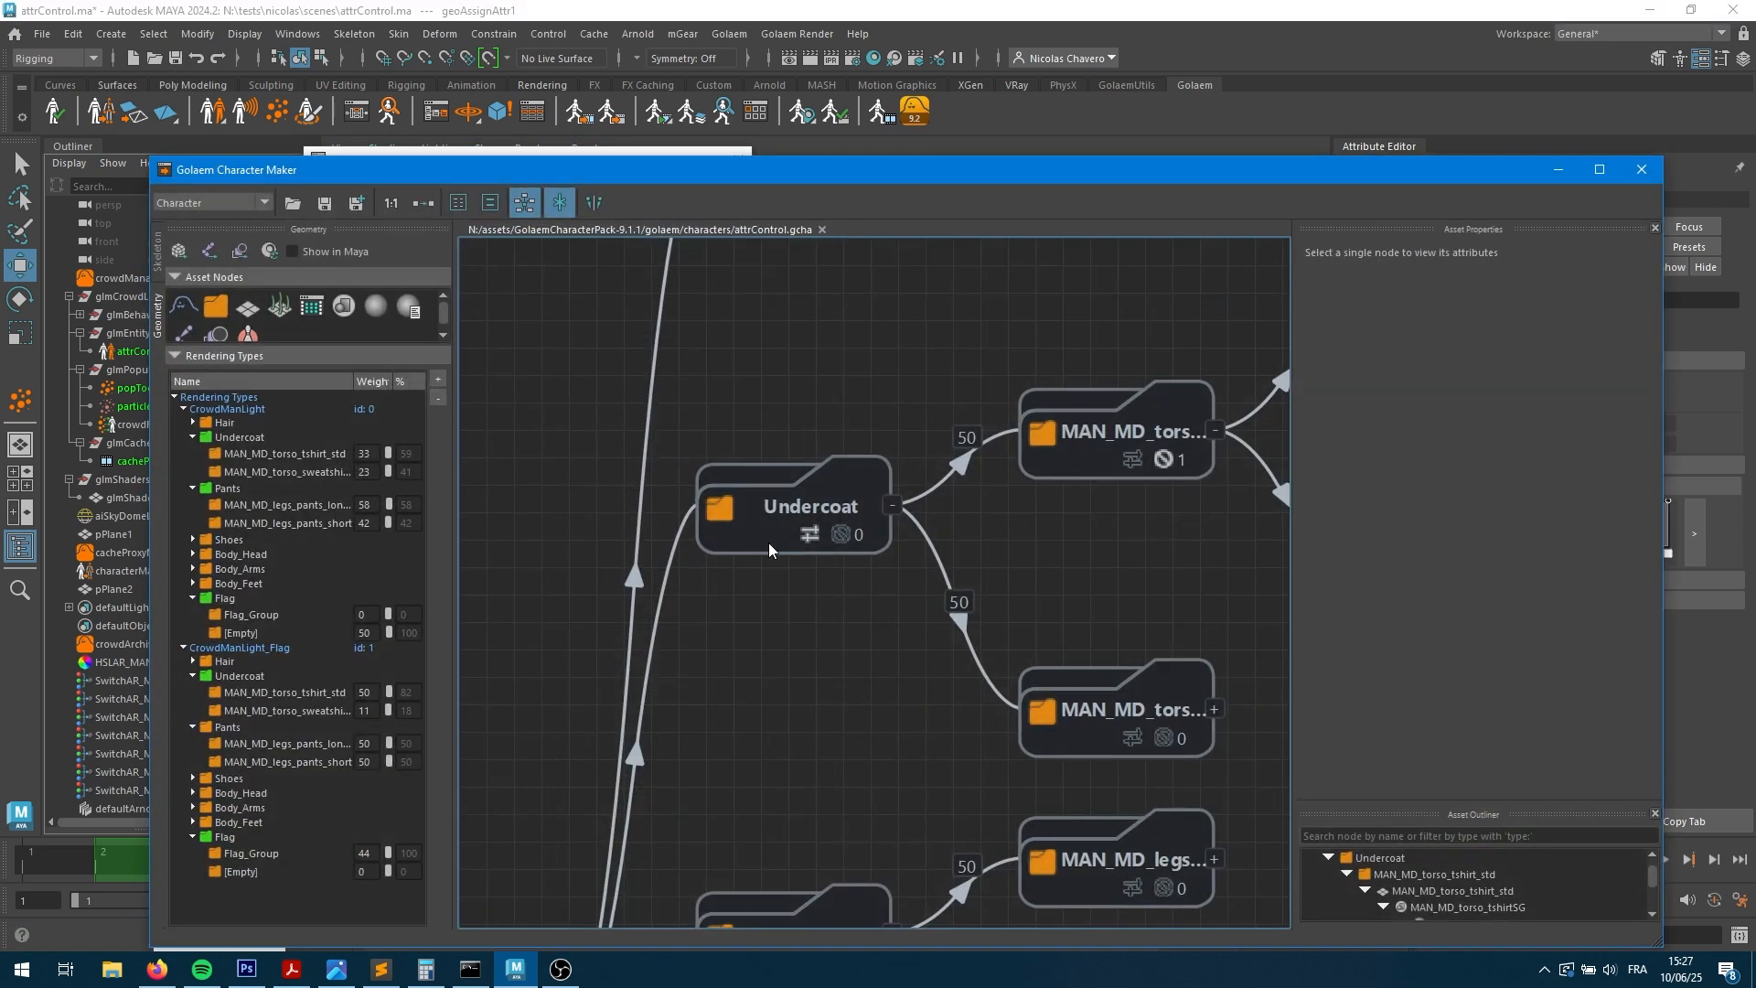
click(765, 532)
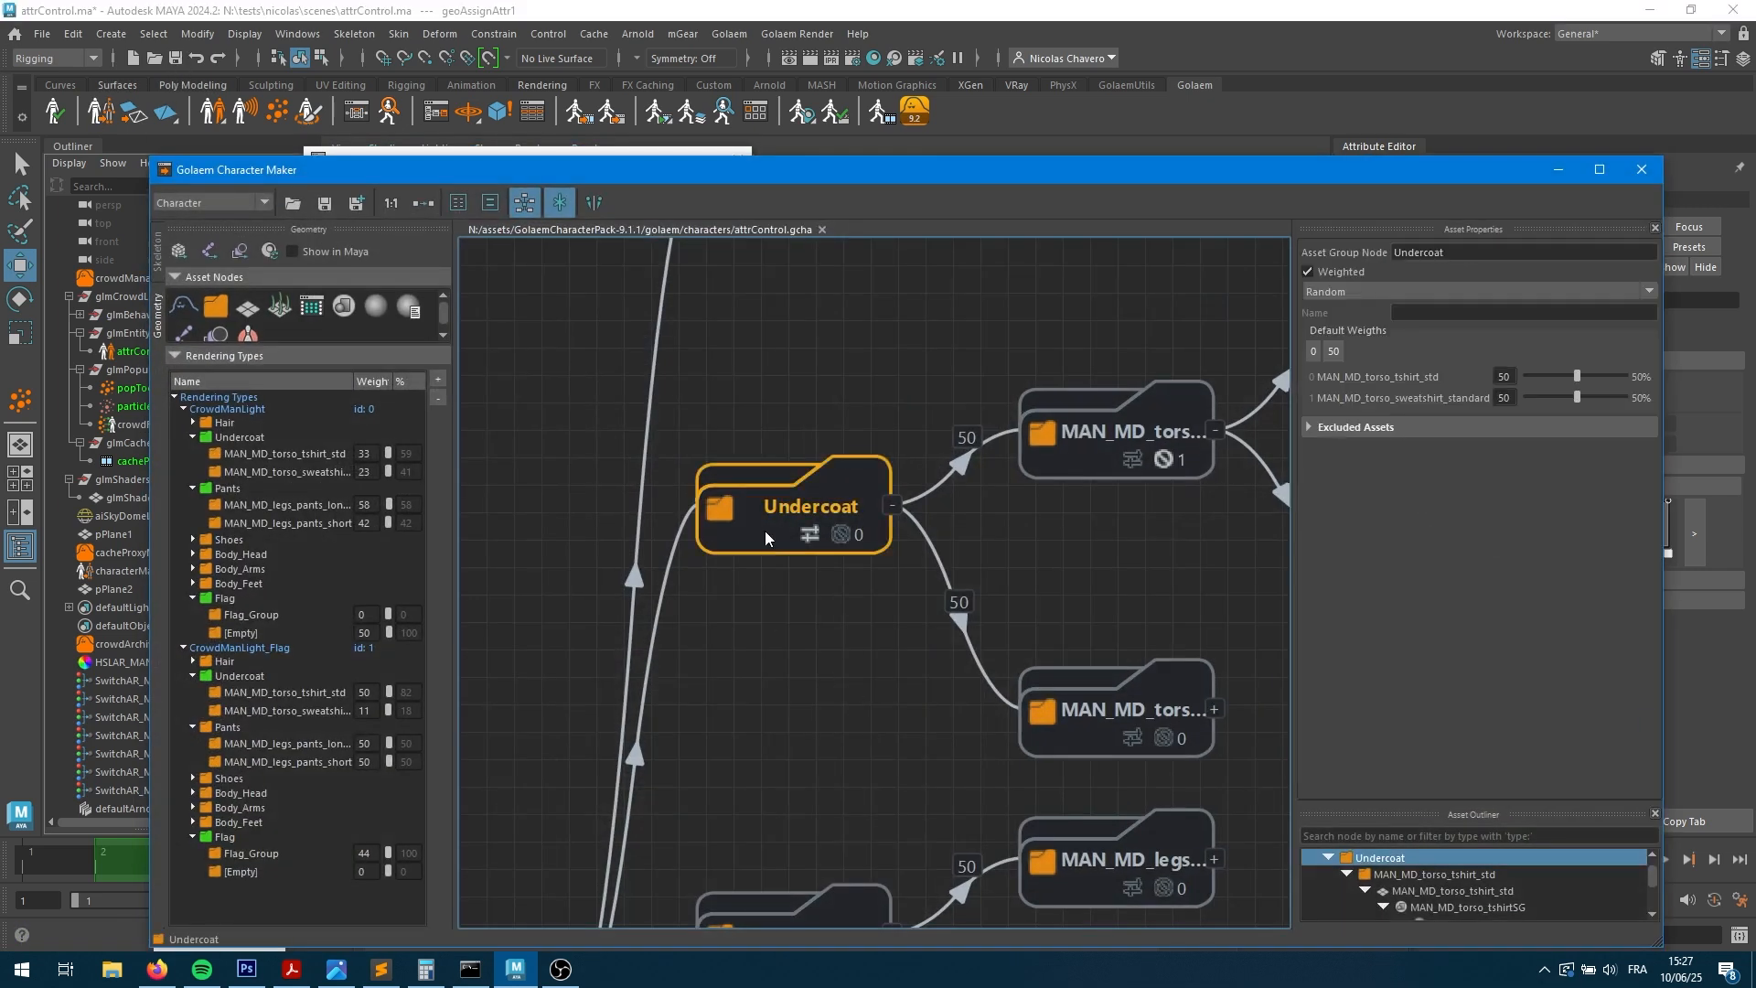
click(1374, 289)
click(1353, 311)
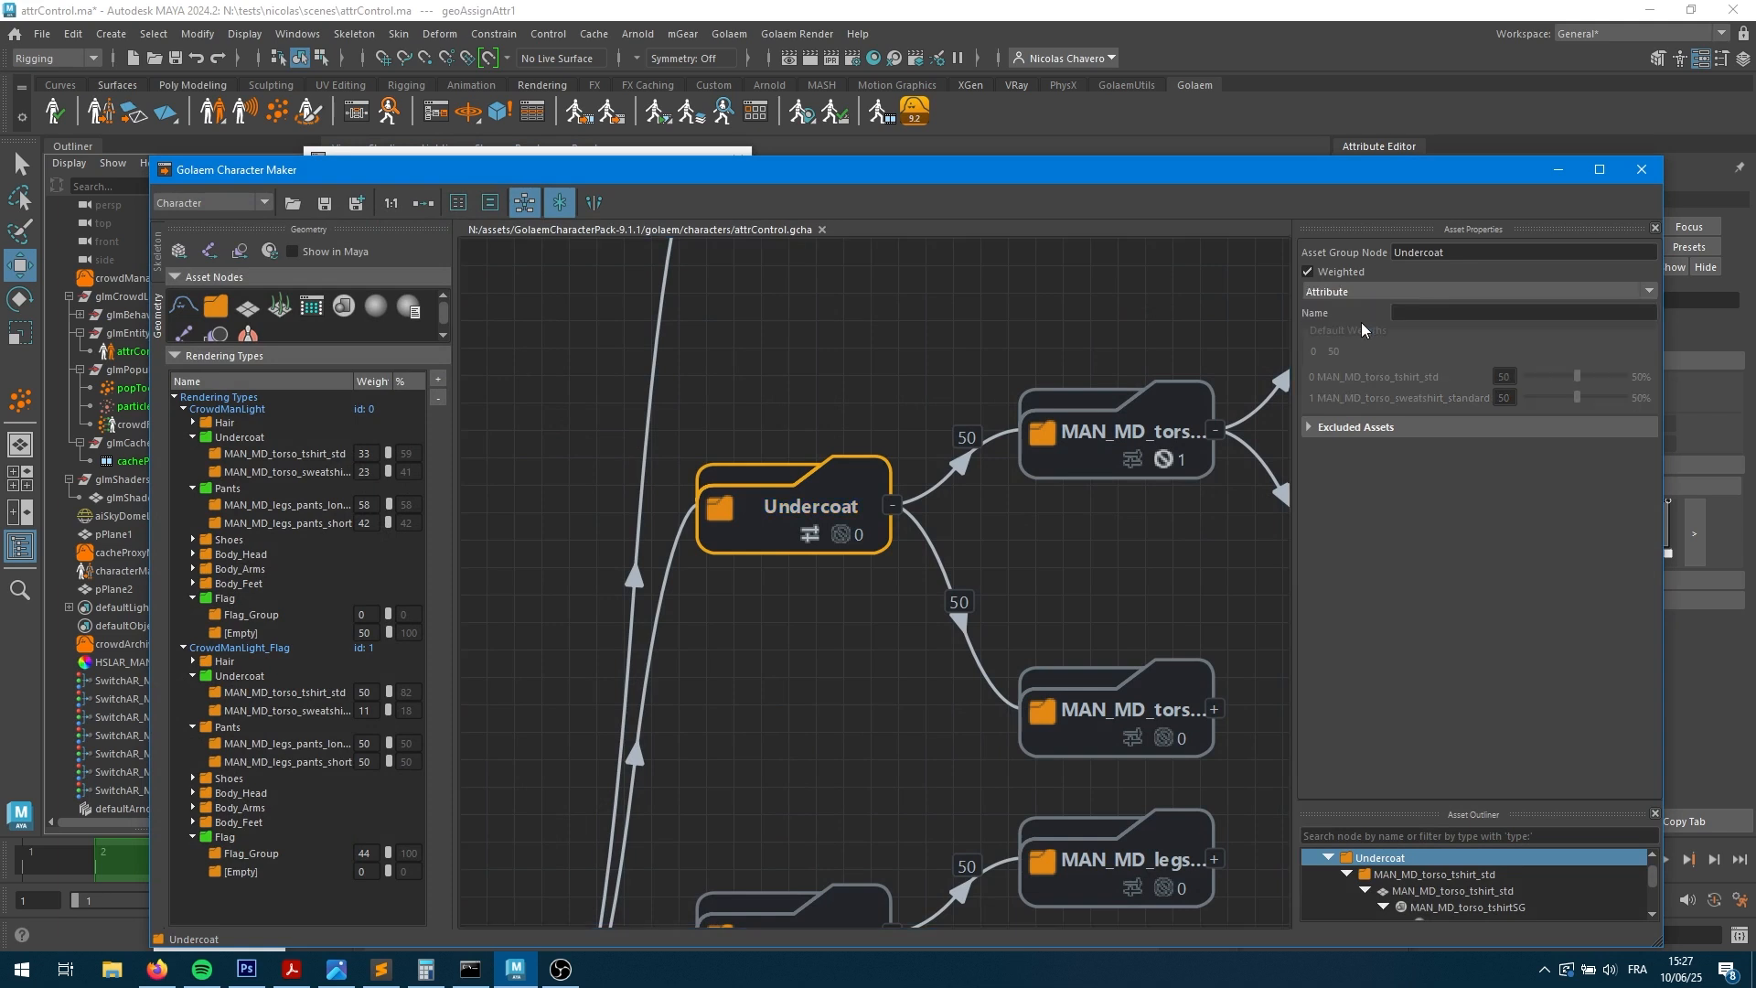
click(1430, 313)
key(ctrl+v)
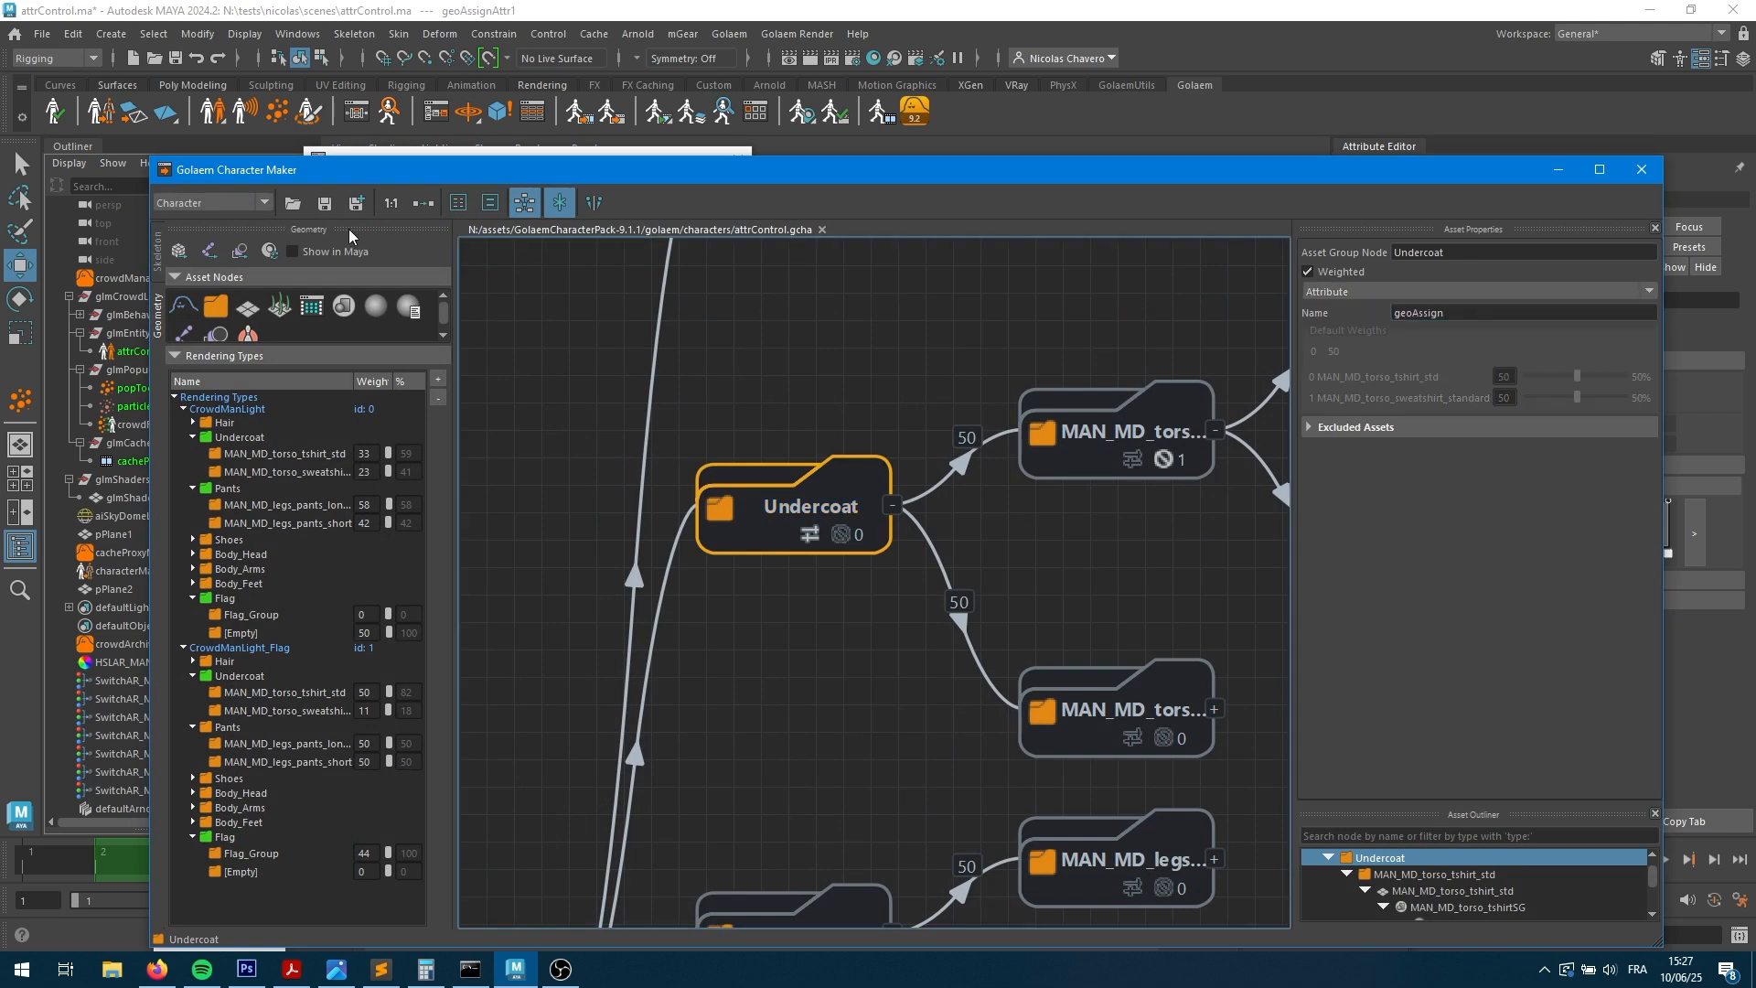
click(327, 204)
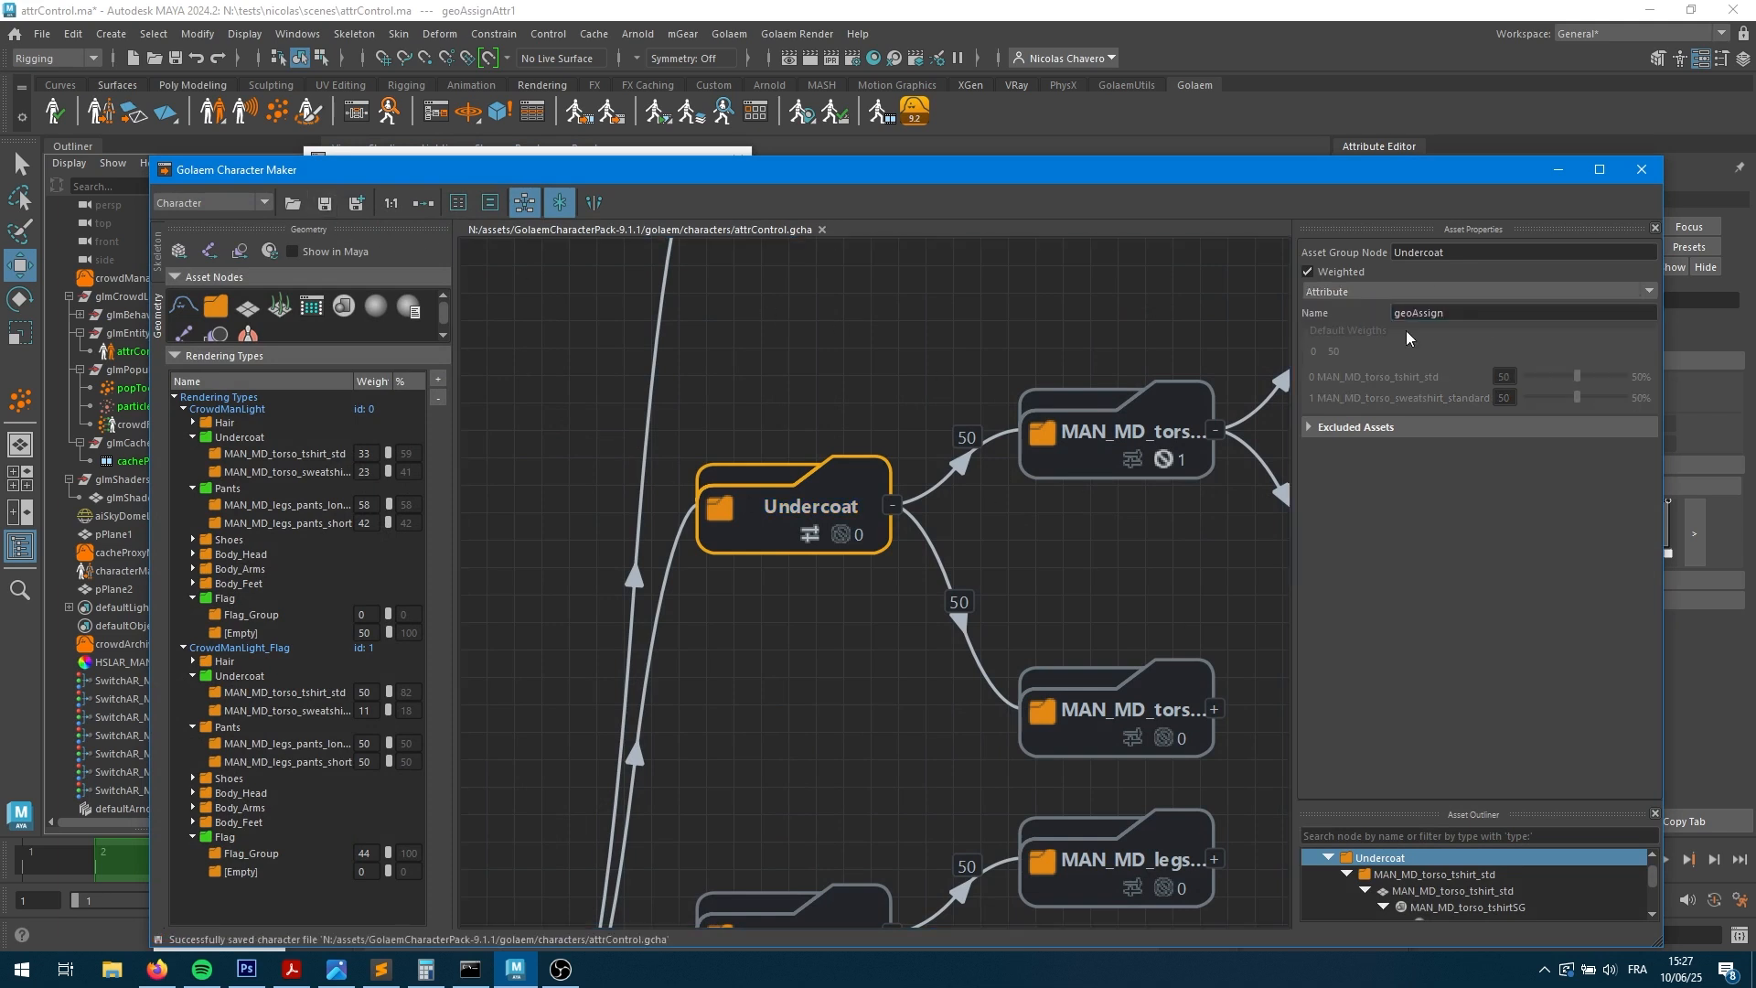
click(1555, 168)
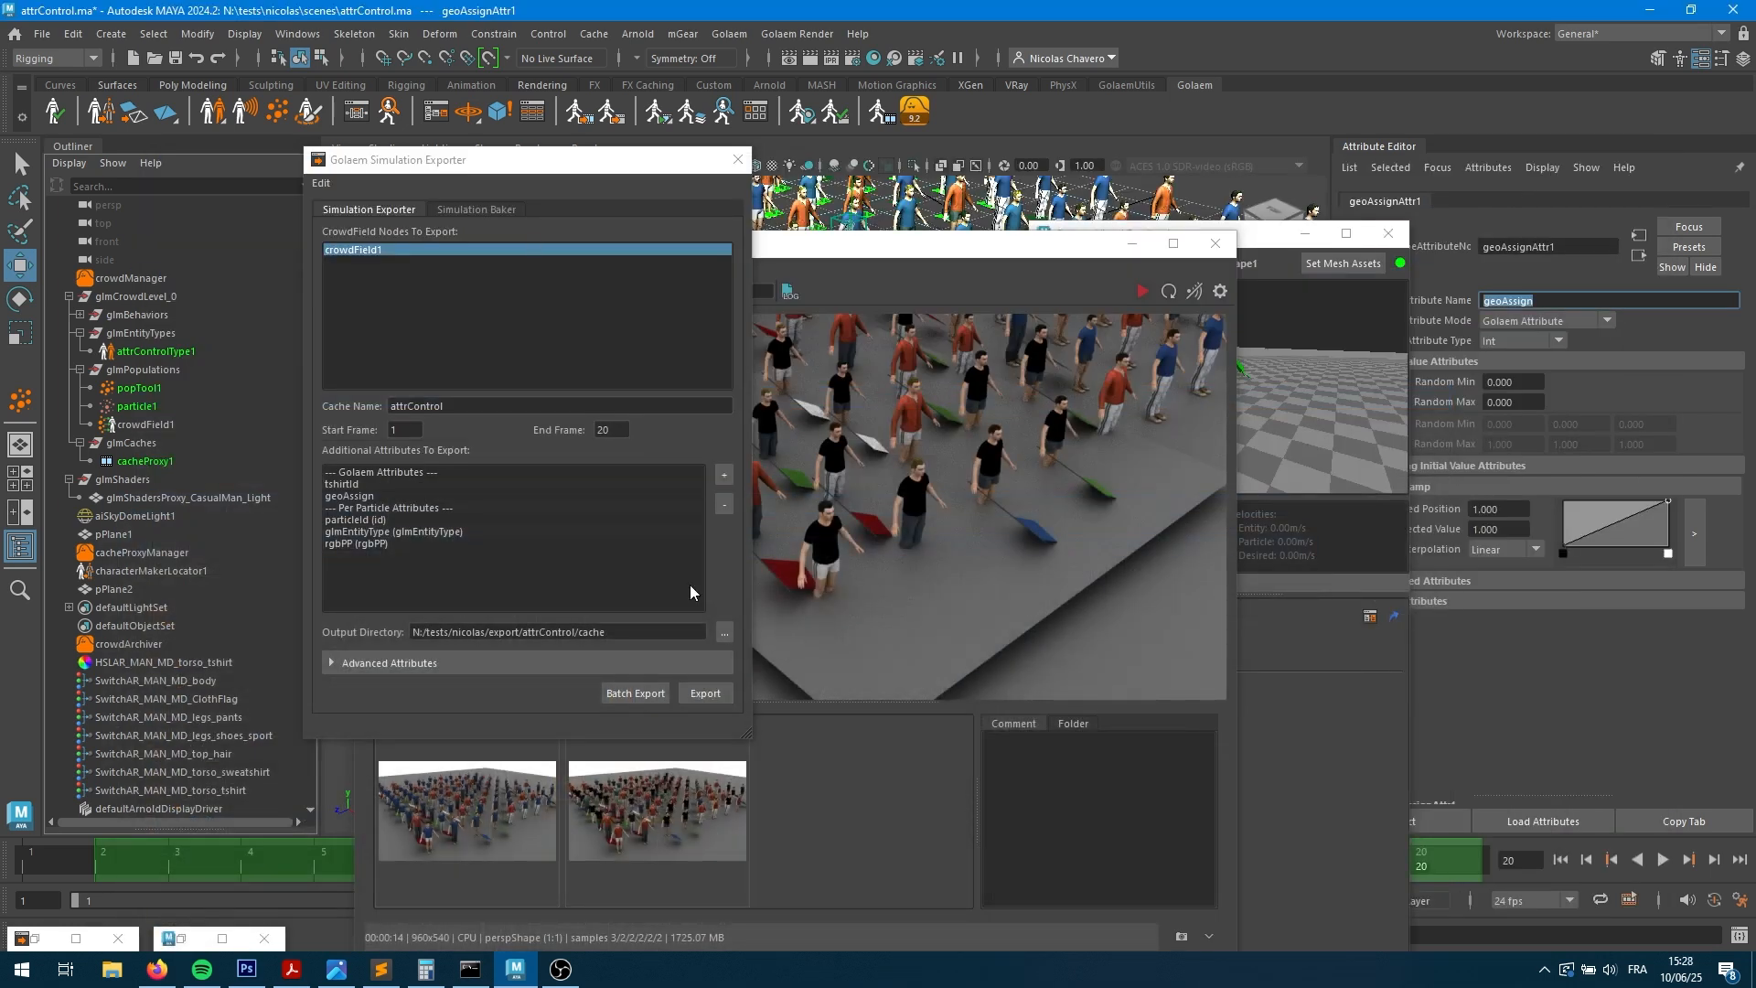
- Export the crowdField1 simulation cache as attrControl for frames 1 to 20 with geoAssign and inspect the crowd's upper clothing in the viewport
click(707, 693)
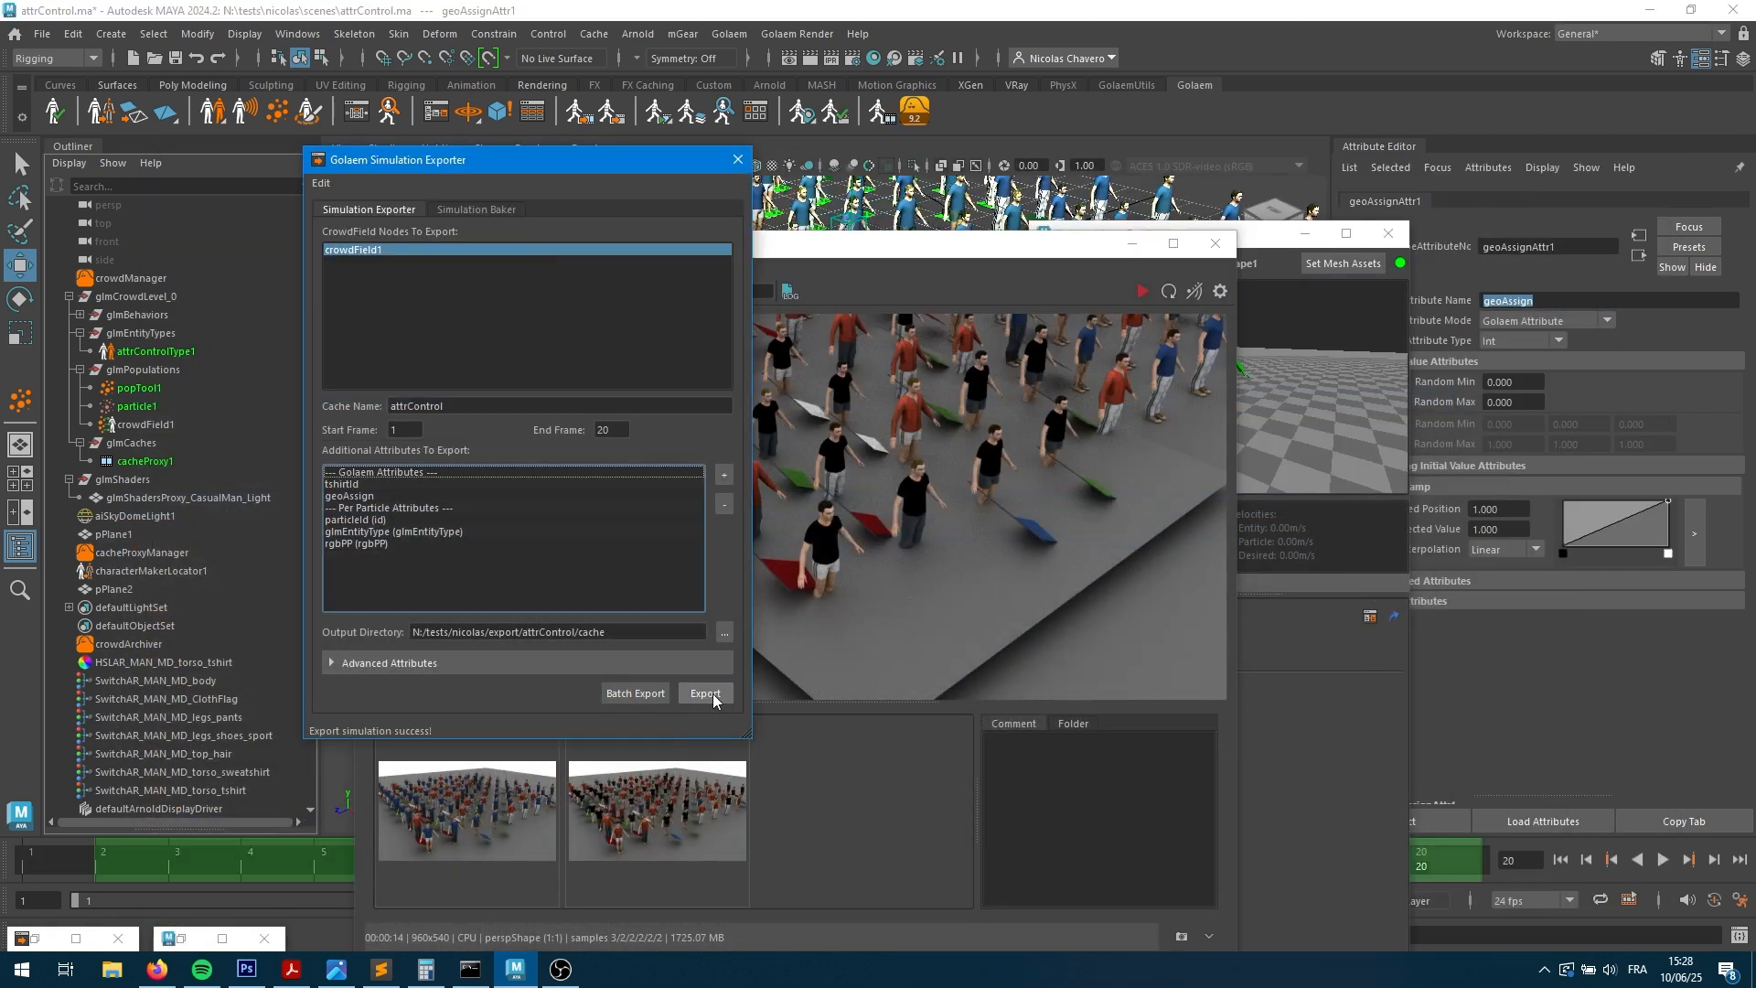
click(1131, 243)
click(1306, 234)
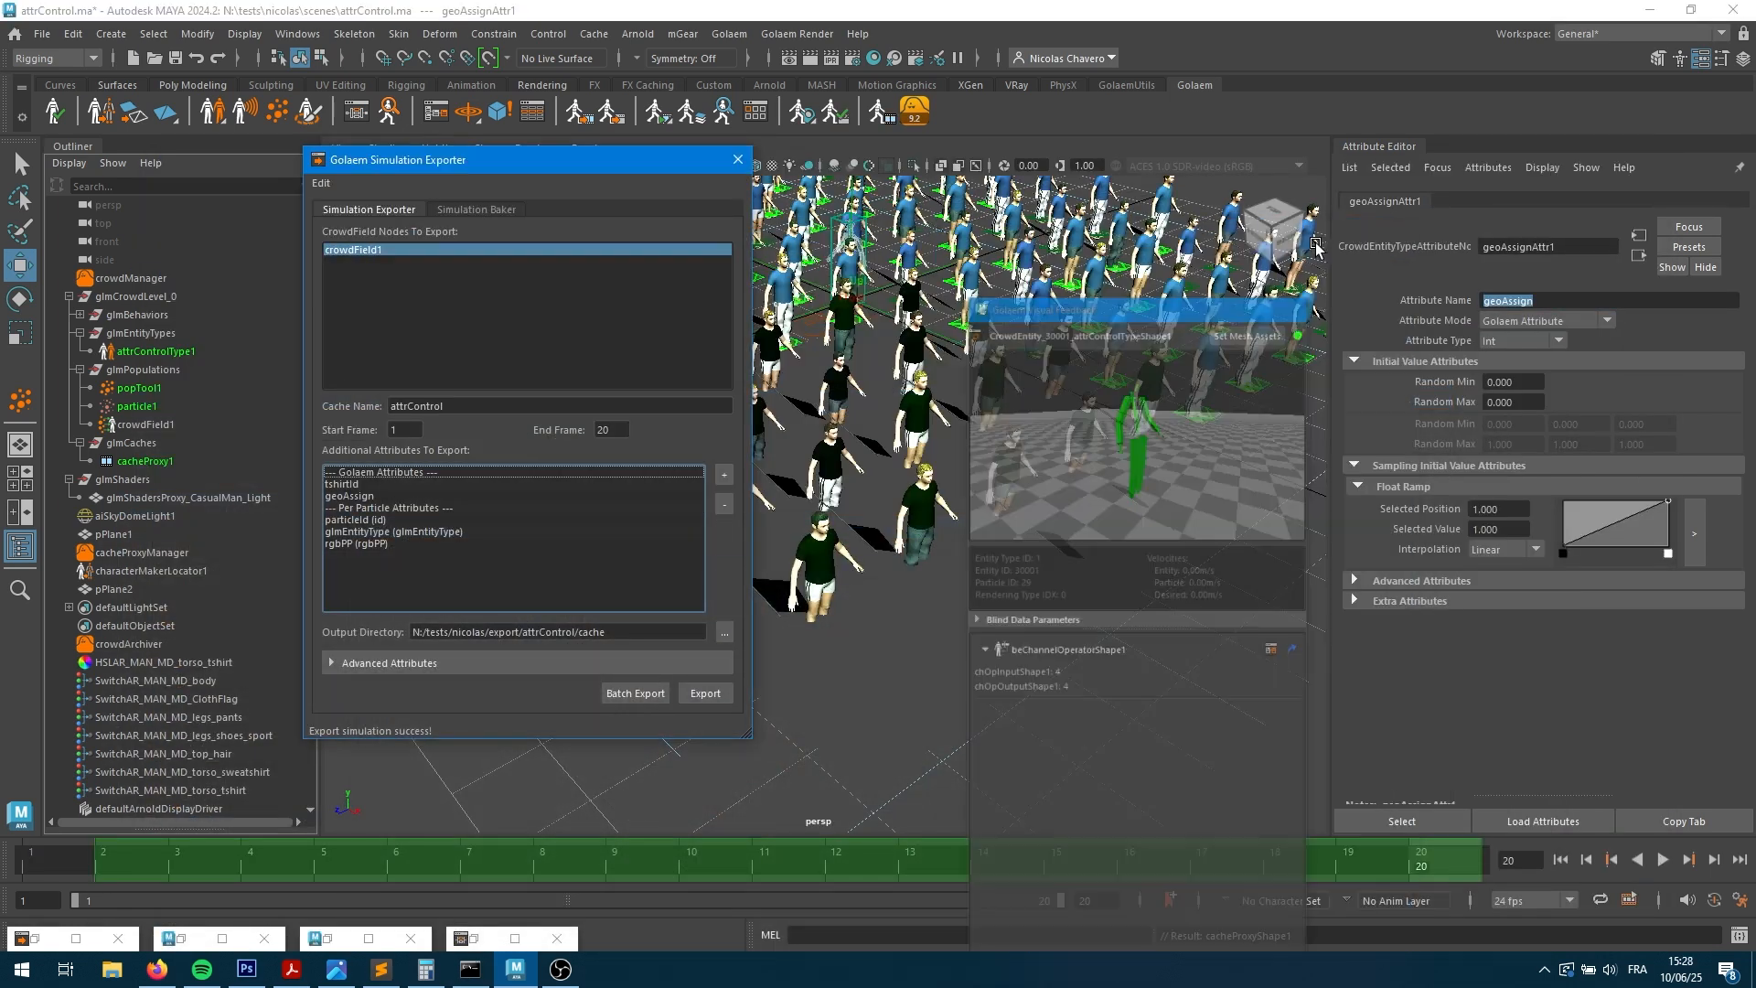
drag(717, 161, 1052, 482)
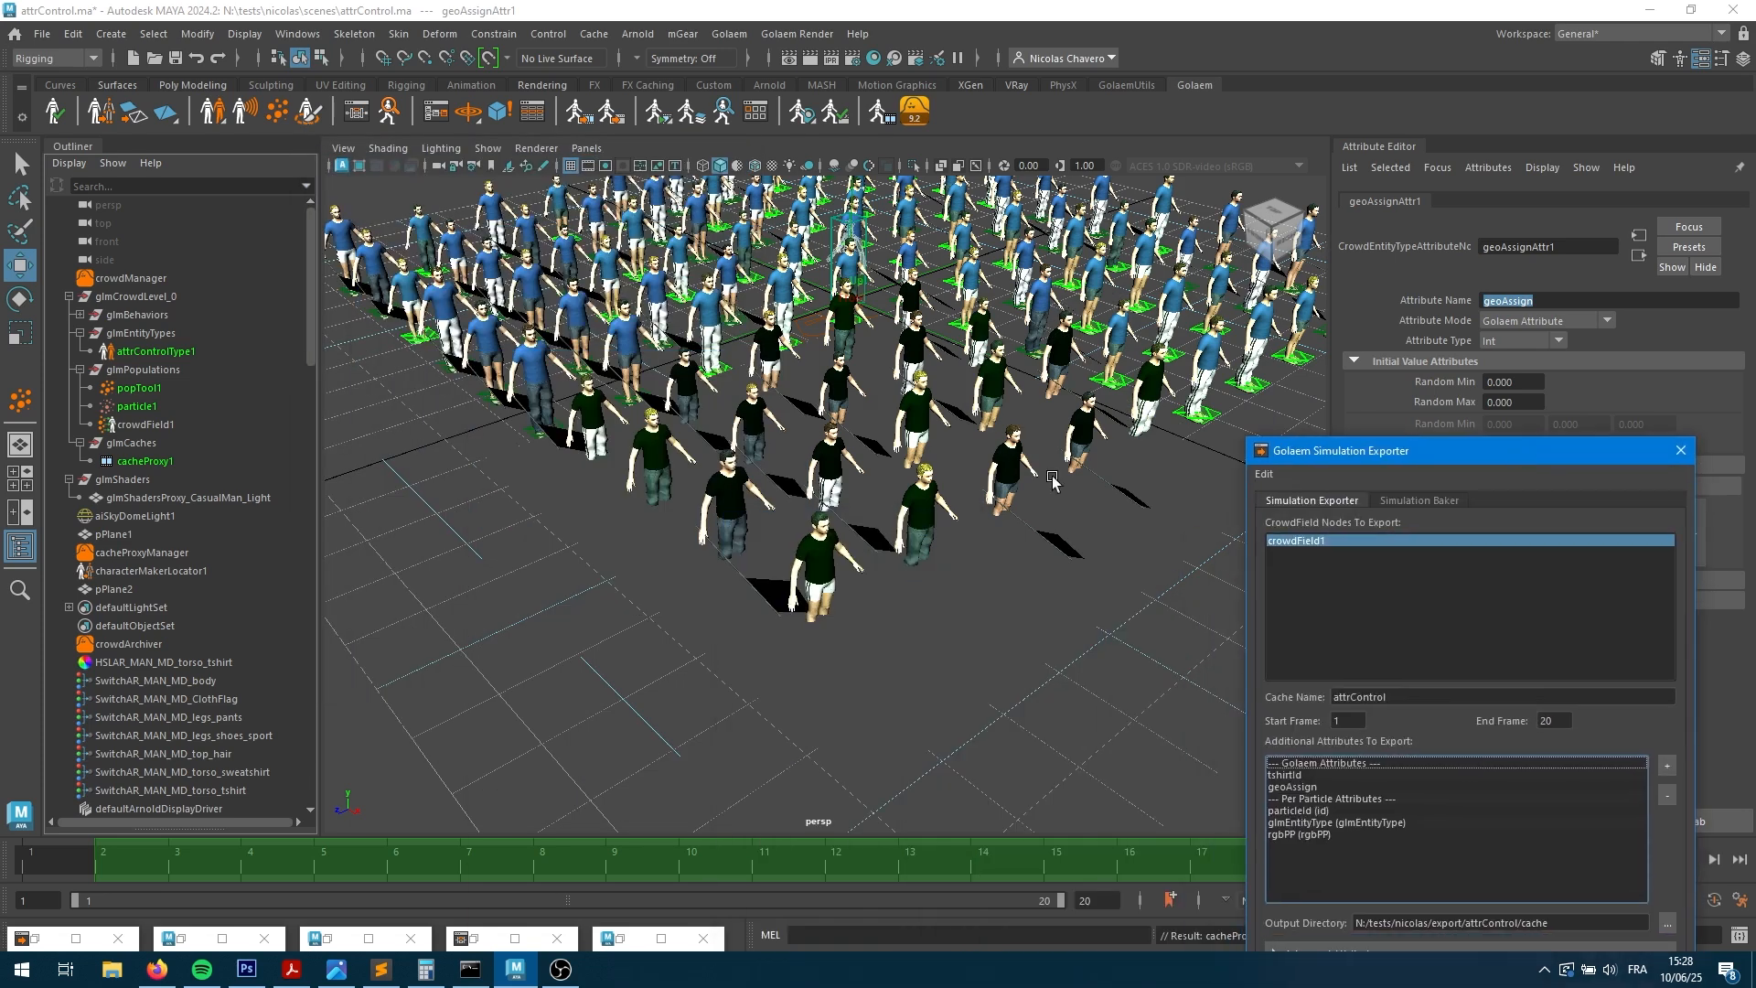
alt+drag(901, 512, 805, 375)
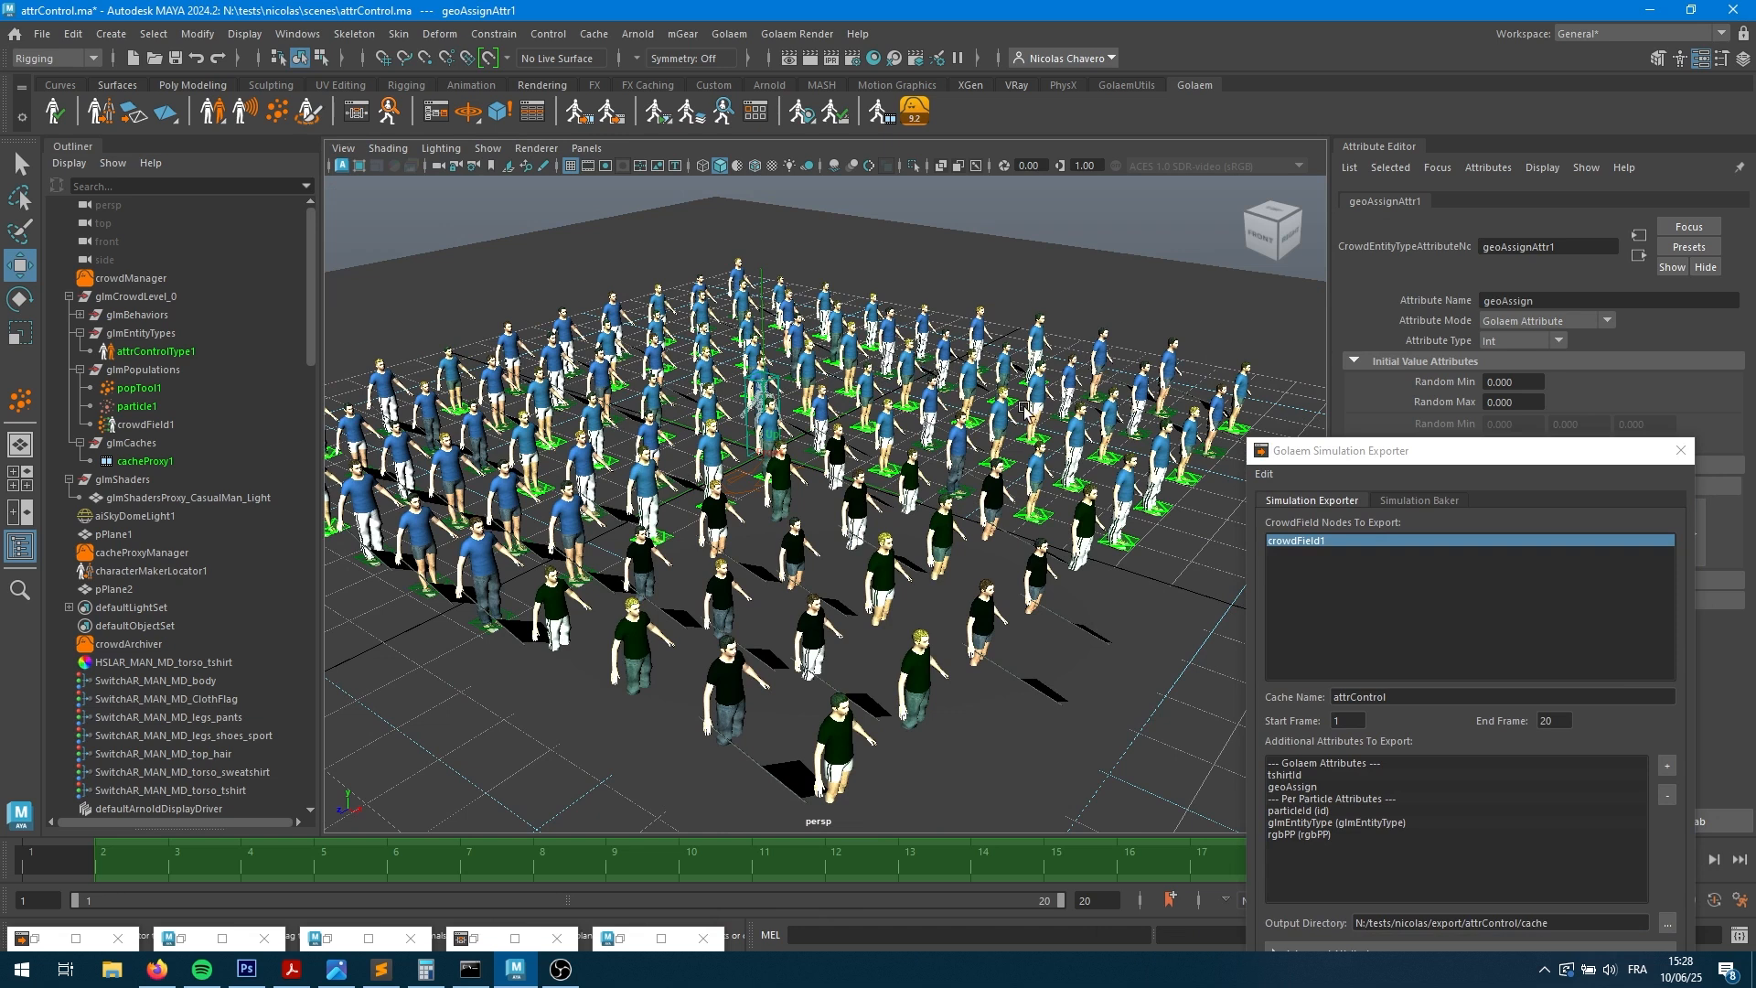
- Set geoAssign's Random Max to 1 and export the attrControl simulation cache again
double_click(1535, 400)
text(1)
key(Return)
click(578, 111)
drag(1480, 458, 1309, 320)
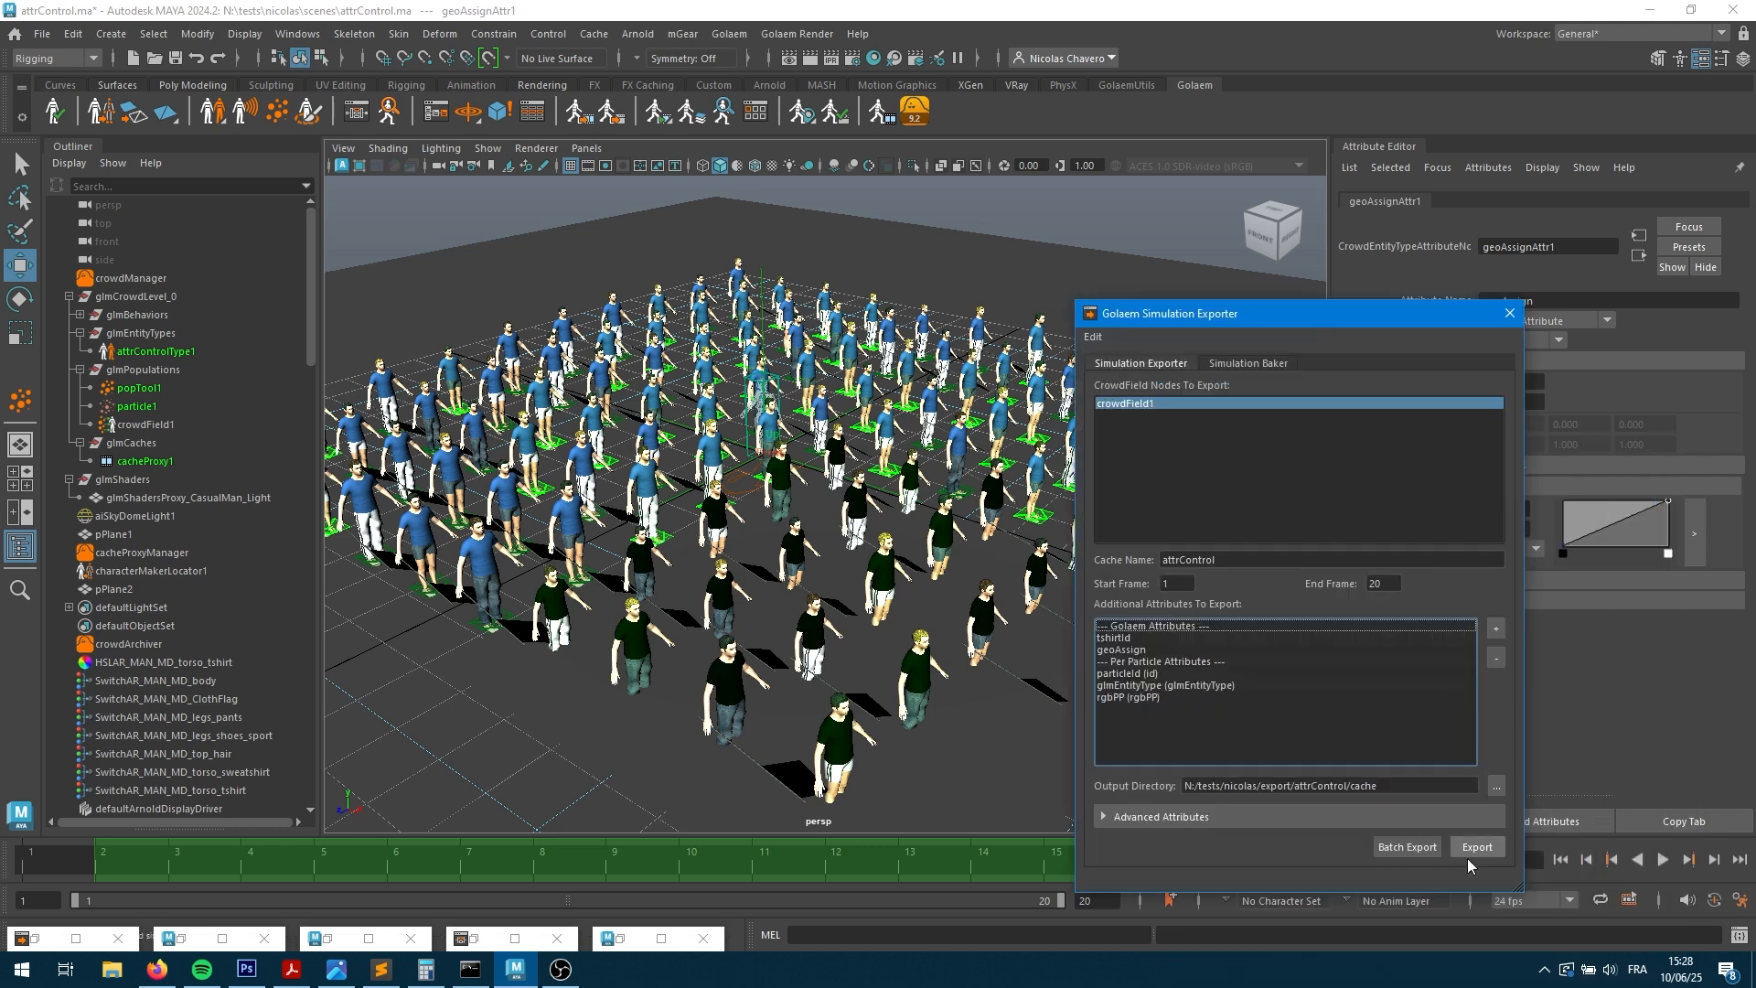
click(1475, 846)
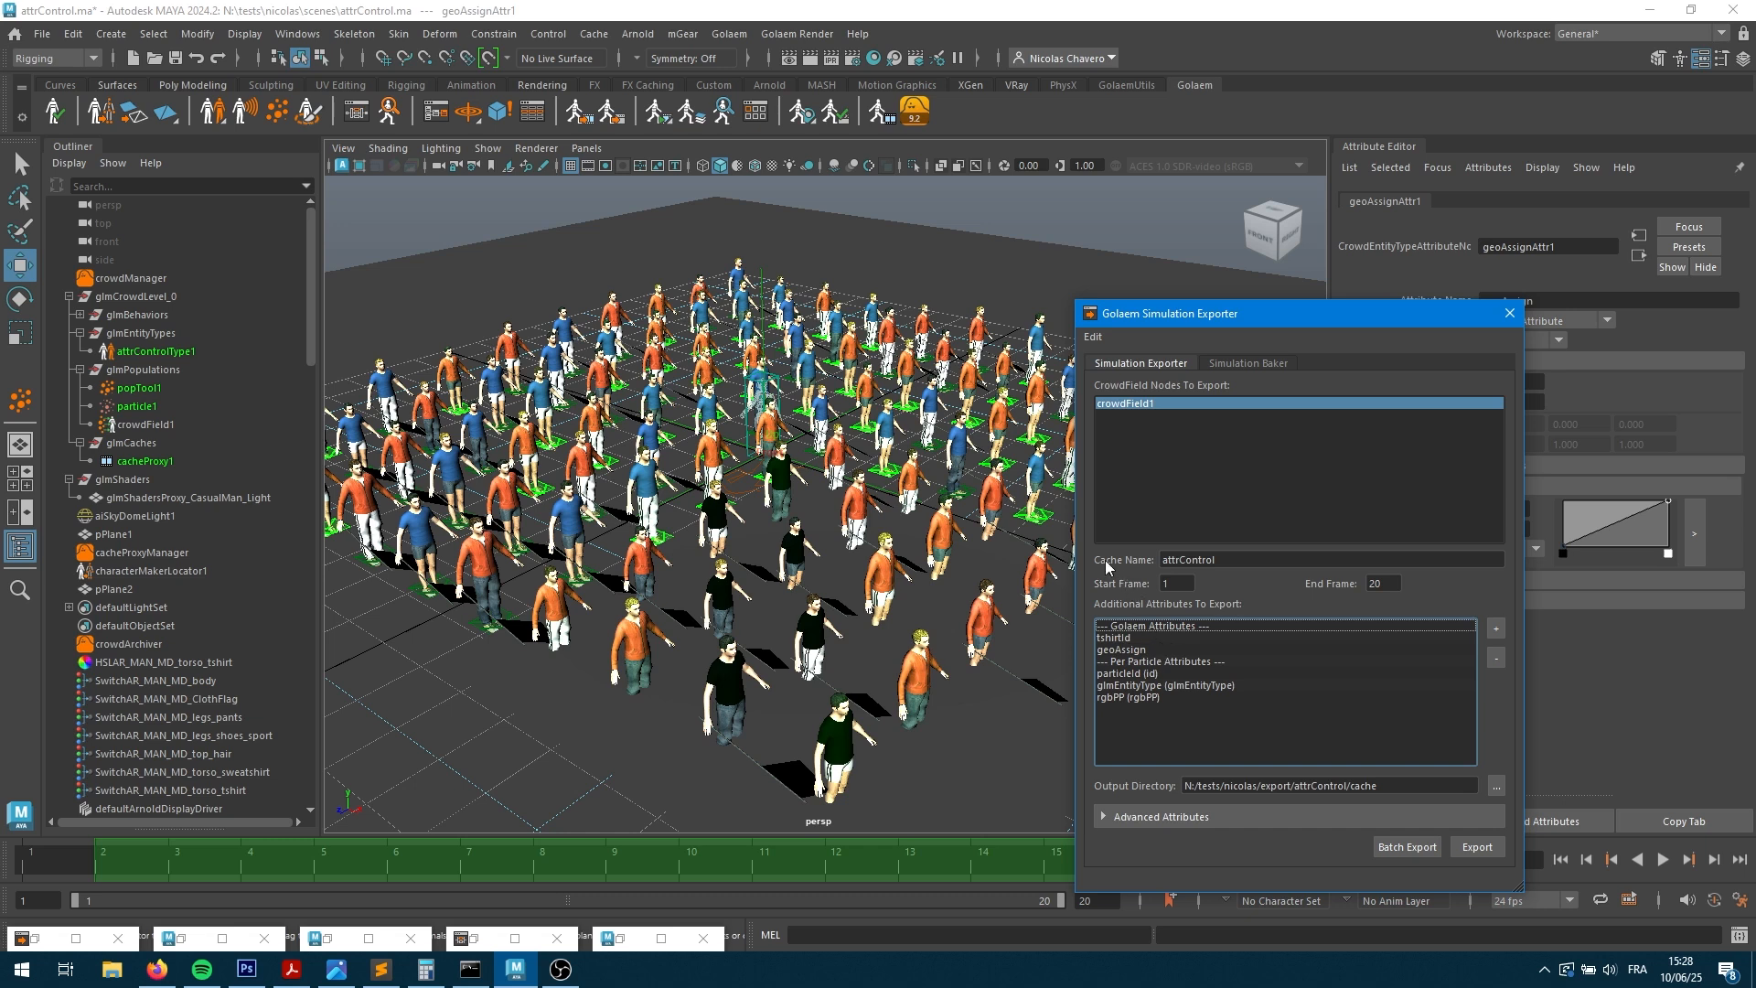
- Remove geoAssign from the additional attributes to export and export the attrControl simulation cache again
click(1122, 648)
click(1495, 657)
click(1477, 847)
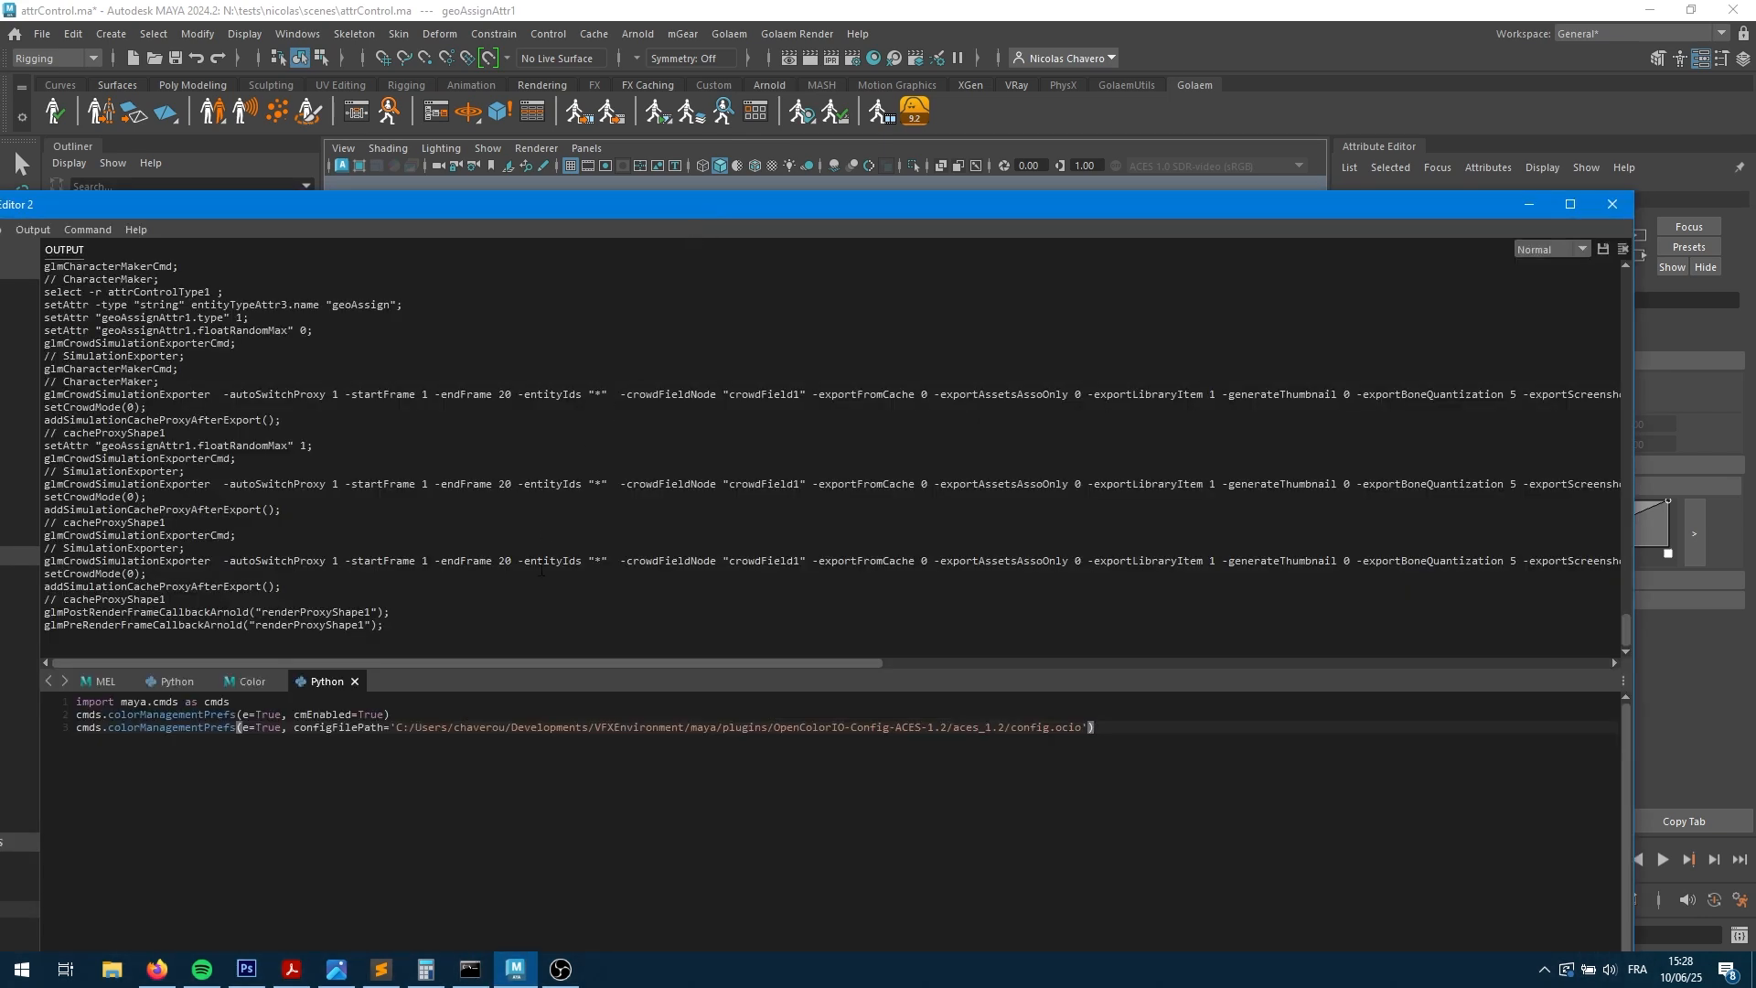
click(1524, 203)
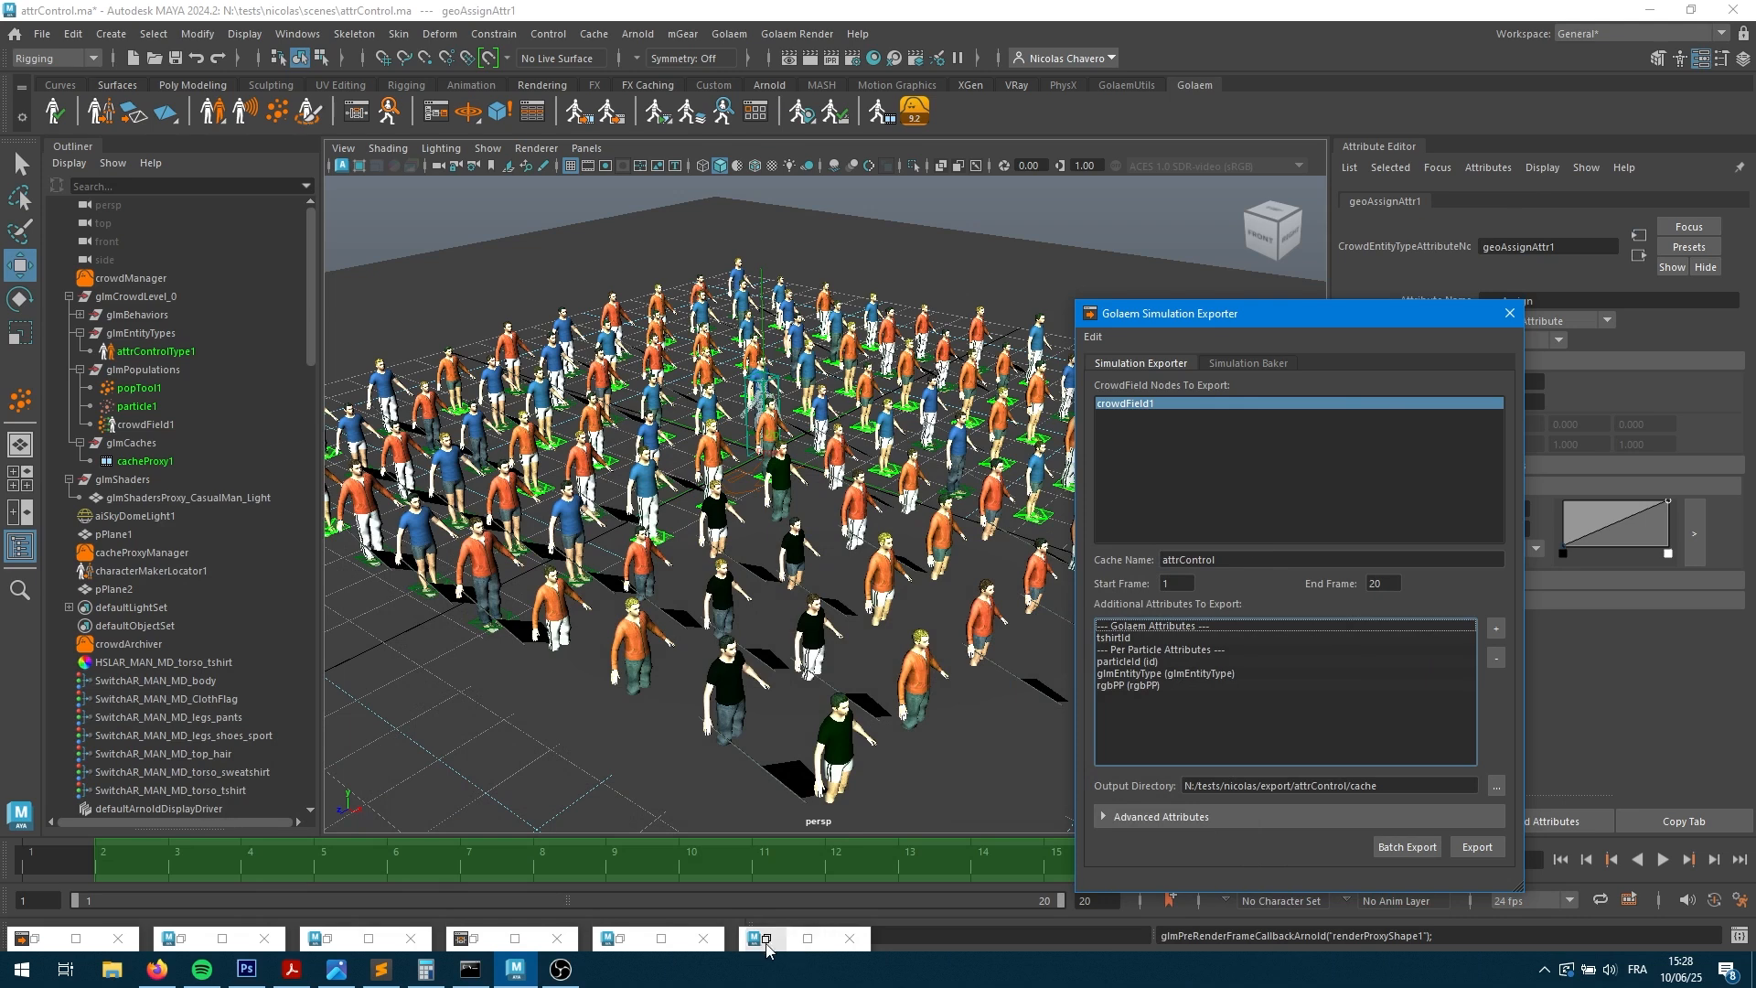